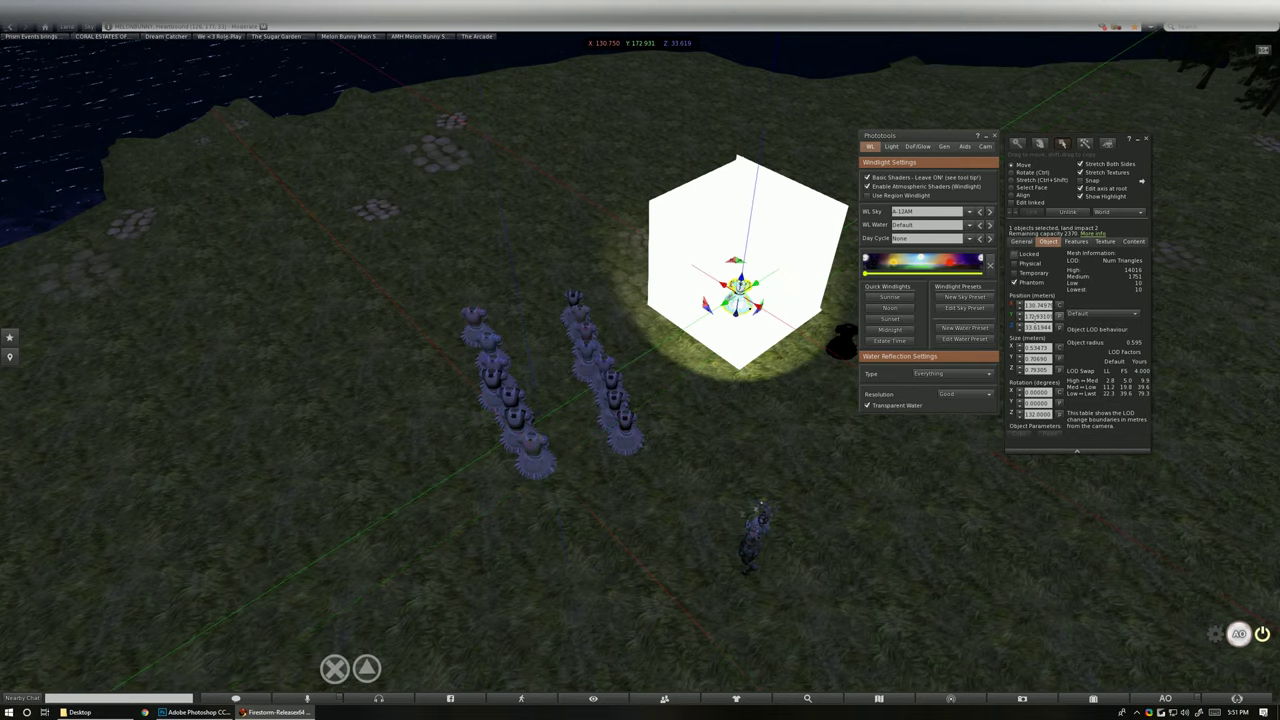
Frame the front of the red dress straight on against the white backdrop and close the object editing window
{"action": "left_click_drag", "start_coordinate": [766, 272], "coordinate": [648, 373]}
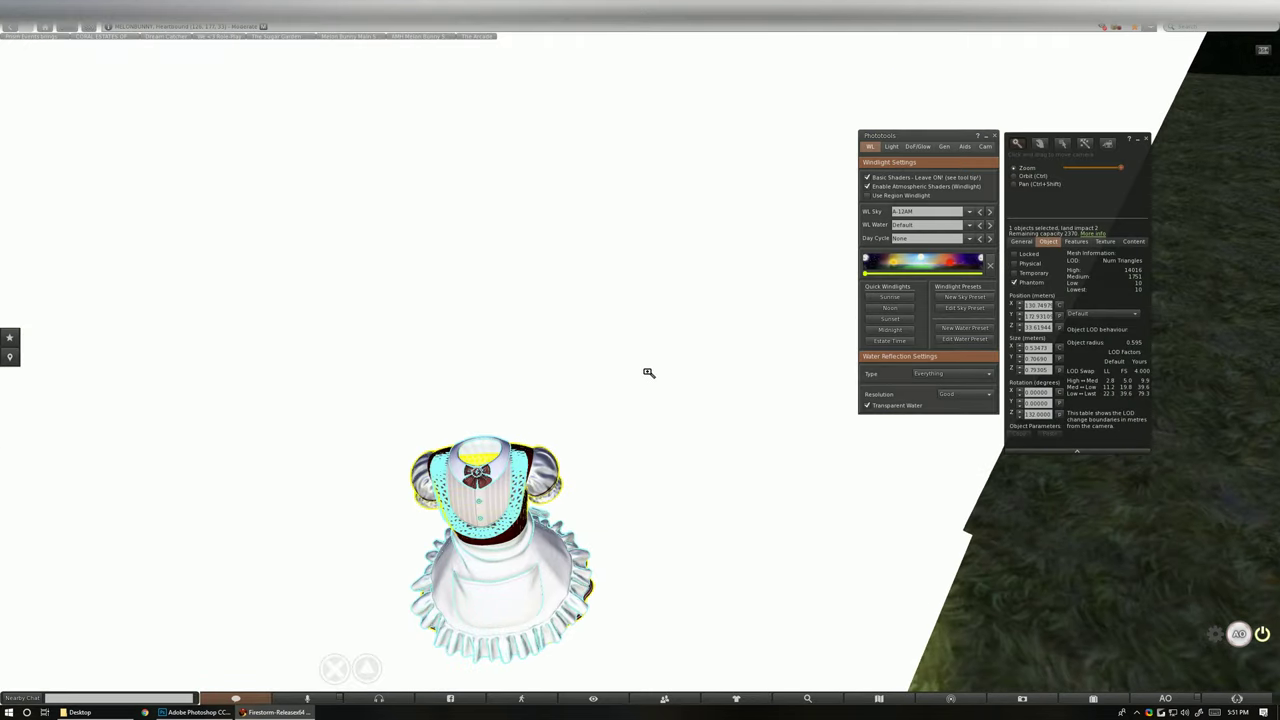
{"action": "left_click", "coordinate": [1077, 617]}
{"action": "left_click_drag", "start_coordinate": [491, 554], "coordinate": [642, 360]}
{"action": "mouse_move", "coordinate": [642, 360]}
{"action": "left_mouse_down"}
{"action": "mouse_move", "coordinate": [640, 382]}
{"action": "mouse_move", "coordinate": [643, 343]}
{"action": "left_mouse_up"}
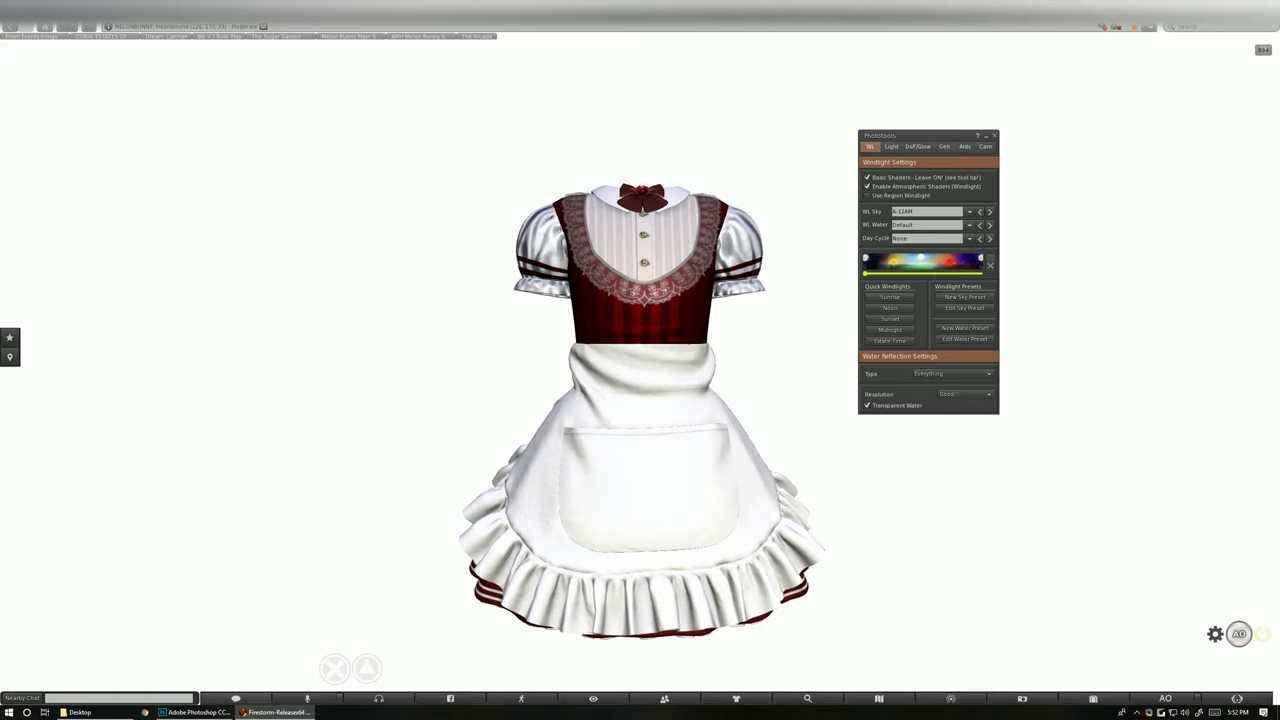
{"action": "left_click_drag", "start_coordinate": [643, 343], "coordinate": [643, 343]}
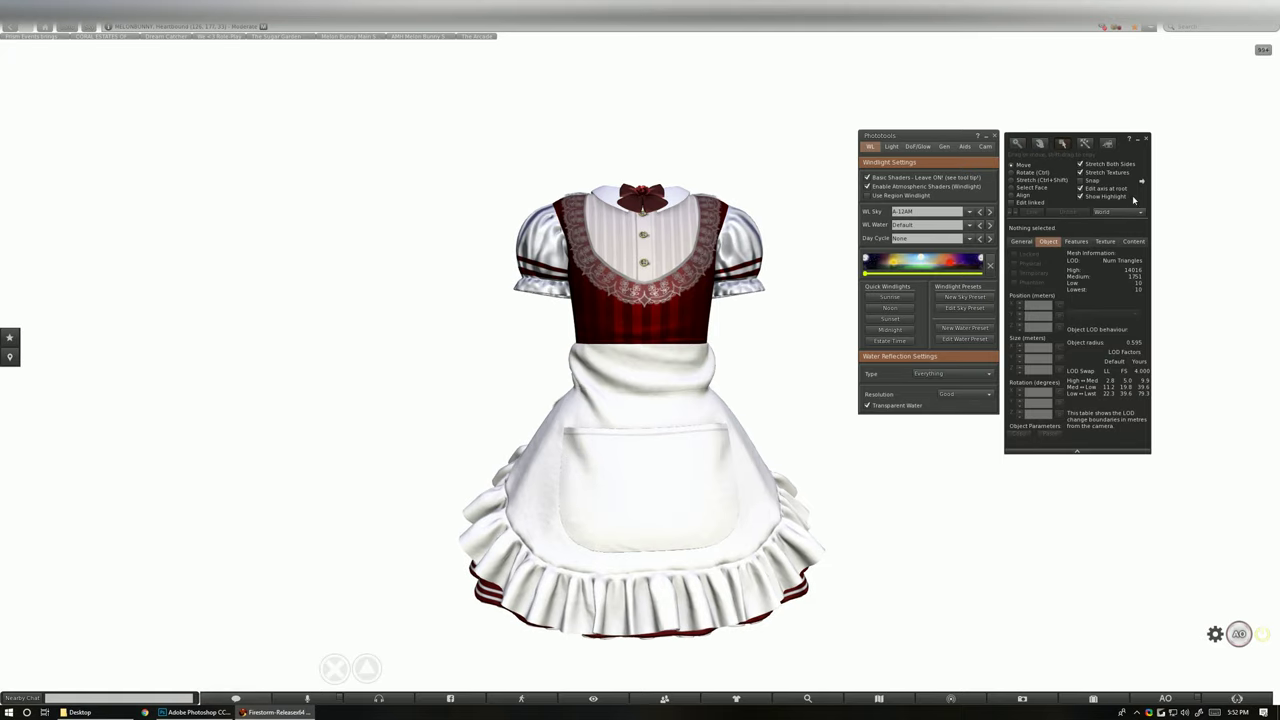
{"action": "left_click", "coordinate": [1146, 138]}
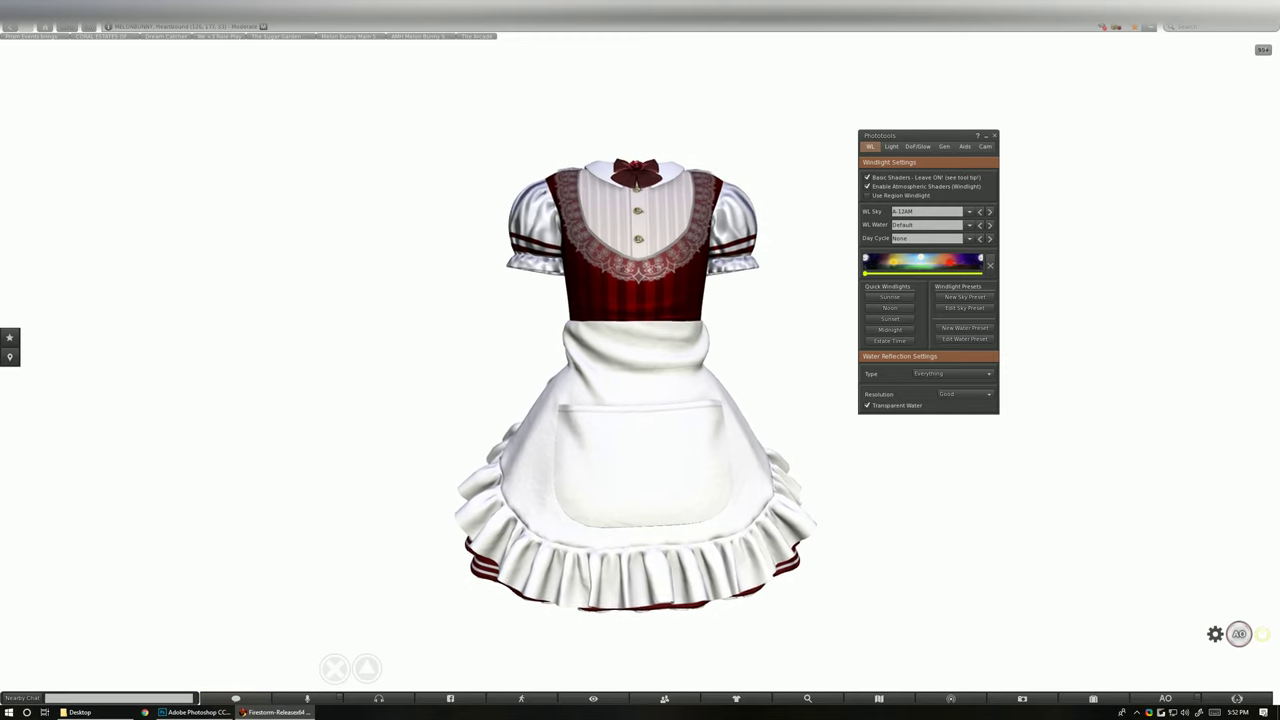
{"action": "key", "text": "ctrl+3"}
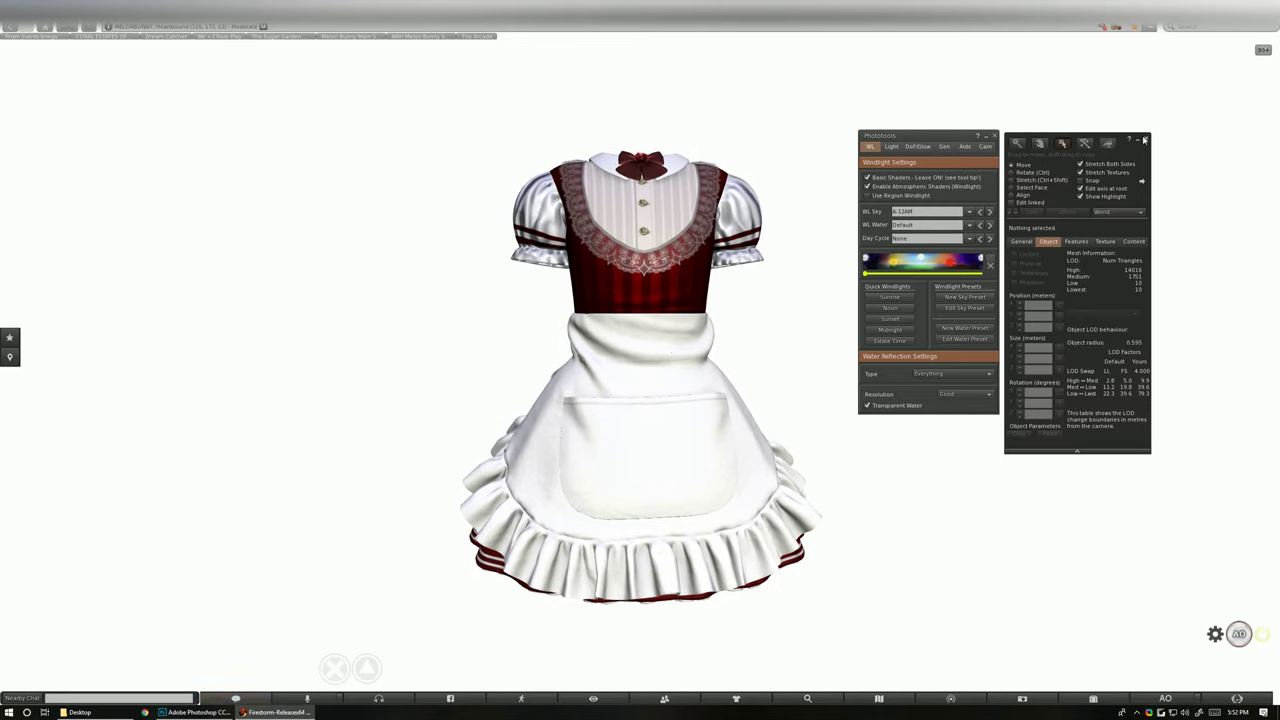
{"action": "left_click", "coordinate": [1146, 138]}
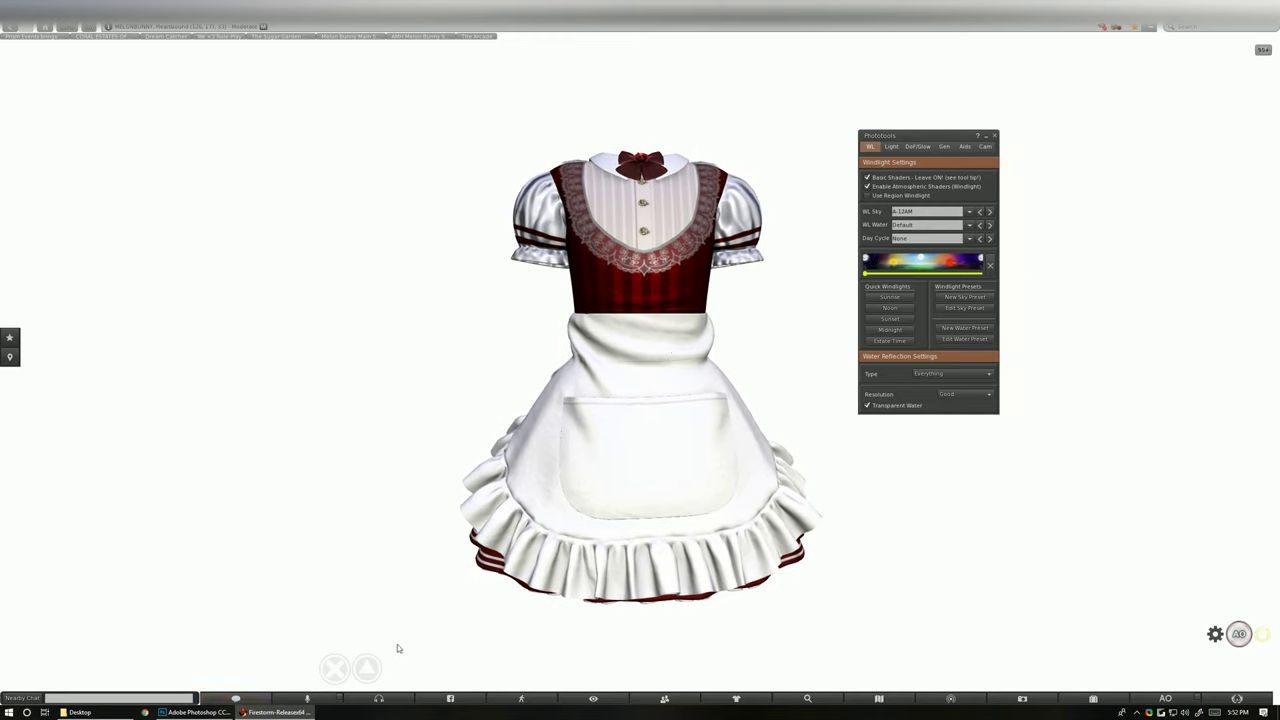
Place a new camera at the current dress view, look at it from outside, and return to its locked position
{"action": "left_click", "coordinate": [368, 670]}
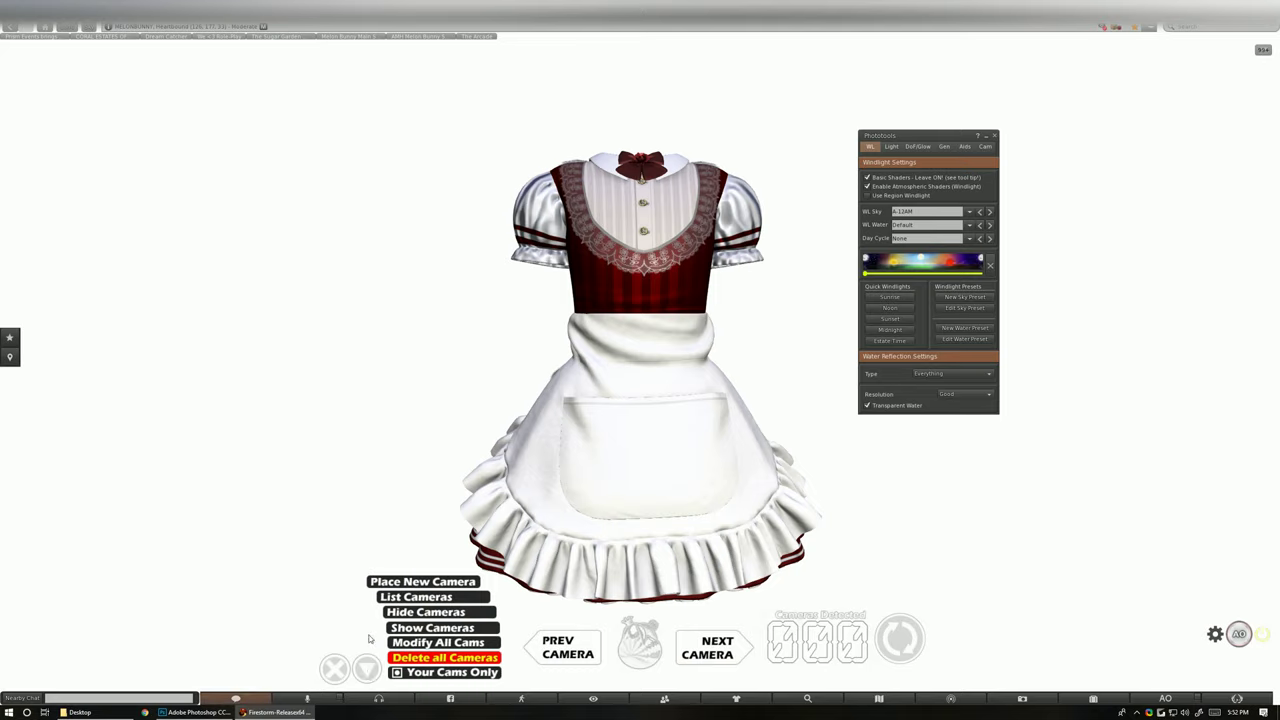
{"action": "left_click", "coordinate": [438, 585]}
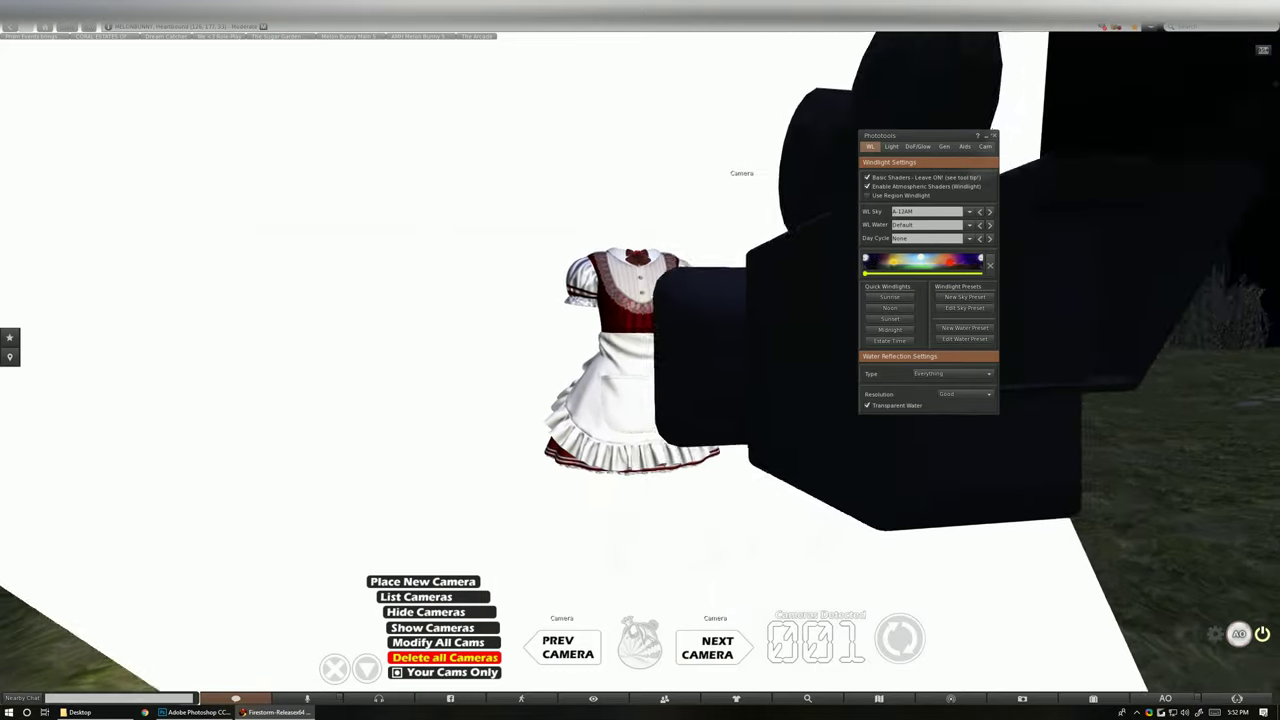
{"action": "left_click_drag", "start_coordinate": [640, 362], "coordinate": [660, 455]}
{"action": "left_click", "coordinate": [743, 358]}
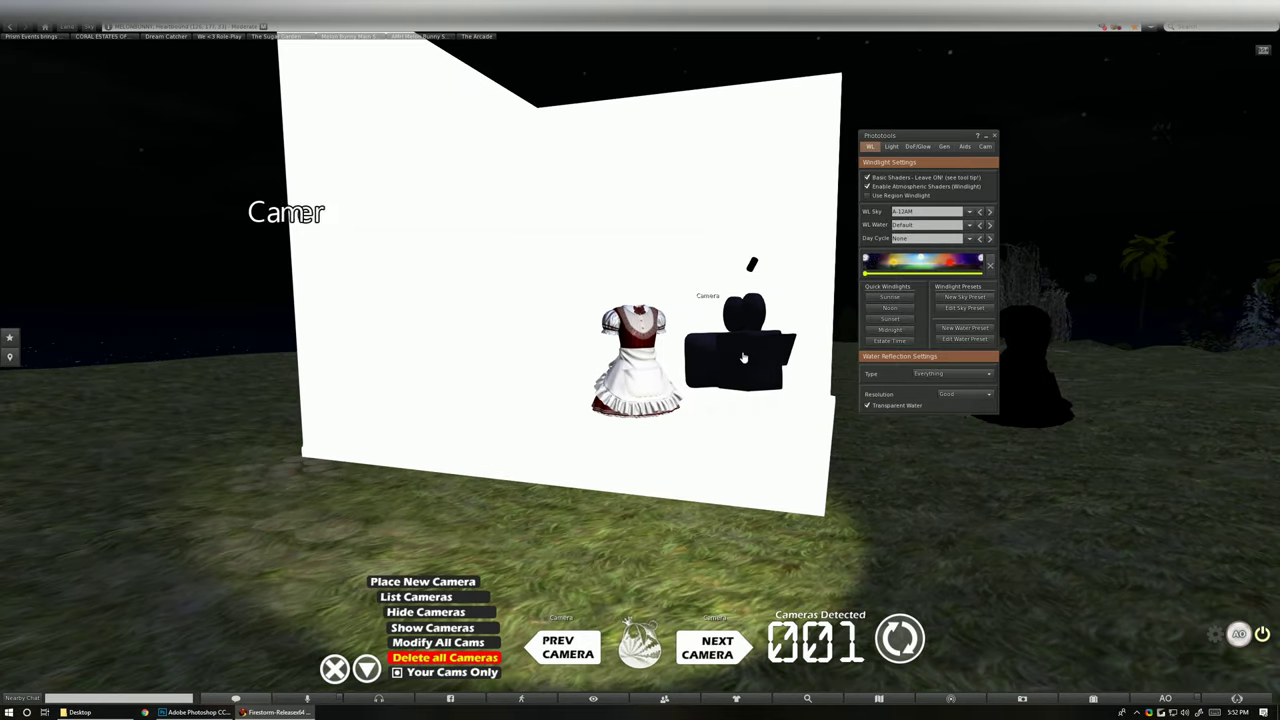
{"action": "key", "text": "Escape"}
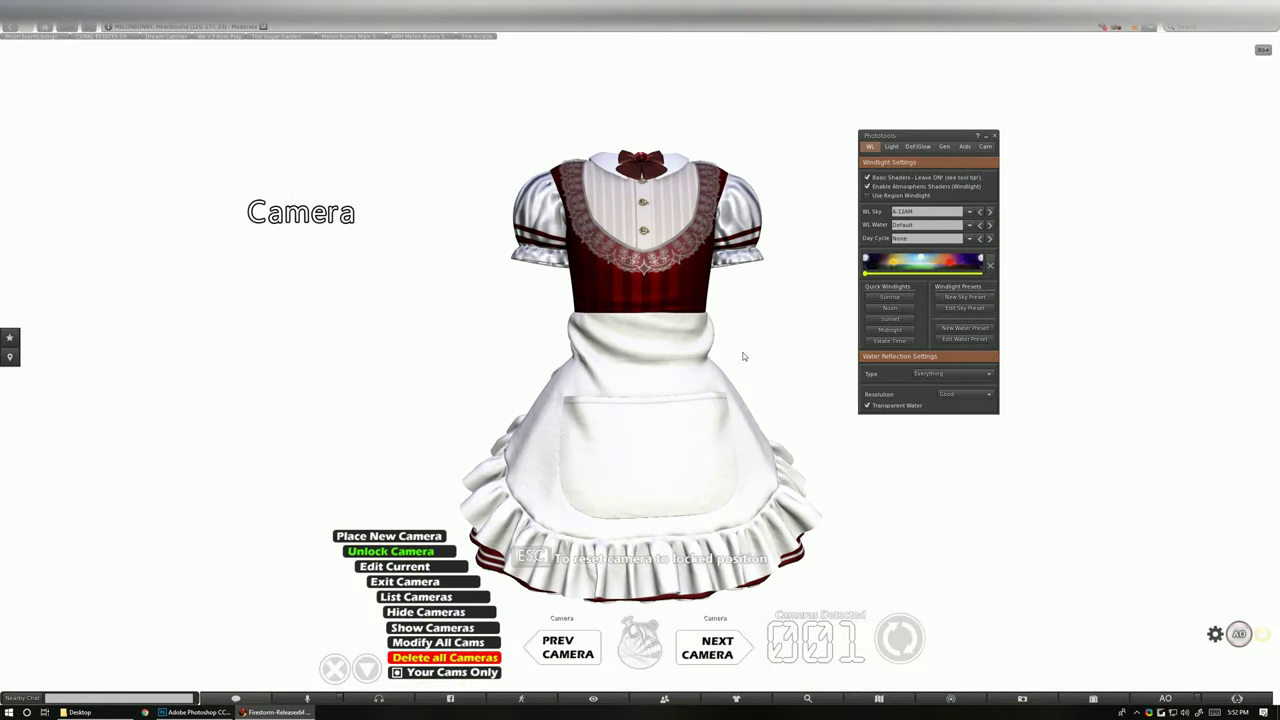
Rename the current camera to SweetDressCAM
{"action": "left_click", "coordinate": [395, 568]}
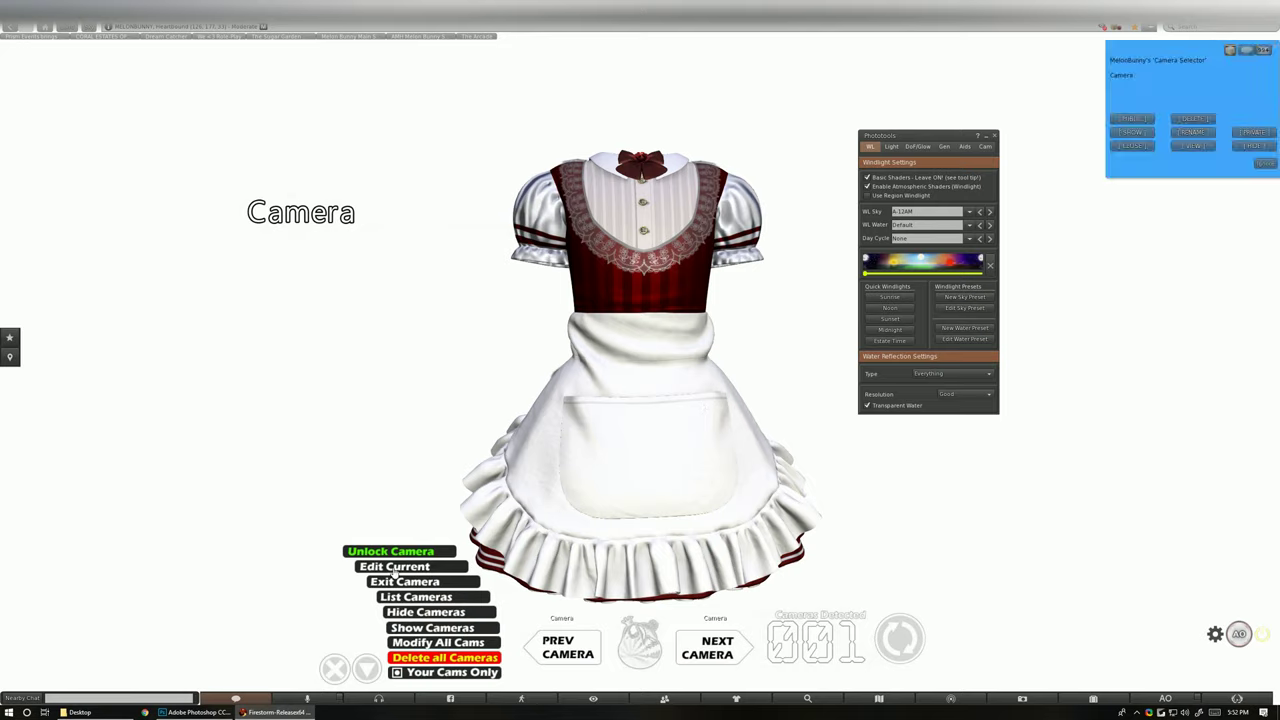
{"action": "left_click", "coordinate": [1190, 133]}
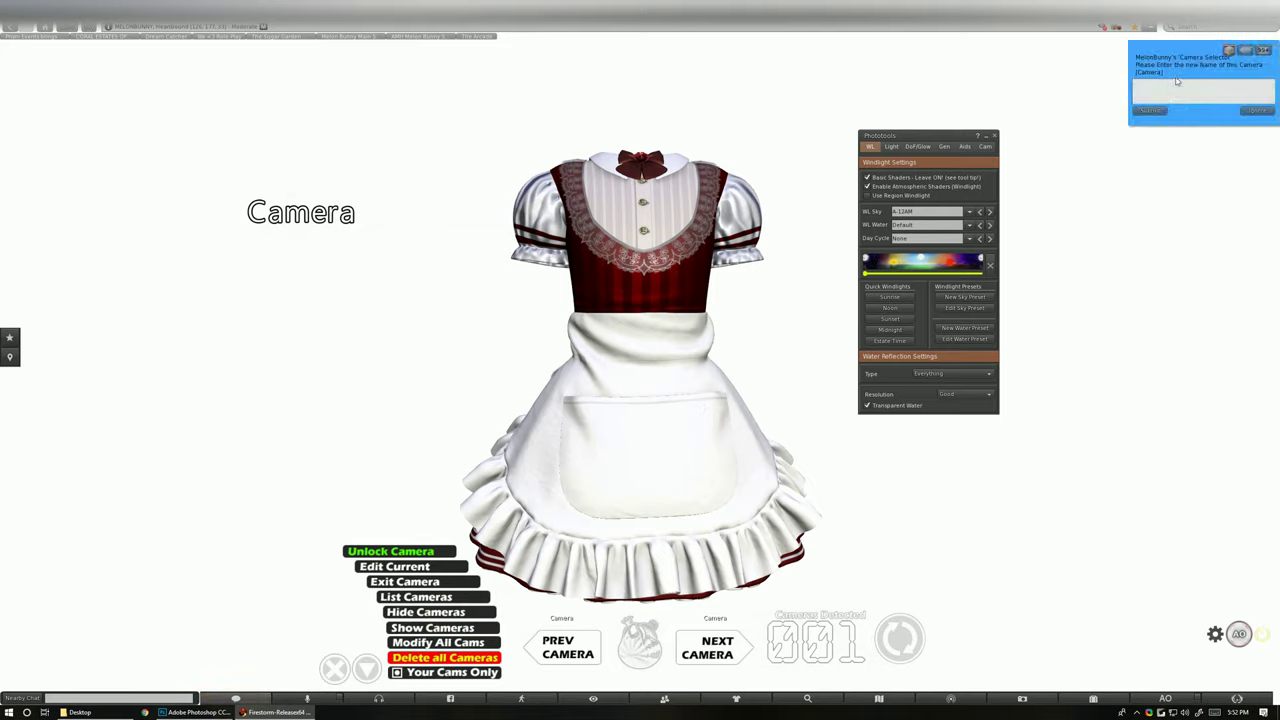
{"action": "left_click", "coordinate": [1175, 84]}
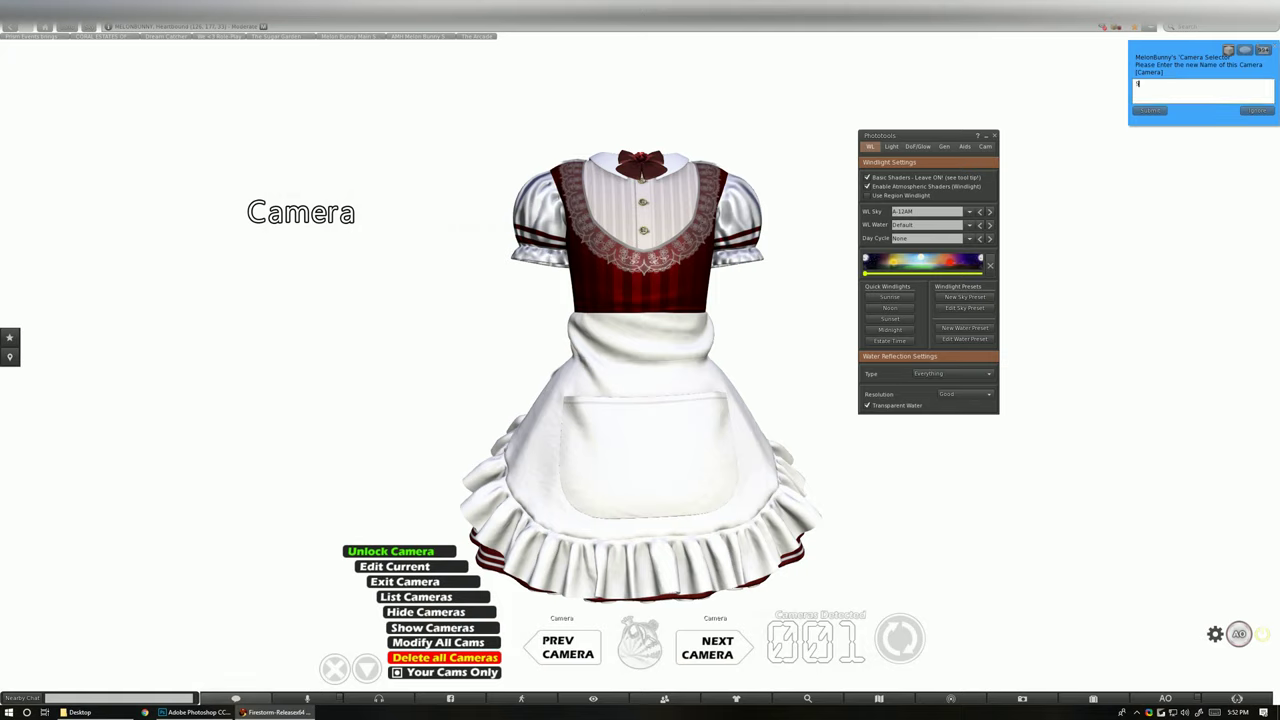
{"action": "type", "text": "Secret"}
{"action": "left_click", "coordinate": [1152, 110]}
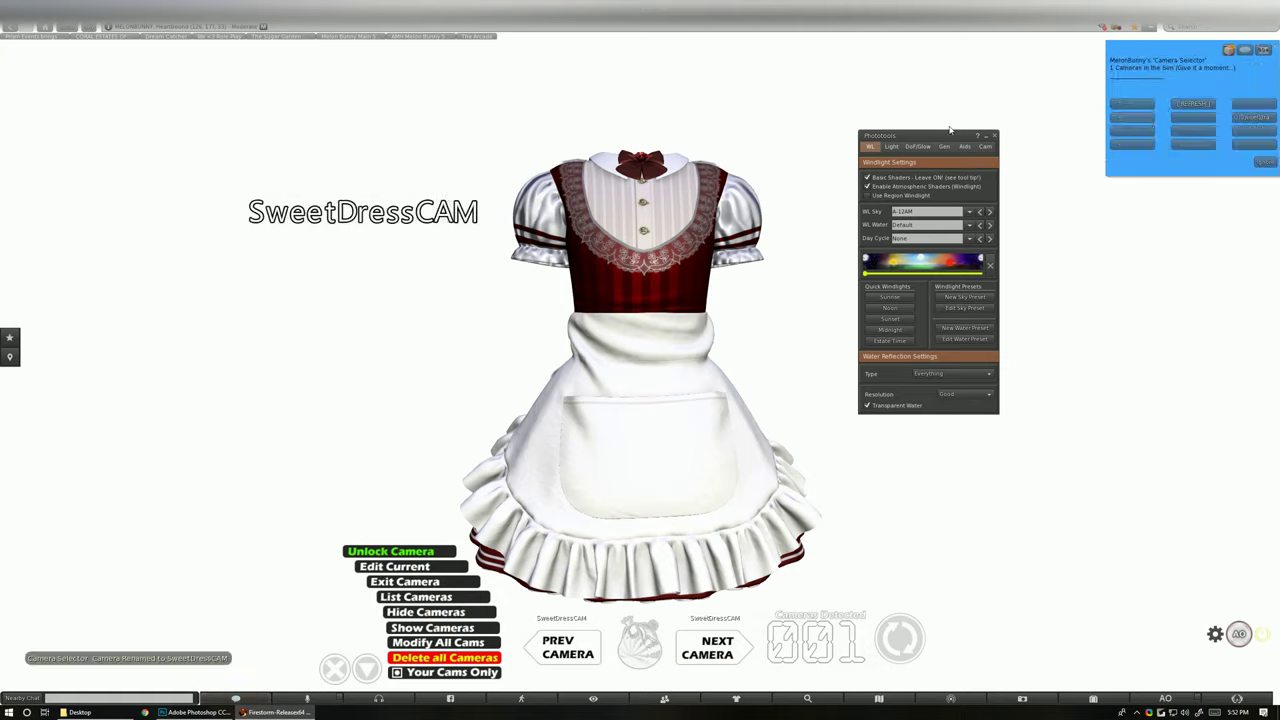
Move the Phototools window clear of the camera selector dialog and hide the placed camera object in front of the dress
{"action": "left_click_drag", "start_coordinate": [937, 142], "coordinate": [1000, 181]}
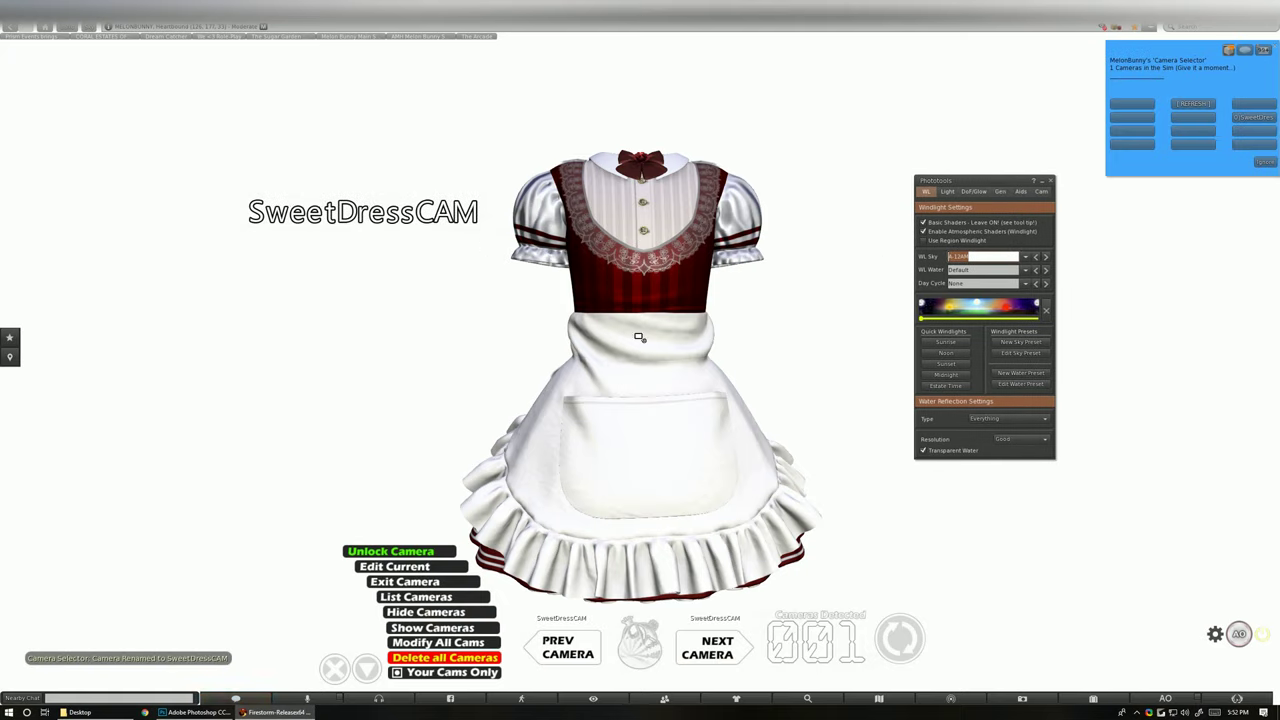
{"action": "left_click_drag", "start_coordinate": [639, 337], "coordinate": [715, 460]}
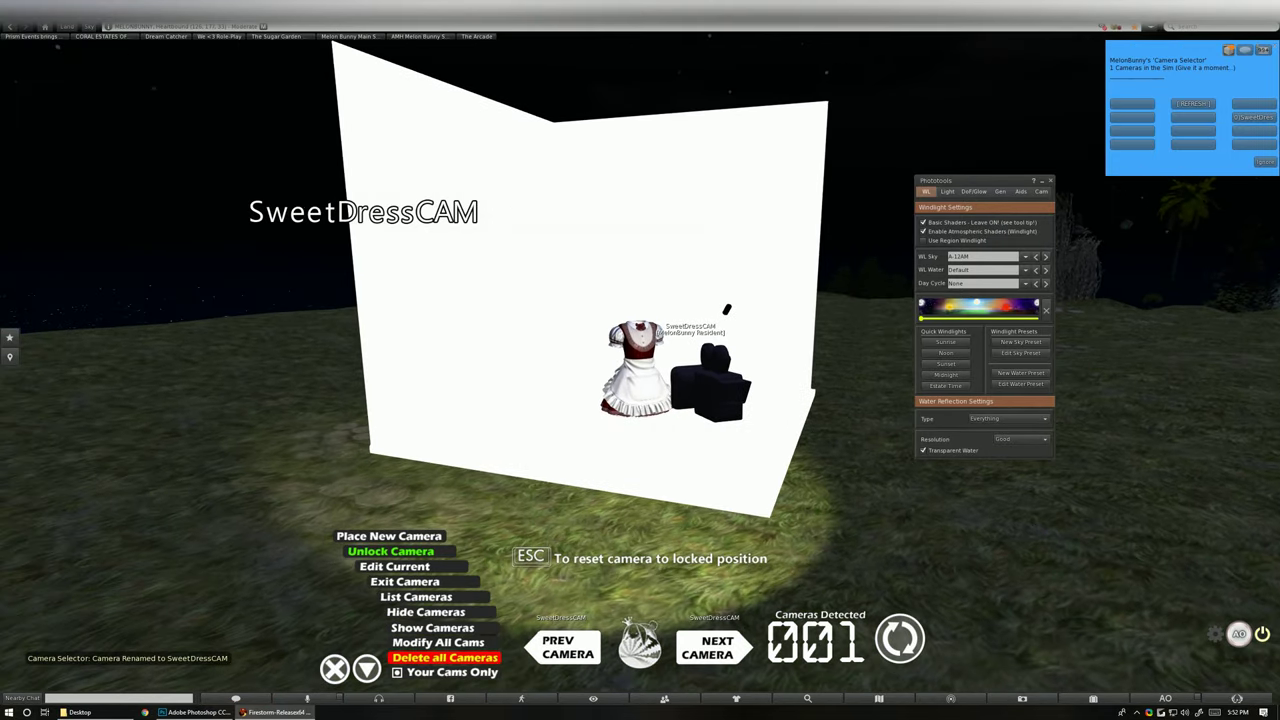
{"action": "key", "text": "Escape"}
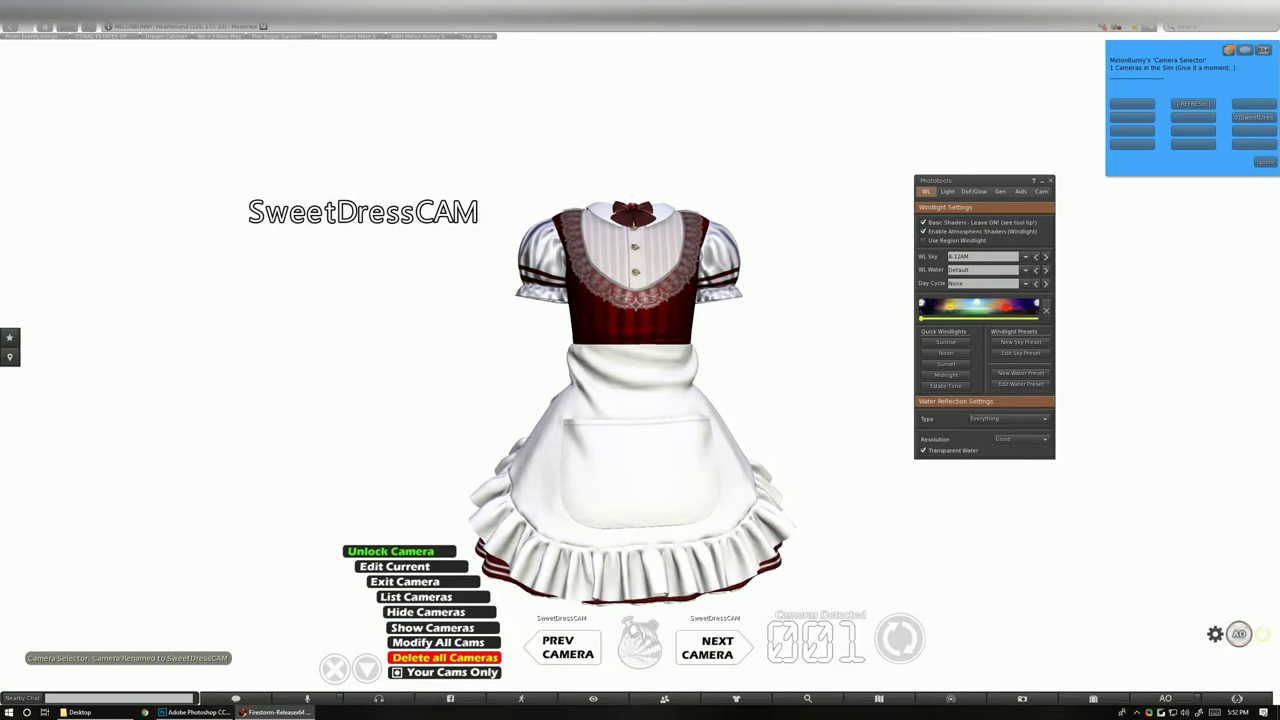
{"action": "left_click_drag", "start_coordinate": [632, 385], "coordinate": [622, 463]}
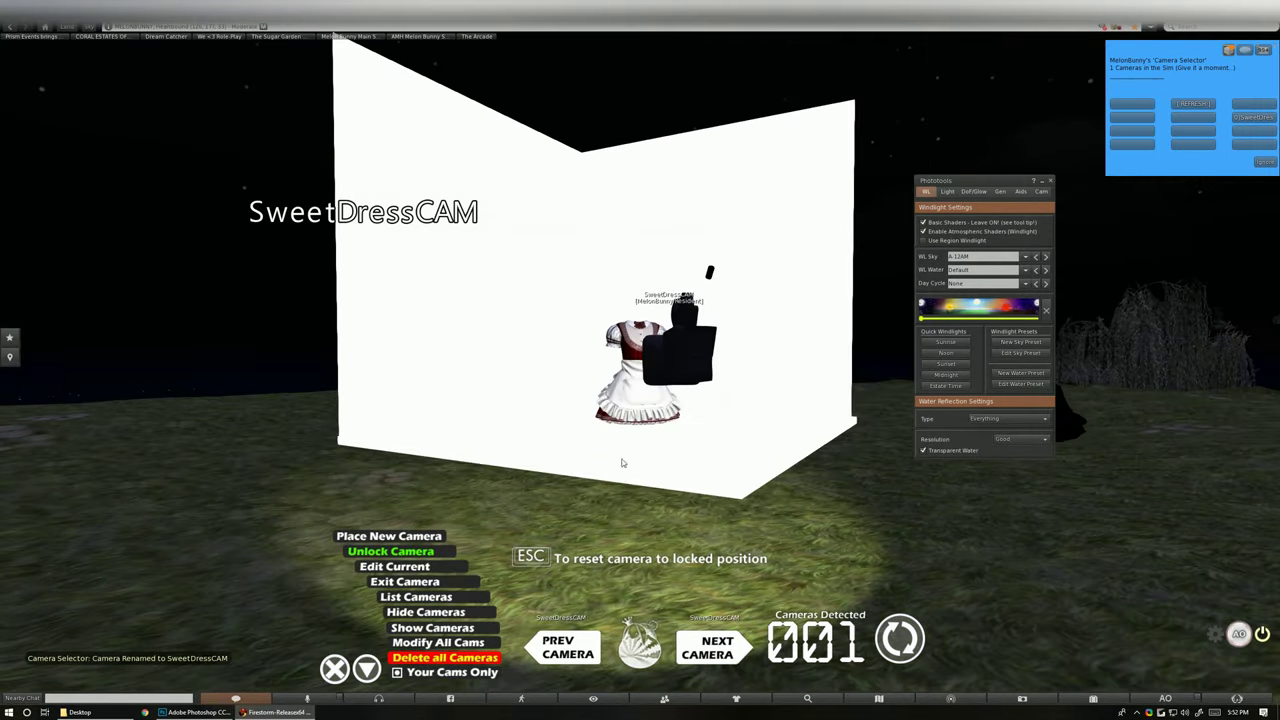
{"action": "left_click", "coordinate": [412, 613]}
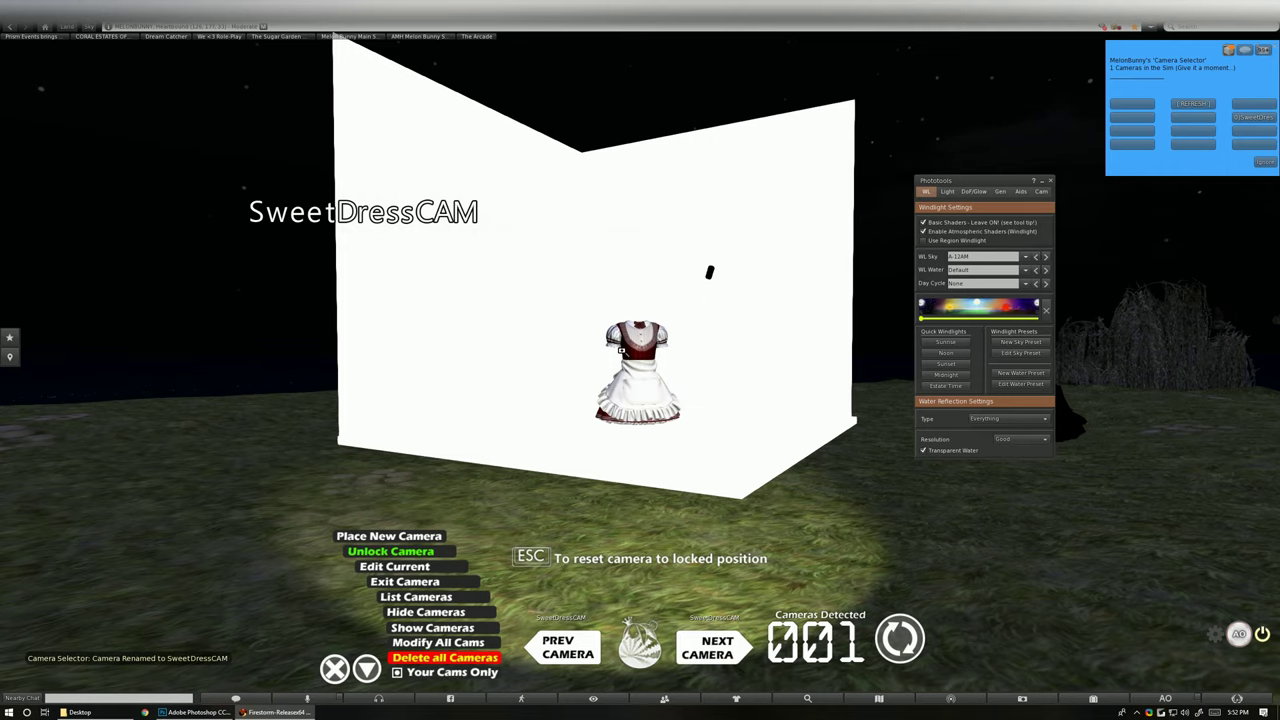
Test resetting the view to the locked camera position after orbiting away, and exit the camera
{"action": "left_click_drag", "start_coordinate": [621, 351], "coordinate": [641, 367]}
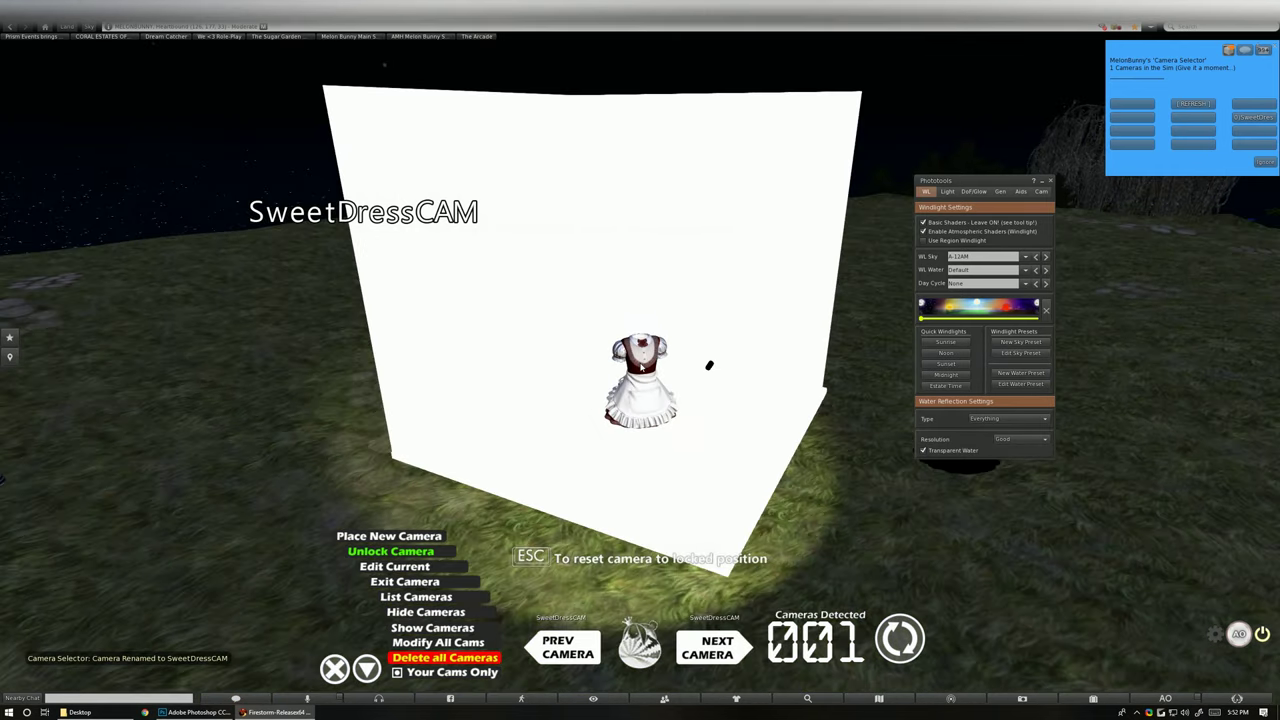
{"action": "key", "text": "Escape"}
{"action": "left_click_drag", "start_coordinate": [647, 323], "coordinate": [659, 396]}
{"action": "key", "text": "Escape"}
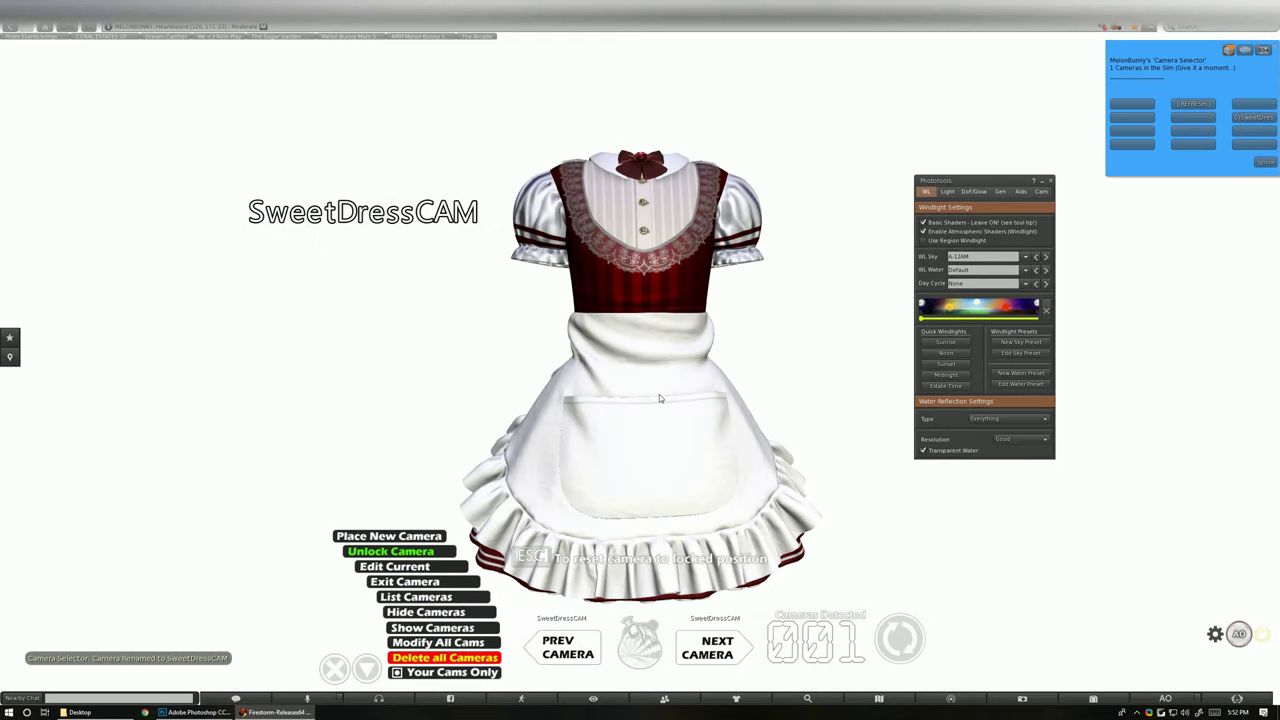
{"action": "left_click", "coordinate": [446, 572]}
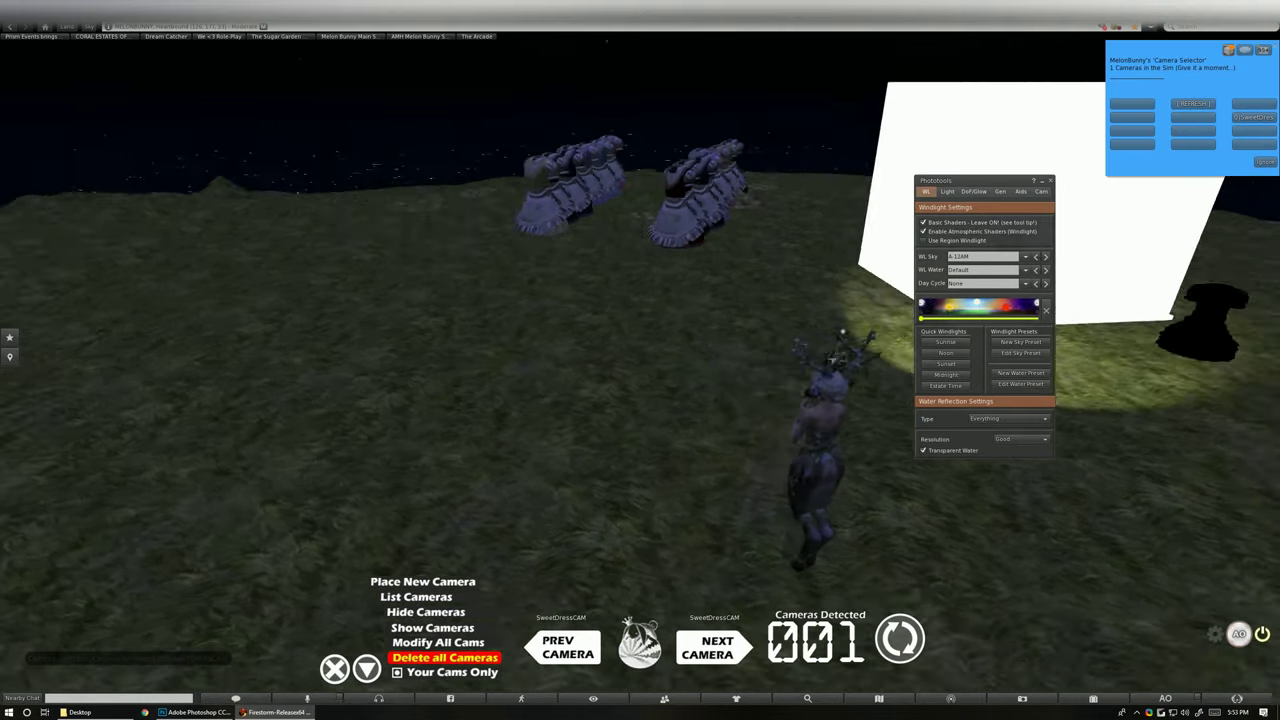
Walk the avatar toward the lit backdrop, view the dress from above, and dismiss the camera selector dialog
{"action": "key", "text": "Up"}
{"action": "key", "text": "Right"}
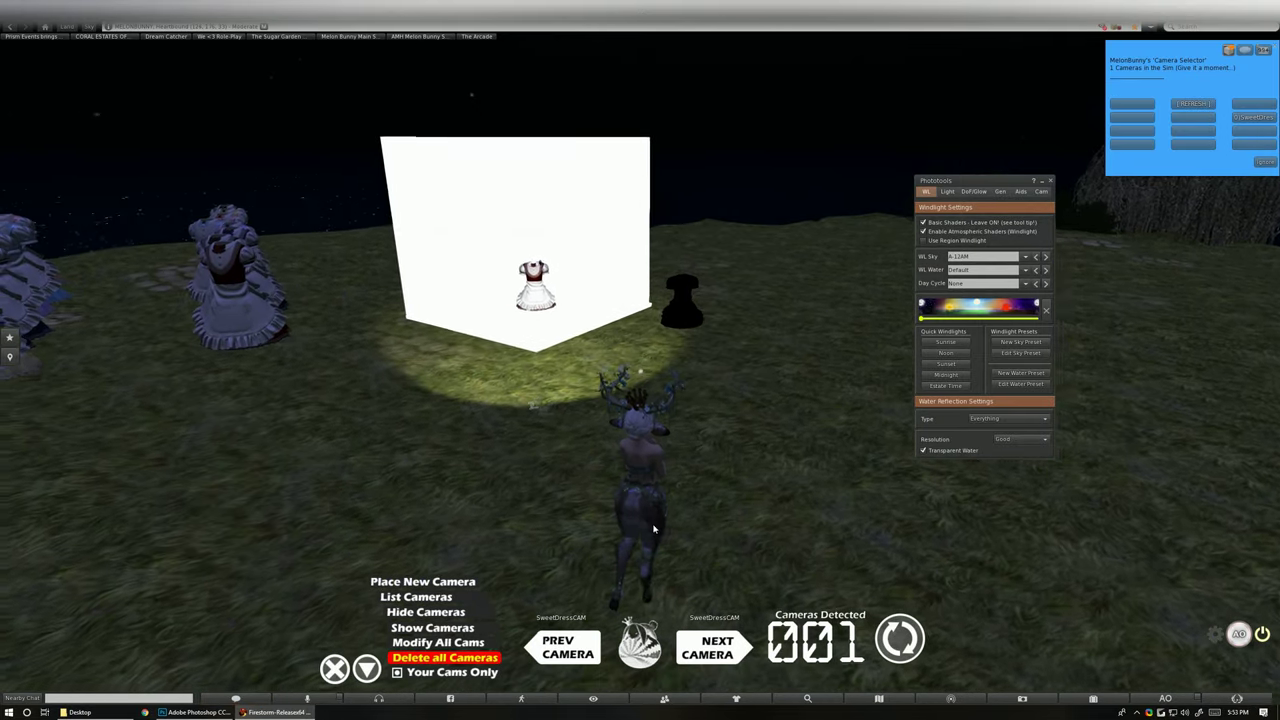
{"action": "key", "text": "Left"}
{"action": "left_click_drag", "start_coordinate": [636, 285], "coordinate": [663, 463]}
{"action": "right_click", "coordinate": [668, 460]}
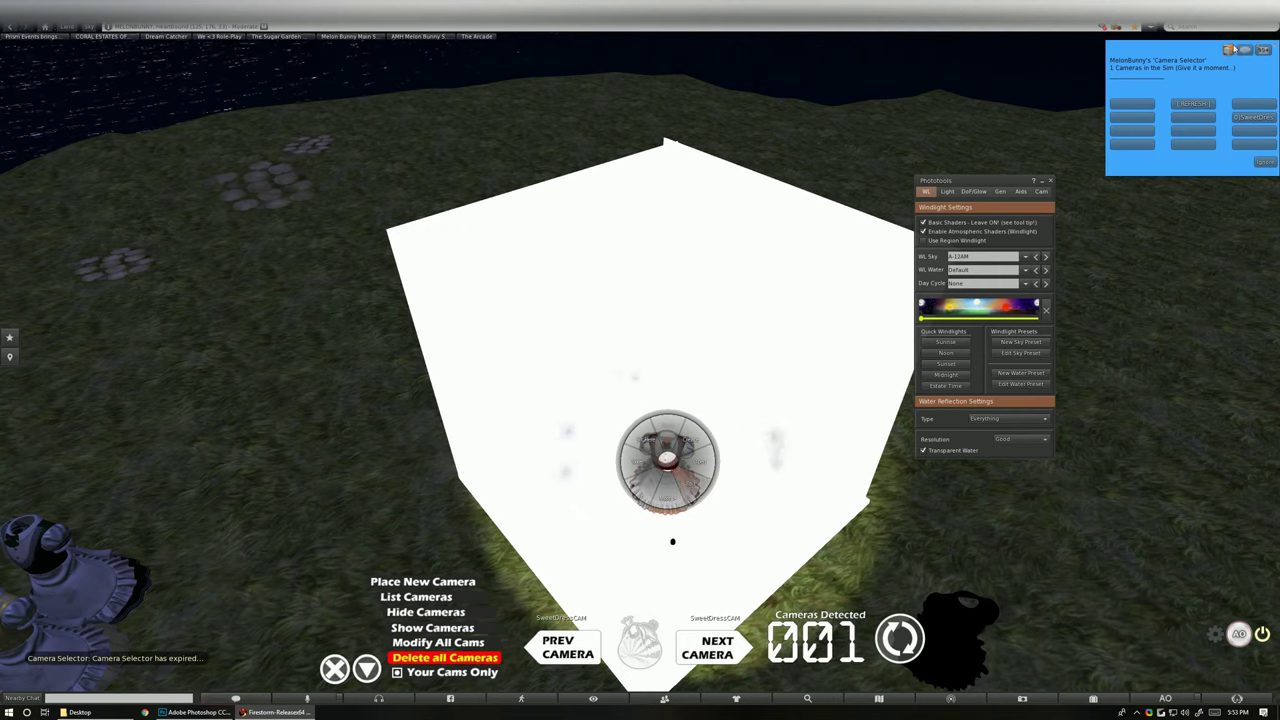
{"action": "left_click", "coordinate": [1274, 46]}
{"action": "left_click", "coordinate": [1263, 50]}
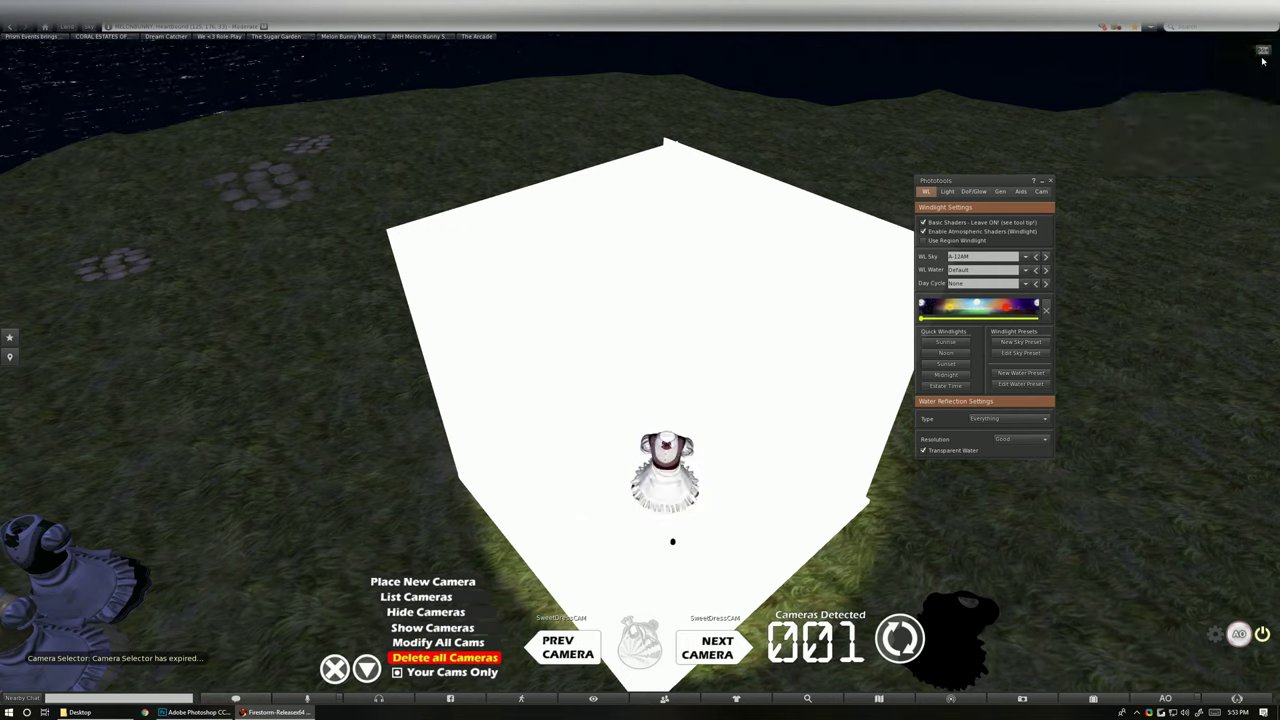
Copy the red dress's position and move the dress out of the backdrop to the near end of the first dress row
{"action": "right_click", "coordinate": [668, 474]}
{"action": "left_click", "coordinate": [607, 545]}
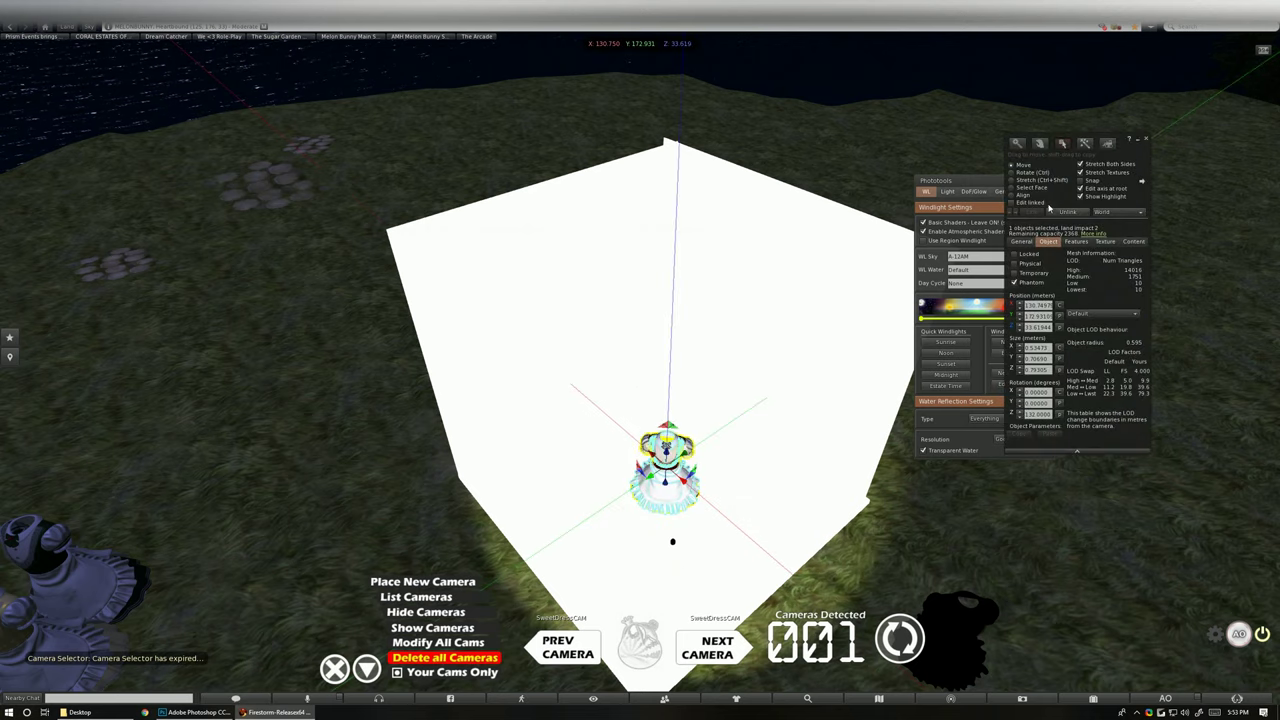
{"action": "left_click", "coordinate": [1062, 306]}
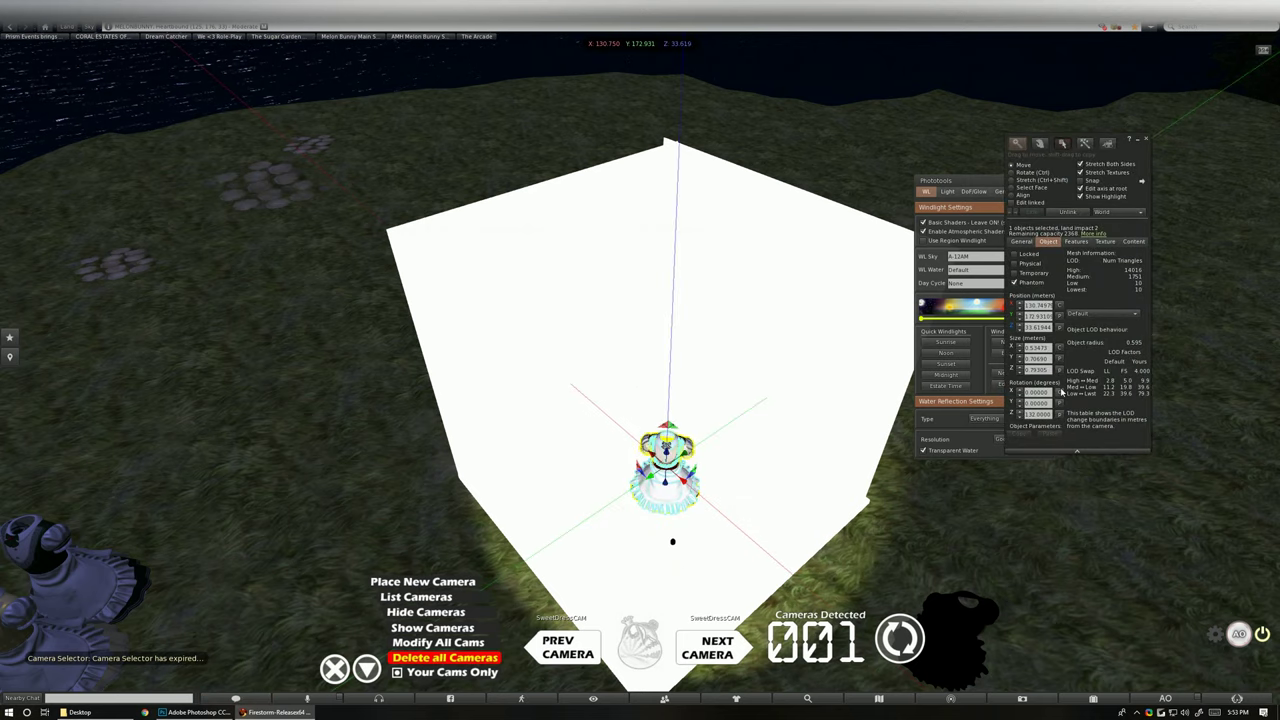
{"action": "scroll", "coordinate": [560, 413], "scroll_direction": "down", "scroll_amount": 5}
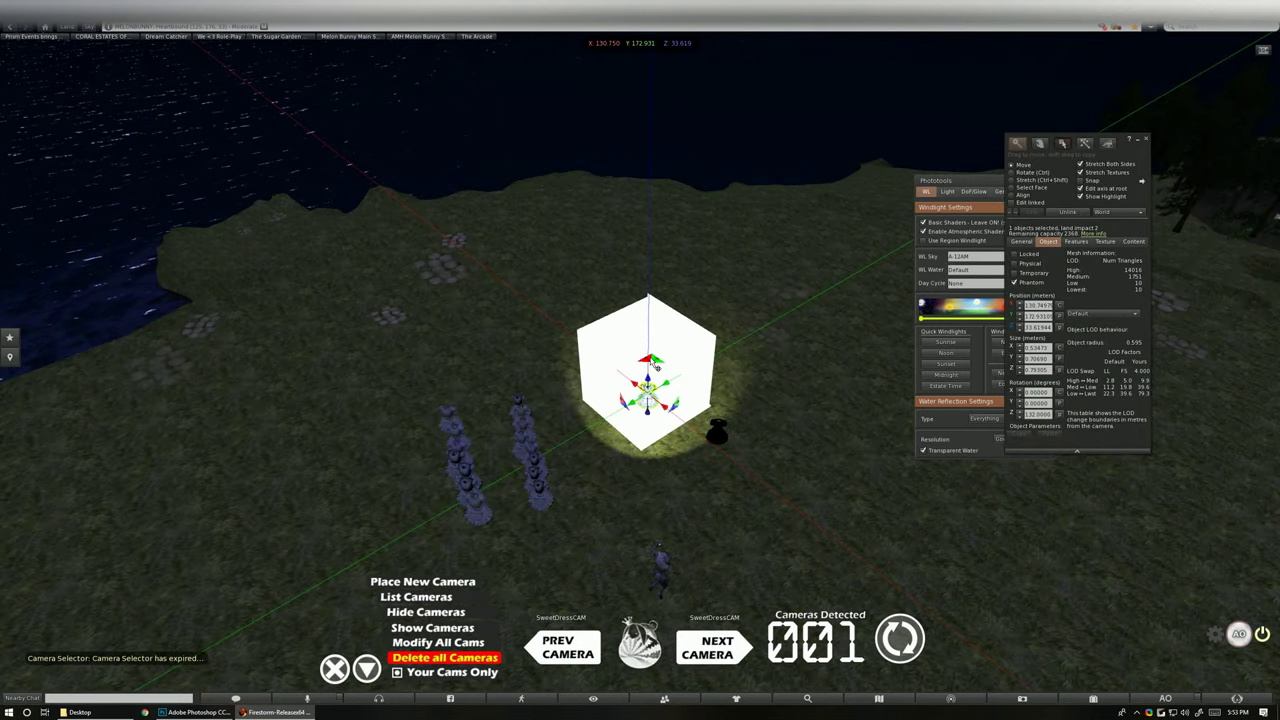
{"action": "left_click_drag", "start_coordinate": [656, 368], "coordinate": [486, 535]}
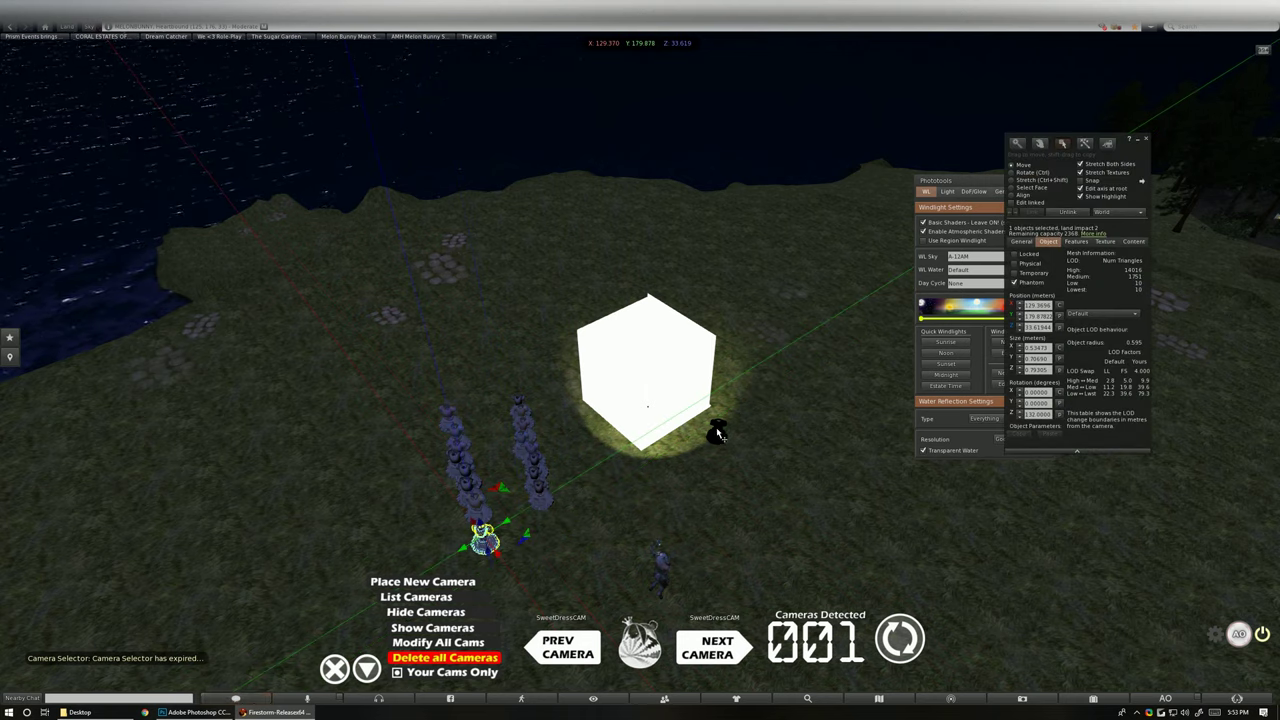
Paste the copied position onto the black silhouette dress to place it in the backdrop, and close the object editing window
{"action": "left_click", "coordinate": [717, 433]}
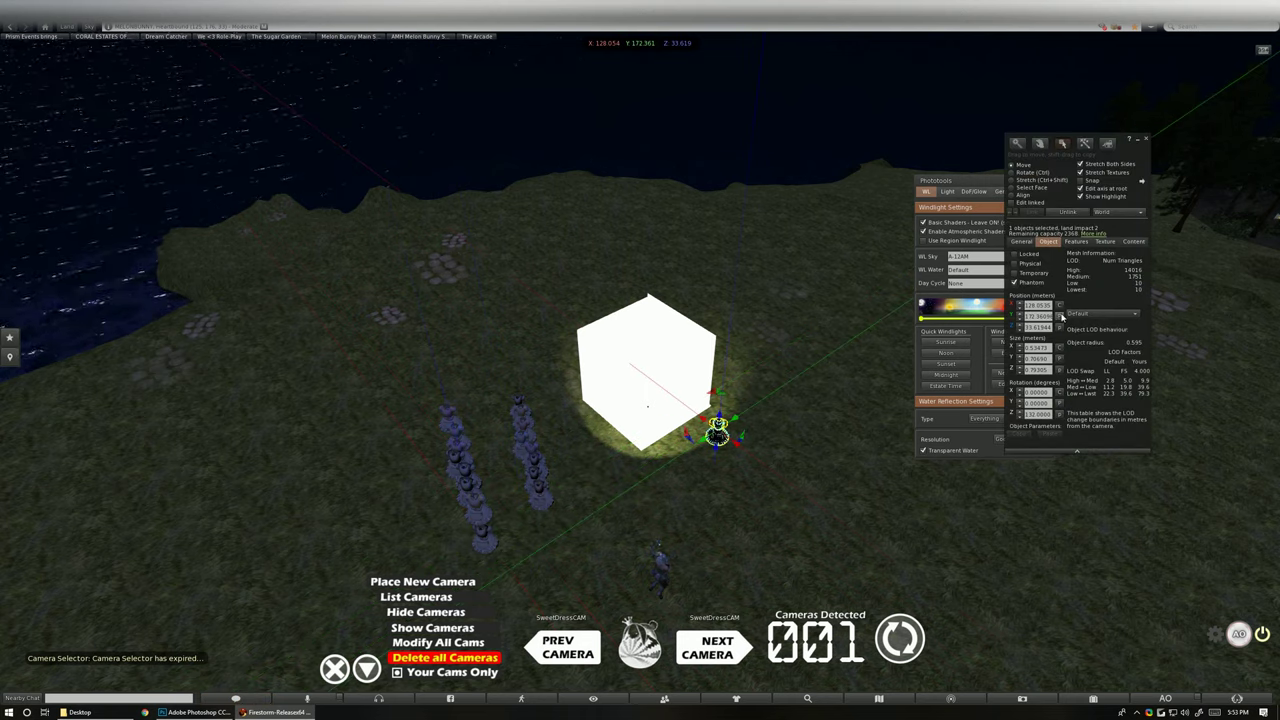
{"action": "left_click", "coordinate": [1060, 316]}
{"action": "left_click", "coordinate": [767, 447]}
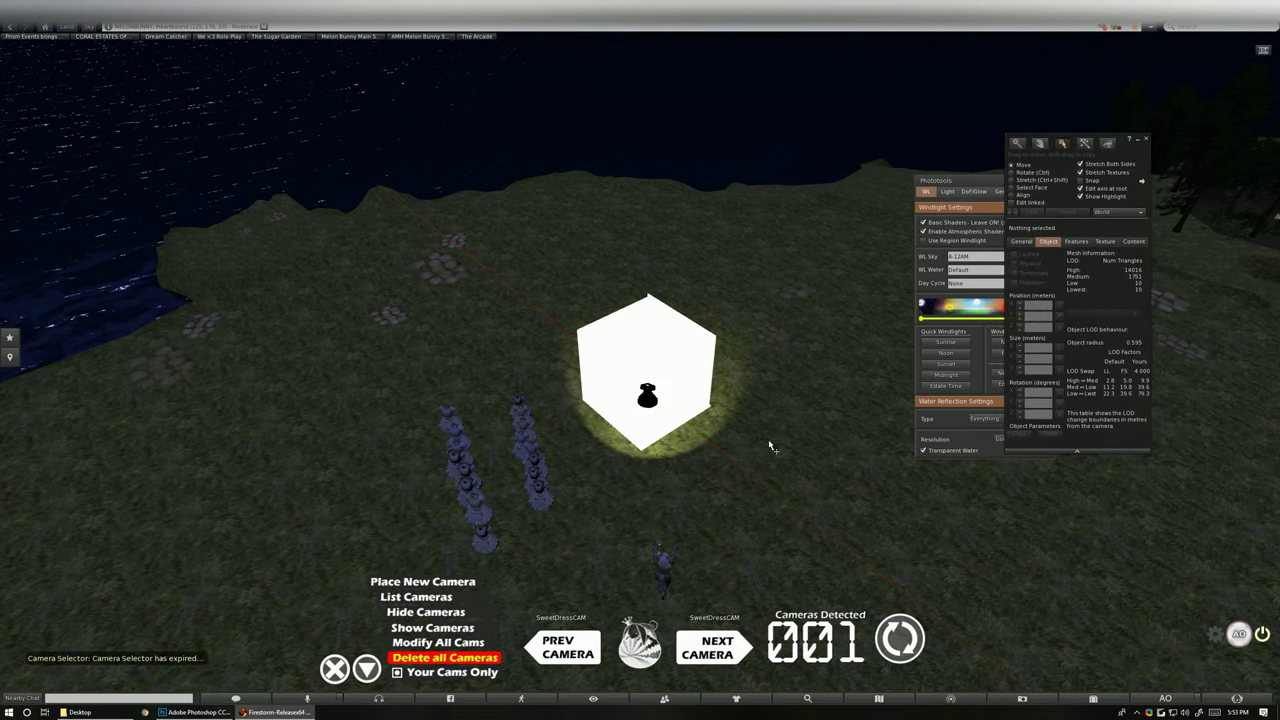
{"action": "scroll", "coordinate": [759, 432], "scroll_direction": "up", "scroll_amount": 3}
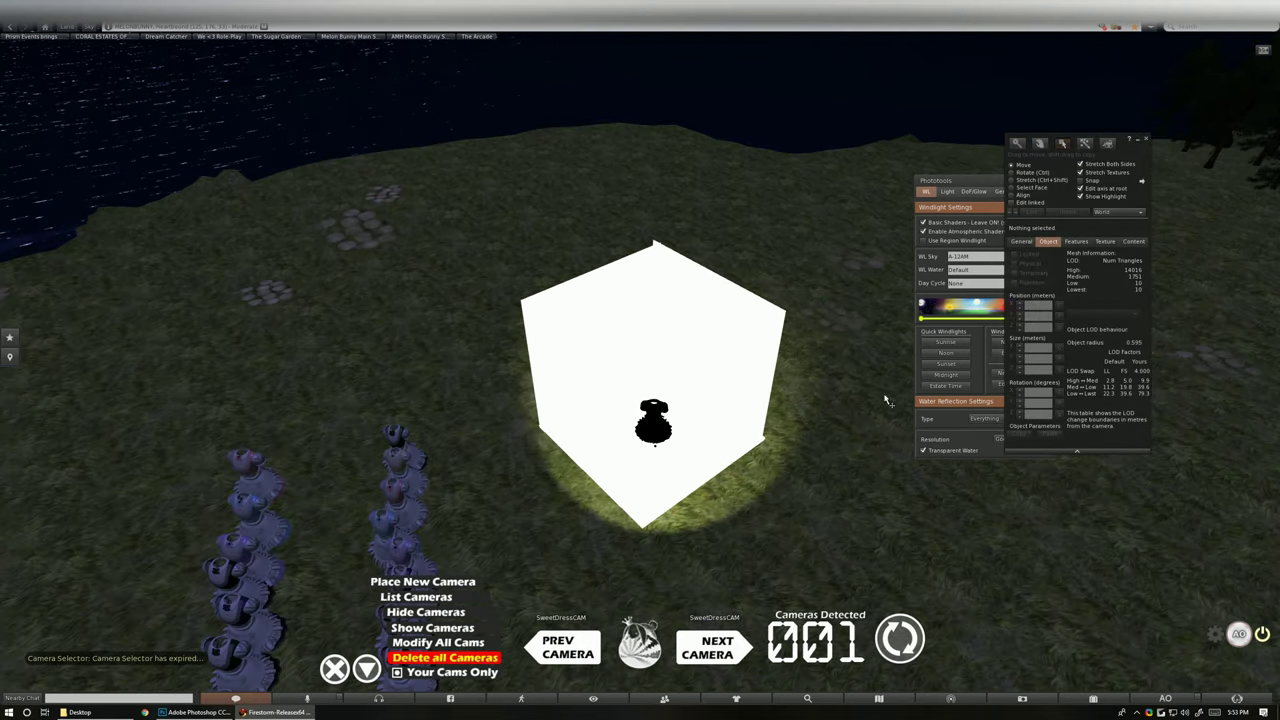
{"action": "left_click", "coordinate": [1146, 140]}
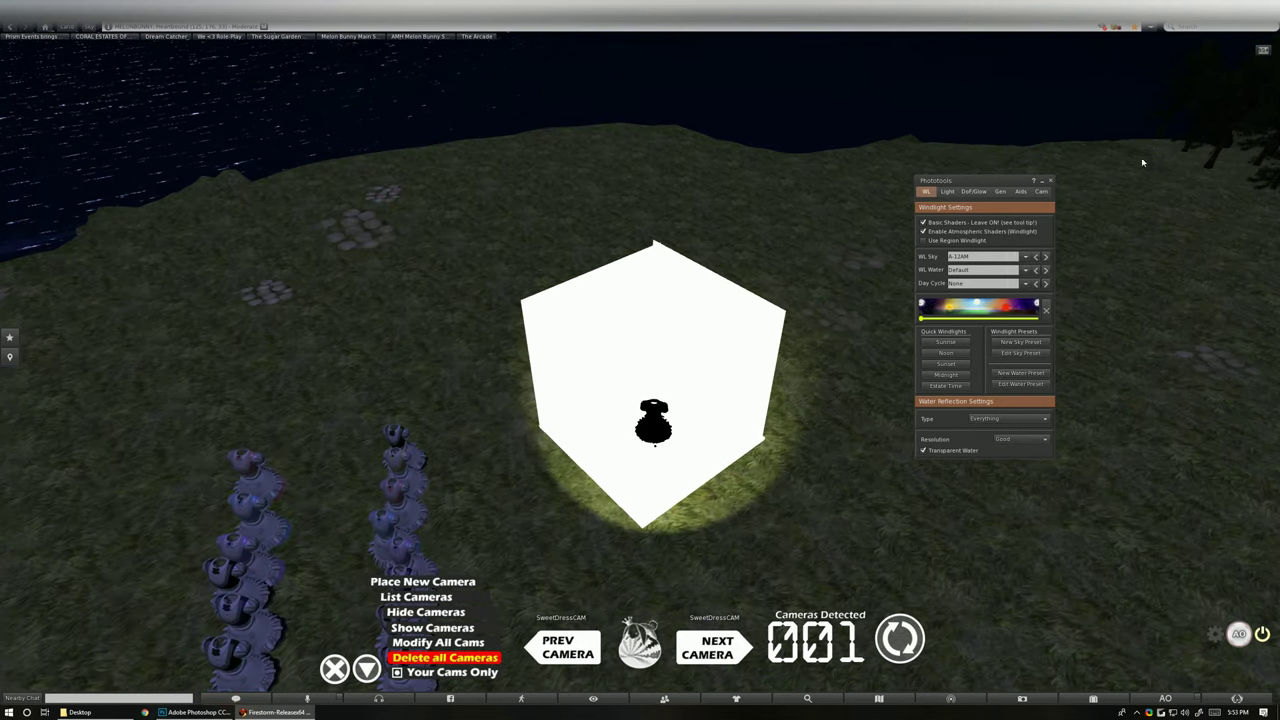
Switch the view to SweetDressCAM and open the snapshot window for the black silhouette dress
{"action": "left_click", "coordinate": [406, 632]}
{"action": "left_click", "coordinate": [639, 485]}
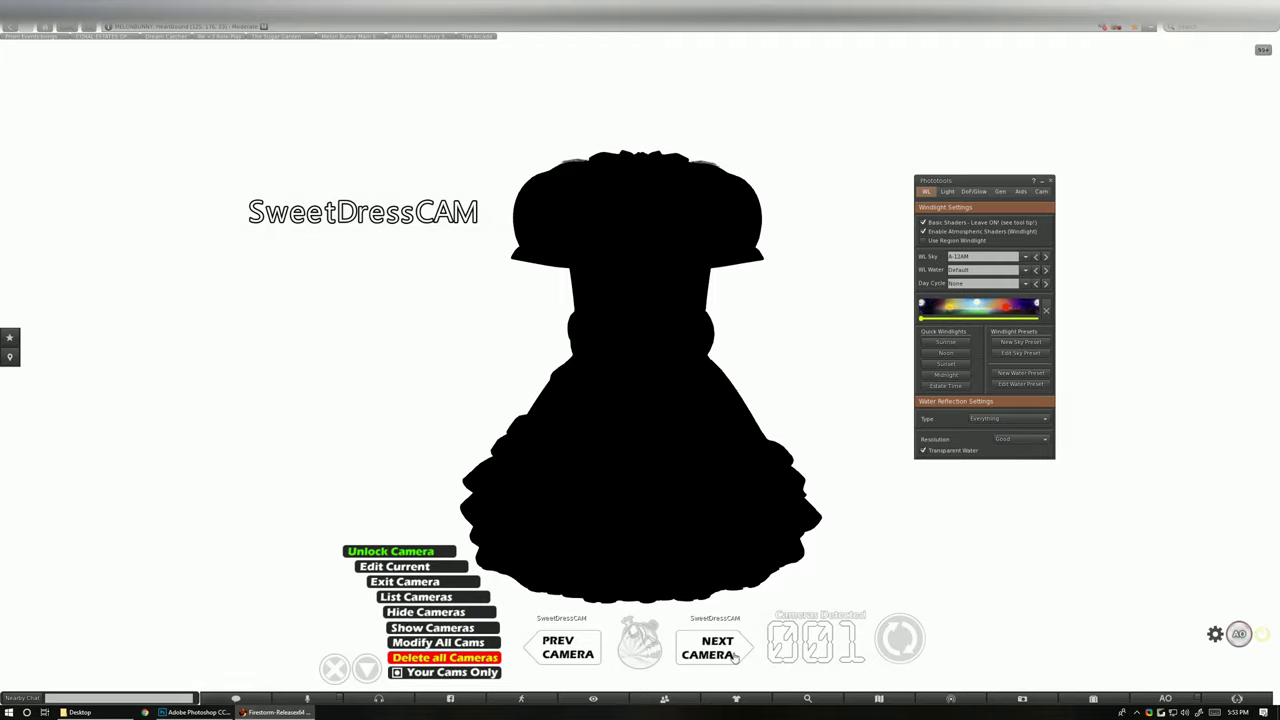
{"action": "left_click", "coordinate": [1022, 698]}
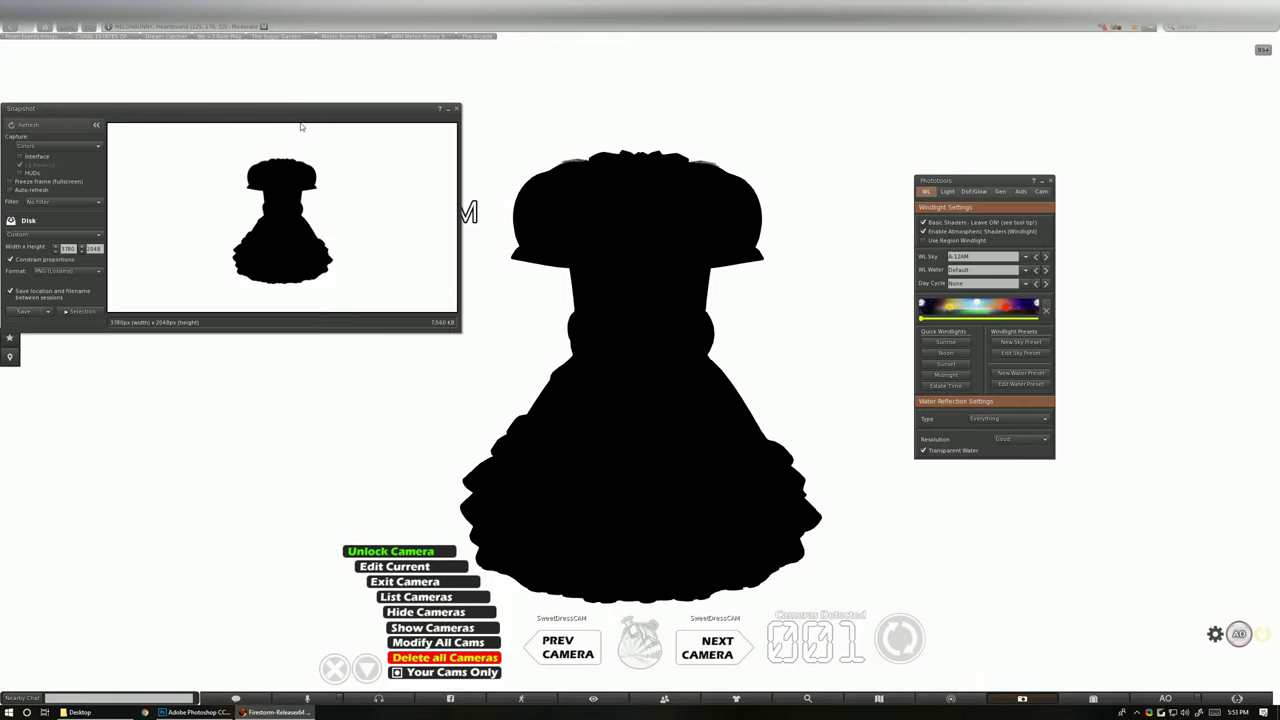
Start saving the silhouette snapshot under a new name, and create and open a ScreenShots folder inside SweetMaid
{"action": "left_click_drag", "start_coordinate": [301, 117], "coordinate": [501, 229]}
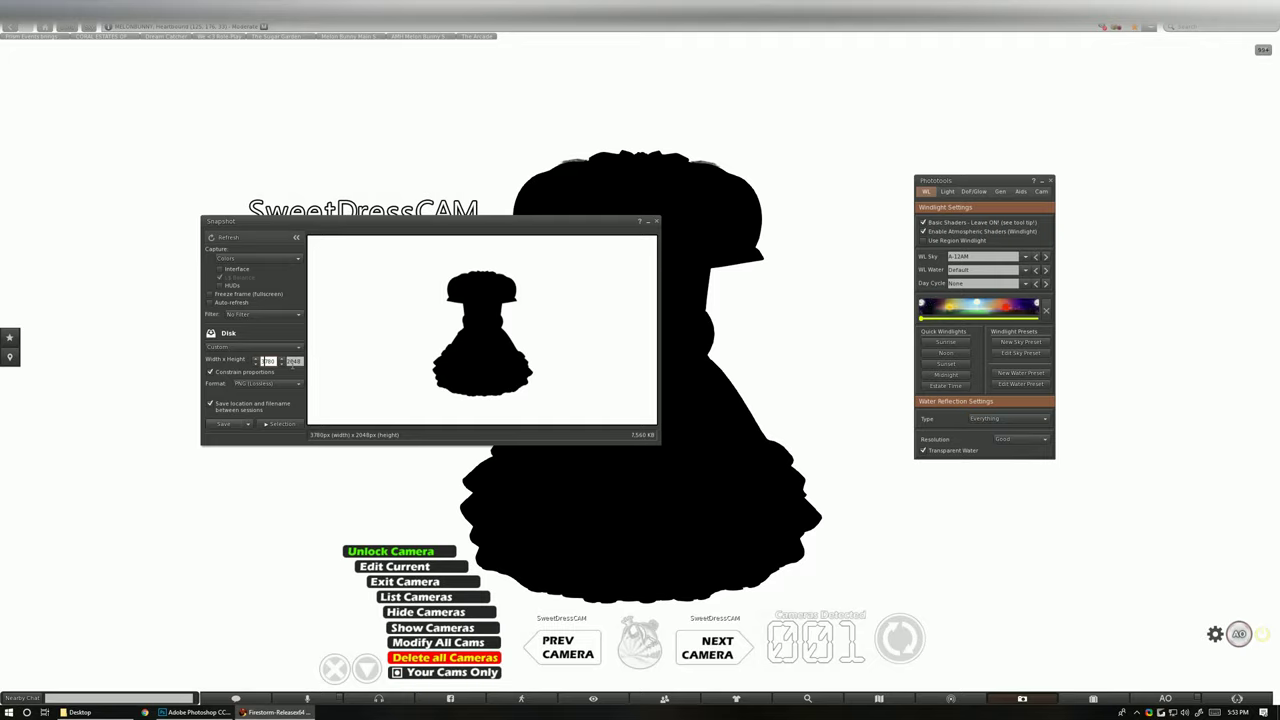
{"action": "left_click", "coordinate": [250, 425]}
{"action": "left_click", "coordinate": [240, 442]}
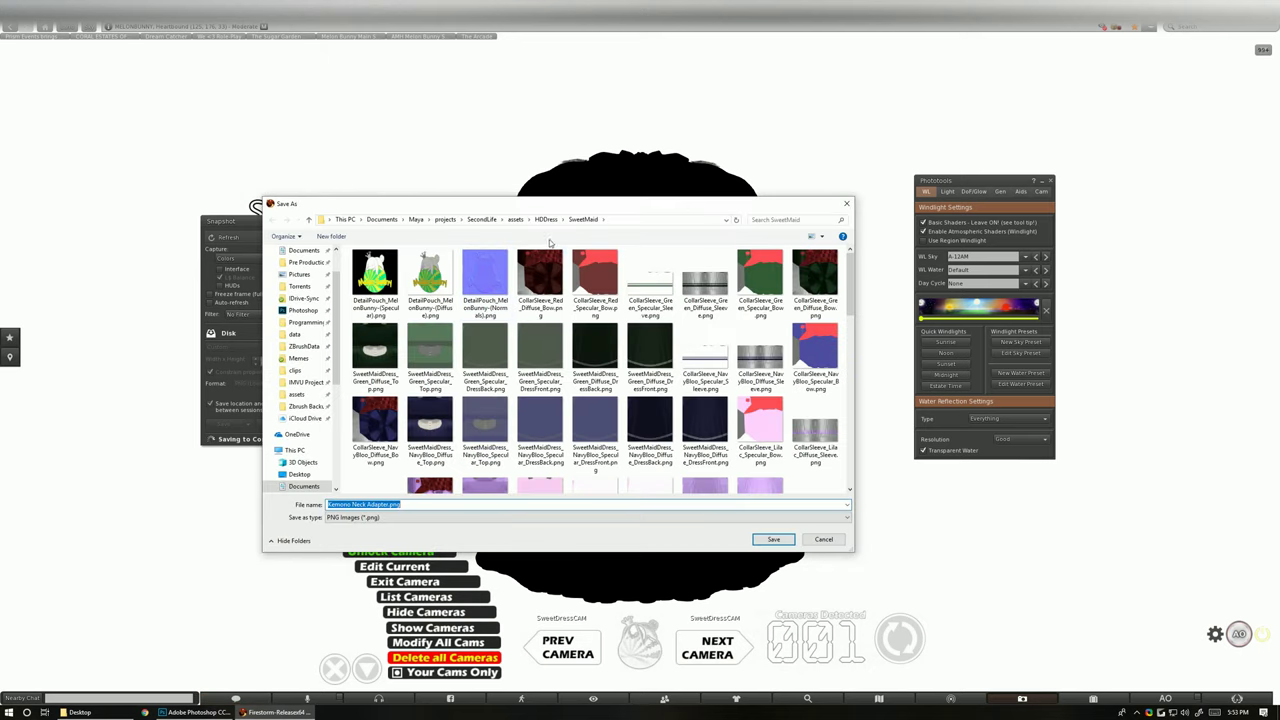
{"action": "left_click", "coordinate": [332, 237]}
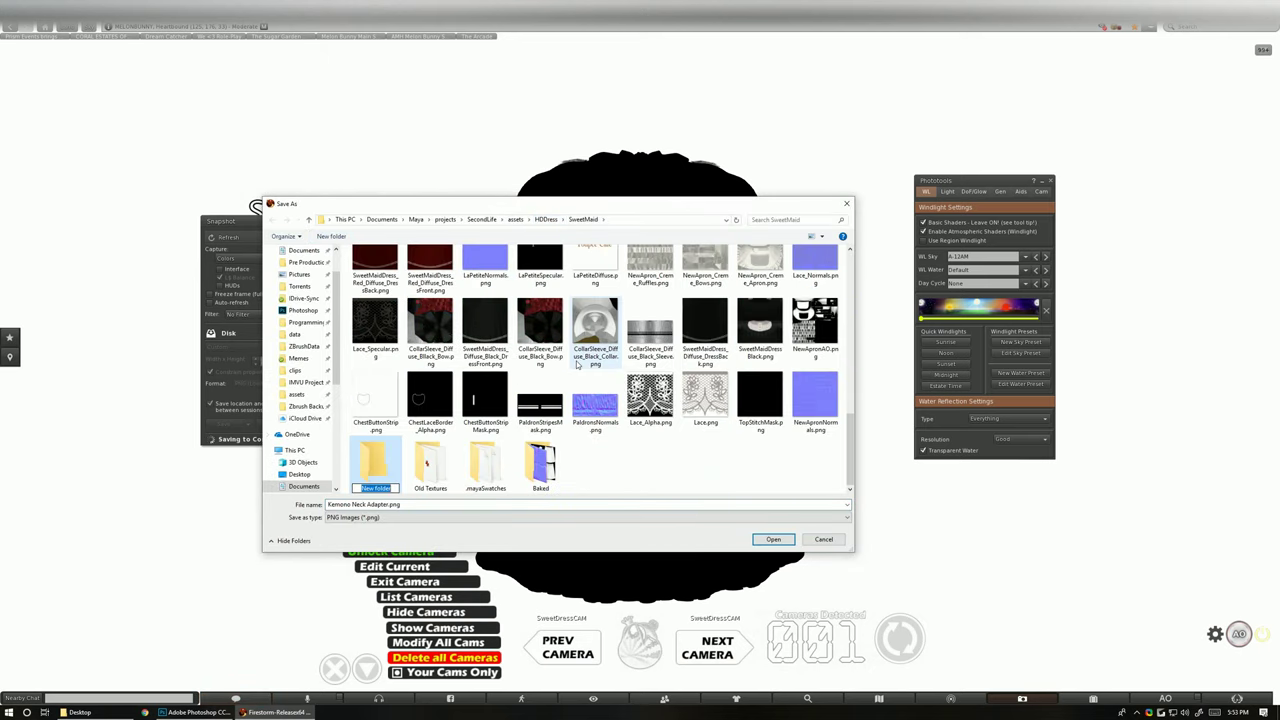
{"action": "type", "text": "ScreenShots"}
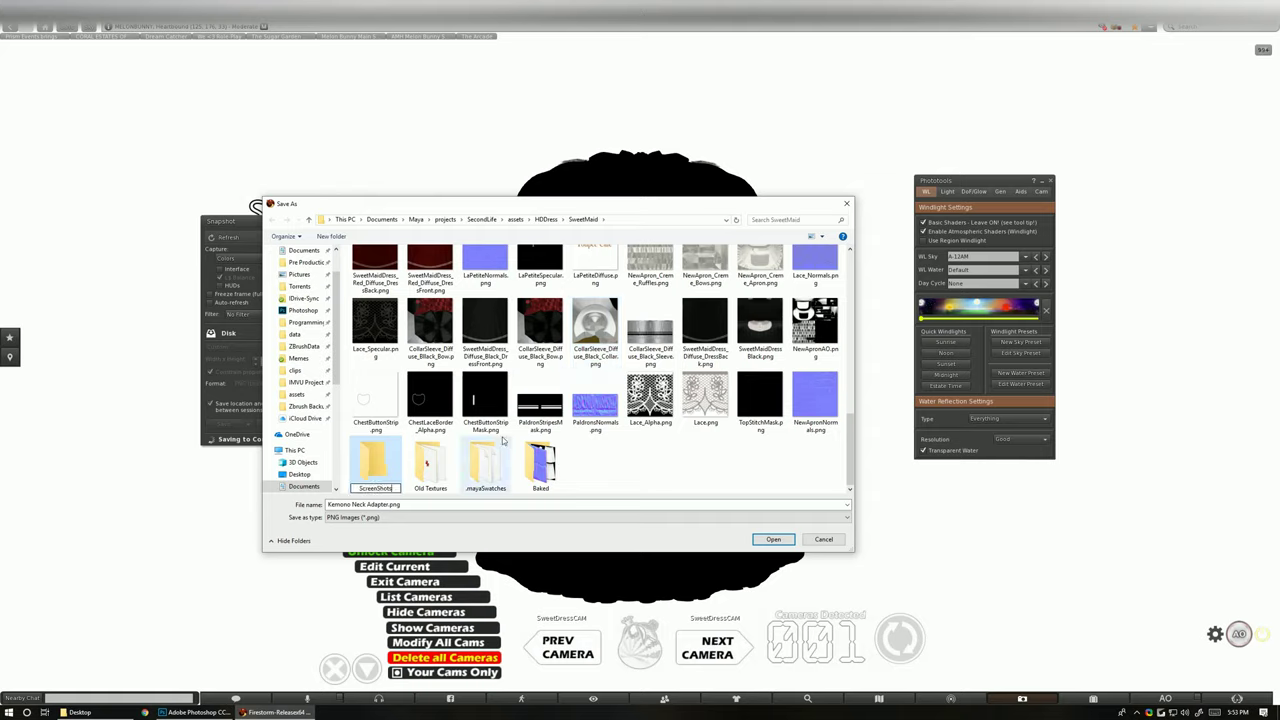
{"action": "key", "text": "Return"}
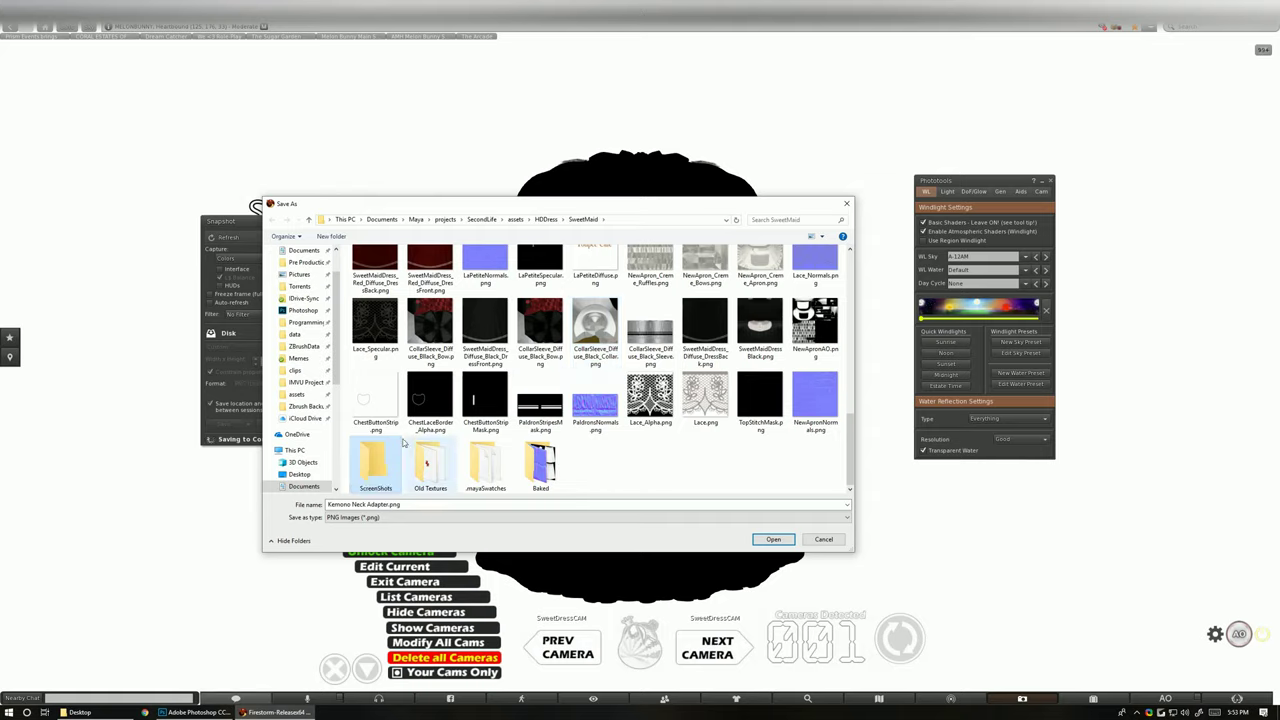
{"action": "double_click", "coordinate": [376, 462]}
Save the silhouette snapshot as HDDressLL_Mask.png in the ScreenShots folder
{"action": "left_click", "coordinate": [408, 507]}
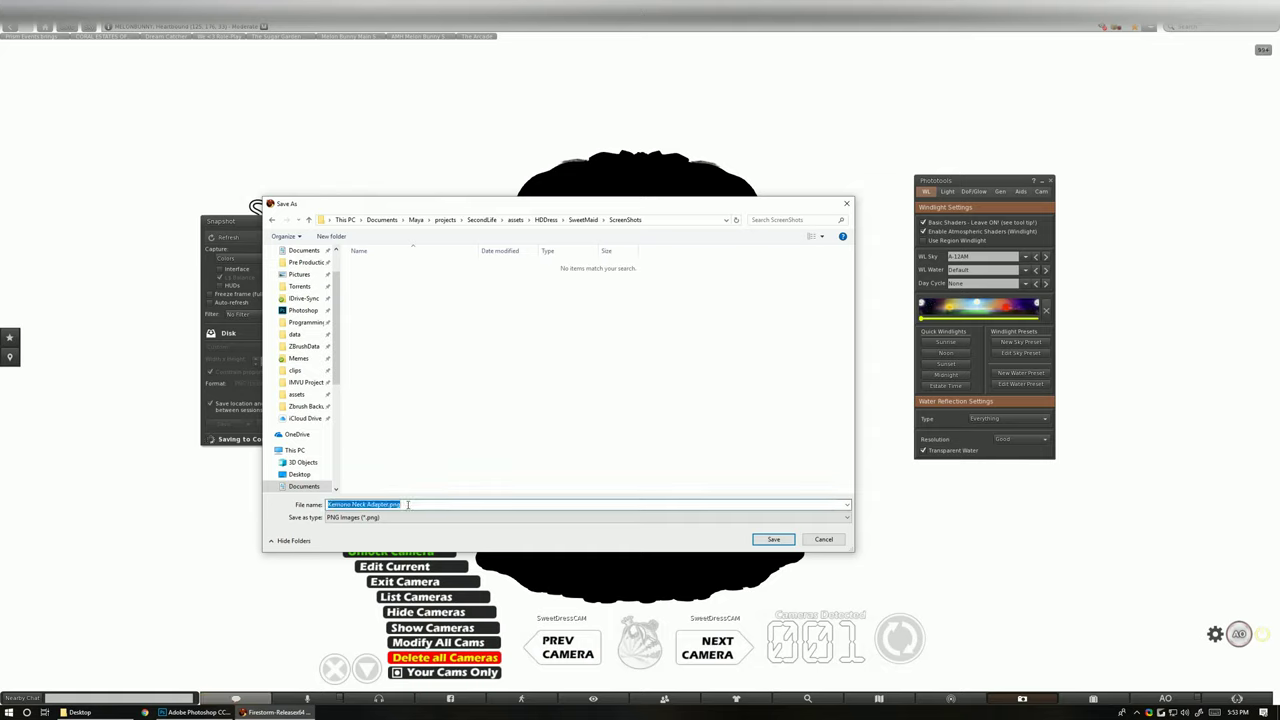
{"action": "type", "text": "HDDressM"}
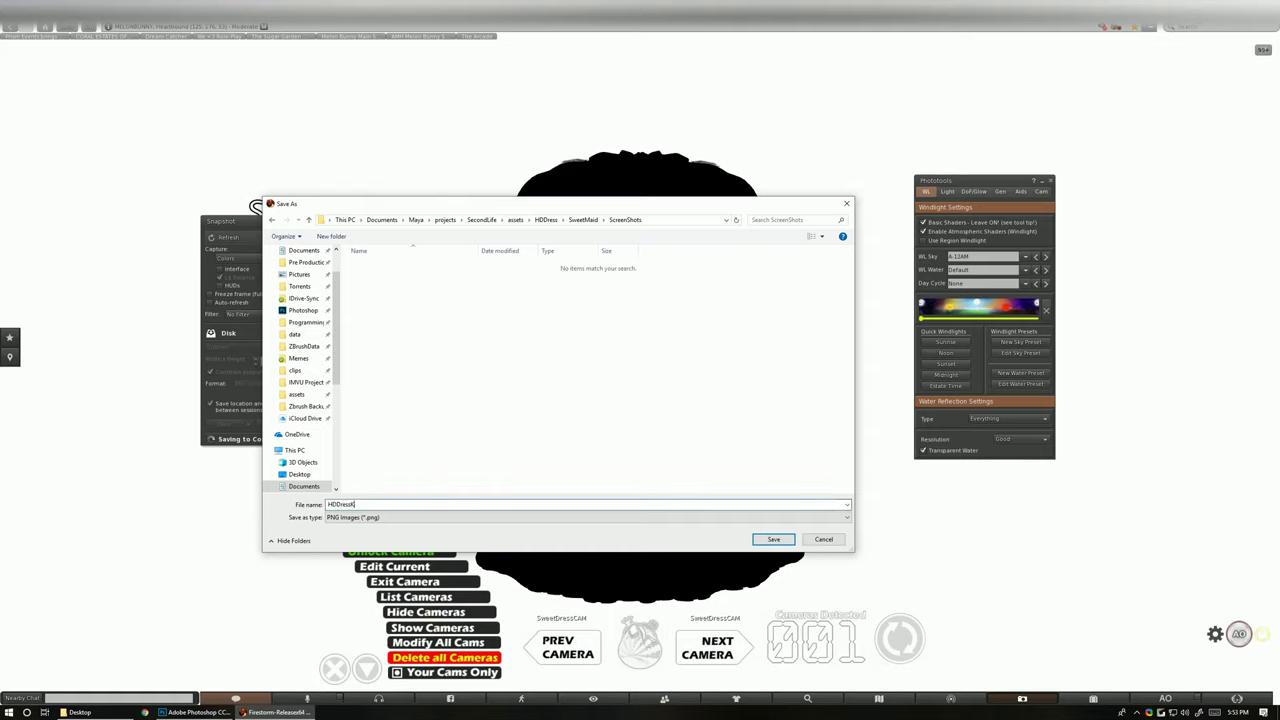
{"action": "type", "text": "sK"}
{"action": "key", "text": "BackSpace"}
{"action": "type", "text": "LL_Mask.png"}
{"action": "left_click", "coordinate": [773, 540]}
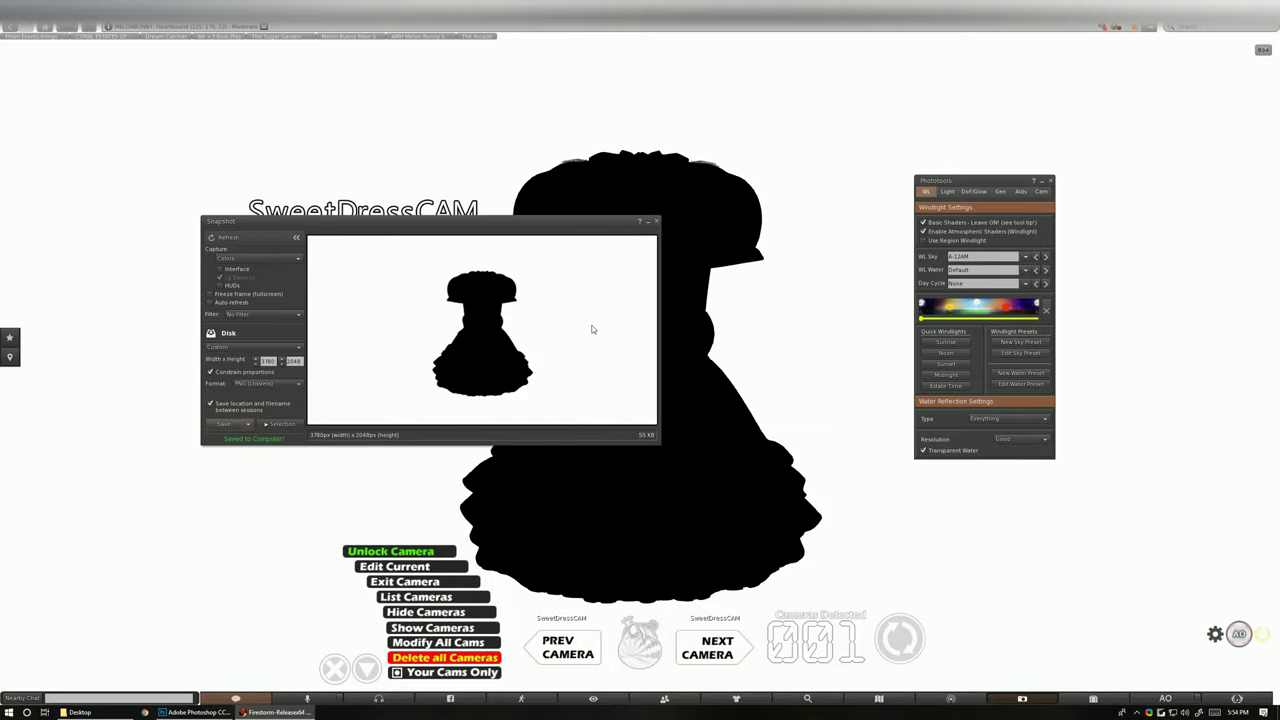
Clear the snapshot window and camera controls out of the way, and move the black silhouette dress outside the backdrop
{"action": "left_click_drag", "start_coordinate": [592, 226], "coordinate": [424, 70]}
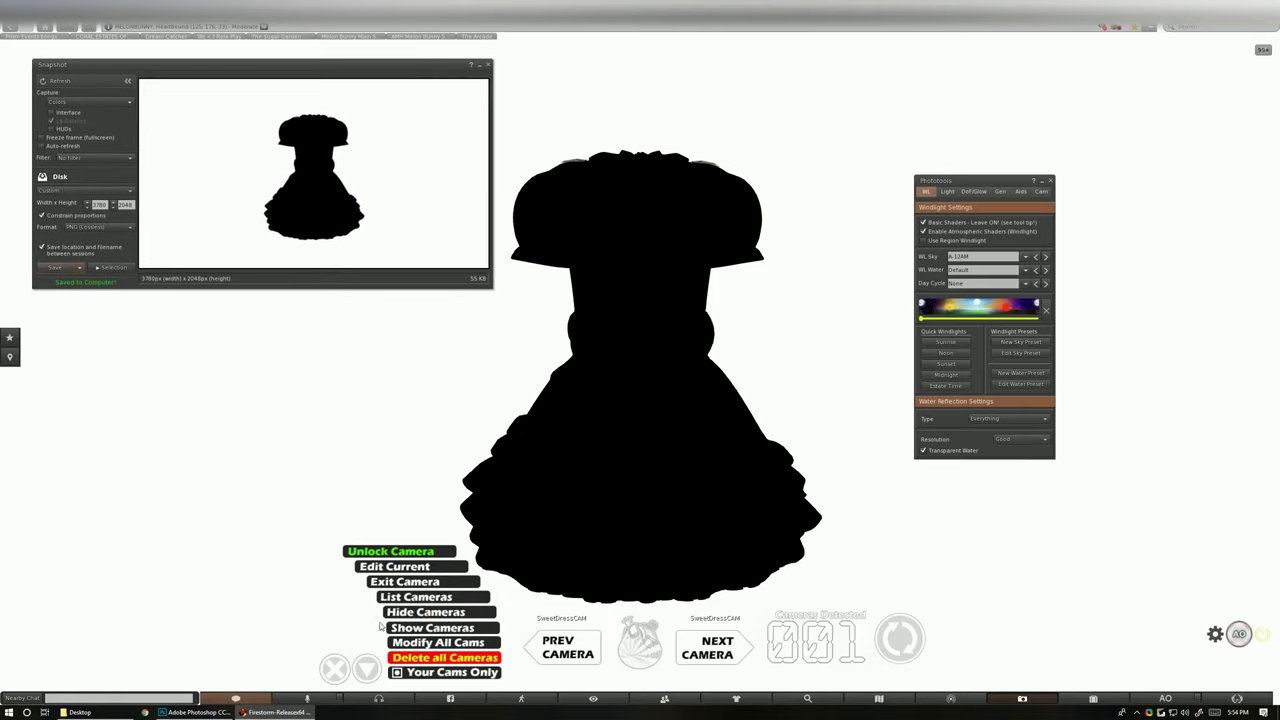
{"action": "left_click", "coordinate": [367, 670]}
{"action": "left_click_drag", "start_coordinate": [611, 427], "coordinate": [615, 450]}
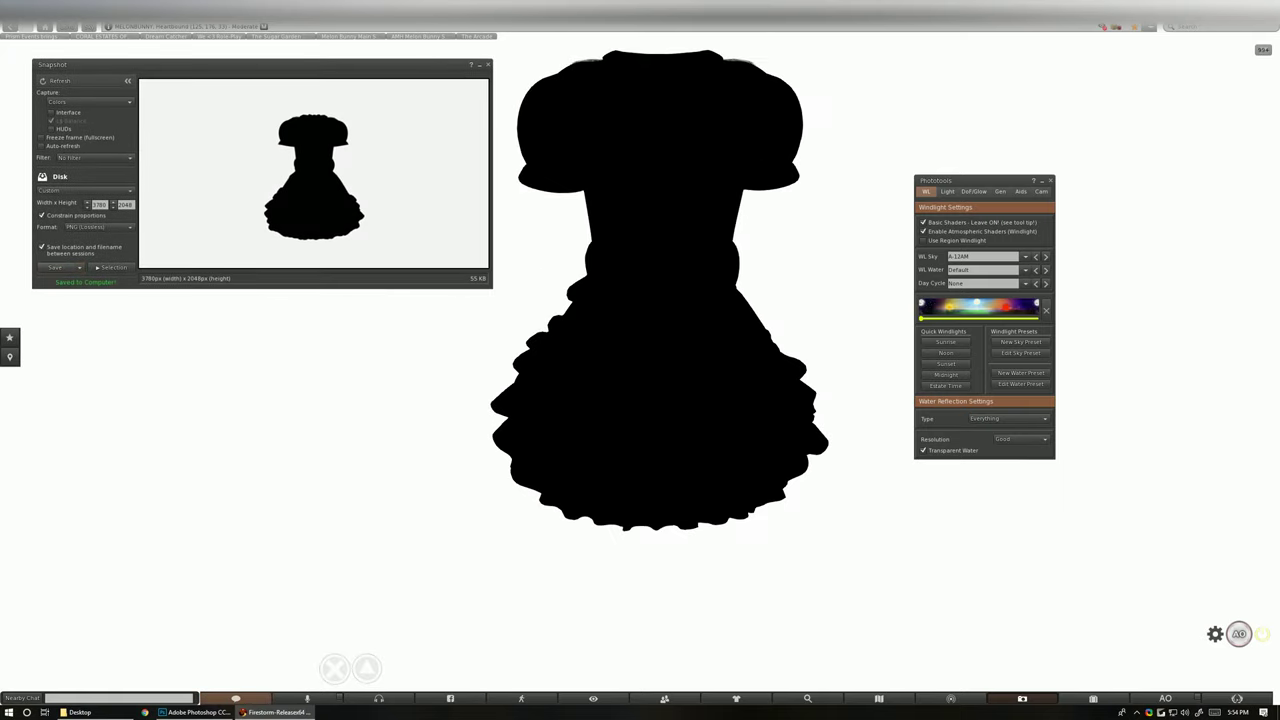
{"action": "scroll", "coordinate": [640, 354], "scroll_direction": "down", "scroll_amount": 4}
{"action": "right_click", "coordinate": [645, 339]}
{"action": "left_click", "coordinate": [669, 361]}
{"action": "scroll", "coordinate": [655, 367], "scroll_direction": "down", "scroll_amount": 5}
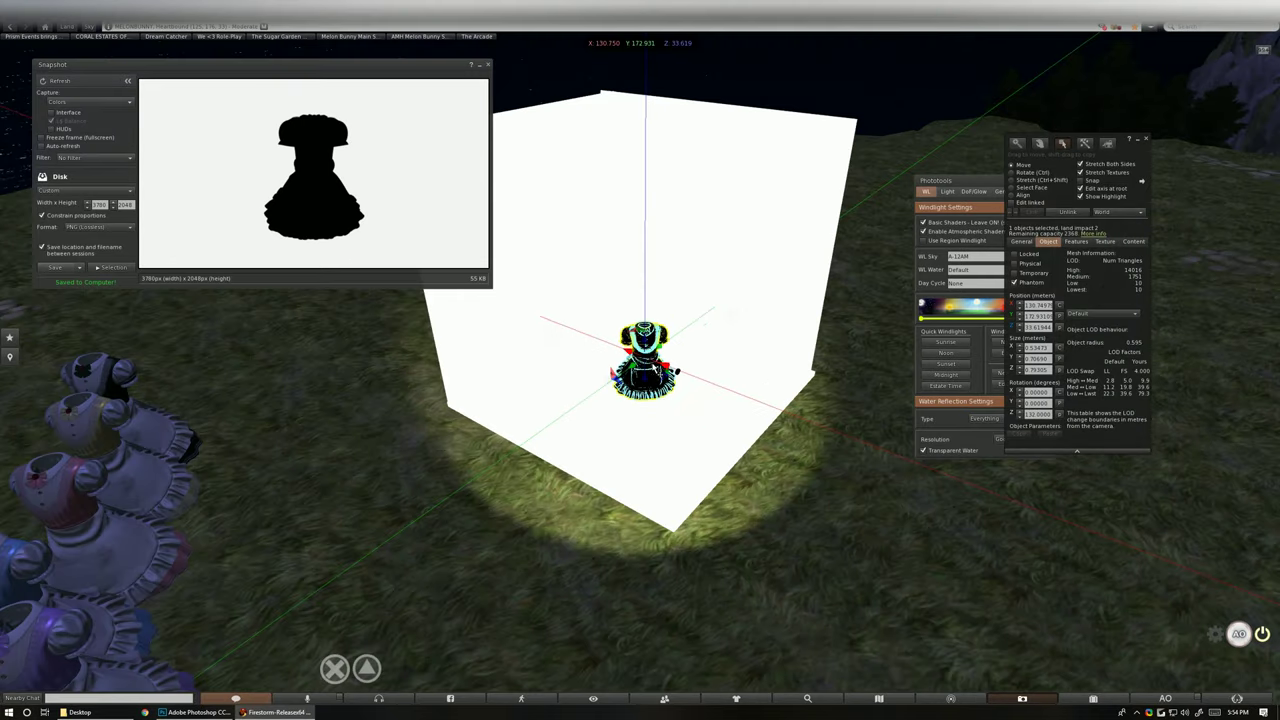
{"action": "scroll", "coordinate": [655, 367], "scroll_direction": "down", "scroll_amount": 5}
{"action": "left_click_drag", "start_coordinate": [628, 345], "coordinate": [762, 387]}
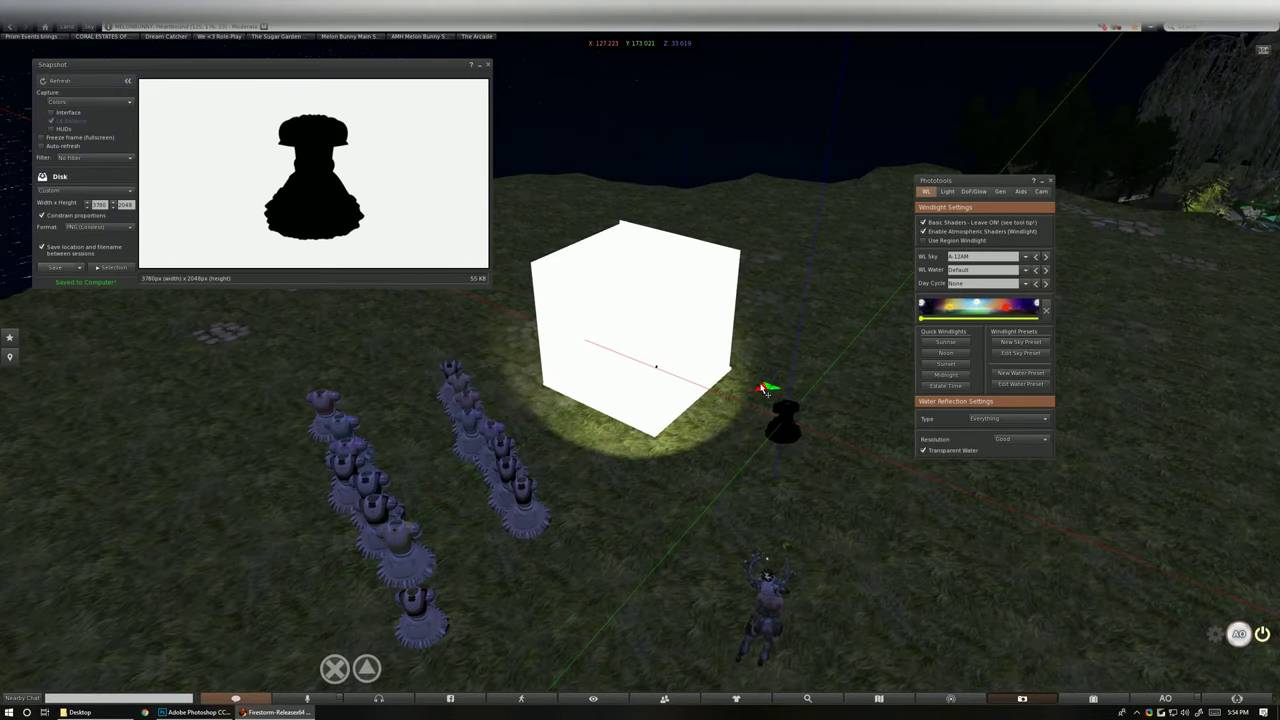
Recolor the white backdrop box medium gray
{"action": "key", "text": "ctrl+3"}
{"action": "left_click", "coordinate": [658, 306]}
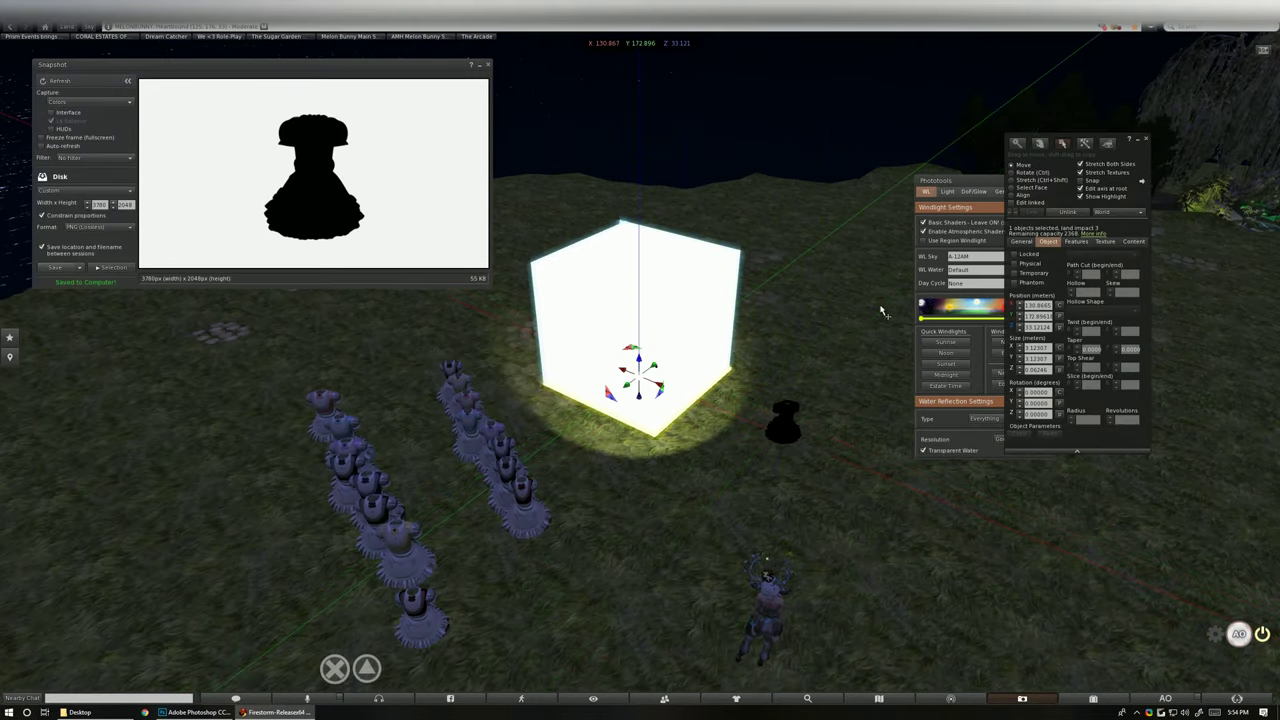
{"action": "left_click", "coordinate": [1104, 242]}
{"action": "left_click", "coordinate": [1092, 276]}
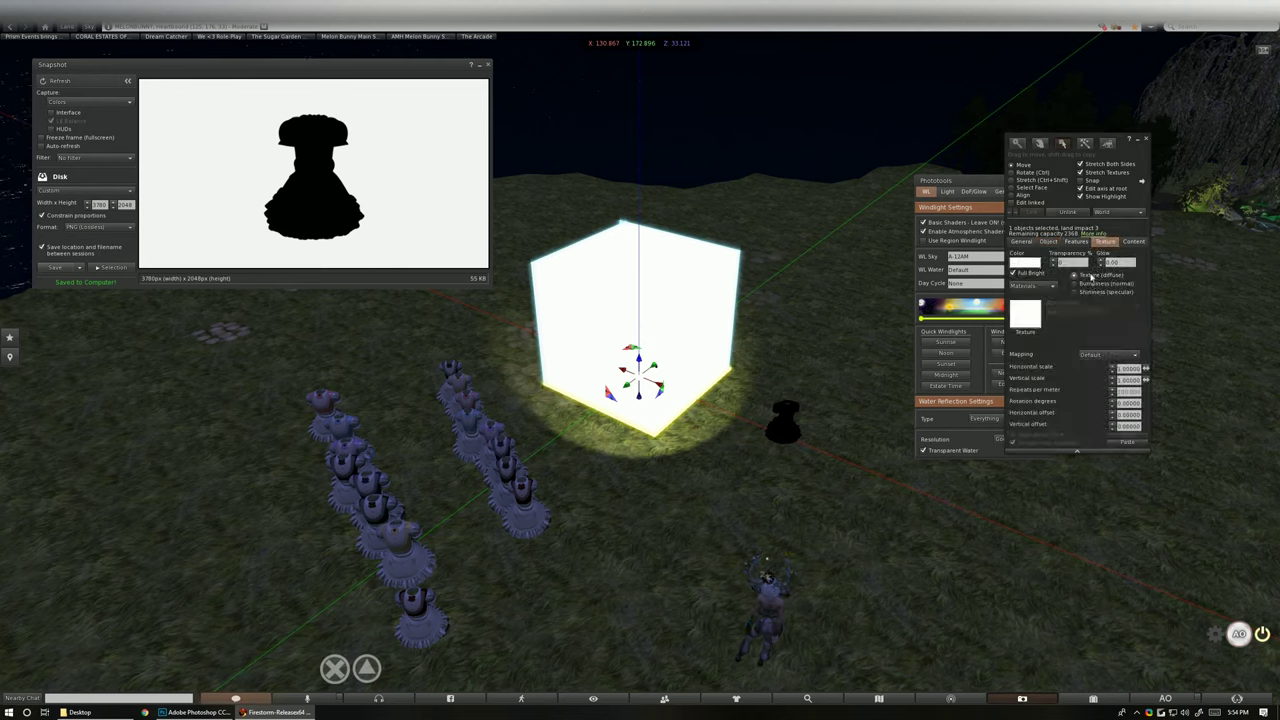
{"action": "left_click", "coordinate": [1024, 264]}
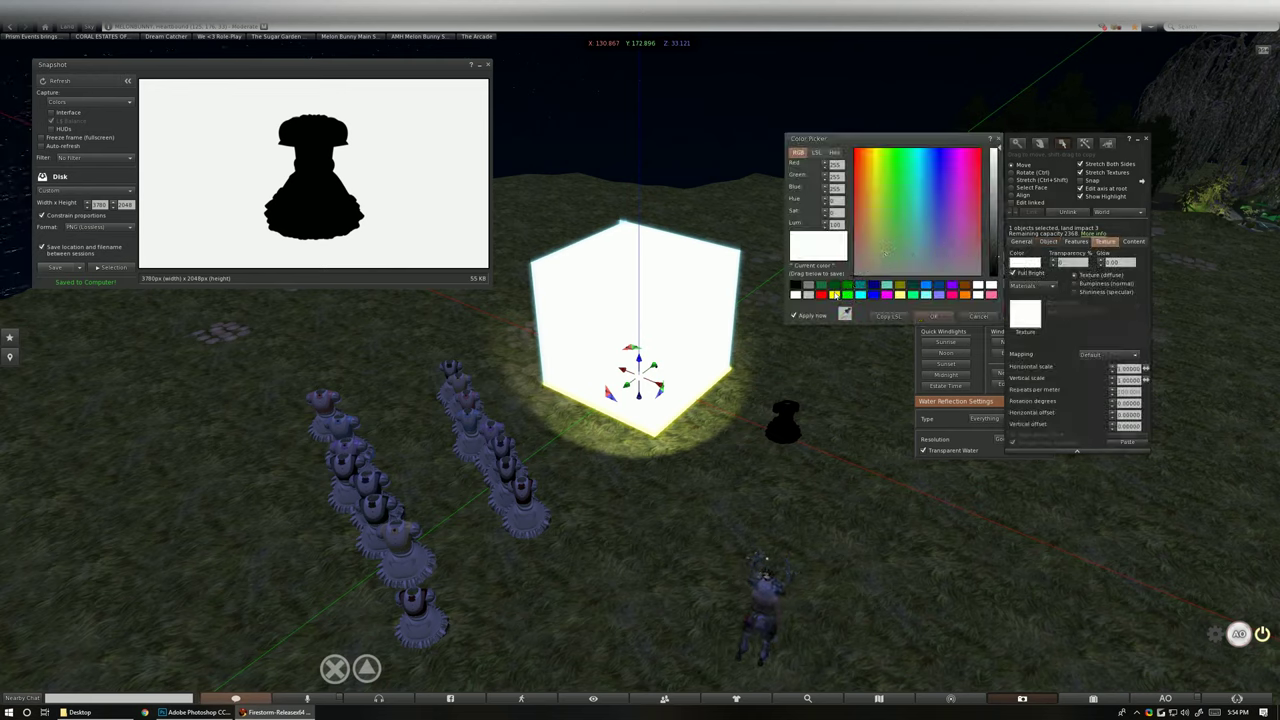
{"action": "left_click", "coordinate": [809, 287]}
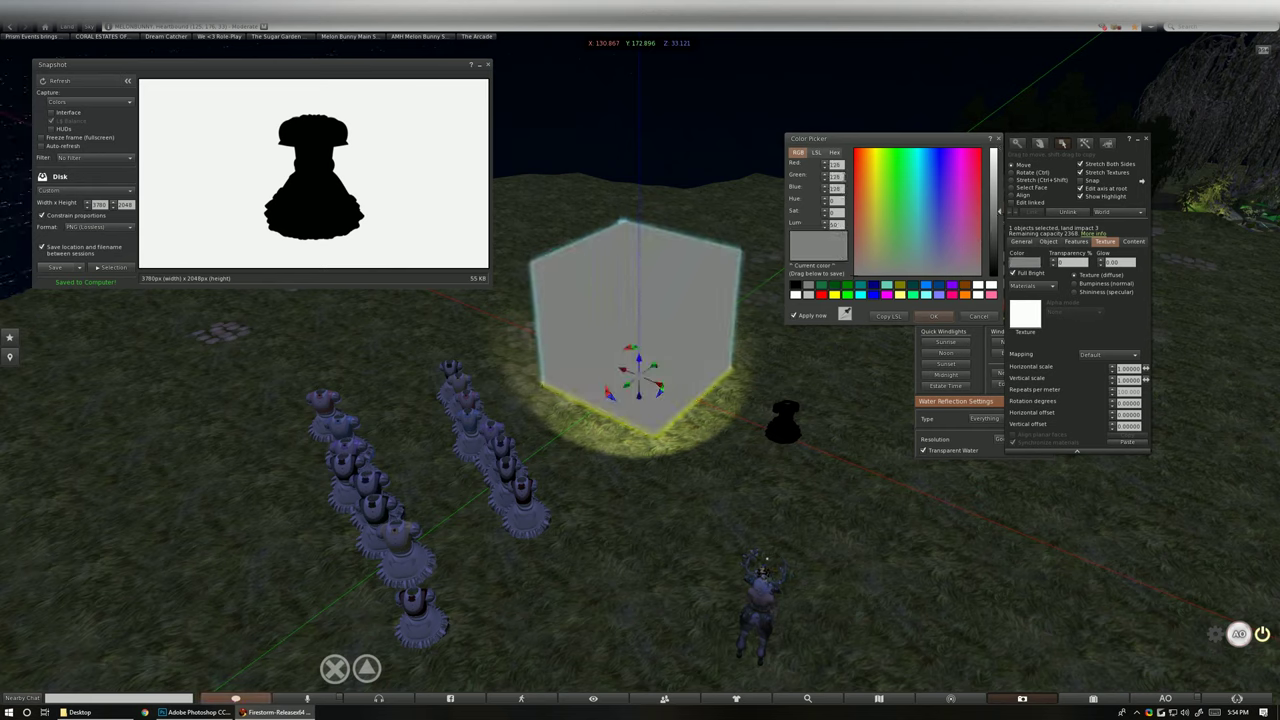
{"action": "left_click_drag", "start_coordinate": [841, 225], "coordinate": [826, 225]}
{"action": "left_click", "coordinate": [940, 317]}
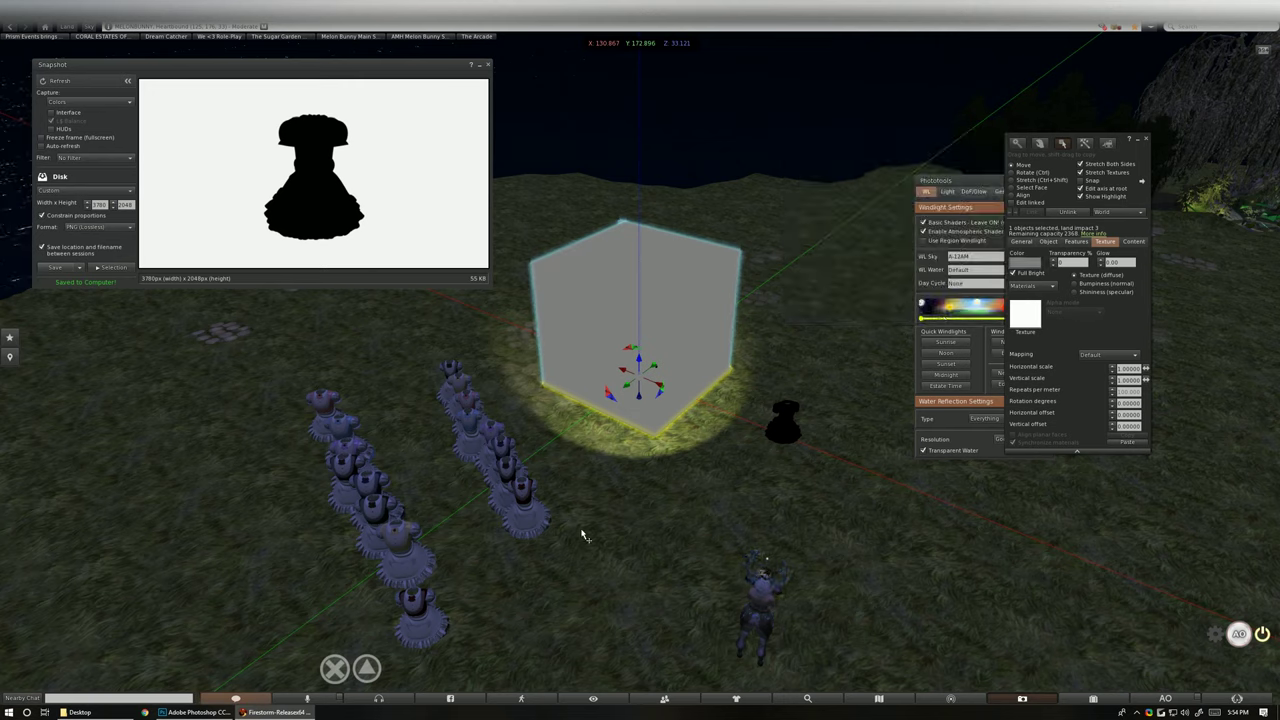
Paste the copied position onto the red dress at the near end of its row to place it in the backdrop, and close the object editing window
{"action": "left_click", "coordinate": [442, 620]}
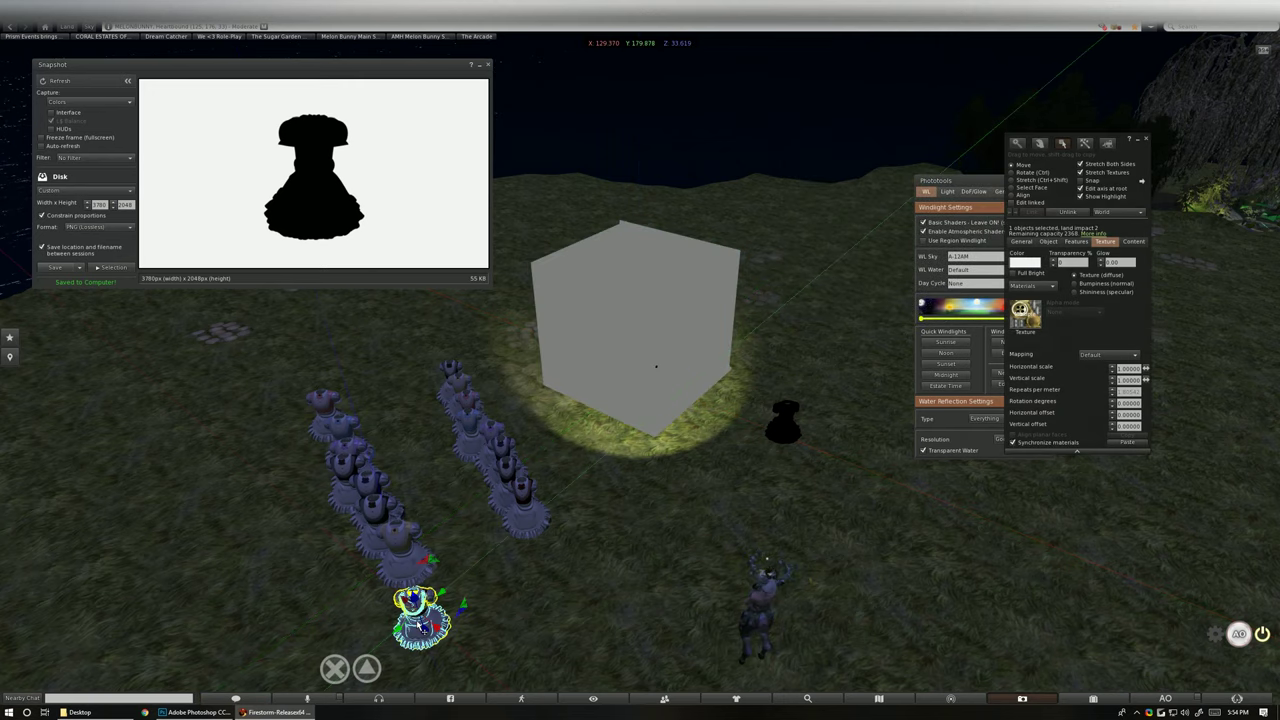
{"action": "left_click", "coordinate": [1048, 241]}
{"action": "left_click", "coordinate": [1061, 318]}
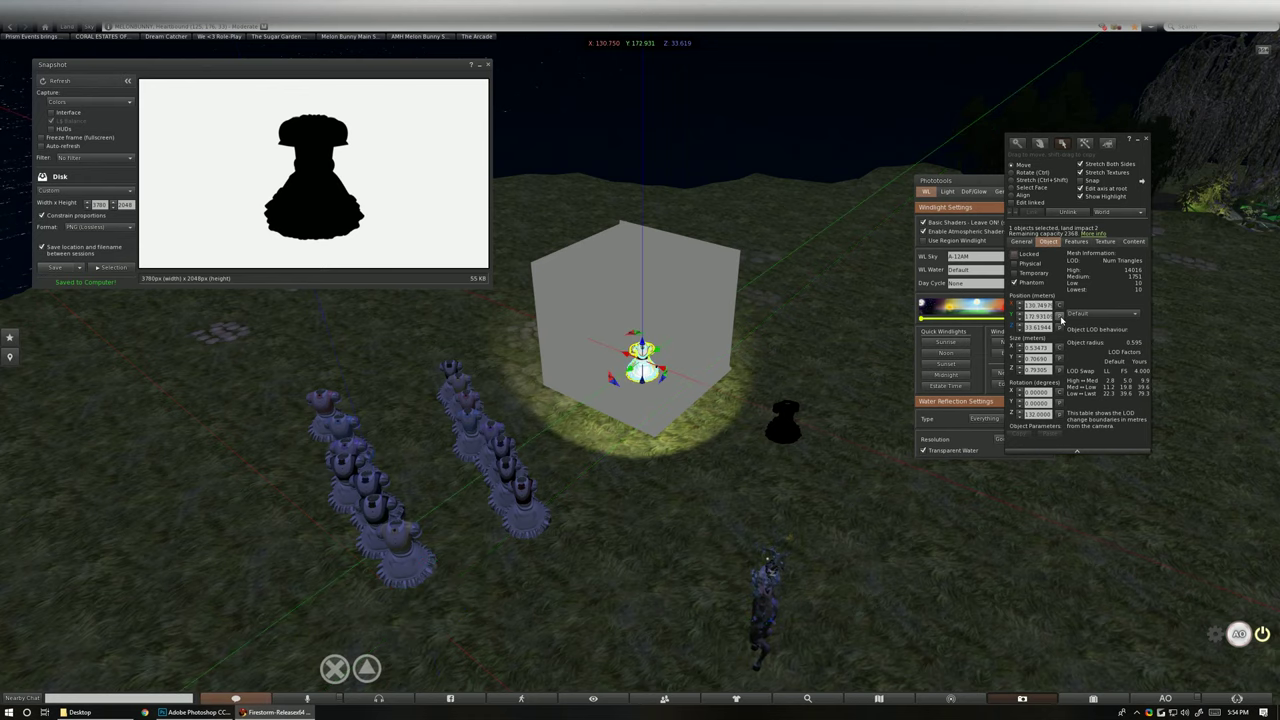
{"action": "left_click", "coordinate": [768, 300]}
{"action": "scroll", "coordinate": [794, 343], "scroll_direction": "up", "scroll_amount": 2}
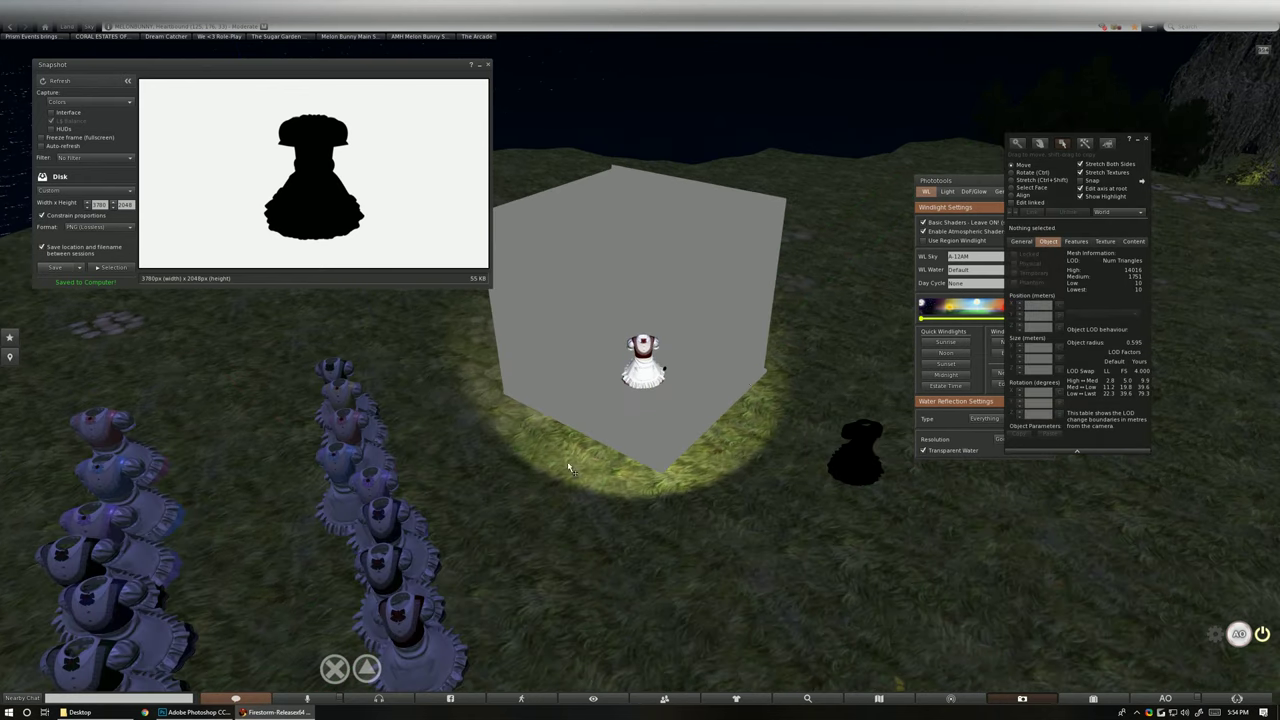
{"action": "left_click", "coordinate": [1147, 139]}
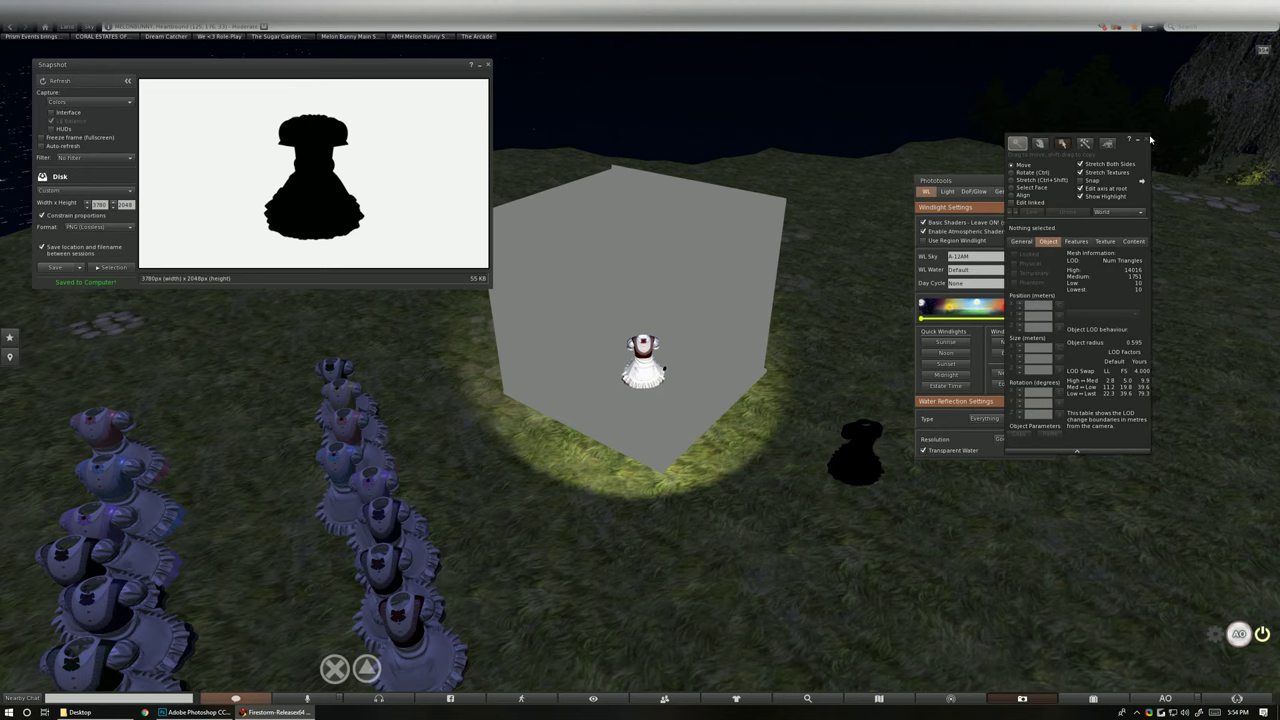
Reset the view to the locked SweetDressCAM position and collapse the camera controls
{"action": "left_click", "coordinate": [366, 668]}
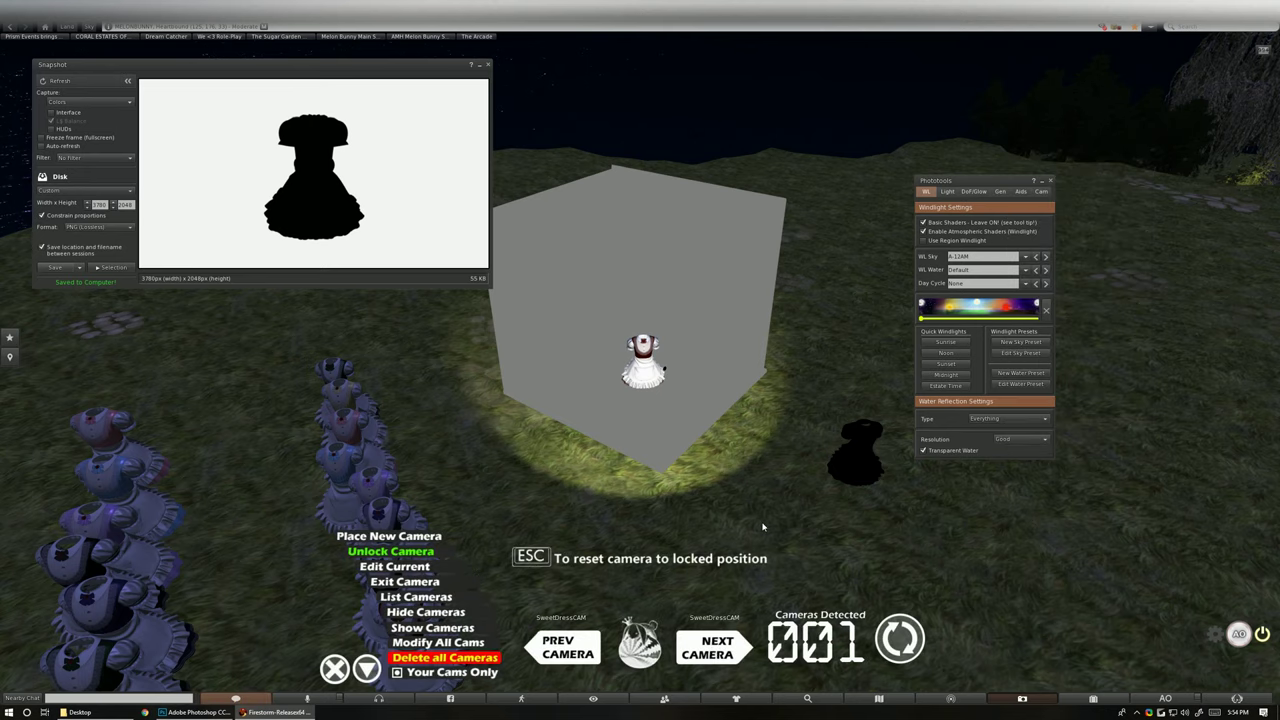
{"action": "scroll", "coordinate": [764, 527], "scroll_direction": "up", "scroll_amount": 3}
{"action": "key", "text": "Escape"}
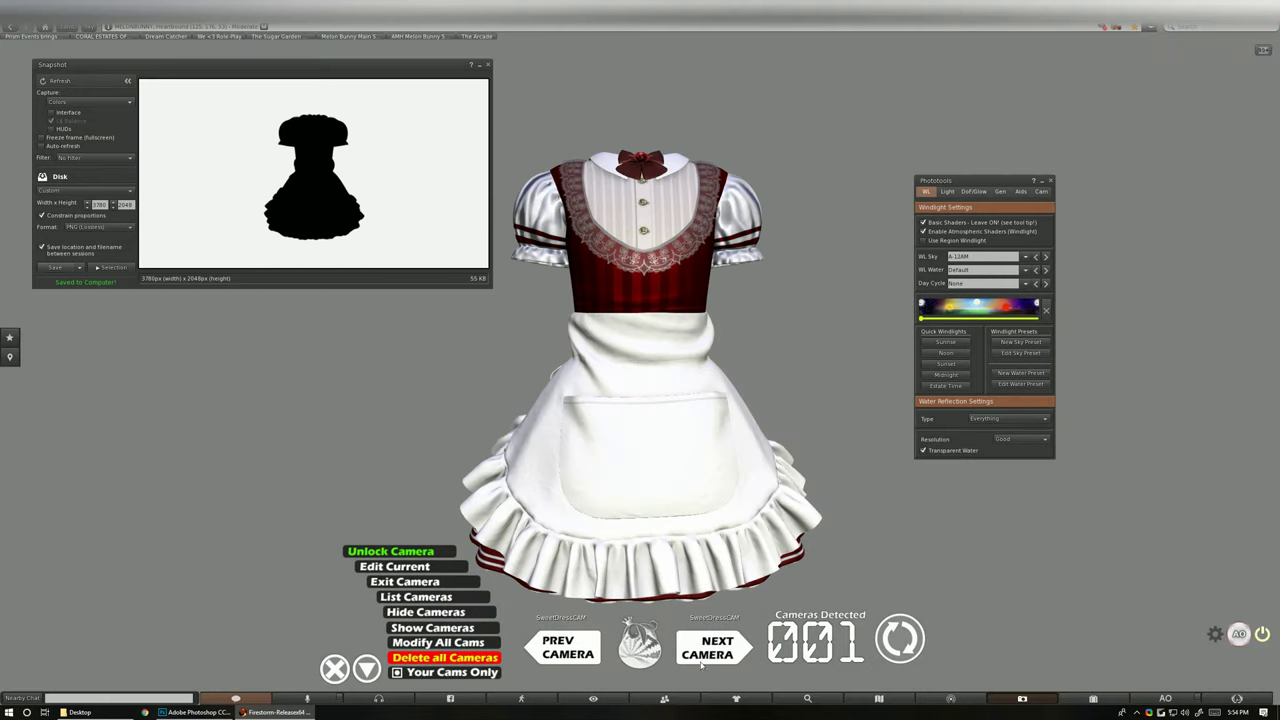
{"action": "left_click", "coordinate": [366, 668]}
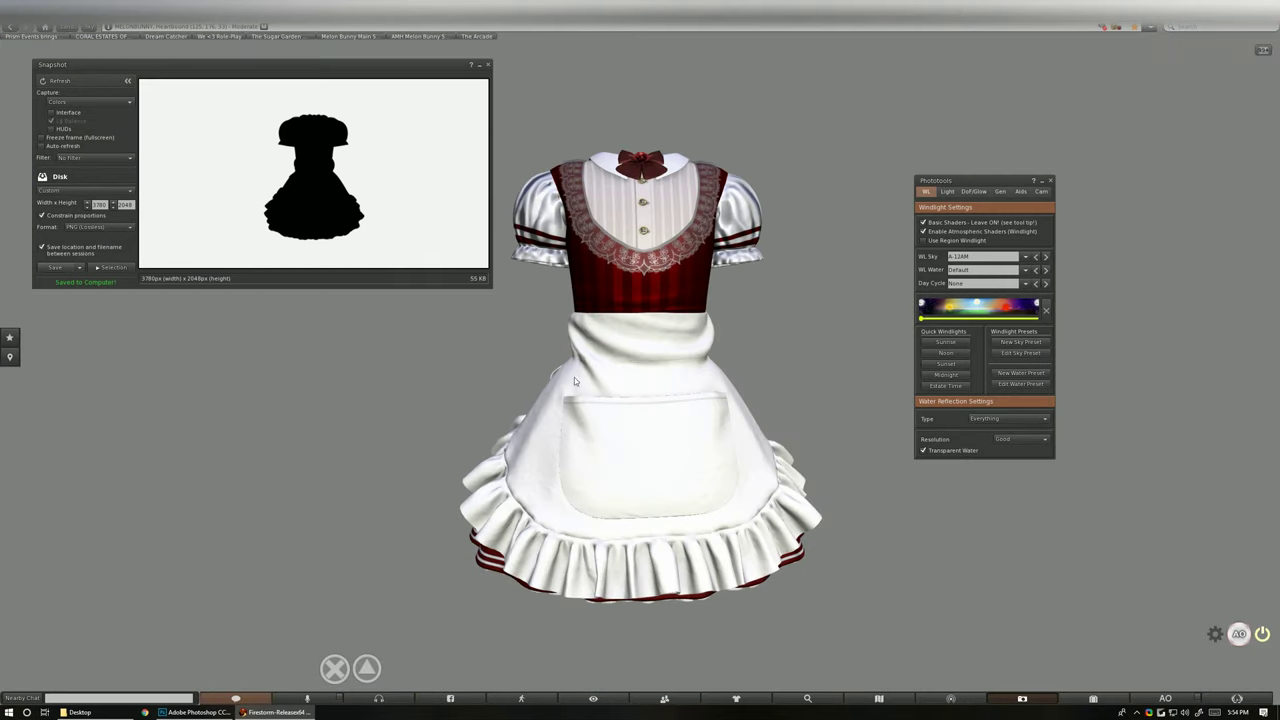
Refresh the snapshot to capture the red dress and save it as HDDressLL_Red in the ScreenShots folder
{"action": "left_click", "coordinate": [63, 81]}
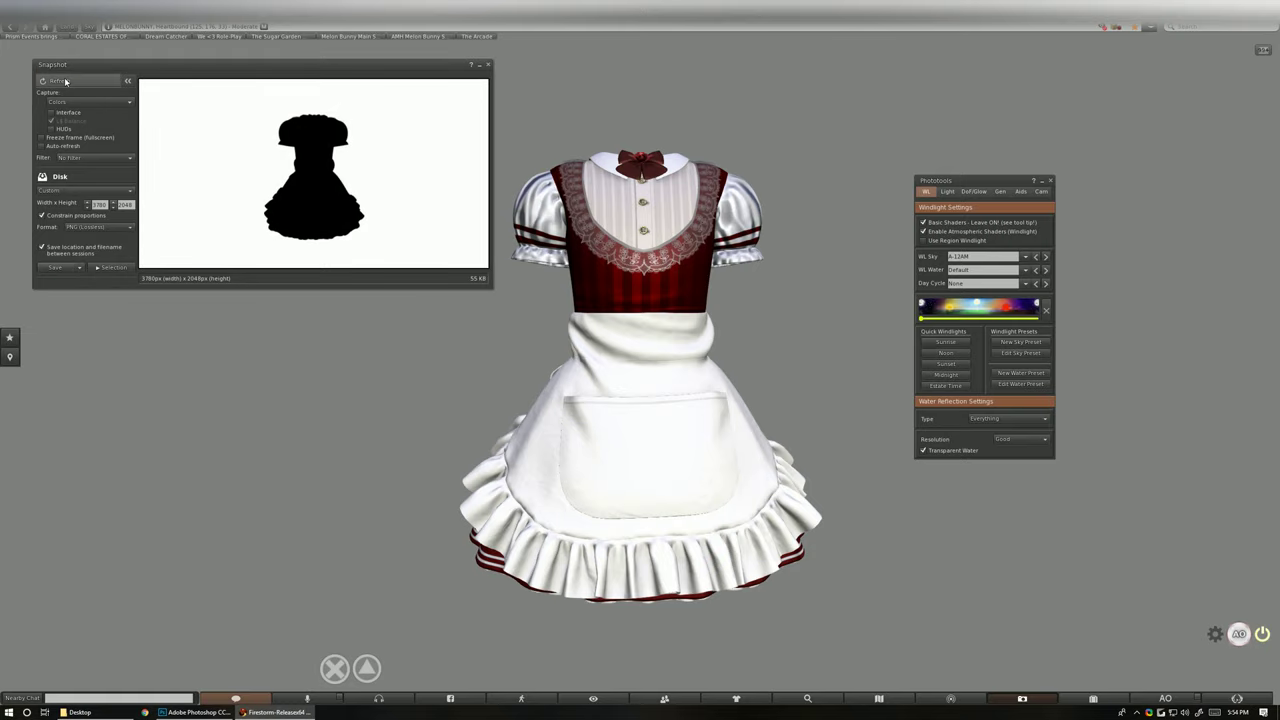
{"action": "left_click", "coordinate": [79, 268]}
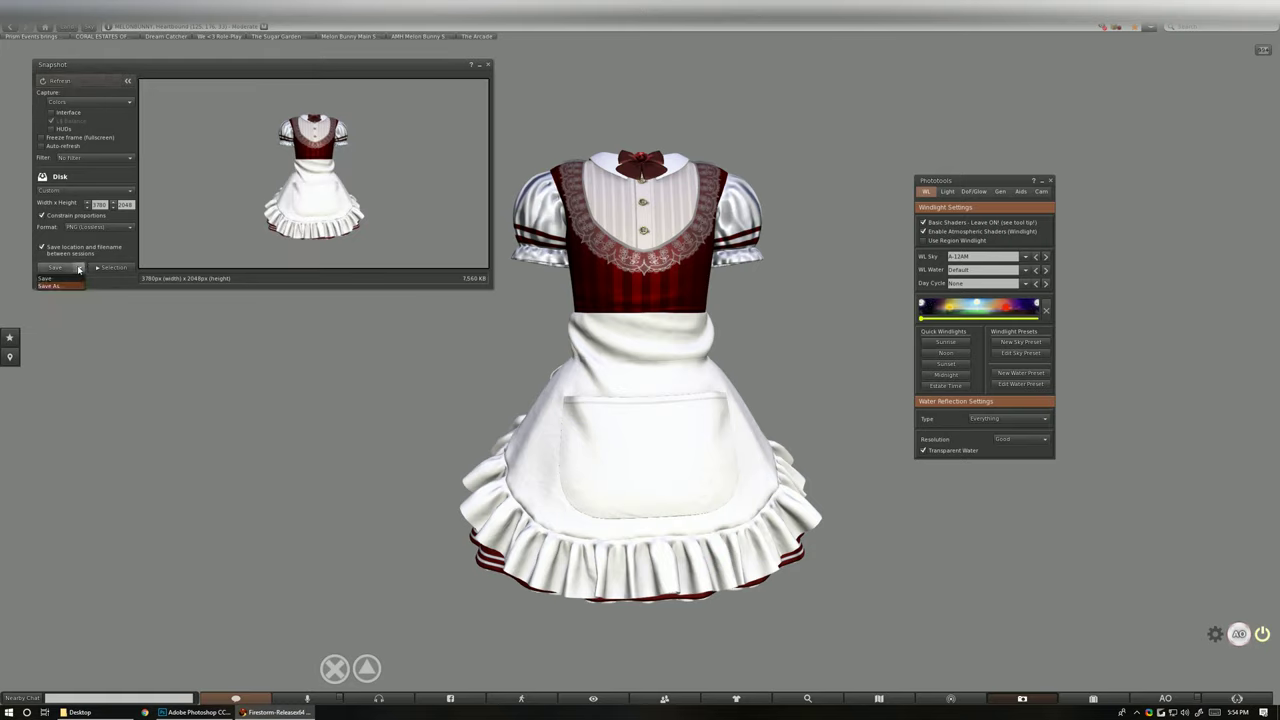
{"action": "left_click", "coordinate": [65, 287]}
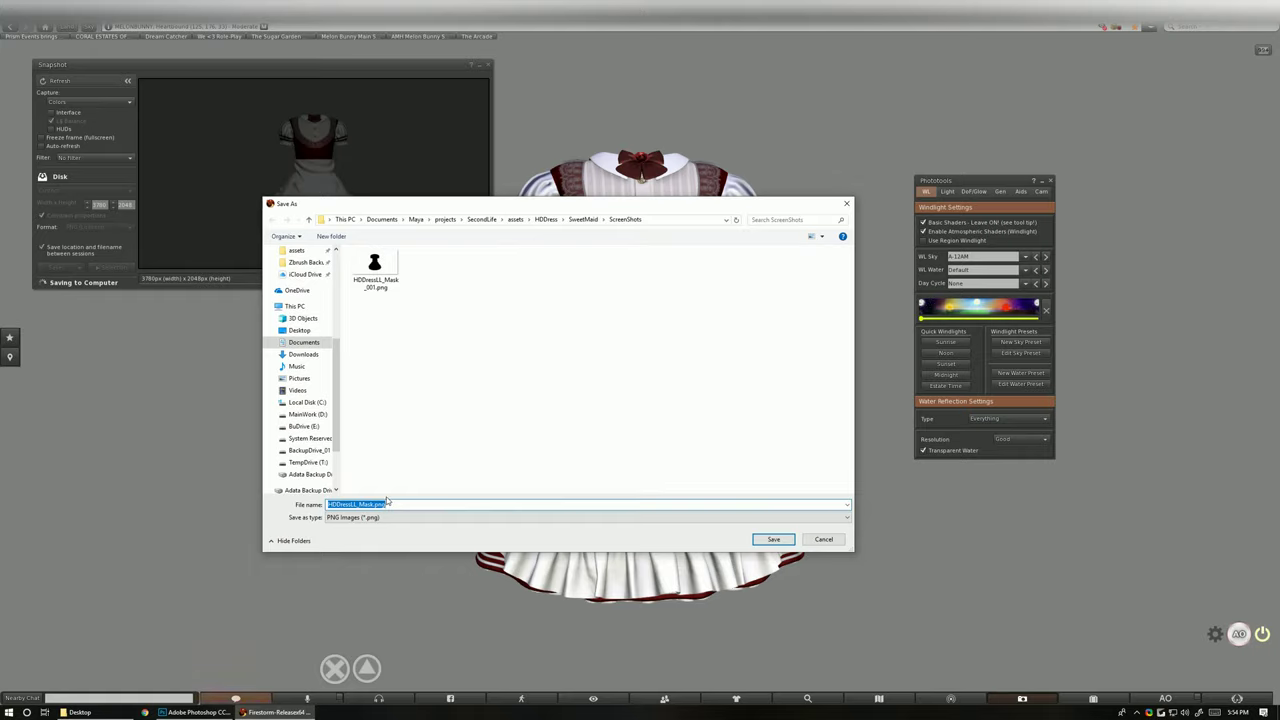
{"action": "type", "text": "HDDressL"}
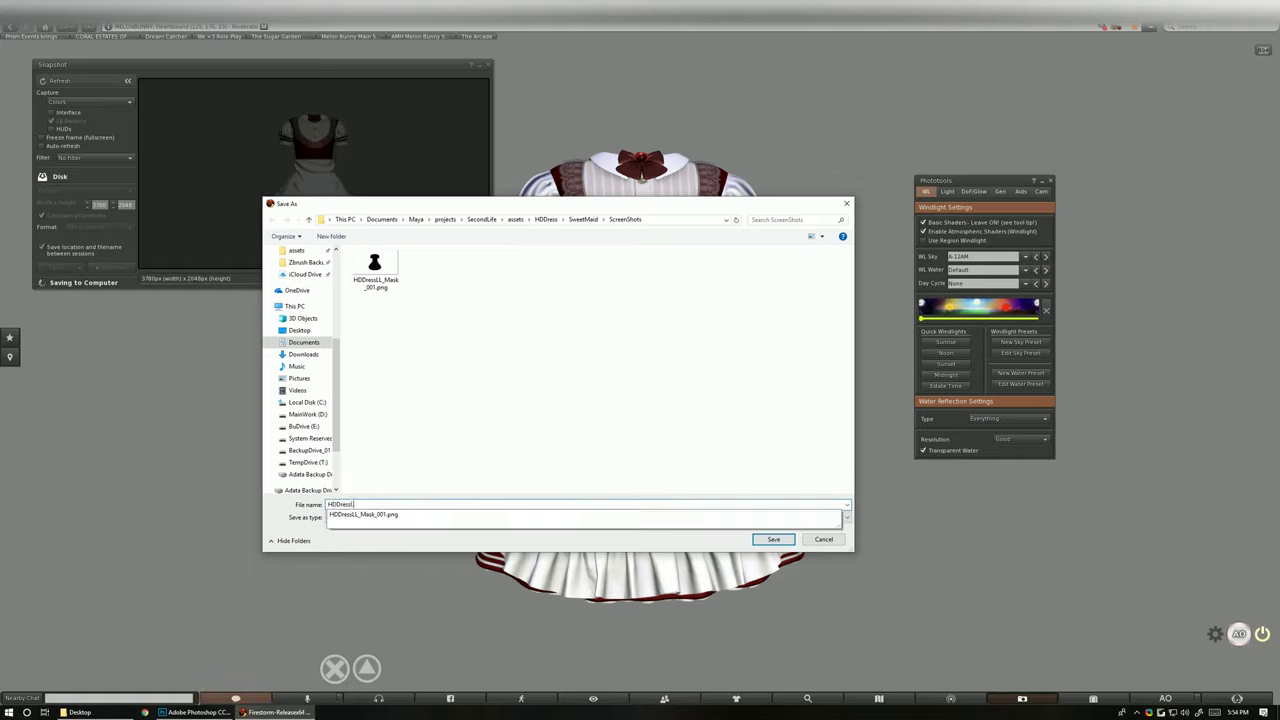
{"action": "type", "text": "L_Red"}
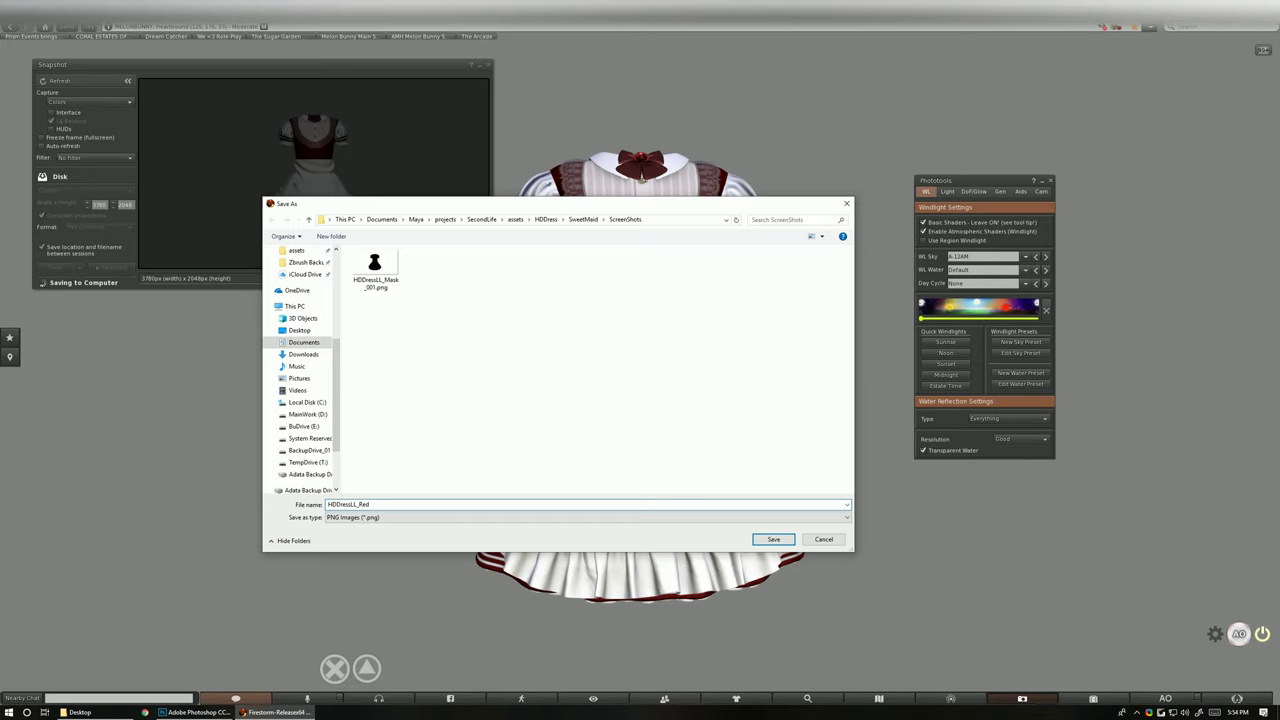
{"action": "left_click_drag", "start_coordinate": [359, 504], "coordinate": [328, 504]}
{"action": "key", "text": "Return"}
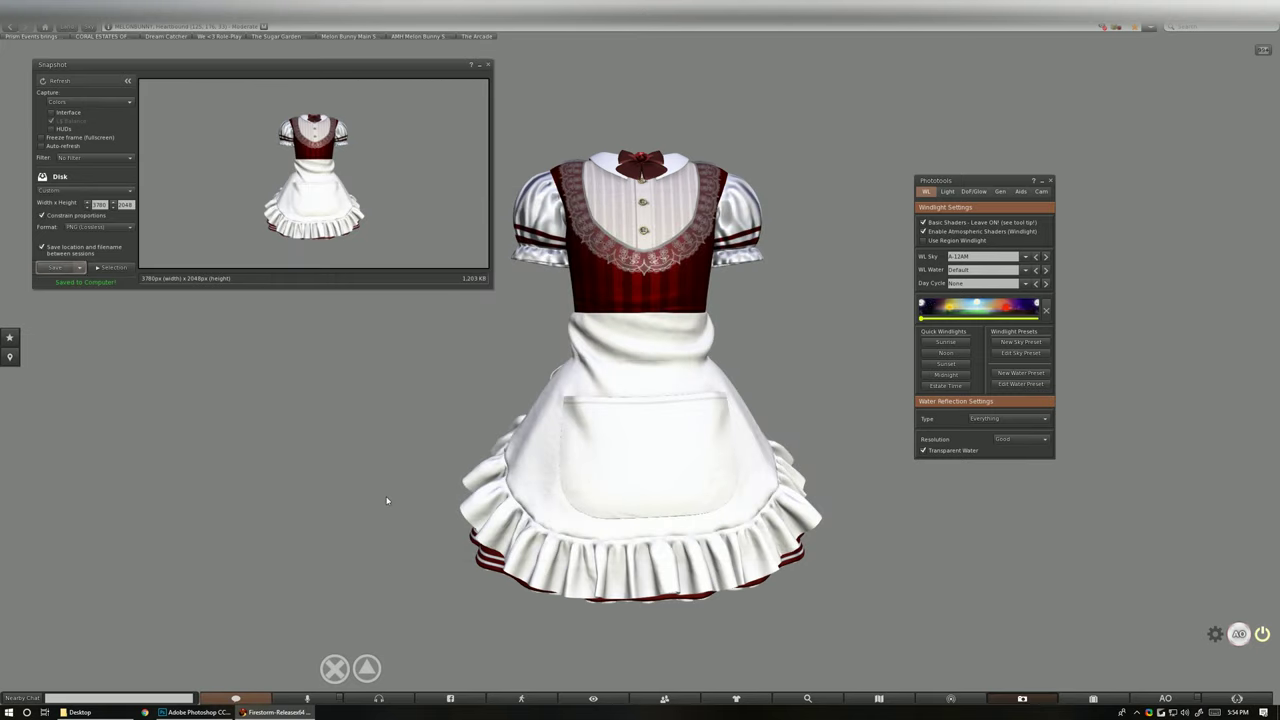
Move the red dress out of the backdrop to a spot beside the black silhouette dress
{"action": "left_click_drag", "start_coordinate": [622, 346], "coordinate": [660, 366]}
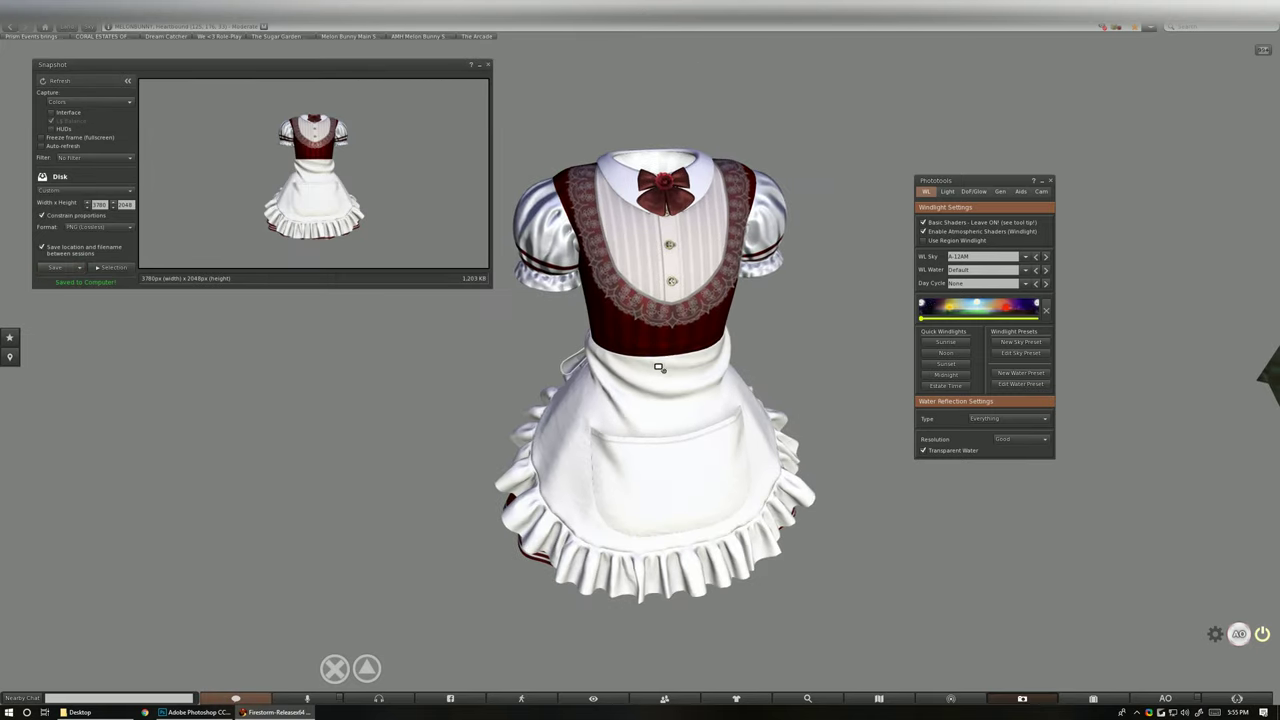
{"action": "scroll", "coordinate": [668, 356], "scroll_direction": "down", "scroll_amount": 5}
{"action": "right_click", "coordinate": [670, 352]}
{"action": "left_click", "coordinate": [697, 379]}
{"action": "scroll", "coordinate": [697, 379], "scroll_direction": "down", "scroll_amount": 7}
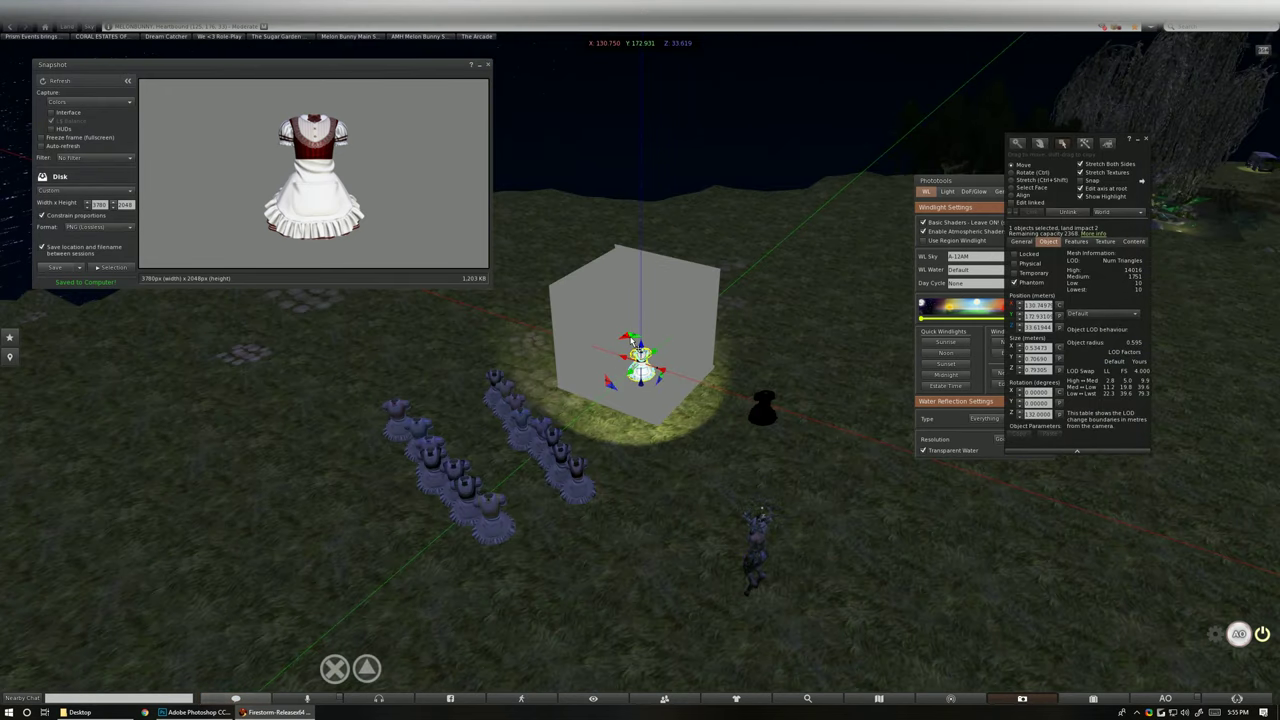
{"action": "left_click_drag", "start_coordinate": [632, 343], "coordinate": [760, 405]}
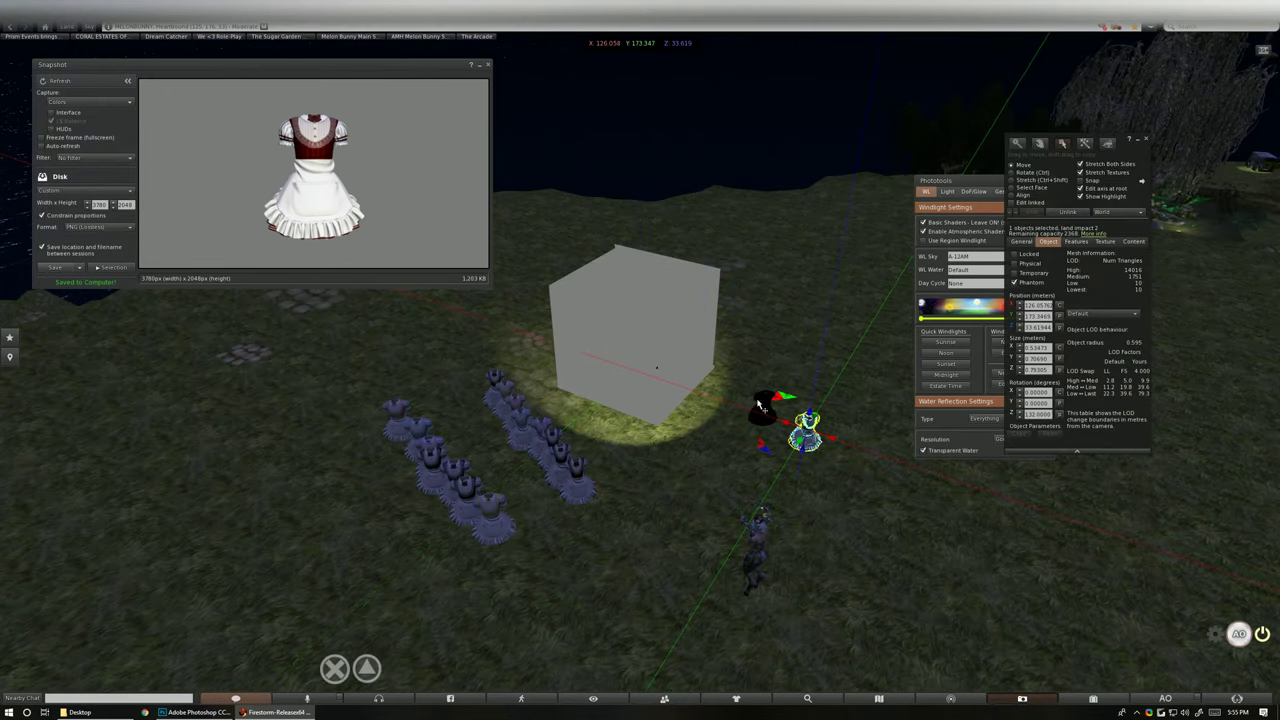
Paste the copied position onto the next dress at the near end of the first row to place it in the backdrop
{"action": "left_click", "coordinate": [489, 513]}
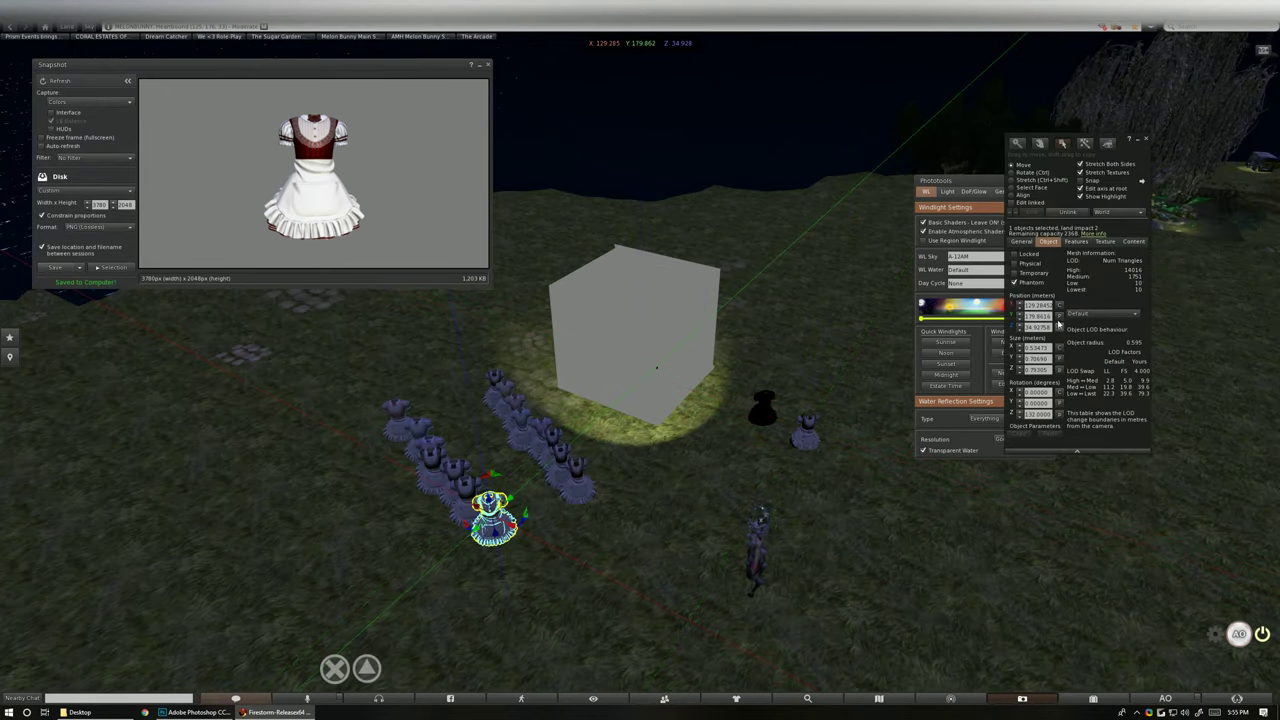
{"action": "left_click", "coordinate": [1060, 320]}
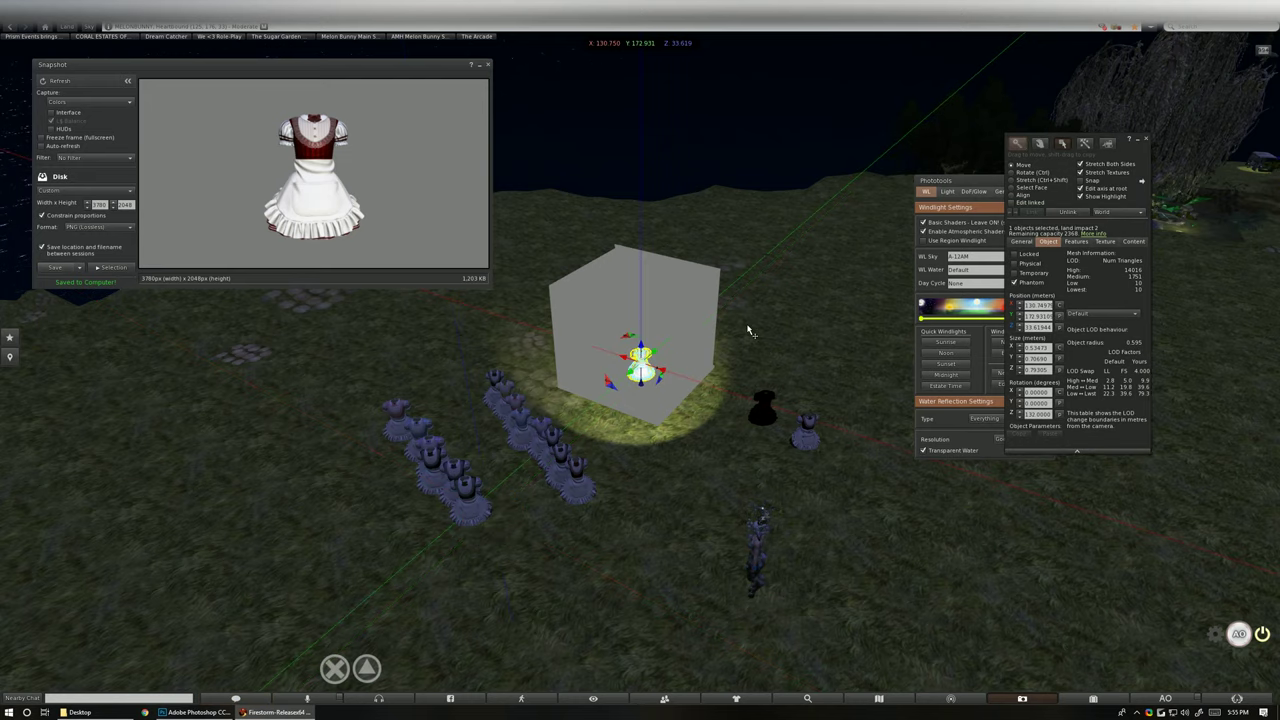
Return to the locked camera view, refresh the snapshot of the yellow dress and save it as HDDressLL_Yellow in the ScreenShots folder
{"action": "key", "text": "Escape"}
{"action": "scroll", "coordinate": [750, 335], "scroll_direction": "up", "scroll_amount": 5}
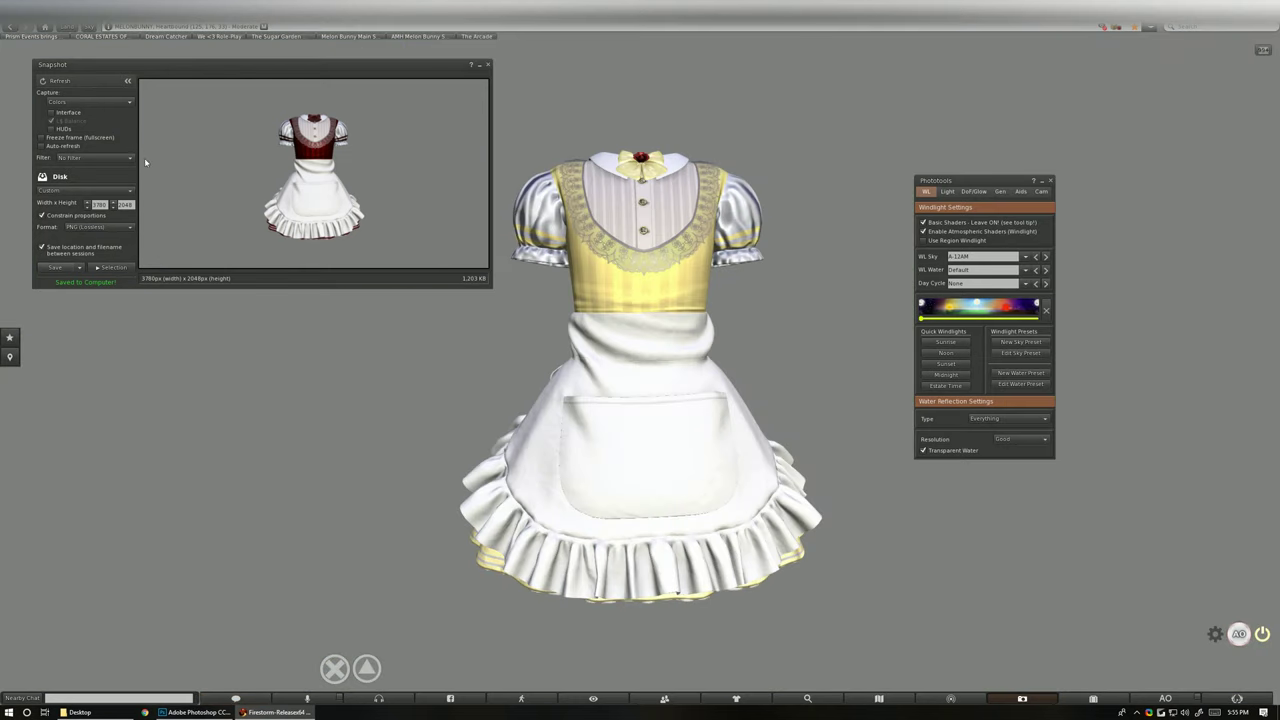
{"action": "left_click", "coordinate": [83, 87]}
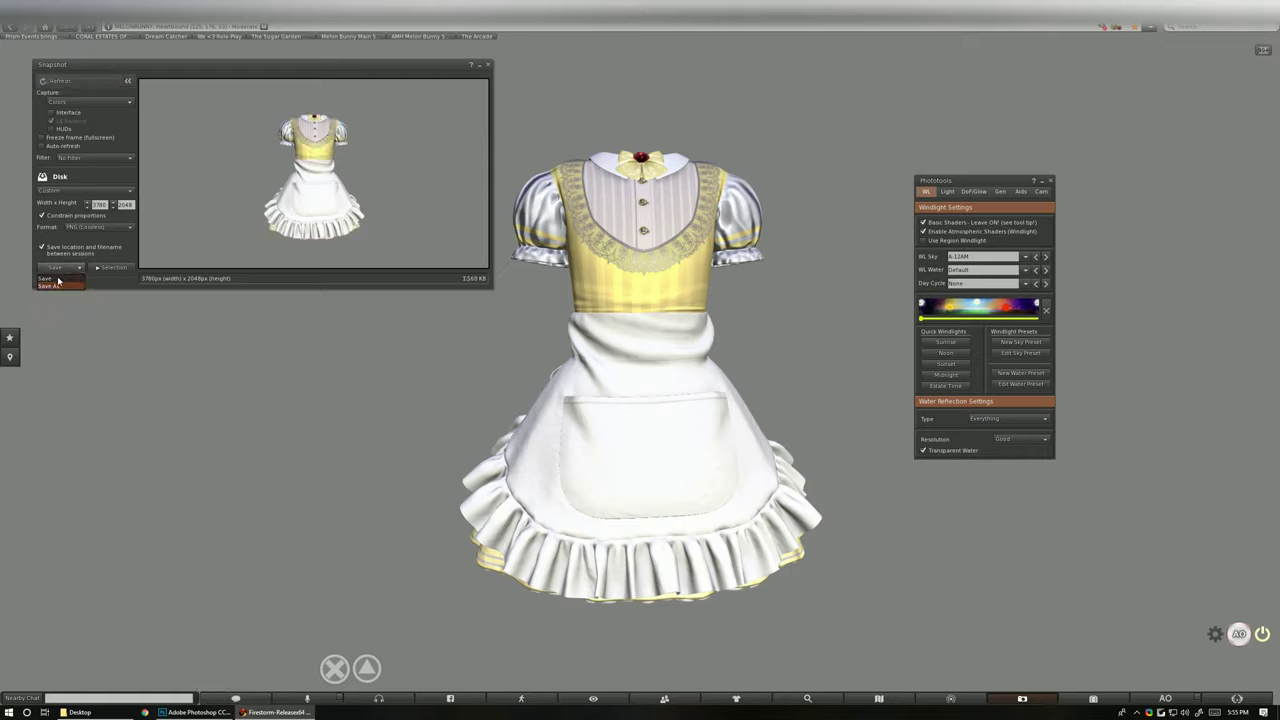
{"action": "left_click", "coordinate": [55, 287]}
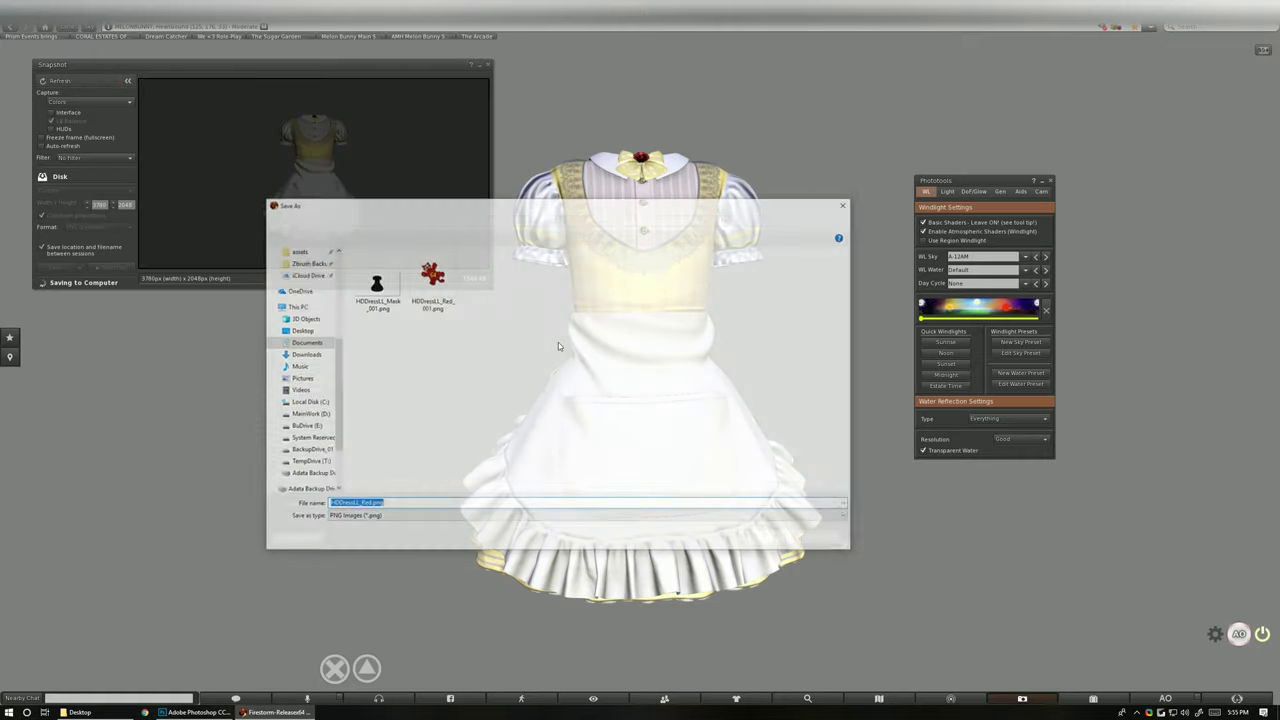
{"action": "type", "text": "HDDressLL_"}
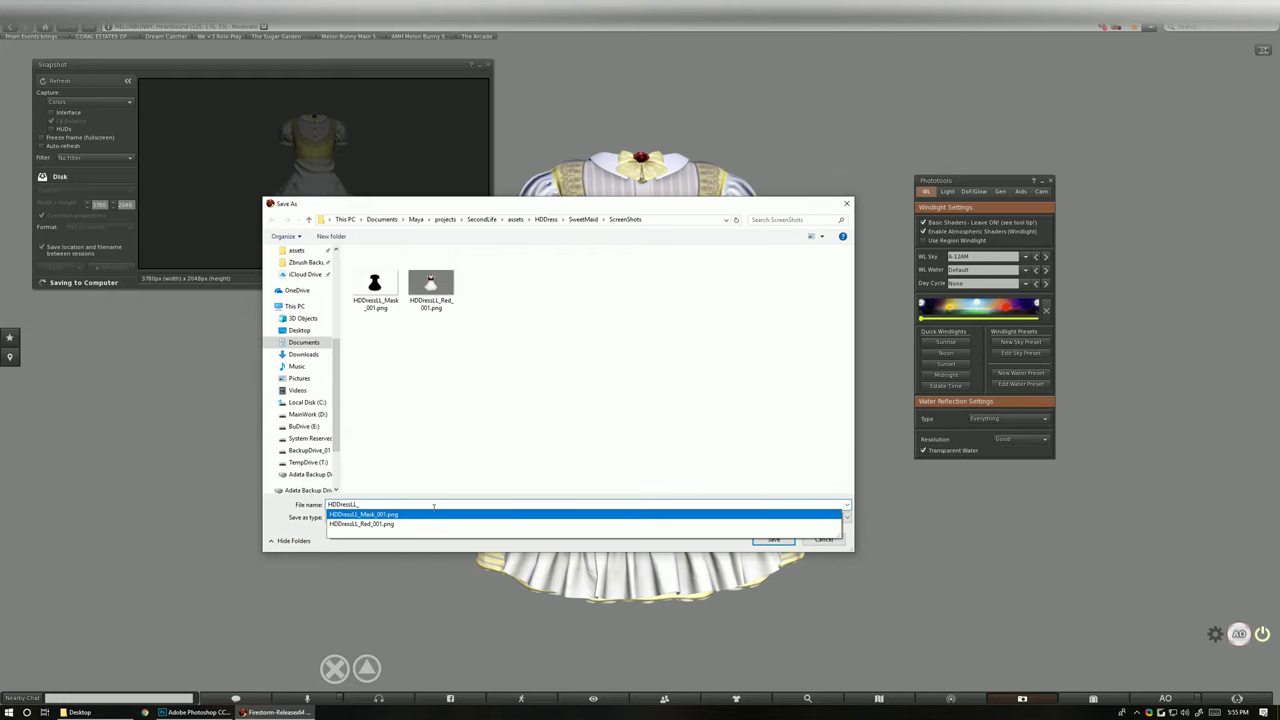
{"action": "type", "text": "Yellow"}
{"action": "key", "text": "Return"}
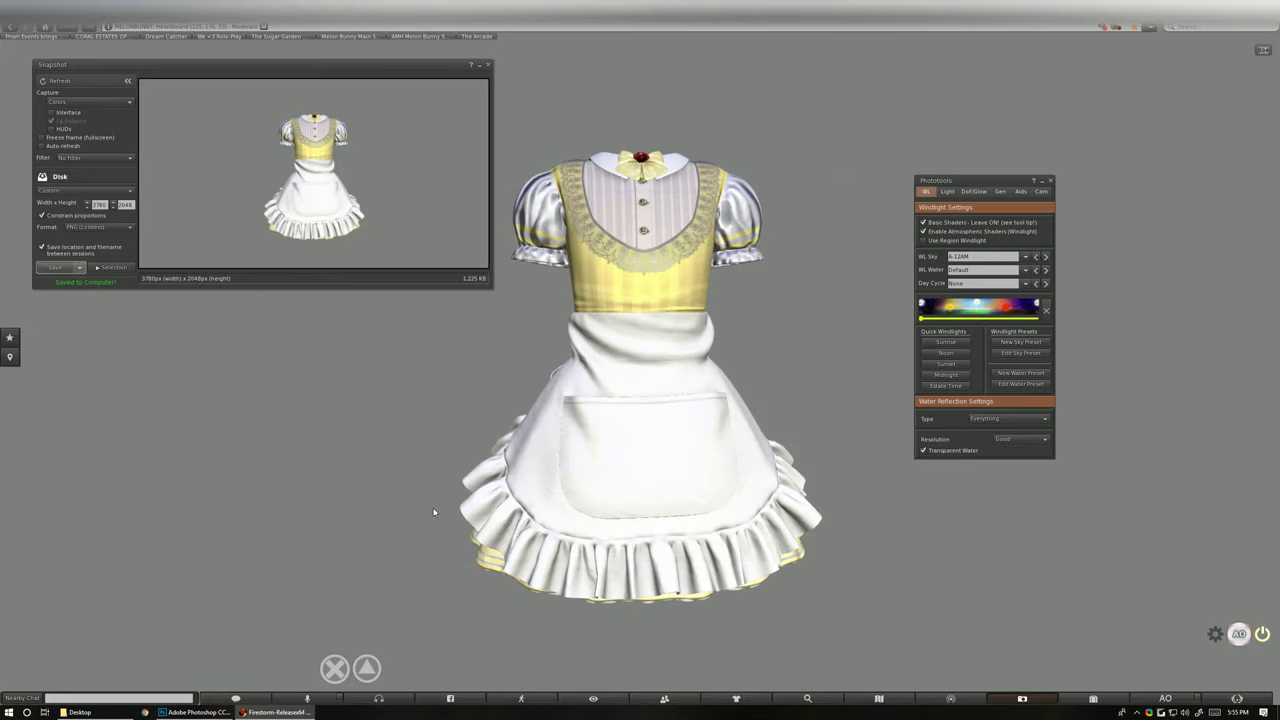
Move the yellow dress out of the backdrop beside the red one and paste the copied position onto the nearest dress in the first row
{"action": "left_click_drag", "start_coordinate": [667, 324], "coordinate": [643, 368]}
{"action": "right_click", "coordinate": [640, 358]}
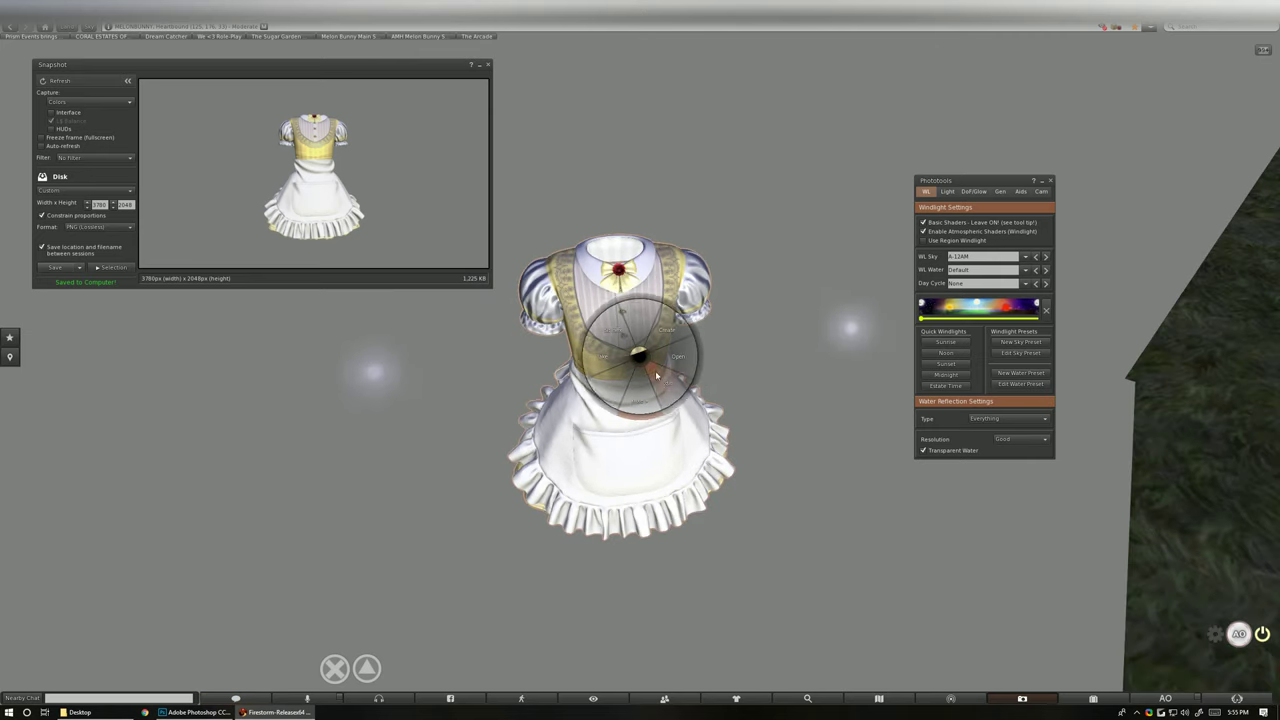
{"action": "left_click", "coordinate": [657, 375]}
{"action": "scroll", "coordinate": [661, 384], "scroll_direction": "down", "scroll_amount": 8}
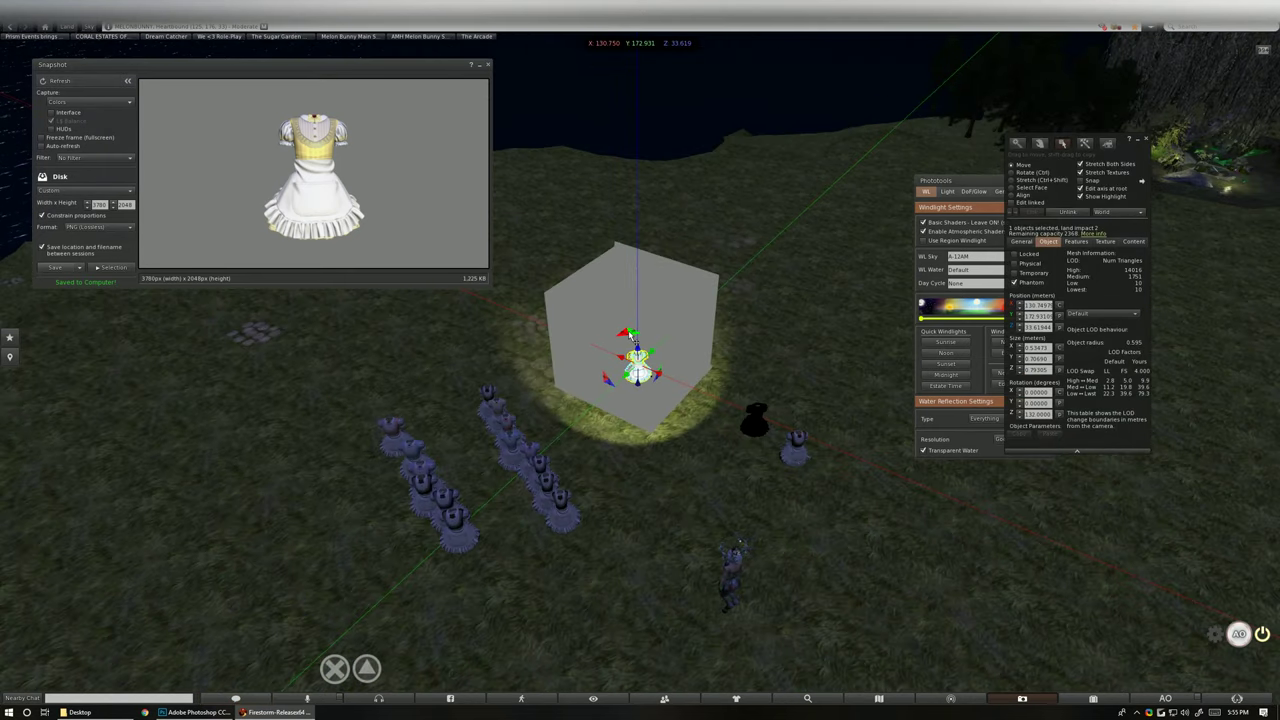
{"action": "left_click_drag", "start_coordinate": [630, 338], "coordinate": [808, 422]}
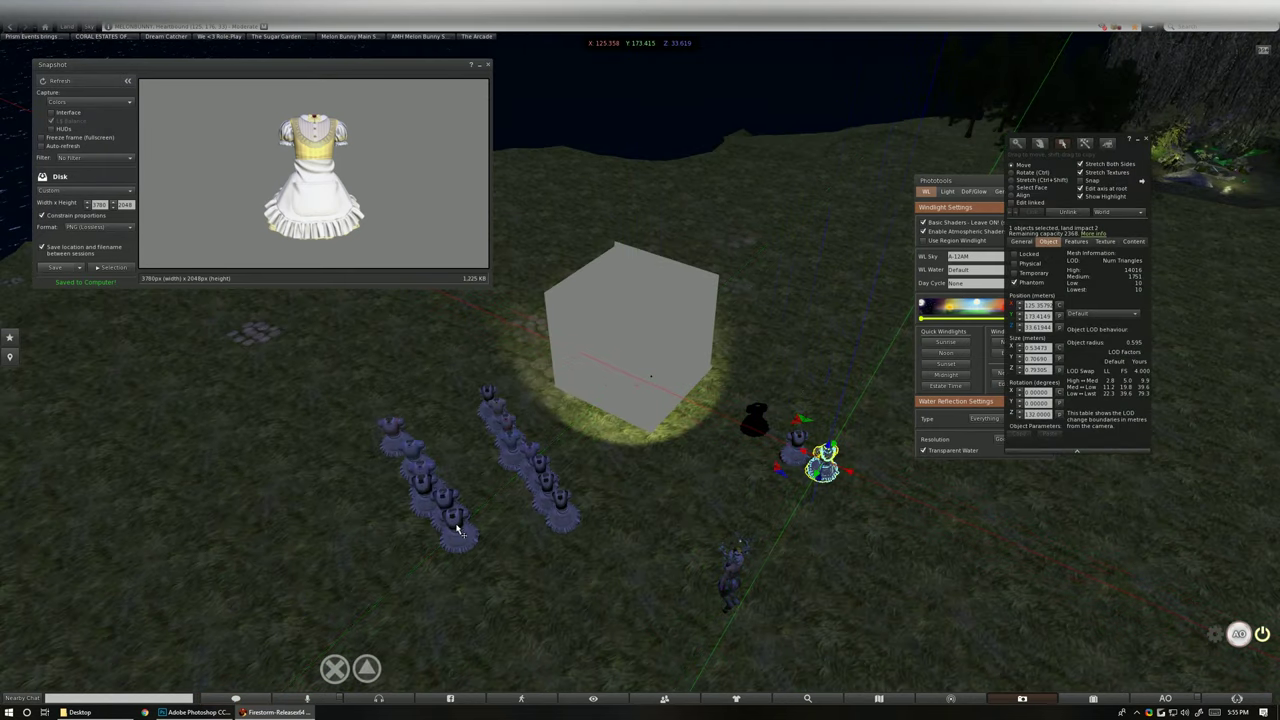
{"action": "left_click", "coordinate": [457, 531]}
{"action": "left_click", "coordinate": [1060, 319]}
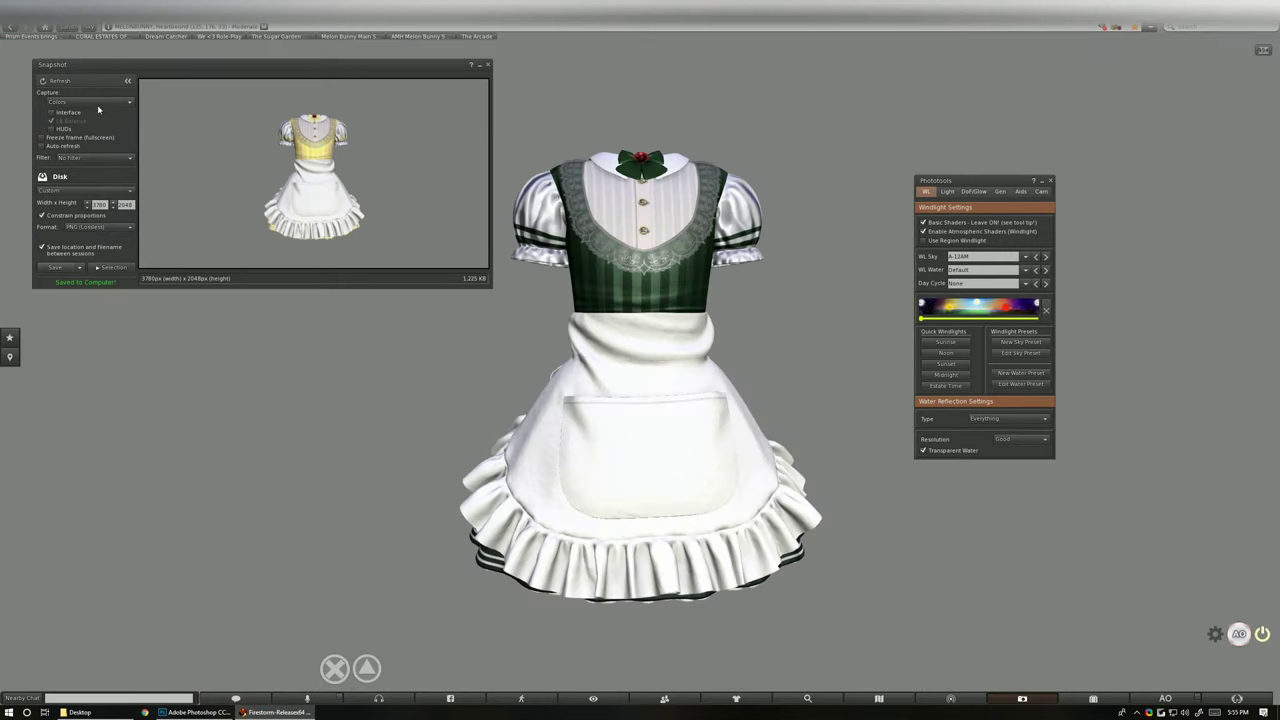
Refresh the snapshot to capture the green dress and save it as HDDressLL_Green in the ScreenShots folder
{"action": "left_click", "coordinate": [76, 84]}
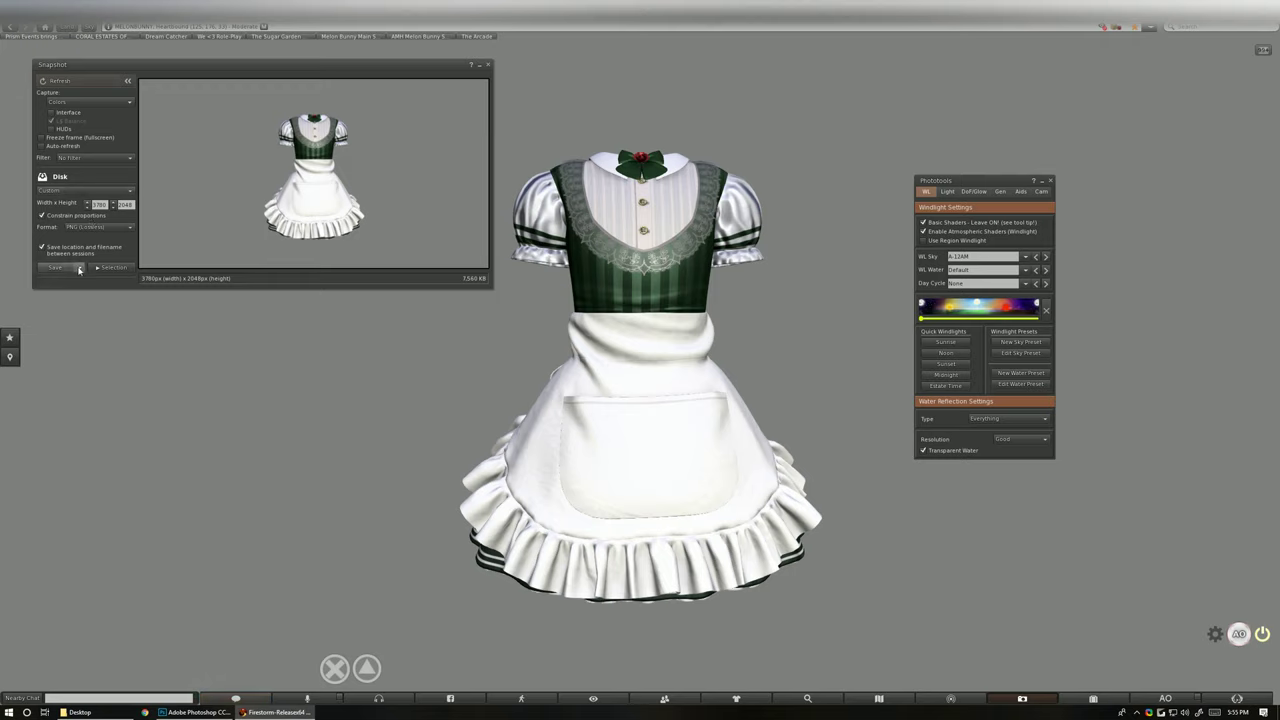
{"action": "left_click", "coordinate": [48, 286]}
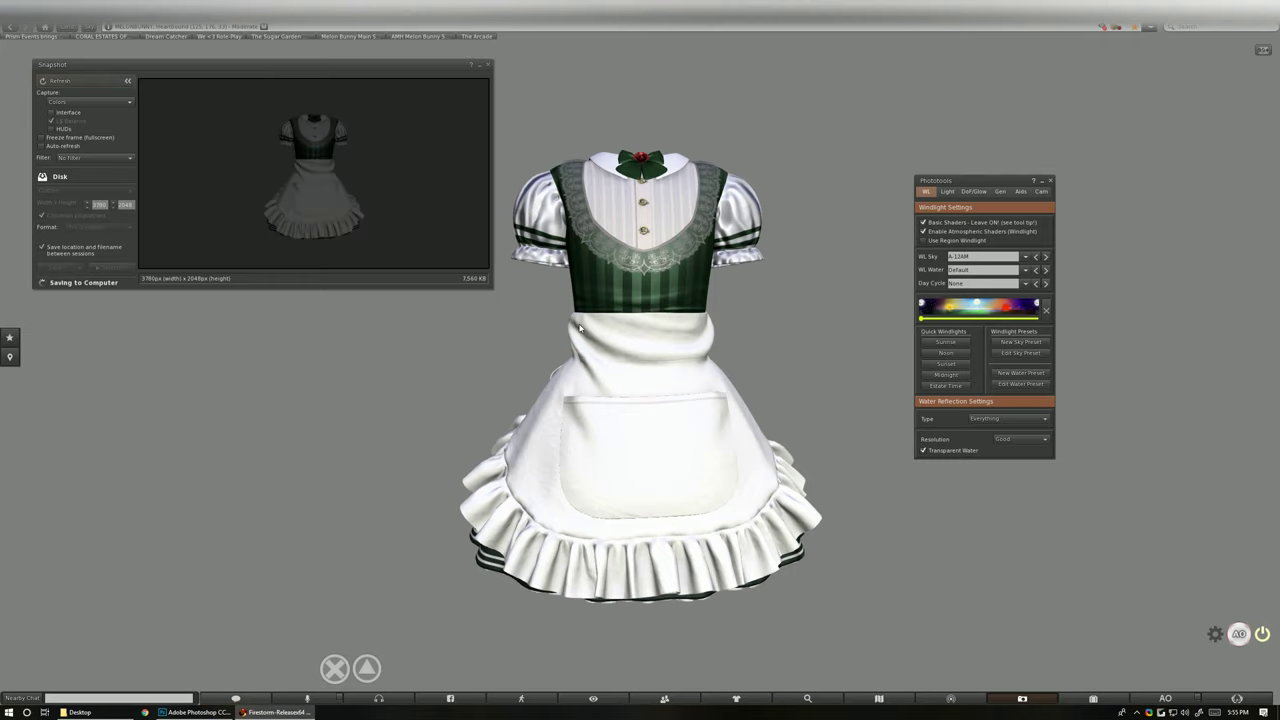
{"action": "type", "text": "HDDressLL_Green"}
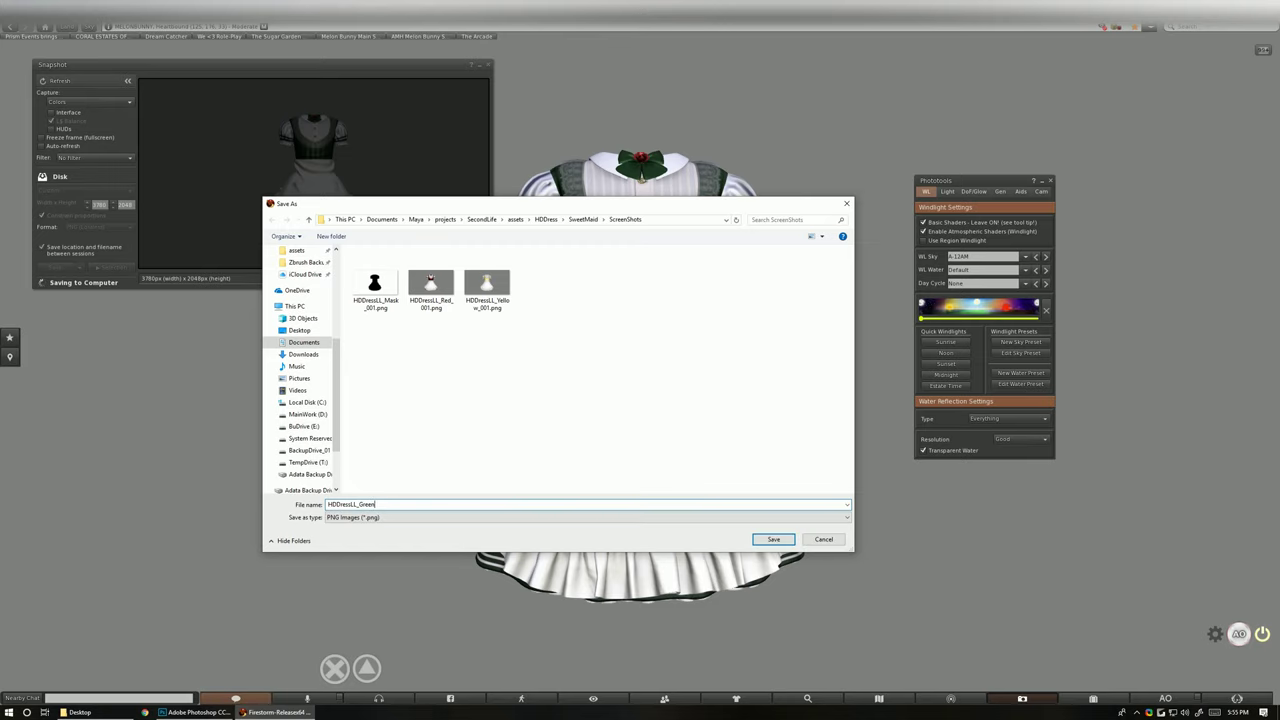
{"action": "key", "text": "Return"}
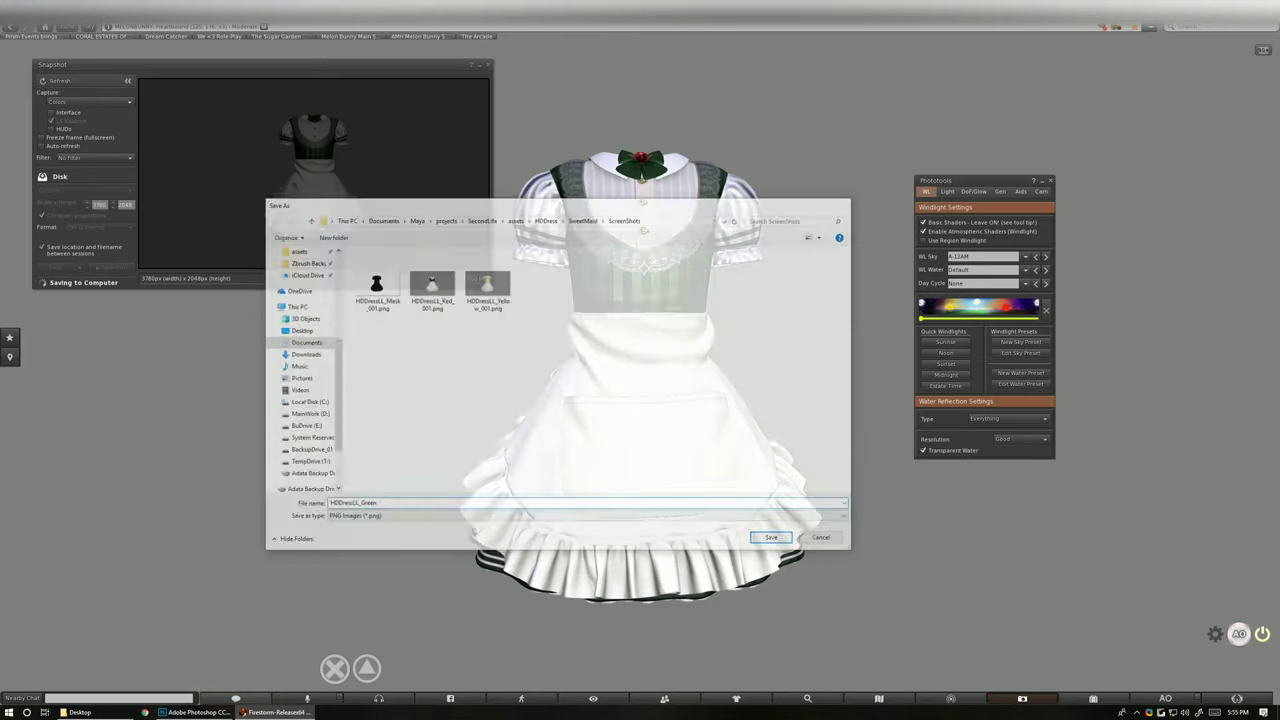
Move the green dress out beside the yellow one and place the next first-row dress in the backdrop using the copied position
{"action": "left_click_drag", "start_coordinate": [650, 382], "coordinate": [650, 500]}
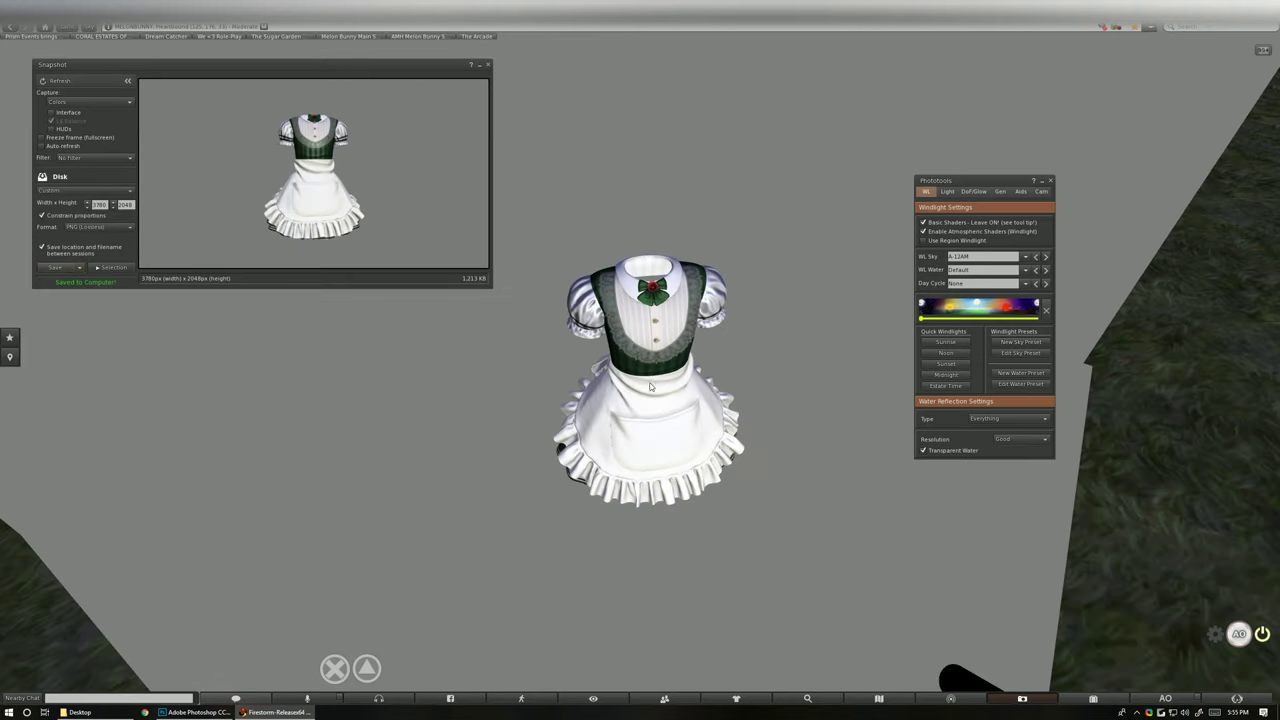
{"action": "right_click", "coordinate": [650, 382]}
{"action": "left_click", "coordinate": [668, 402]}
{"action": "scroll", "coordinate": [650, 418], "scroll_direction": "down", "scroll_amount": 5}
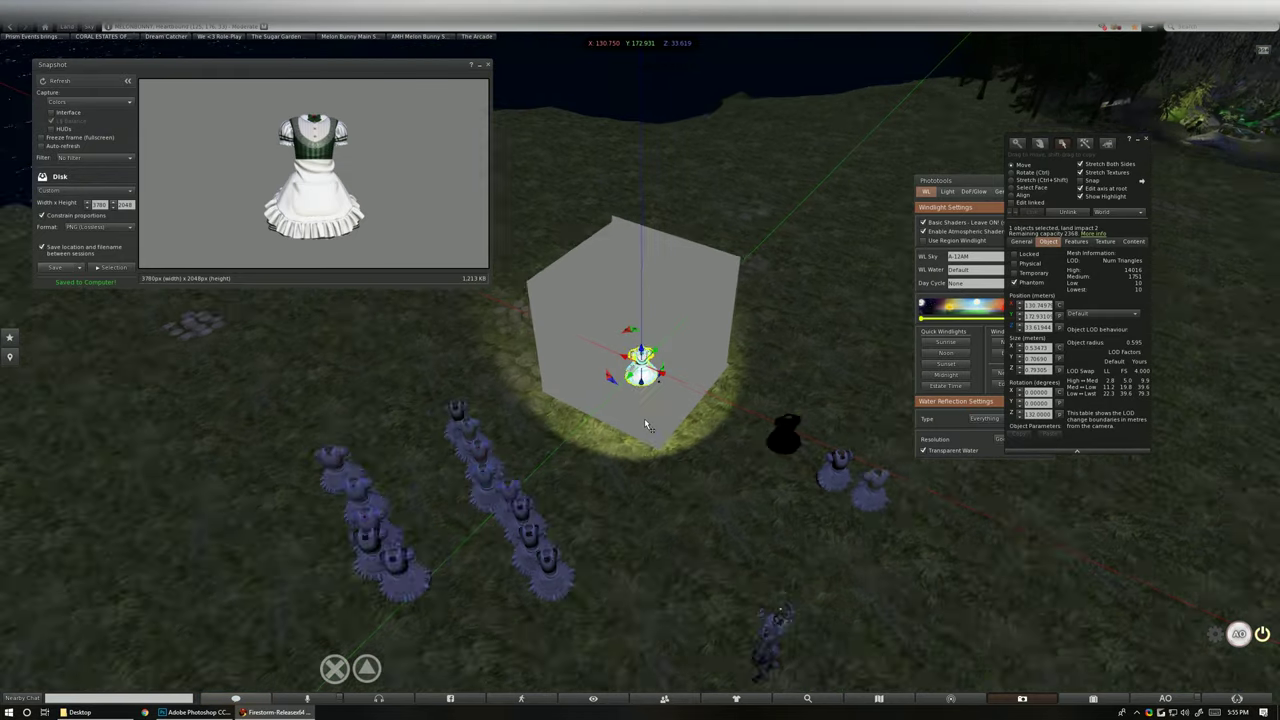
{"action": "left_click_drag", "start_coordinate": [629, 331], "coordinate": [830, 444]}
{"action": "left_click", "coordinate": [463, 530]}
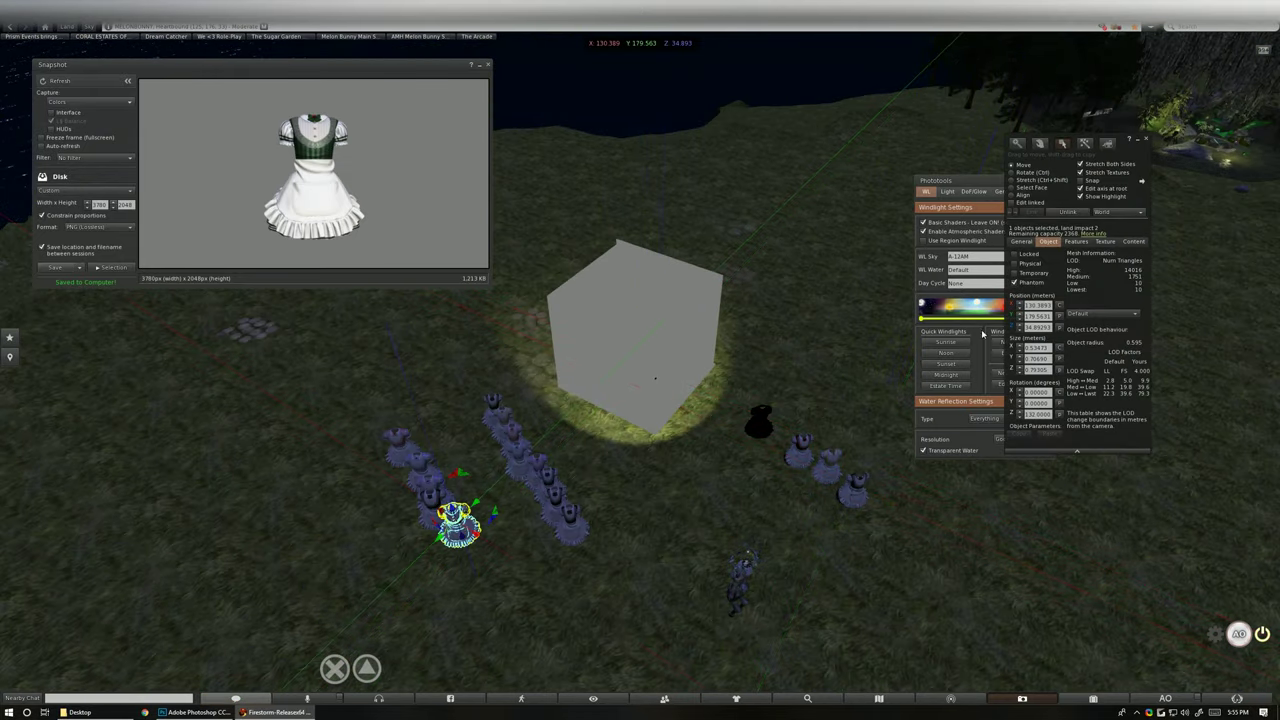
{"action": "left_click", "coordinate": [1059, 316]}
Return to the locked camera view, refresh the snapshot of the navy dress and save it as HDDressLL_NavyBlue
{"action": "key", "text": "ctrl+3"}
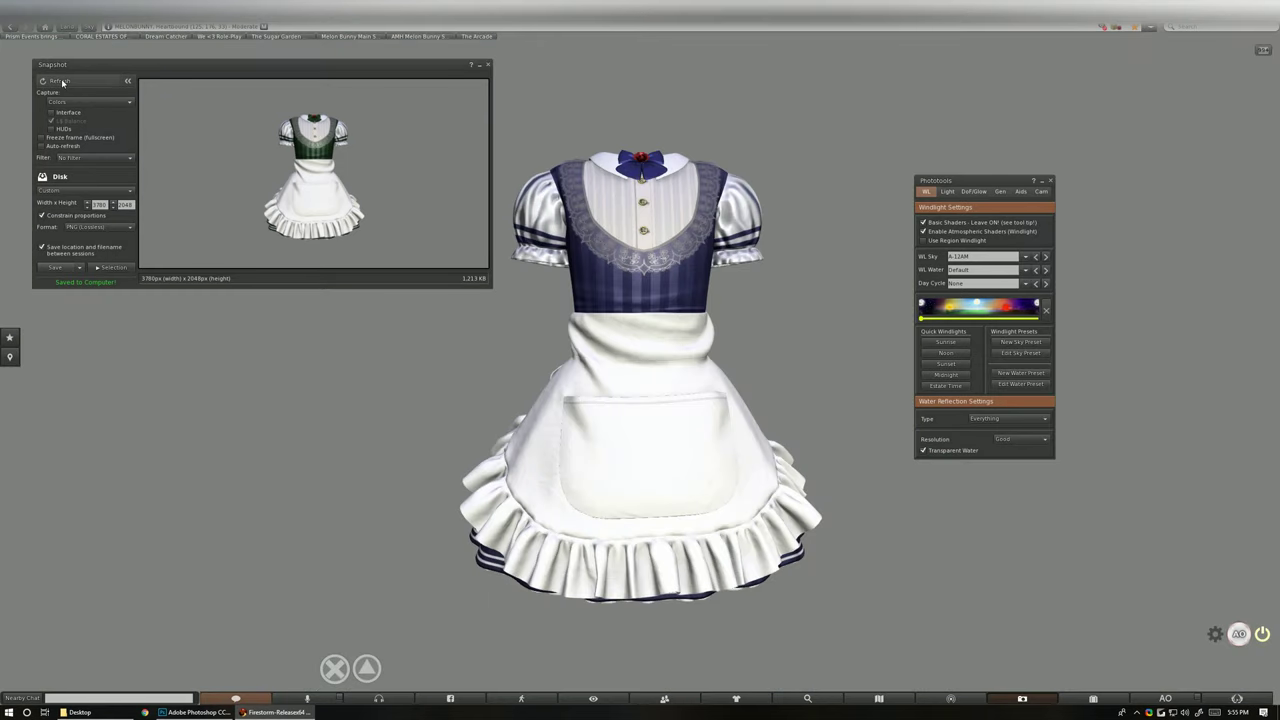
{"action": "left_click", "coordinate": [62, 82]}
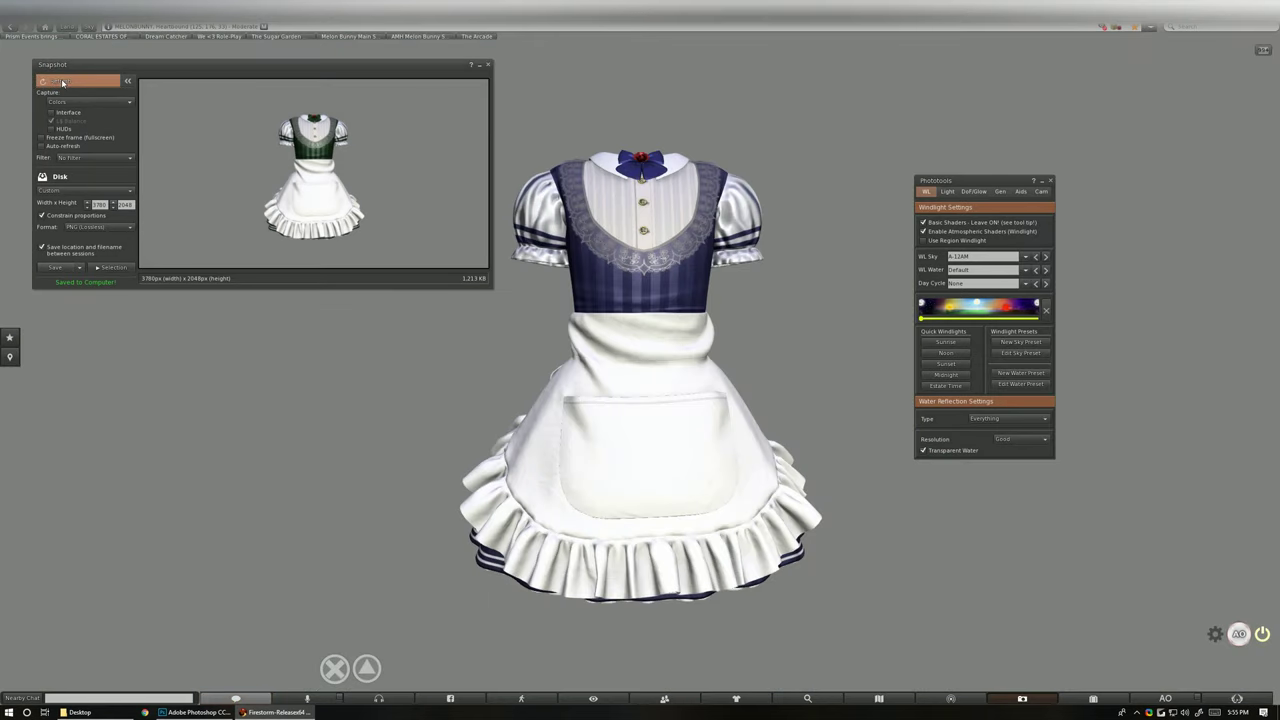
{"action": "left_click", "coordinate": [80, 267]}
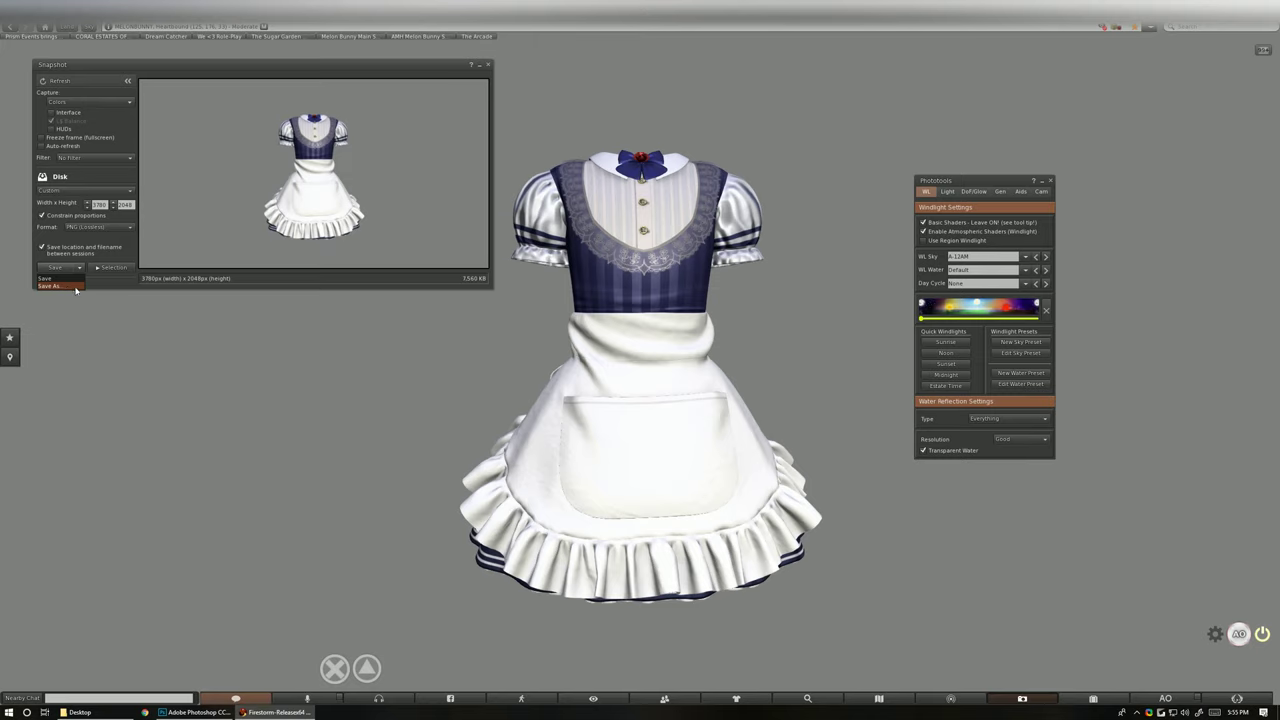
{"action": "left_click", "coordinate": [49, 286]}
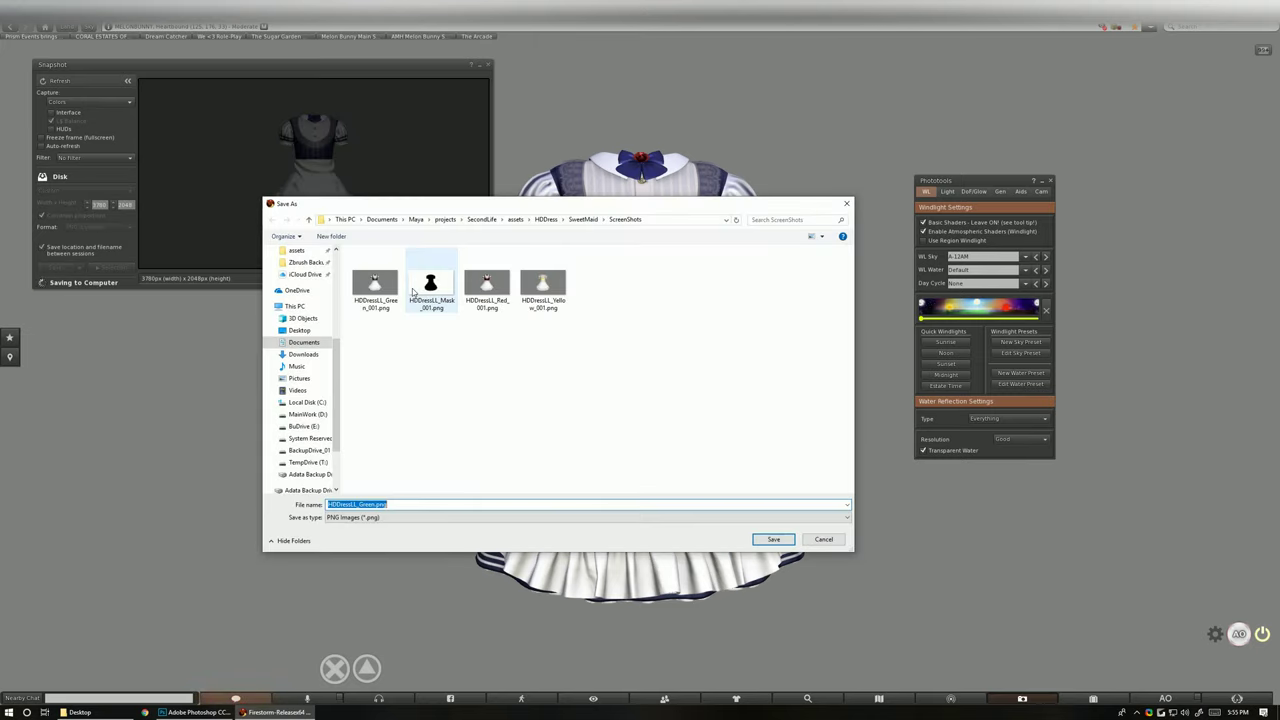
{"action": "type", "text": "HDDressLL_B"}
{"action": "key", "text": "BackSpace"}
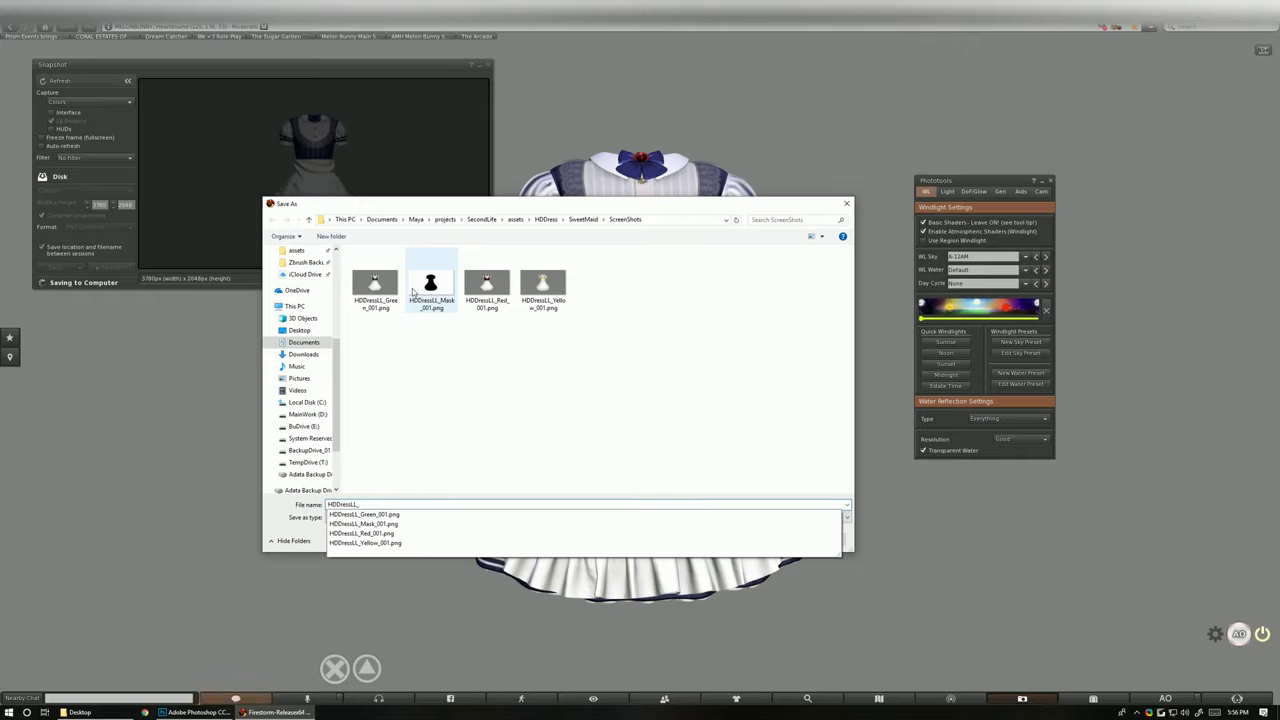
{"action": "type", "text": "NavyBlue"}
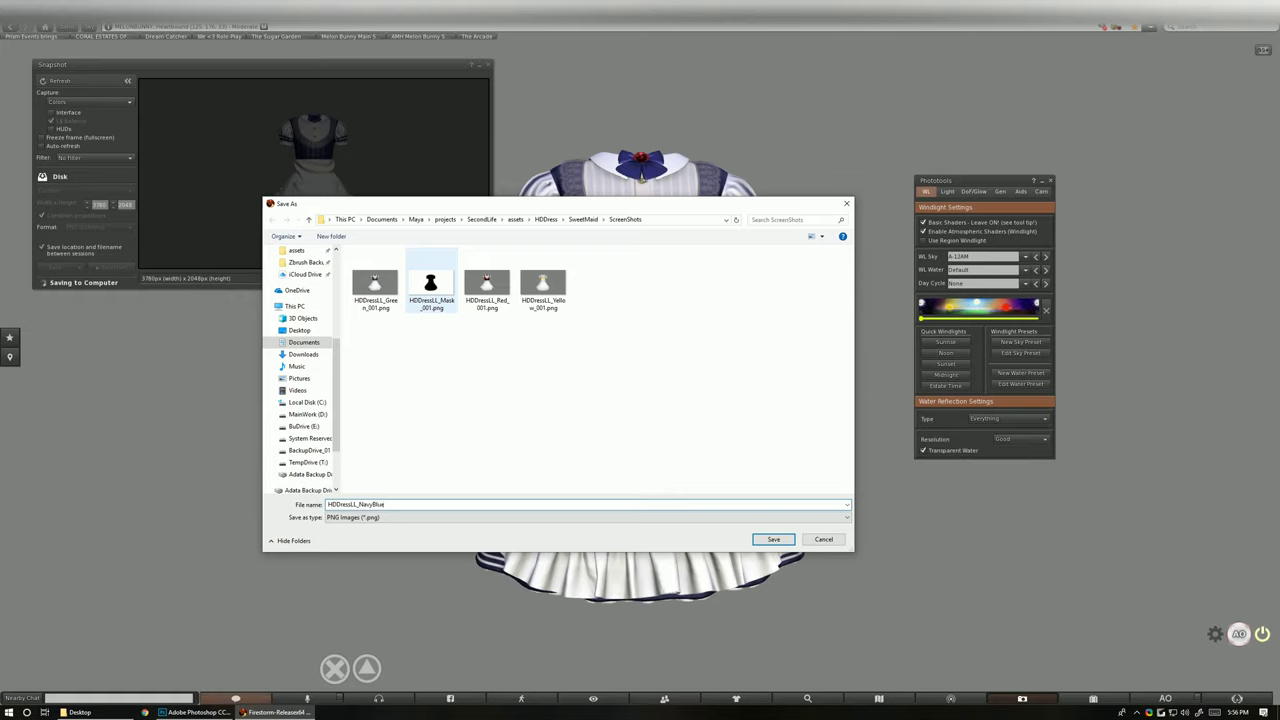
{"action": "left_click", "coordinate": [768, 541]}
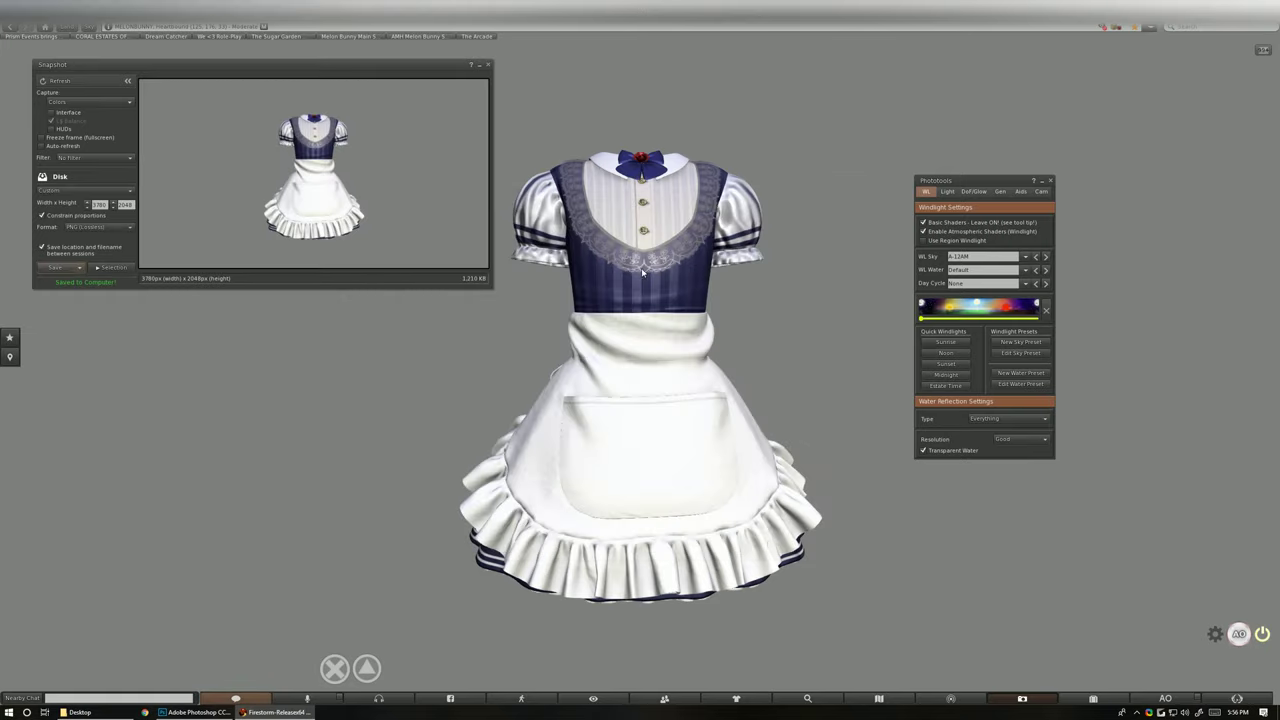
Move the navy dress to the end of the photographed row and paste the copied position onto the next dress in the first row
{"action": "key", "text": "Escape"}
{"action": "right_click", "coordinate": [655, 350]}
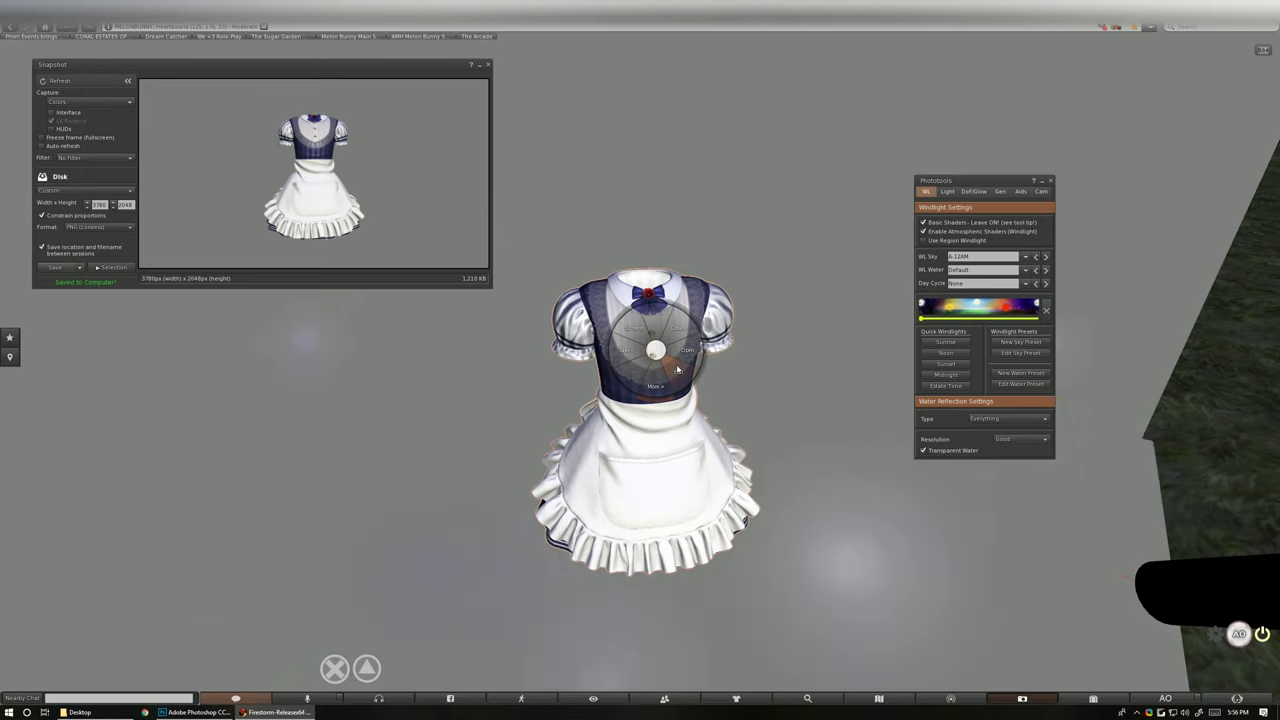
{"action": "left_click", "coordinate": [677, 370]}
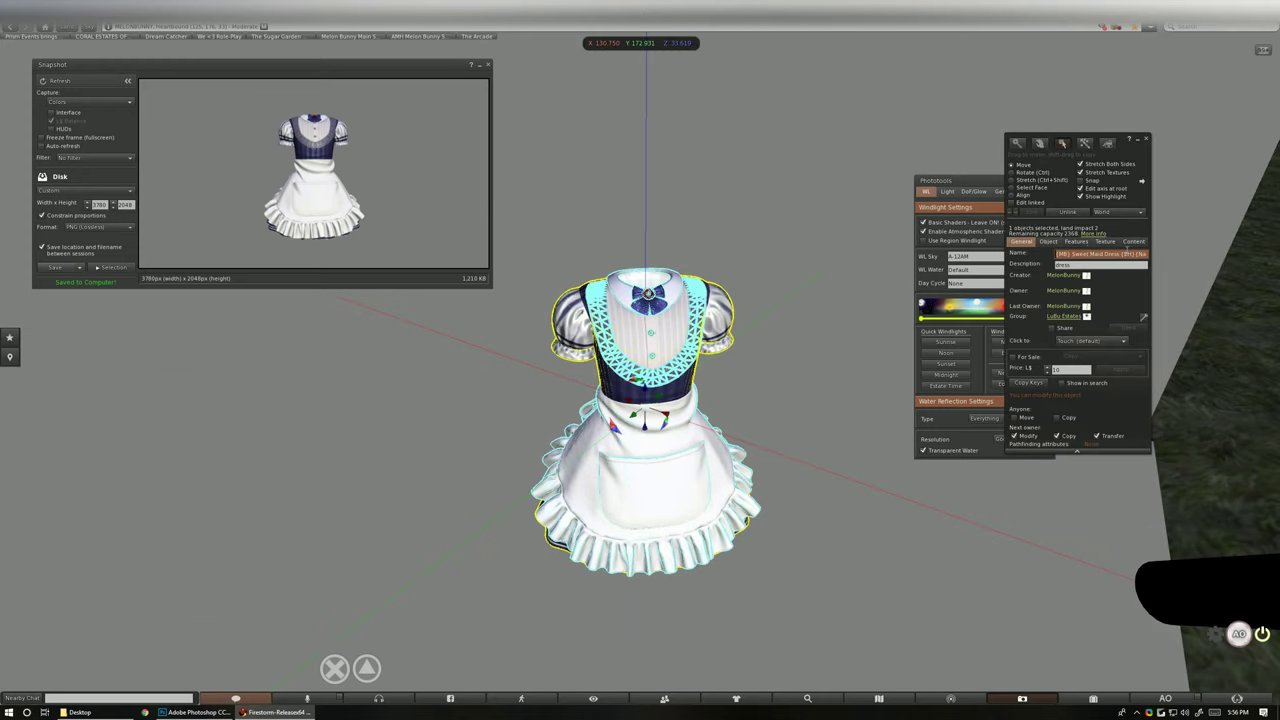
{"action": "left_click", "coordinate": [1048, 242]}
{"action": "key", "text": "Escape"}
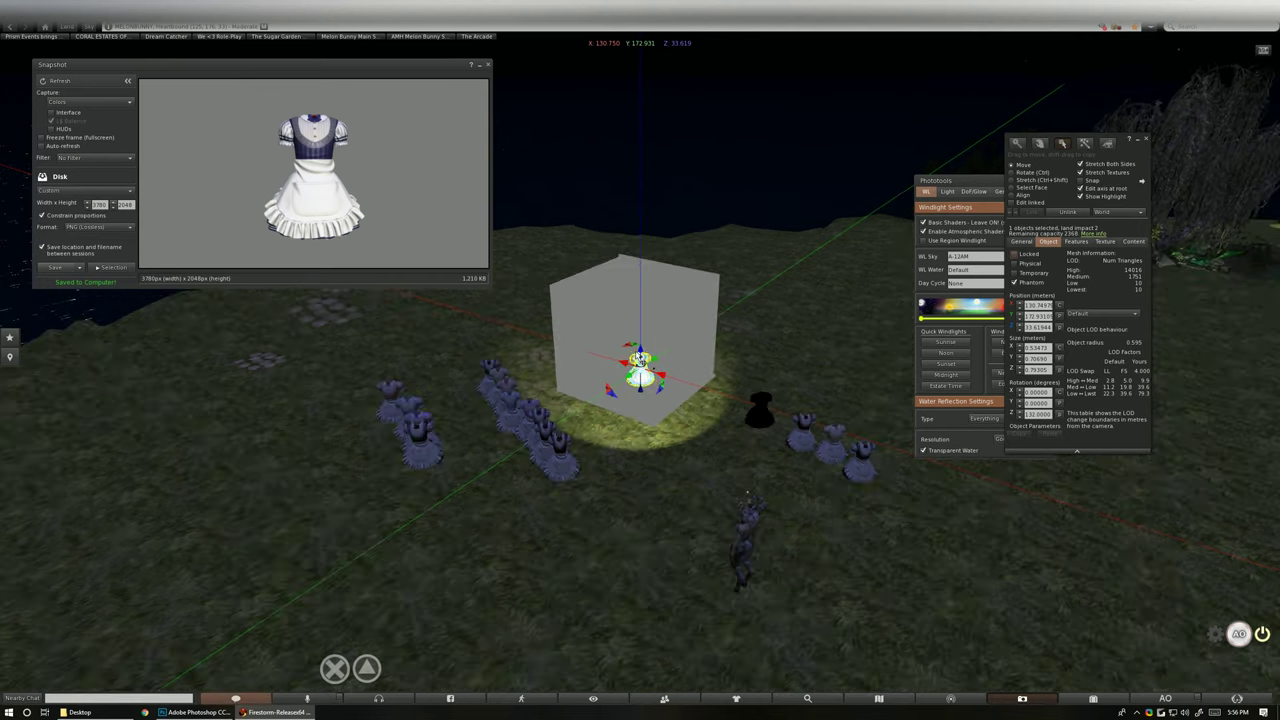
{"action": "left_click_drag", "start_coordinate": [632, 345], "coordinate": [861, 441]}
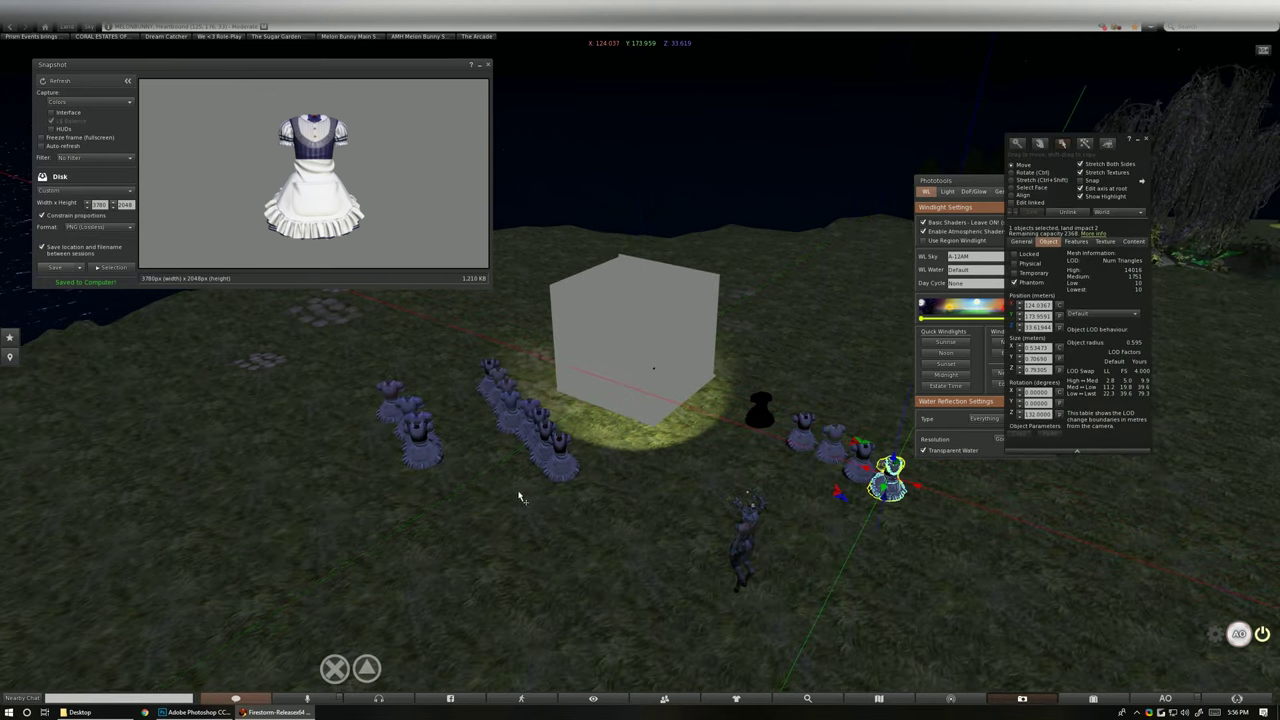
{"action": "left_click", "coordinate": [424, 456]}
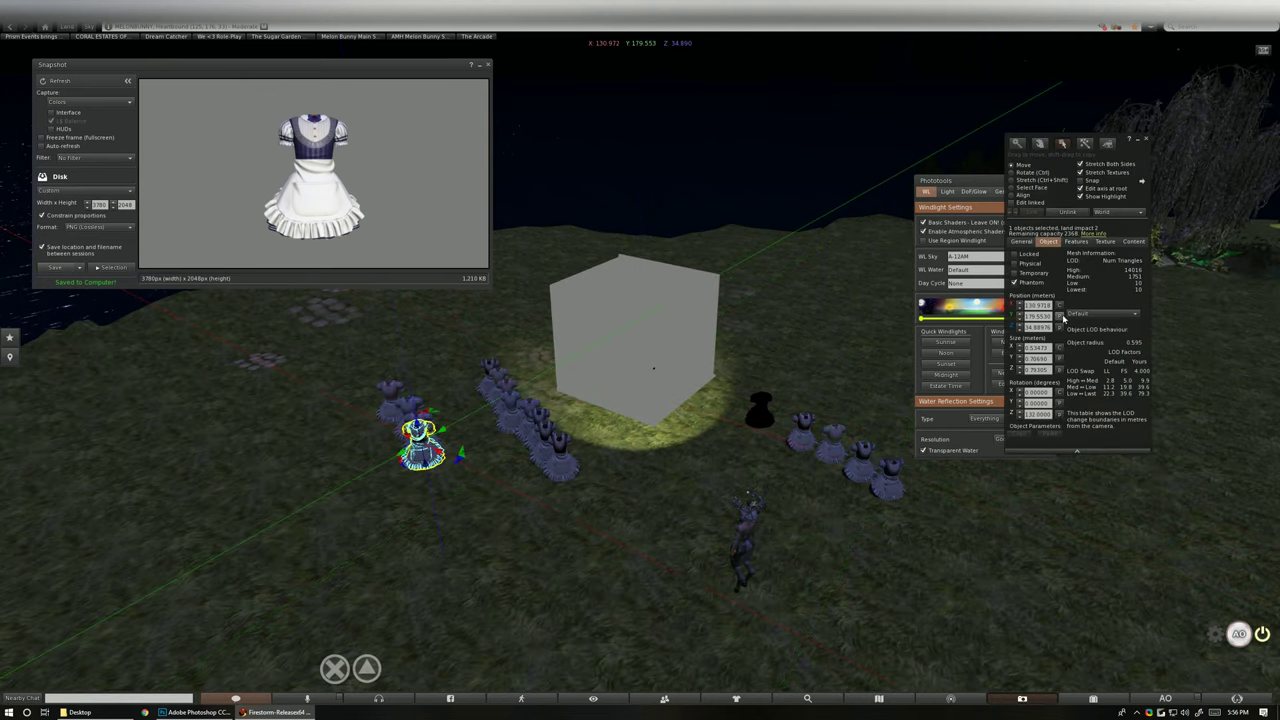
{"action": "left_click", "coordinate": [1062, 318]}
Return to the locked camera view, refresh the snapshot of the black-bodiced dress and save it under its own HDDressLL_ color name
{"action": "key", "text": "Escape"}
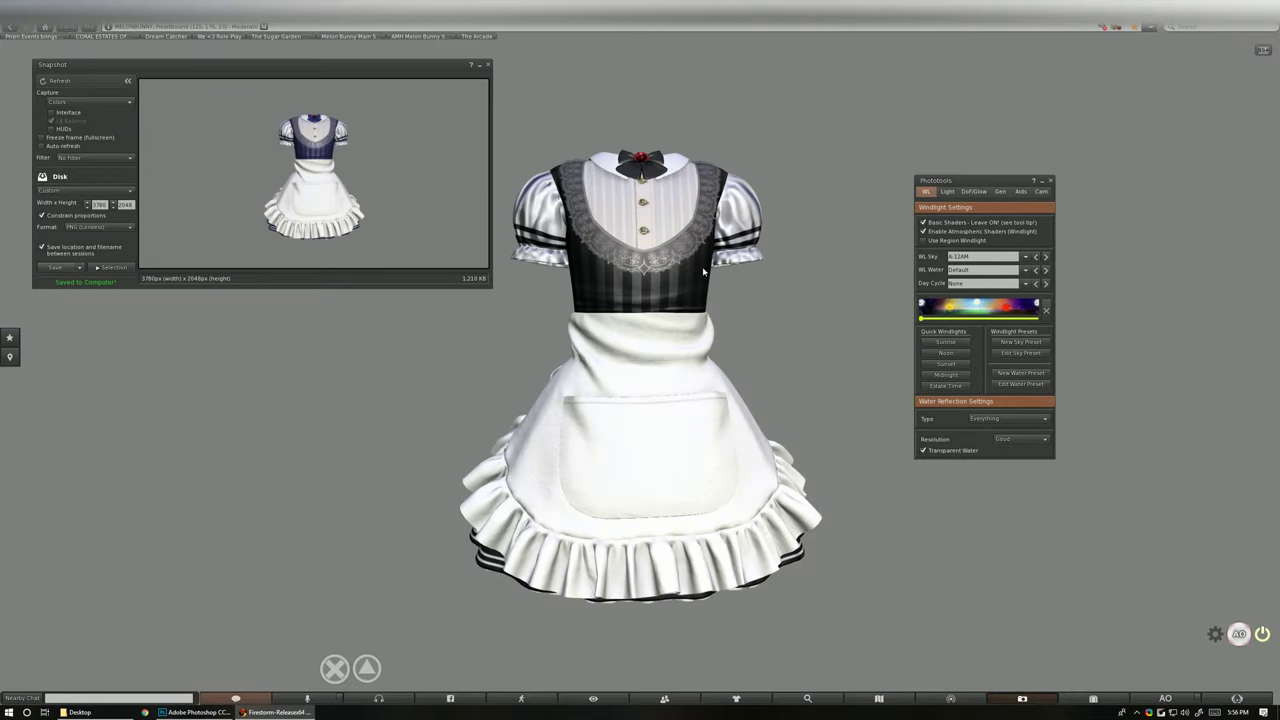
{"action": "left_click", "coordinate": [62, 84]}
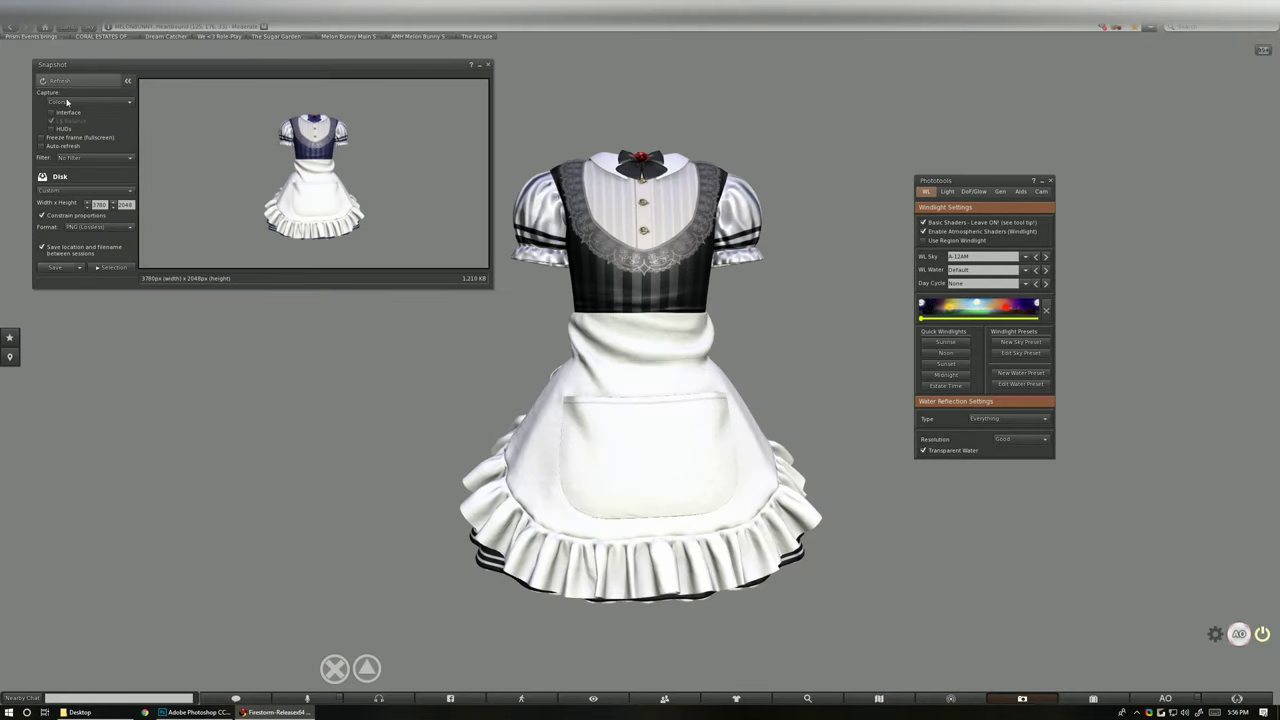
{"action": "left_click", "coordinate": [78, 268]}
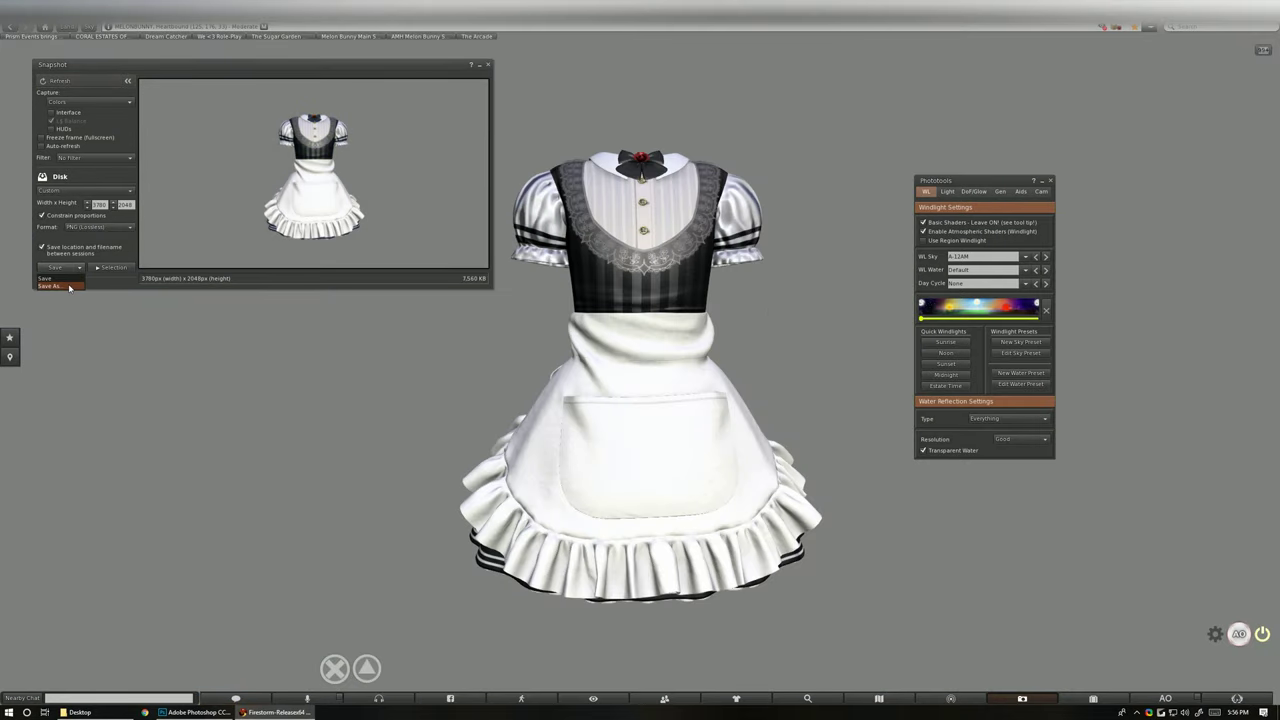
{"action": "left_click", "coordinate": [48, 286]}
{"action": "type", "text": "HDDressLL_Ba"}
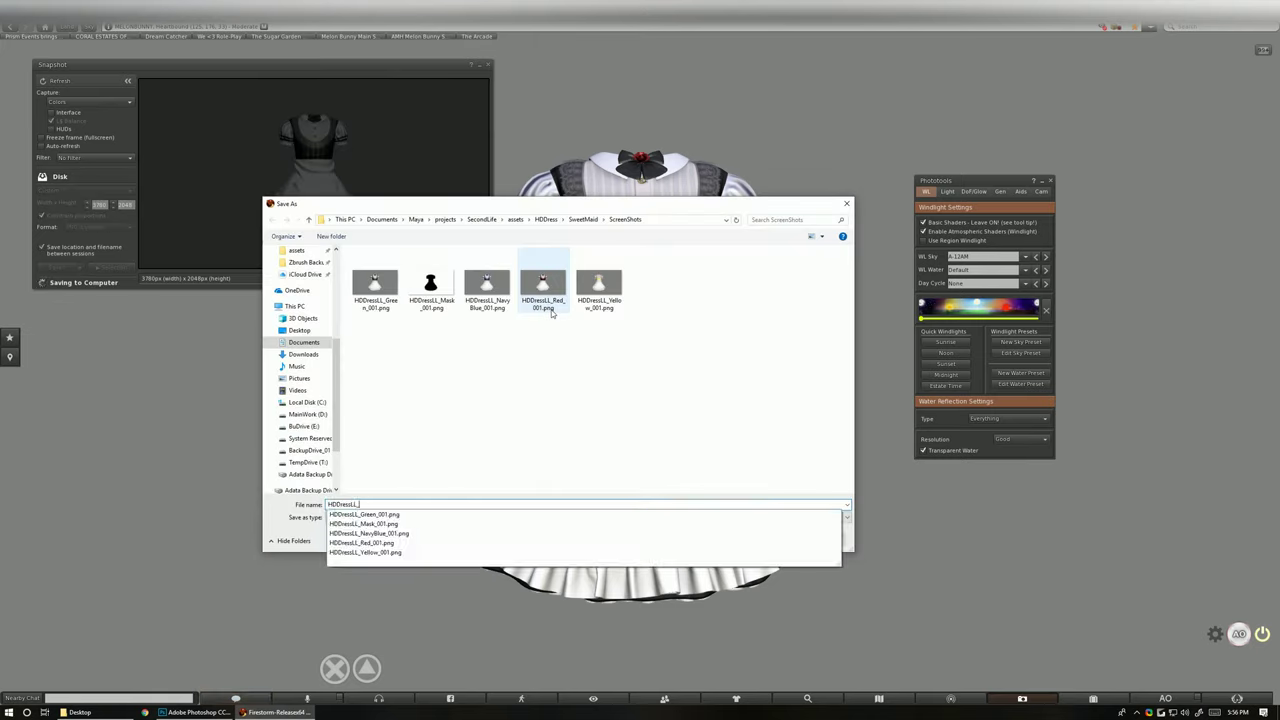
{"action": "key", "text": "Return"}
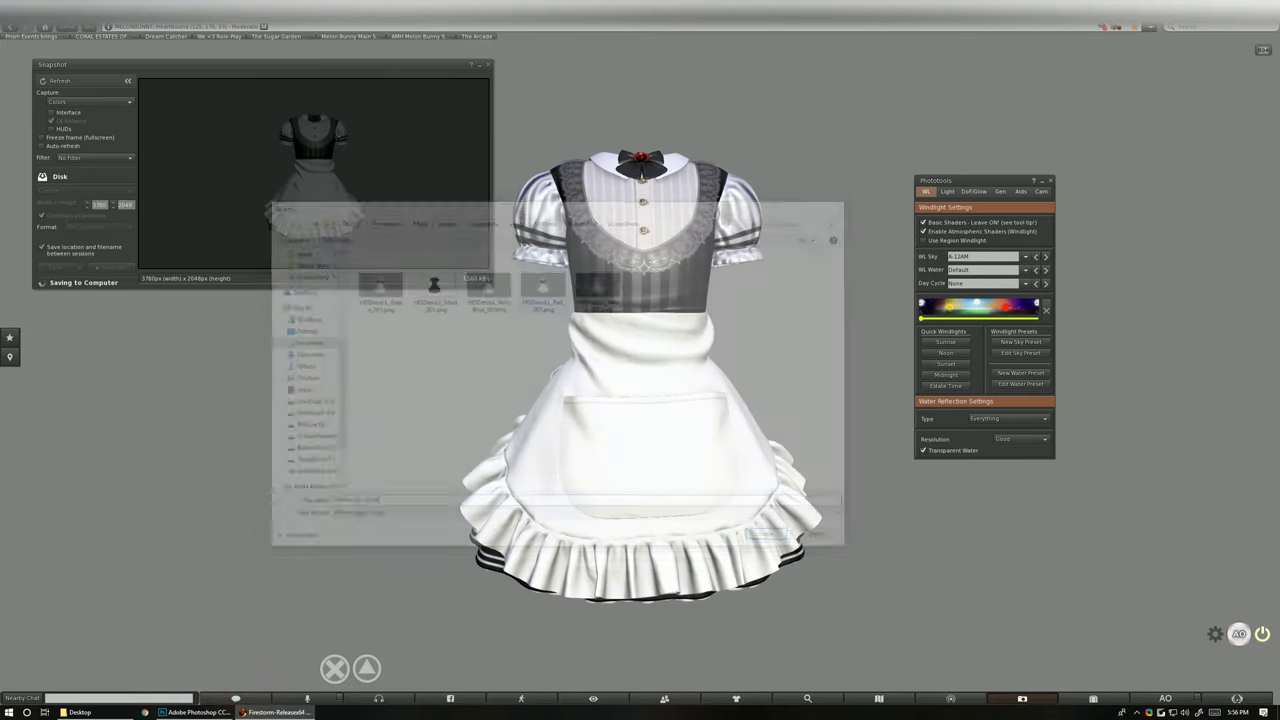
Move the black-bodiced dress out of the backdrop to join the already photographed dresses beside the silhouette
{"action": "left_click_drag", "start_coordinate": [645, 340], "coordinate": [651, 391]}
{"action": "right_click", "coordinate": [651, 391]}
{"action": "left_click", "coordinate": [669, 419]}
{"action": "scroll", "coordinate": [658, 413], "scroll_direction": "down", "scroll_amount": 10}
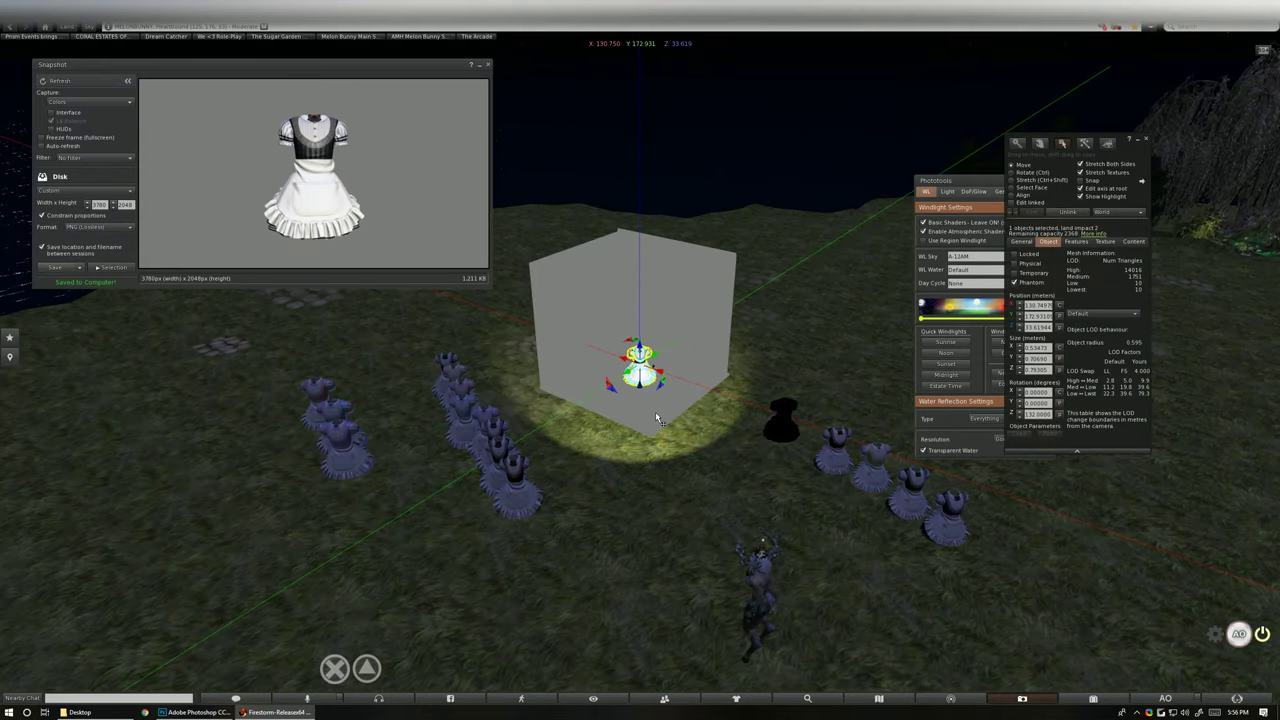
{"action": "left_click_drag", "start_coordinate": [632, 345], "coordinate": [838, 442]}
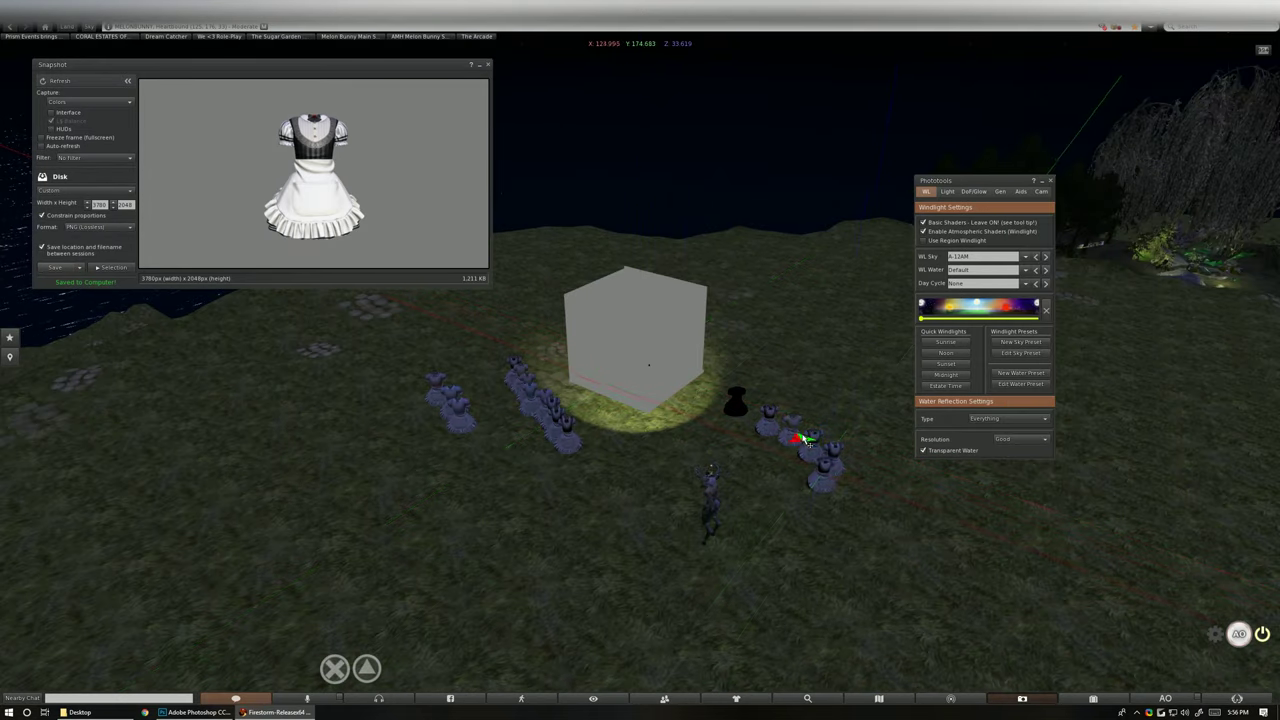
Select the dress nearest the viewer in the shorter unphotographed group and paste the copied position onto it
{"action": "left_click", "coordinate": [463, 432]}
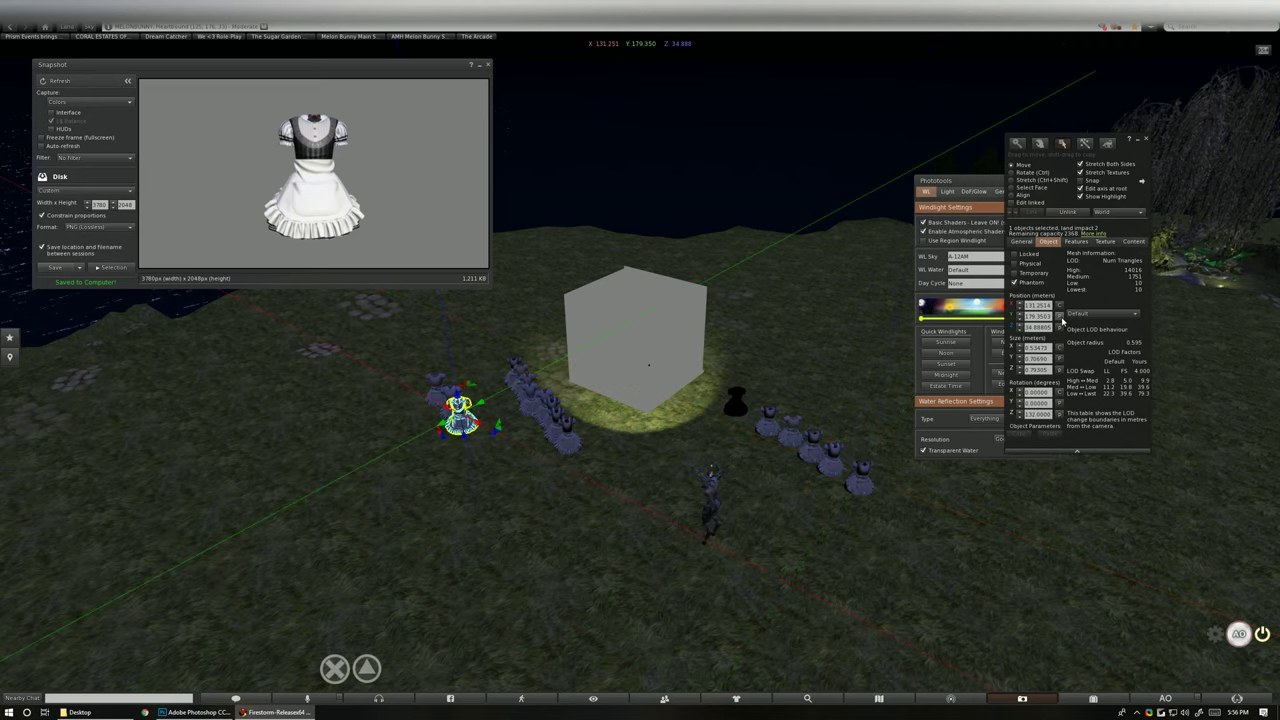
{"action": "left_click", "coordinate": [1060, 317]}
{"action": "left_click", "coordinate": [766, 322]}
Return to the locked camera view, refresh the snapshot of the lilac dress and save it as HDDressLL_Lilac
{"action": "key", "text": "Escape"}
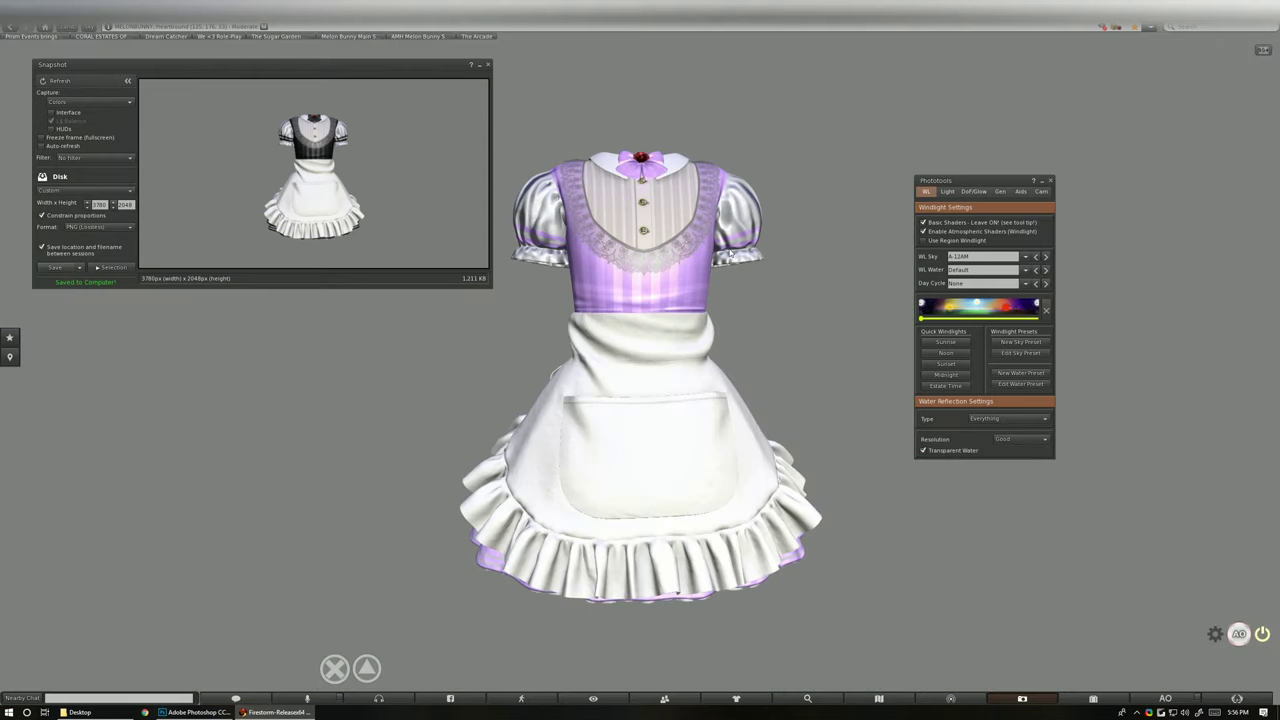
{"action": "left_click", "coordinate": [79, 82]}
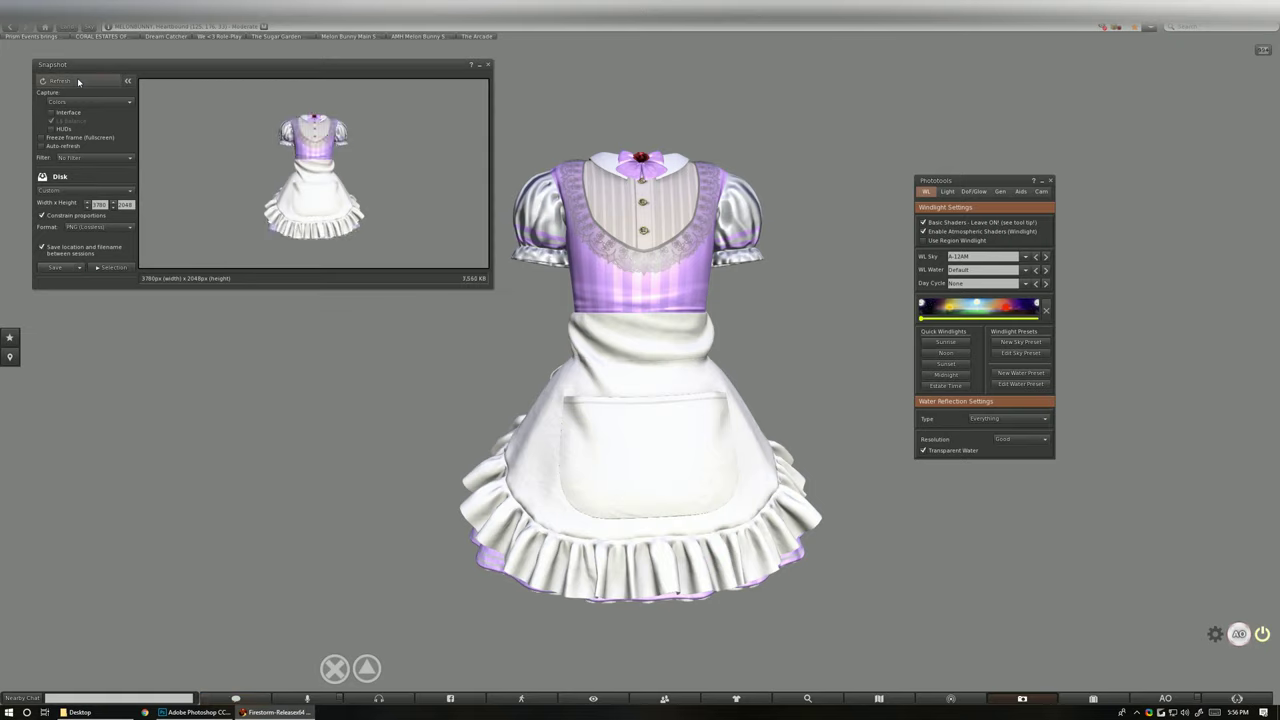
{"action": "left_click", "coordinate": [79, 266]}
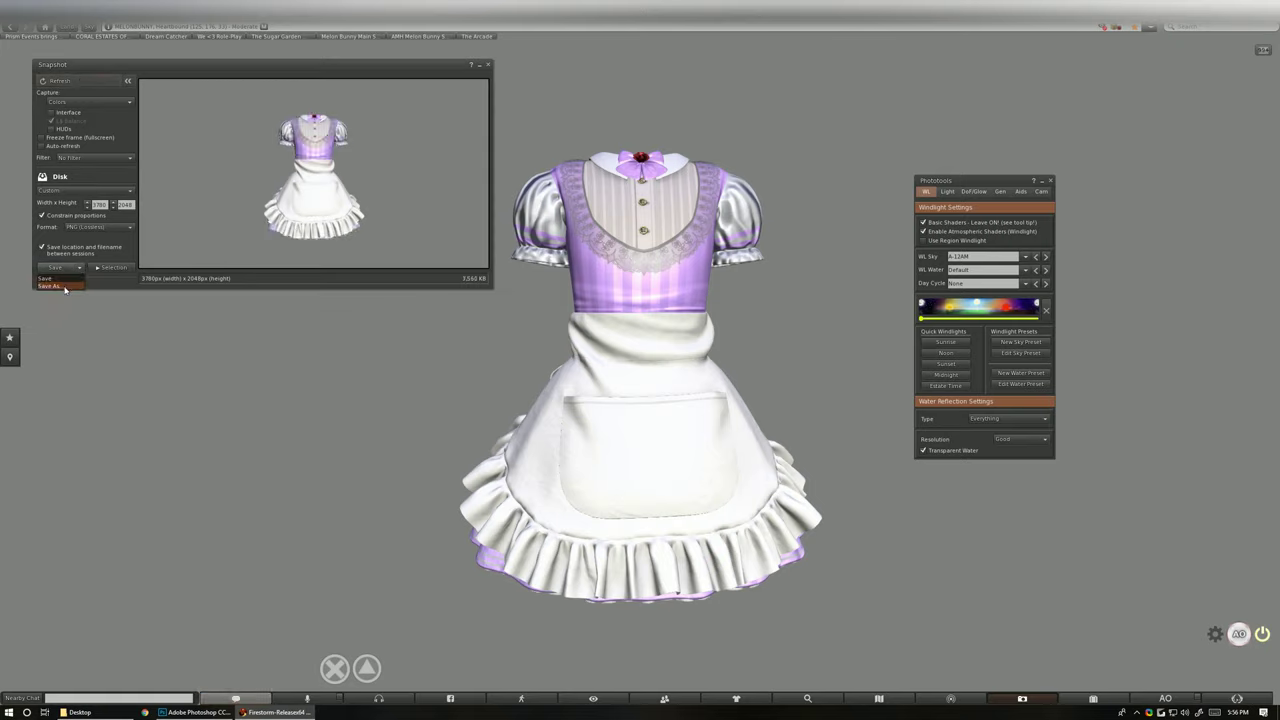
{"action": "type", "text": "HDDressLL_"}
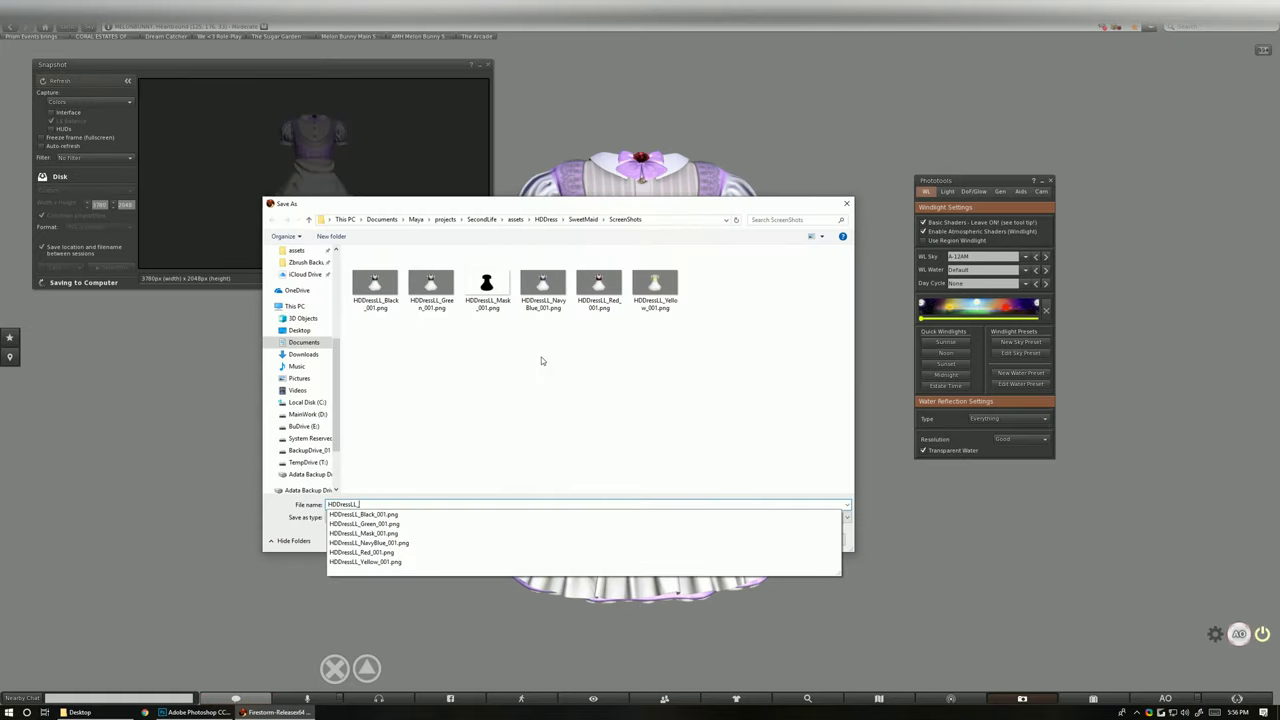
{"action": "type", "text": "Lilac"}
{"action": "key", "text": "Return"}
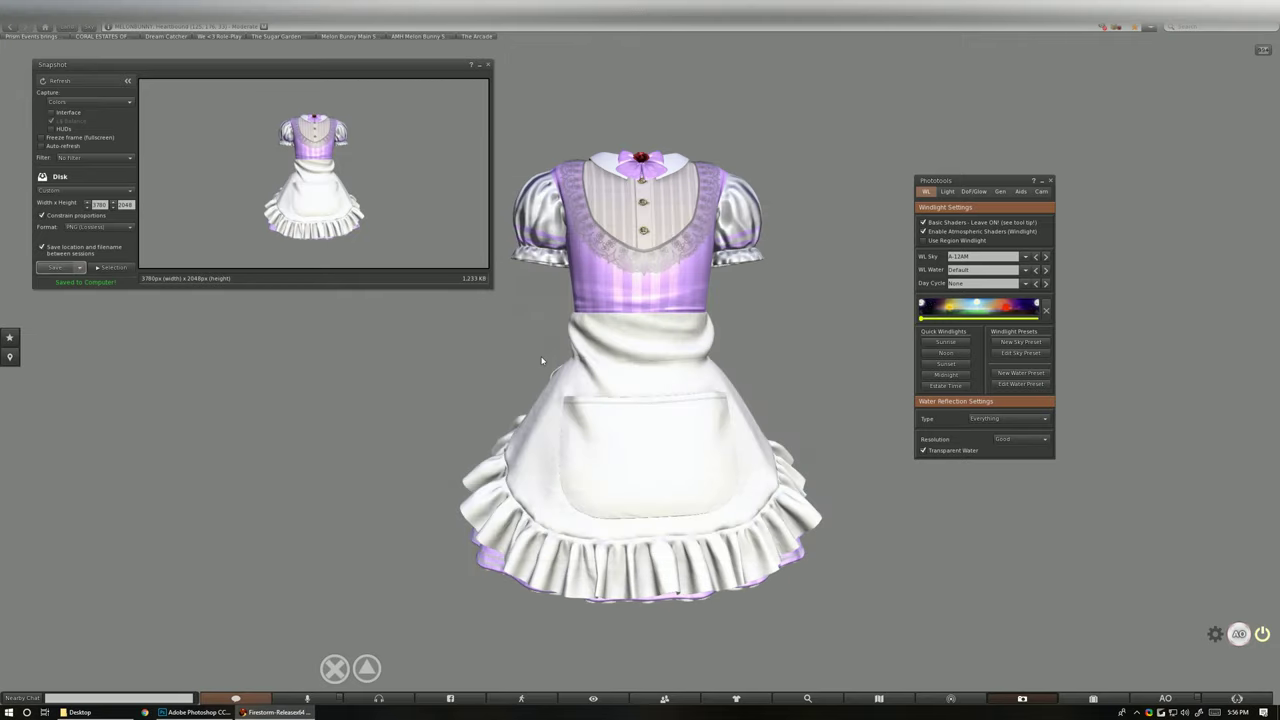
Move the lilac dress to the end of the photographed row and paste the copied position onto the next unphotographed dress
{"action": "left_click_drag", "start_coordinate": [641, 300], "coordinate": [641, 363]}
{"action": "right_click", "coordinate": [642, 364]}
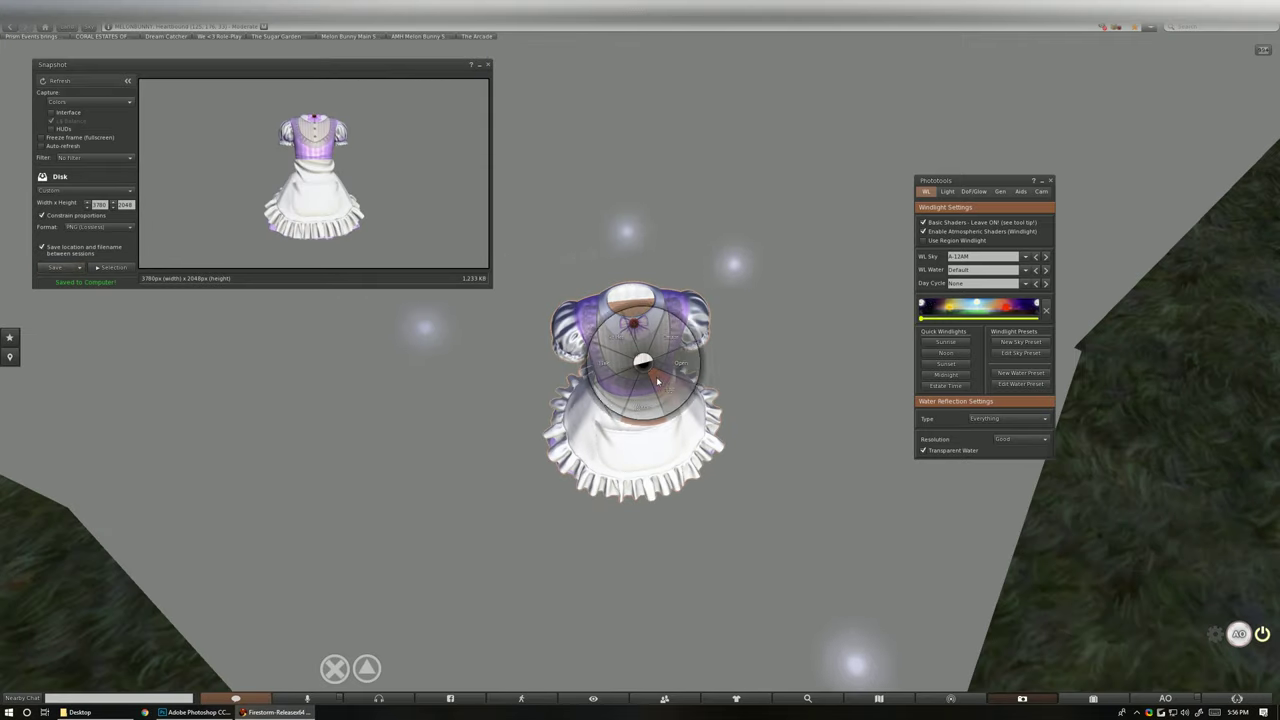
{"action": "left_click", "coordinate": [657, 385]}
{"action": "scroll", "coordinate": [655, 395], "scroll_direction": "down", "scroll_amount": 8}
{"action": "scroll", "coordinate": [650, 402], "scroll_direction": "down", "scroll_amount": 5}
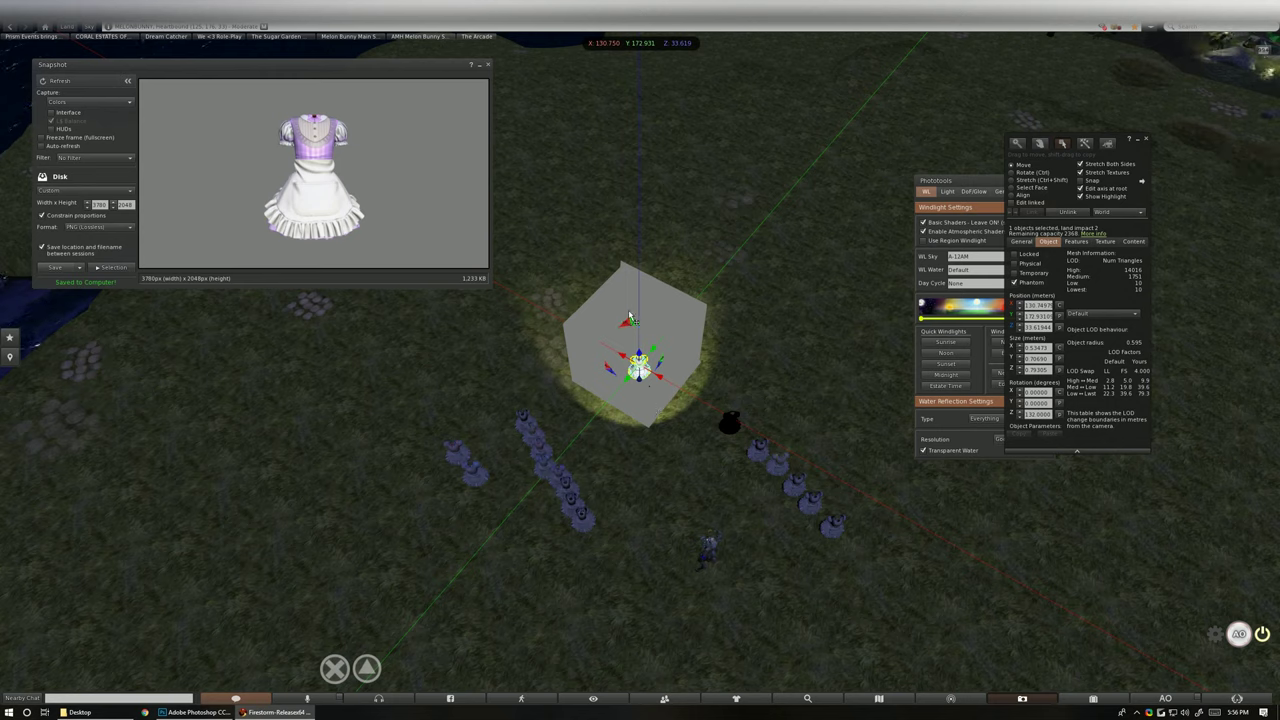
{"action": "left_click_drag", "start_coordinate": [630, 318], "coordinate": [482, 480]}
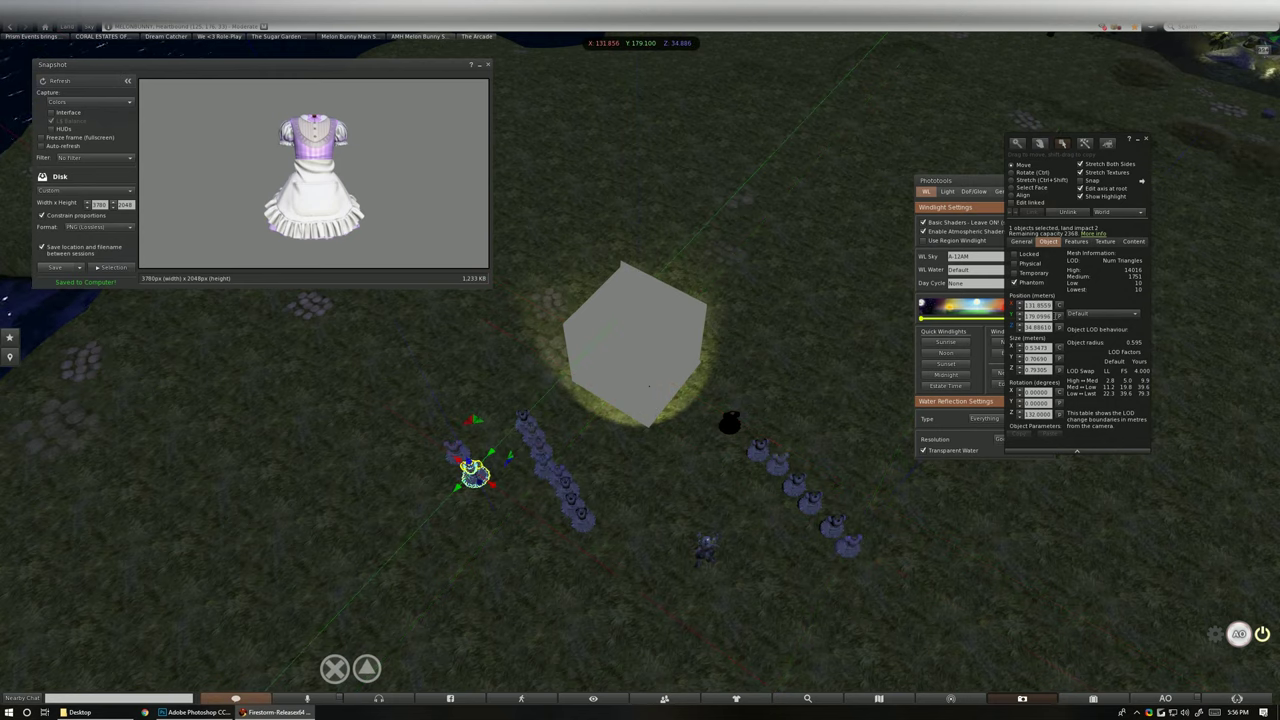
{"action": "key", "text": "ctrl+z"}
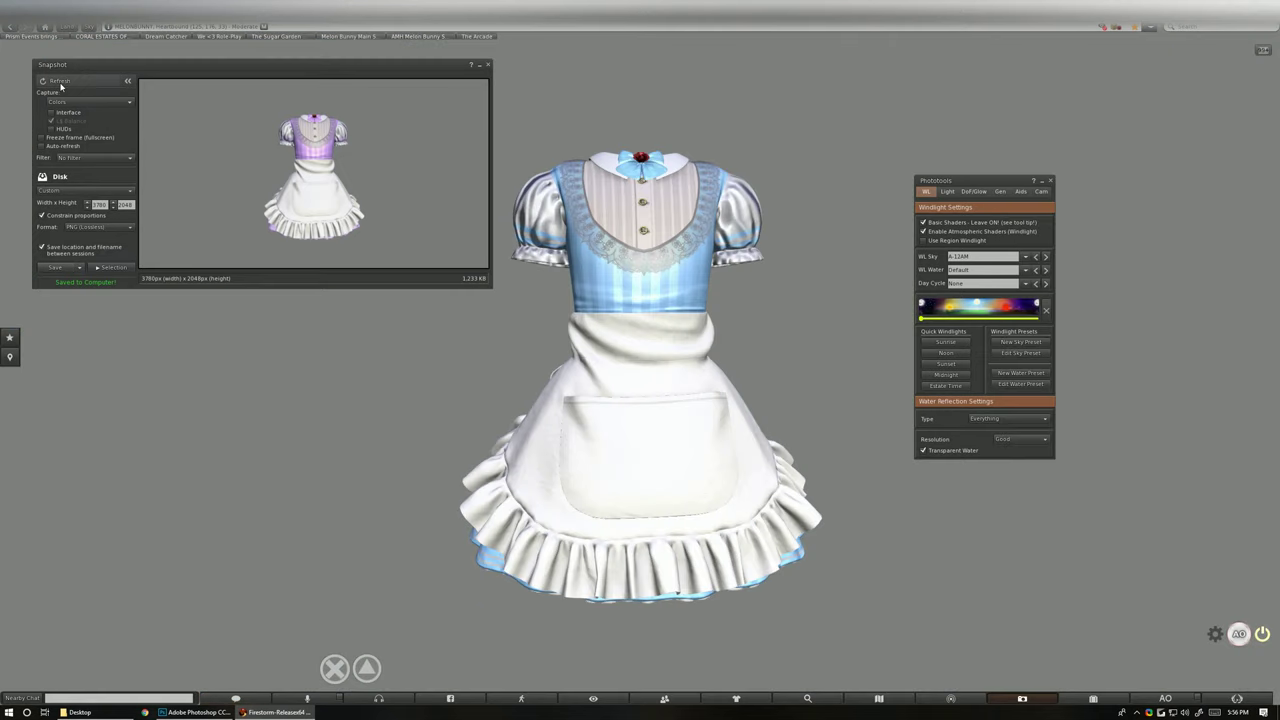
Refresh the snapshot of the light blue dress from the locked camera view and save it as HDDressLL_Bloo
{"action": "left_click", "coordinate": [56, 81]}
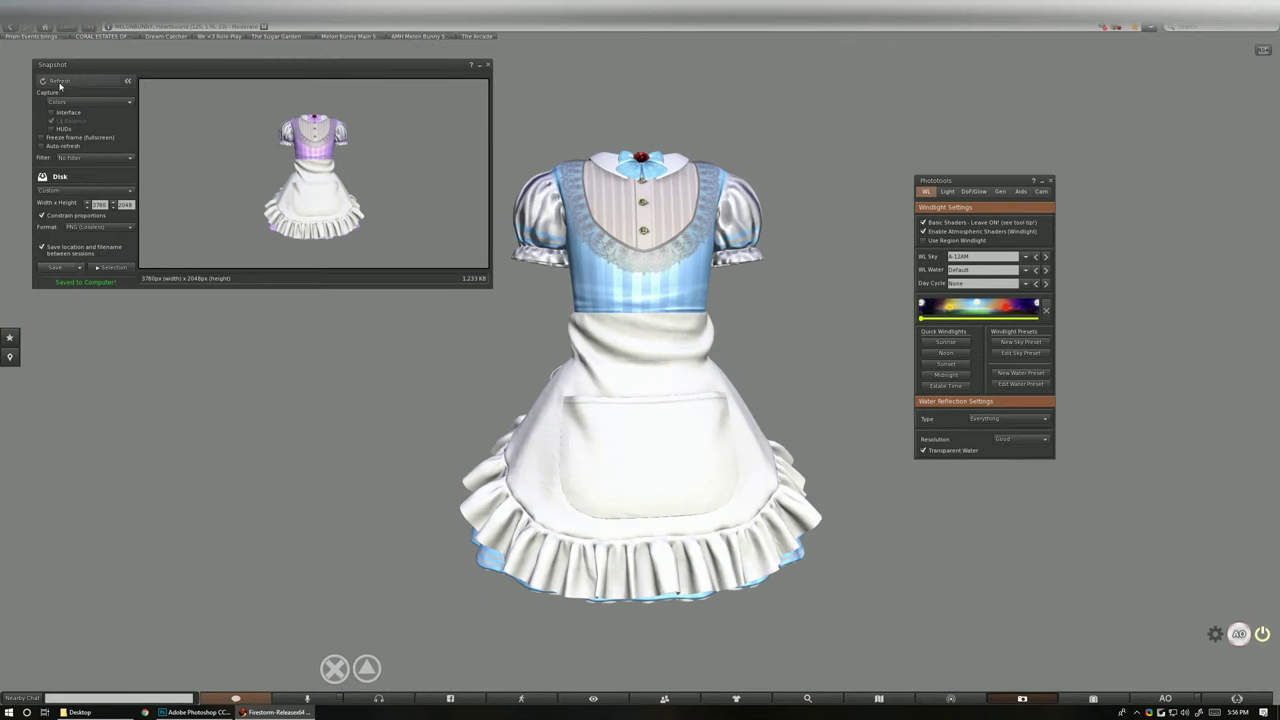
{"action": "left_click", "coordinate": [77, 267]}
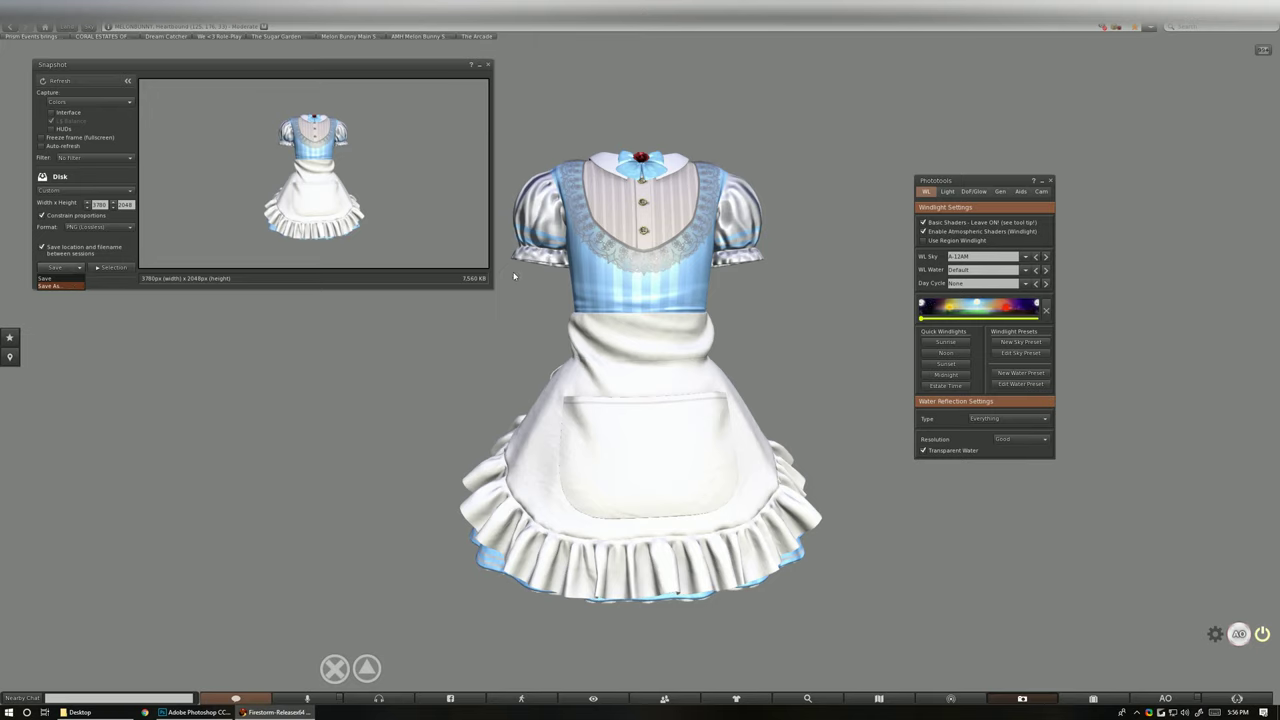
{"action": "type", "text": "HDDressLL_"}
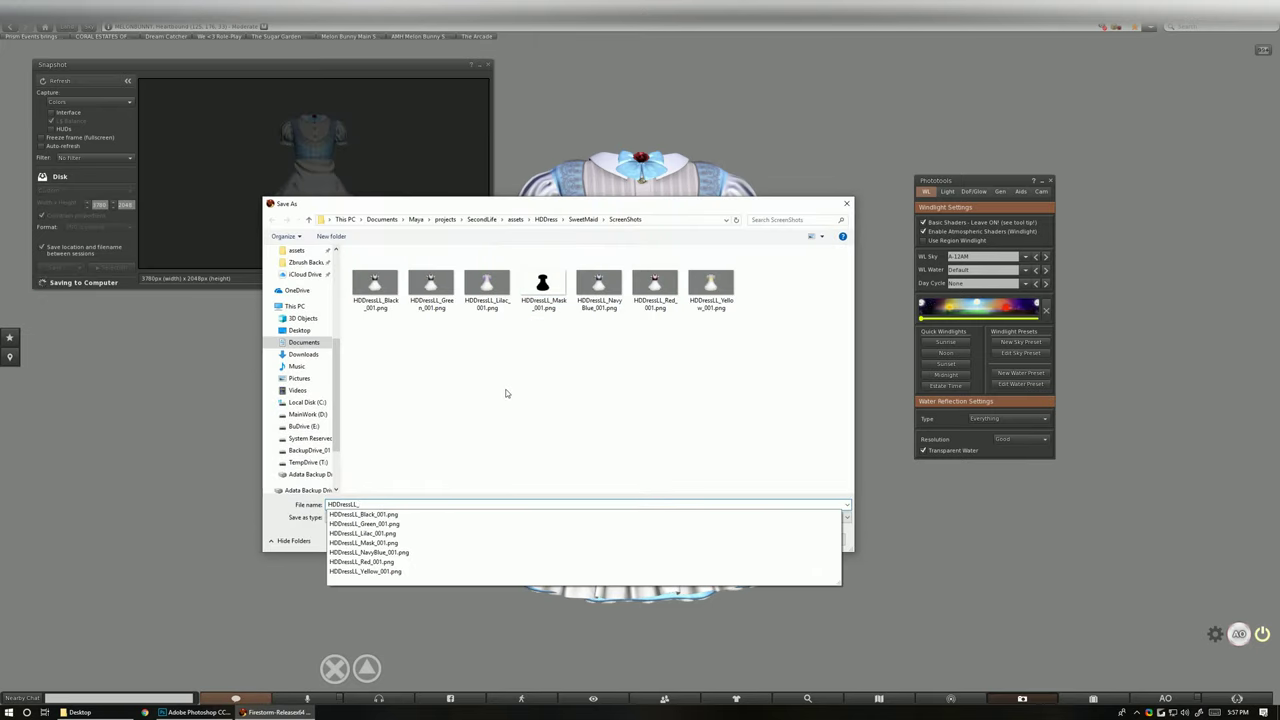
{"action": "type", "text": "Blue"}
{"action": "key", "text": "Return"}
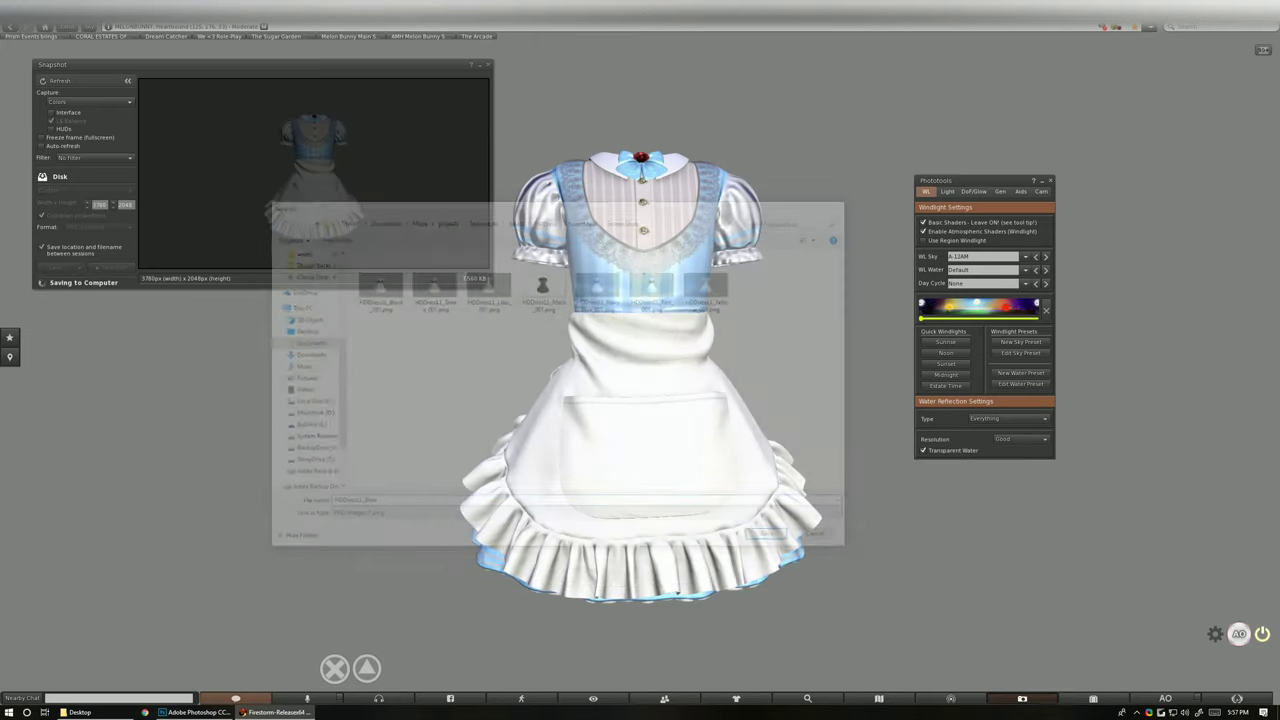
Move the light blue dress to the end of the photographed row and paste the copied position onto the last separate dress
{"action": "left_click_drag", "start_coordinate": [647, 338], "coordinate": [647, 388]}
{"action": "scroll", "coordinate": [647, 388], "scroll_direction": "down", "scroll_amount": 4}
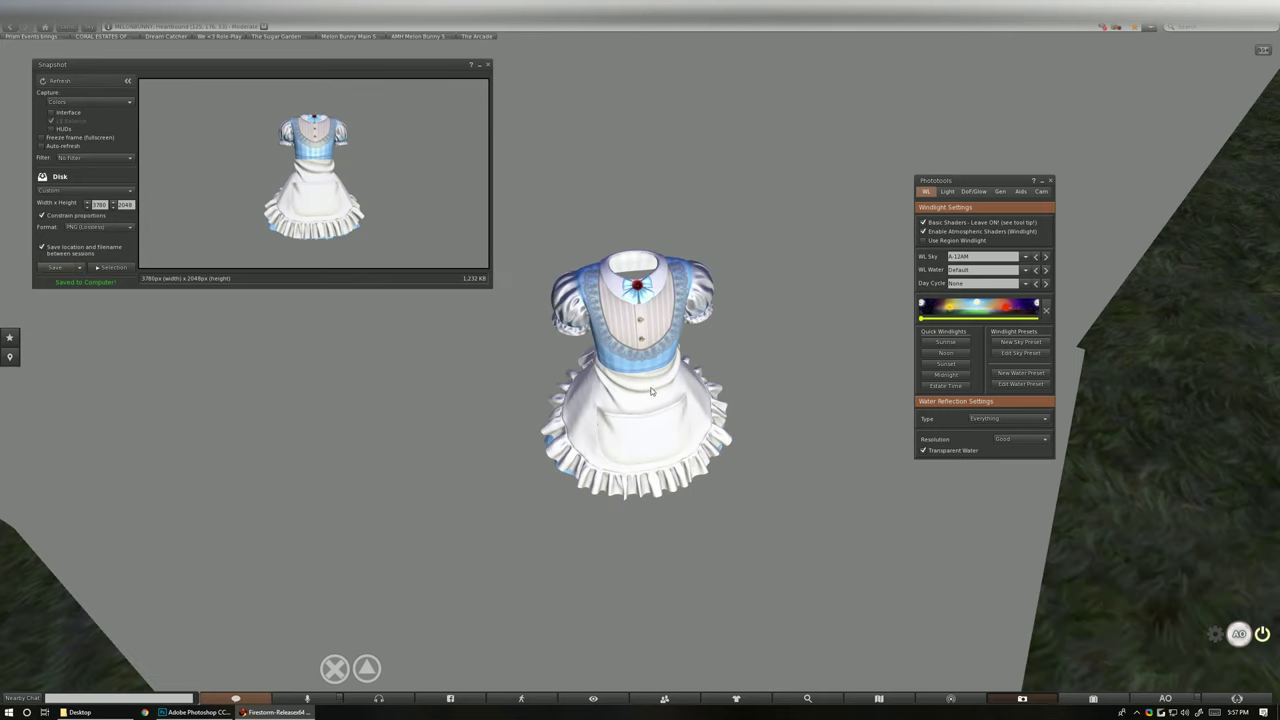
{"action": "right_click", "coordinate": [647, 388]}
{"action": "left_click", "coordinate": [664, 407]}
{"action": "scroll", "coordinate": [662, 408], "scroll_direction": "down", "scroll_amount": 8}
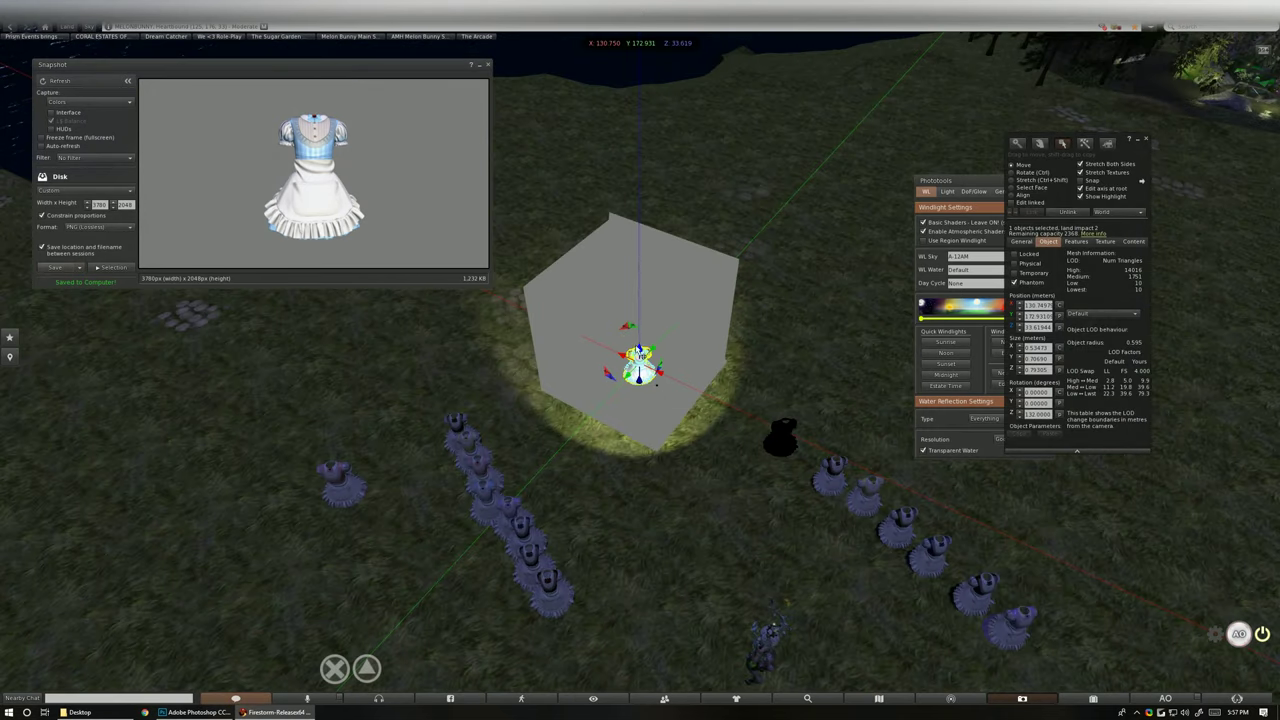
{"action": "left_click_drag", "start_coordinate": [627, 326], "coordinate": [1004, 572]}
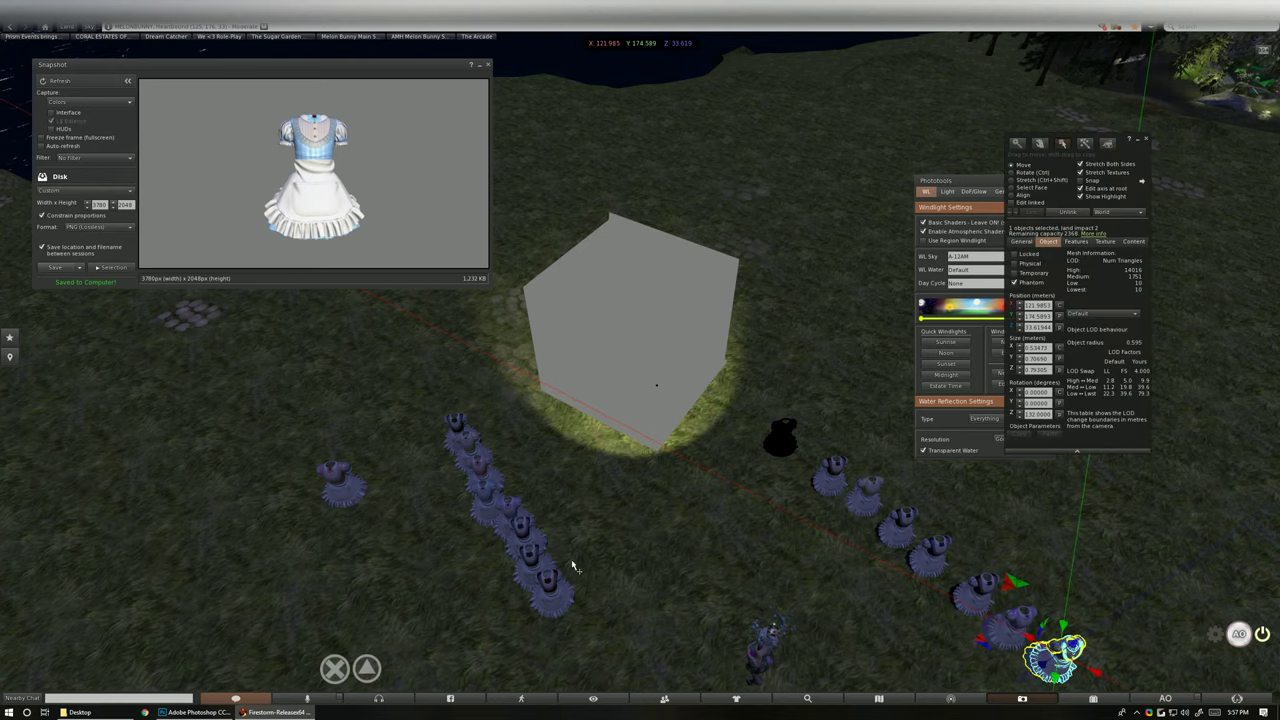
{"action": "double_click", "coordinate": [335, 520]}
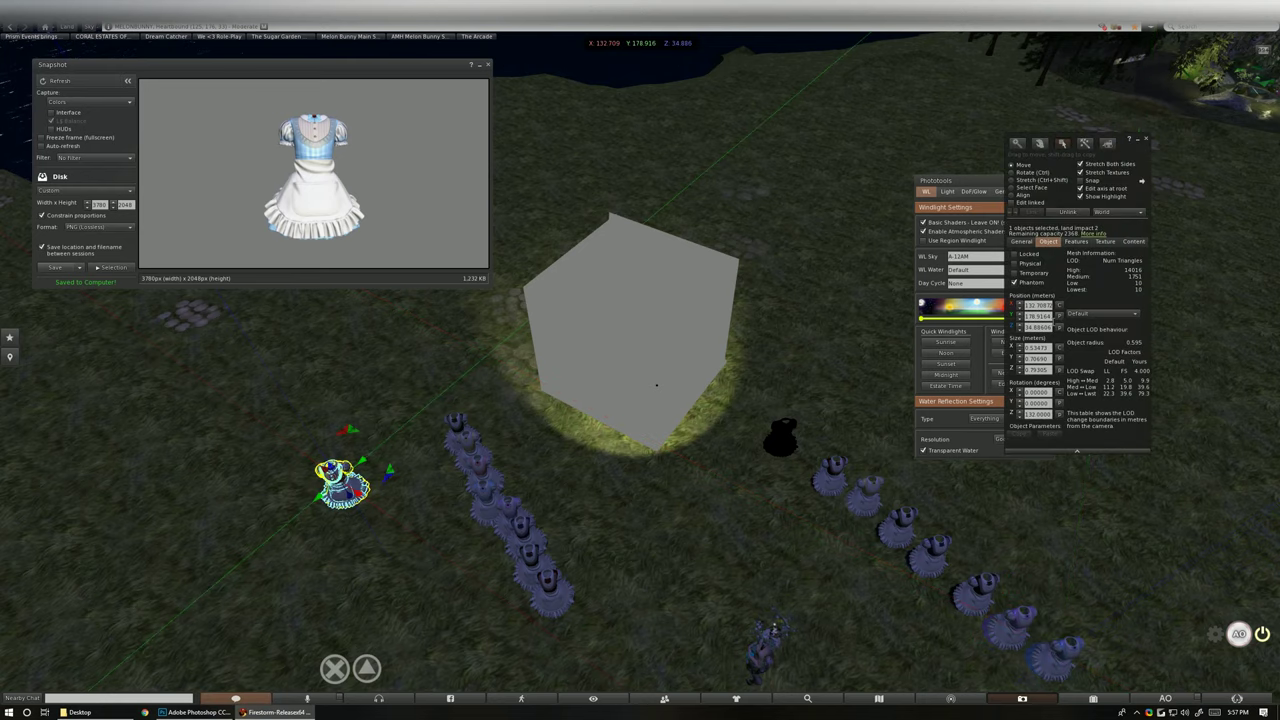
{"action": "left_click", "coordinate": [1060, 317]}
Return to the locked camera view, refresh the snapshot of the pink dress and save it as HDDressLL_Pink
{"action": "key", "text": "Escape"}
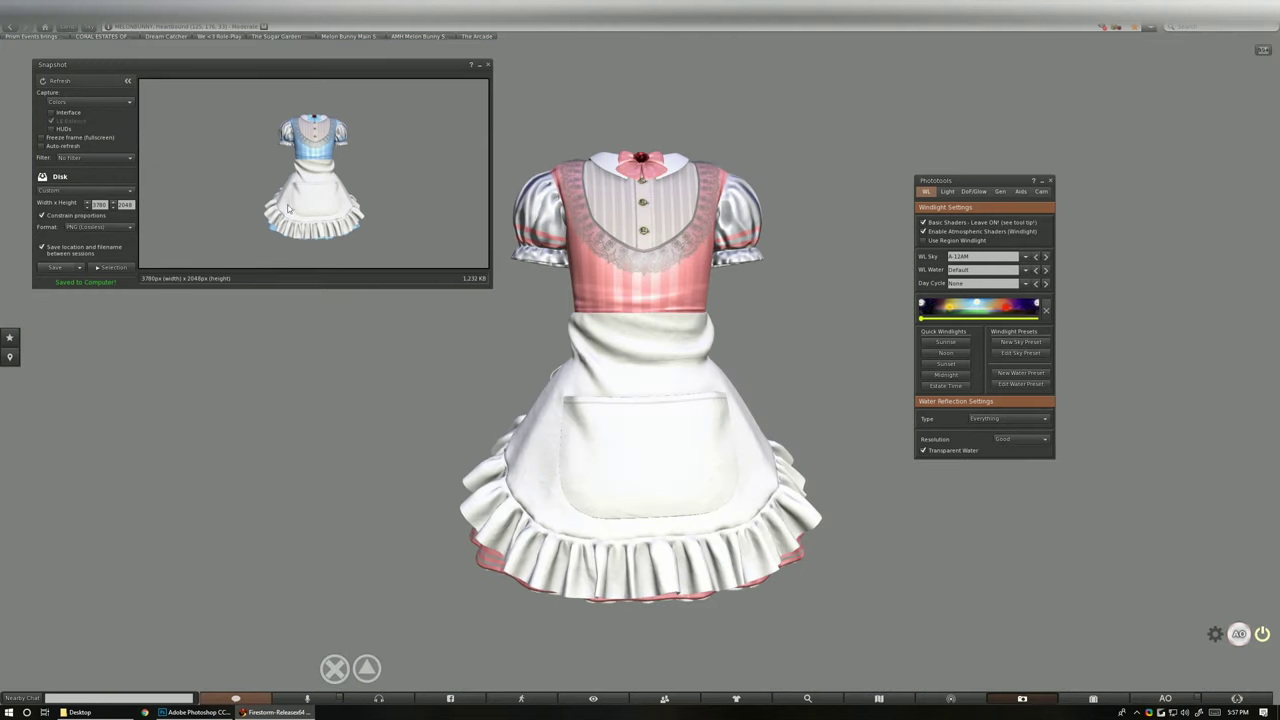
{"action": "left_click", "coordinate": [58, 81]}
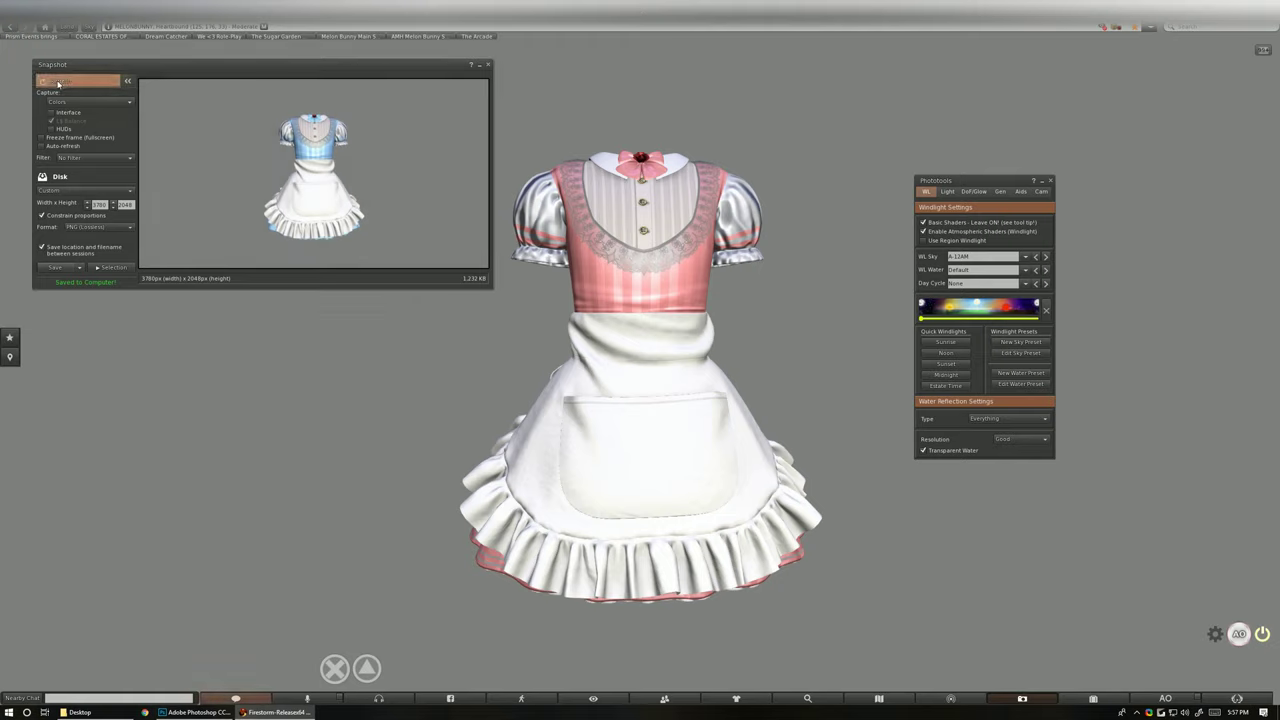
{"action": "left_click", "coordinate": [81, 268]}
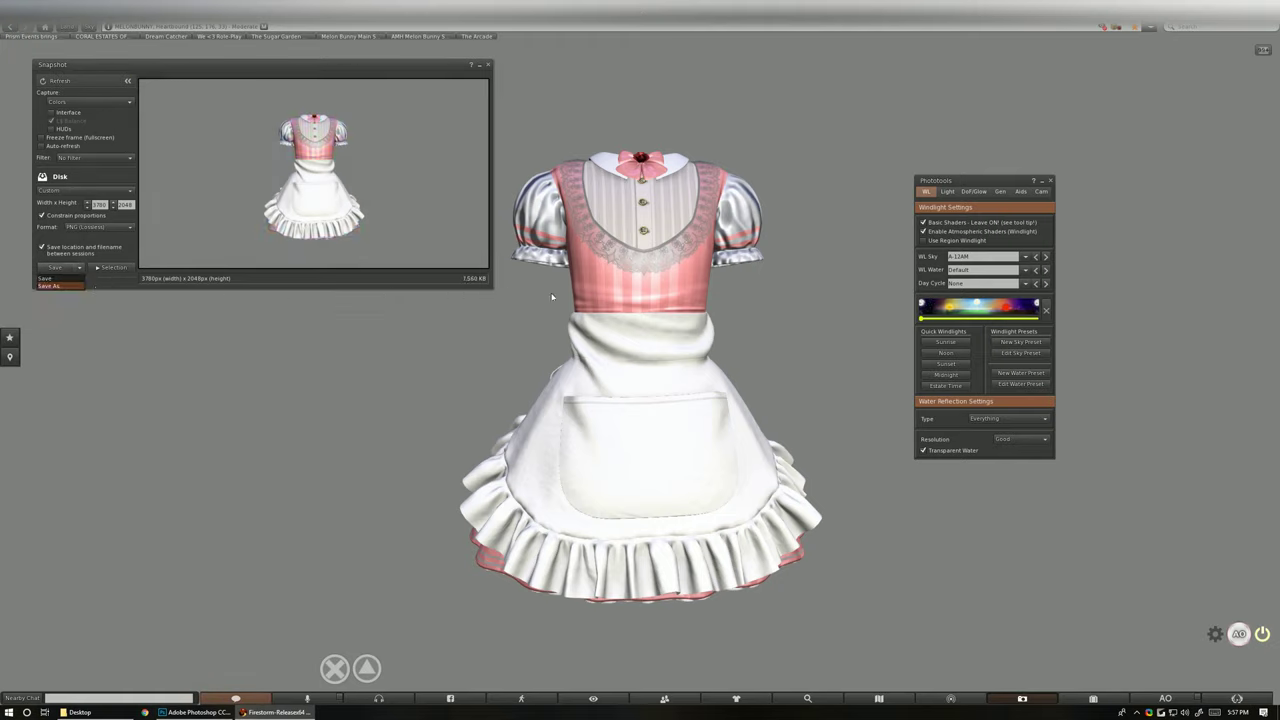
{"action": "type", "text": "HDDressLL_Pink"}
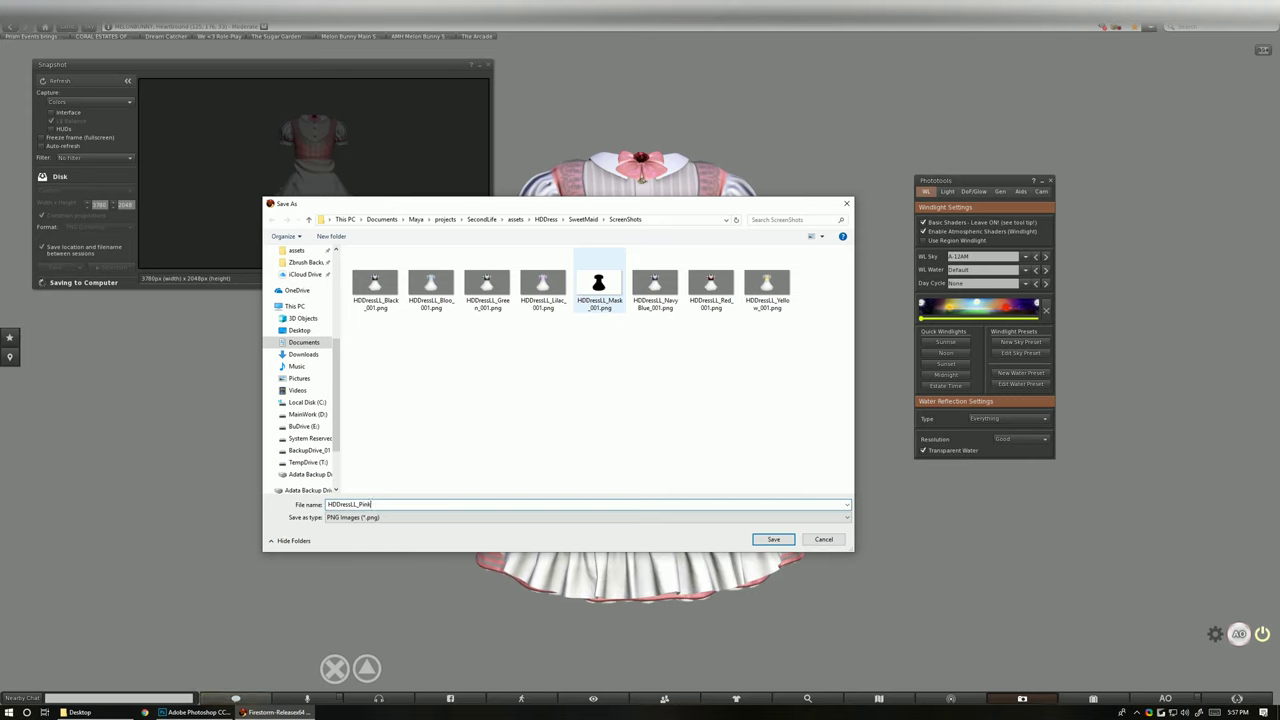
{"action": "key", "text": "Return"}
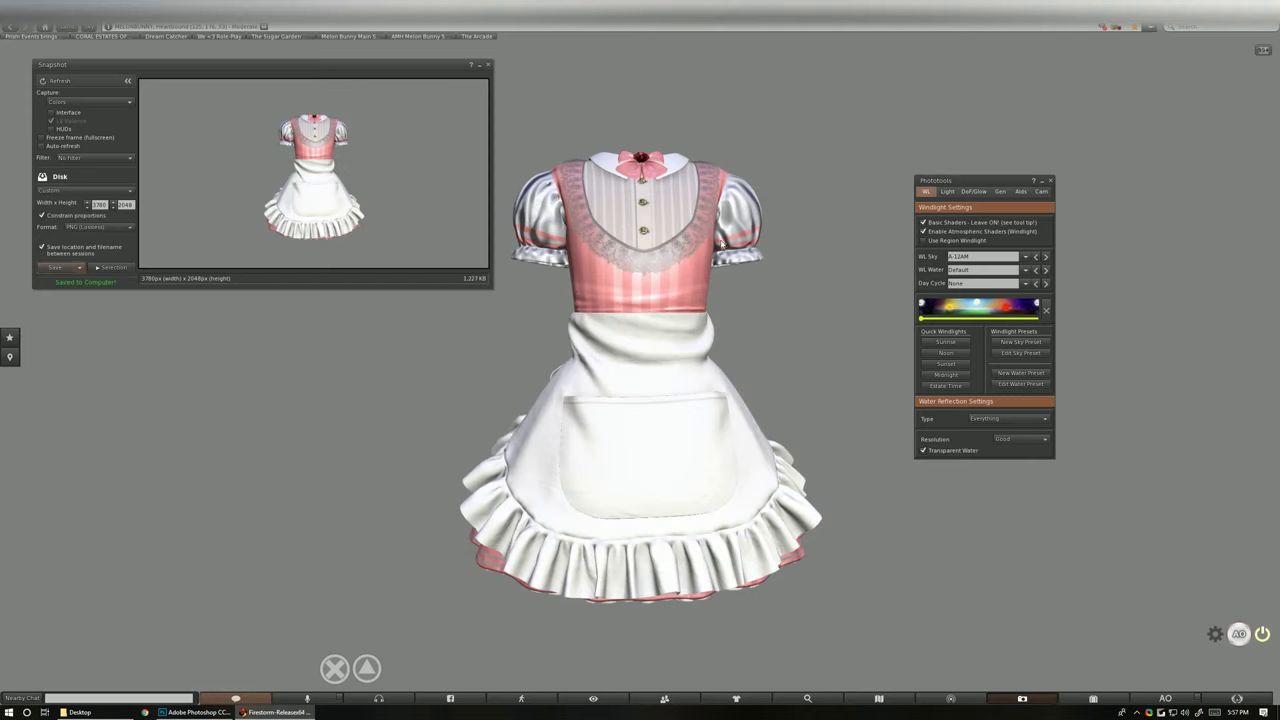
Exit the locked camera and select the whole set: the gray backdrop, the silhouette and all the dresses
{"action": "left_click", "coordinate": [367, 667]}
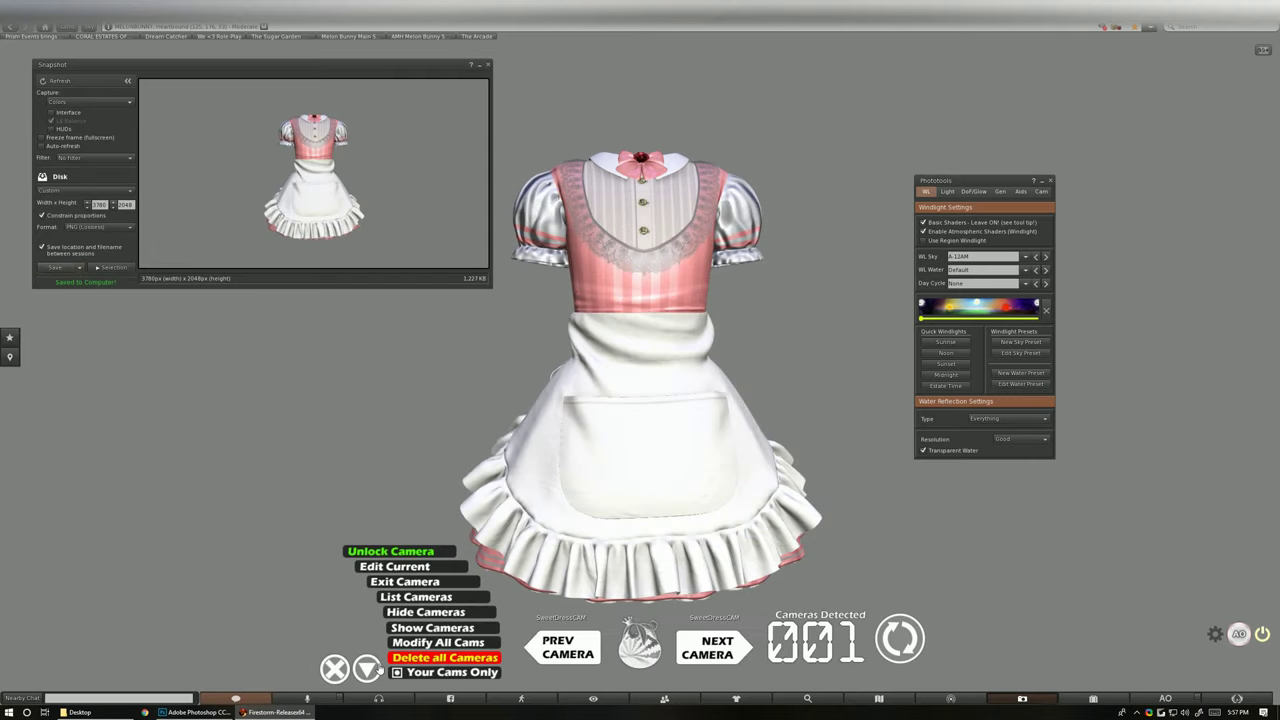
{"action": "left_click", "coordinate": [420, 580]}
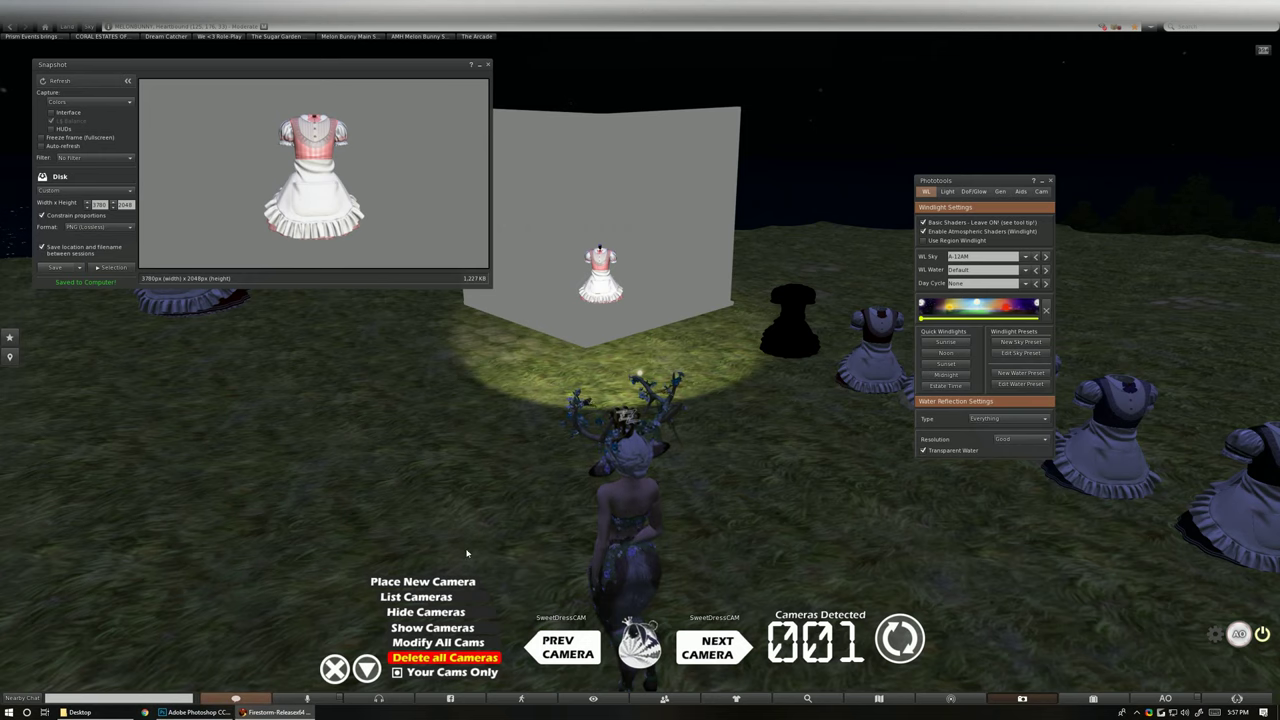
{"action": "scroll", "coordinate": [543, 400], "scroll_direction": "down", "scroll_amount": 10}
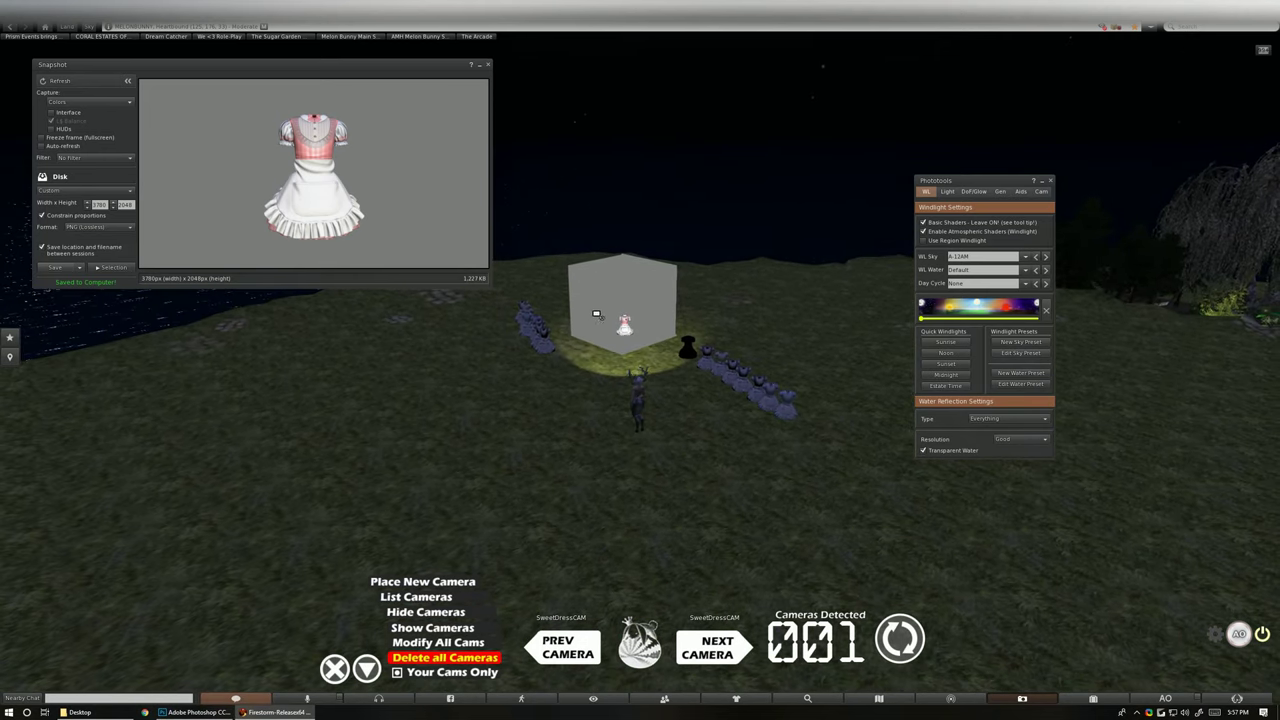
{"action": "left_click", "coordinate": [596, 314], "text": "alt"}
{"action": "right_click", "coordinate": [691, 364]}
{"action": "left_click", "coordinate": [700, 397]}
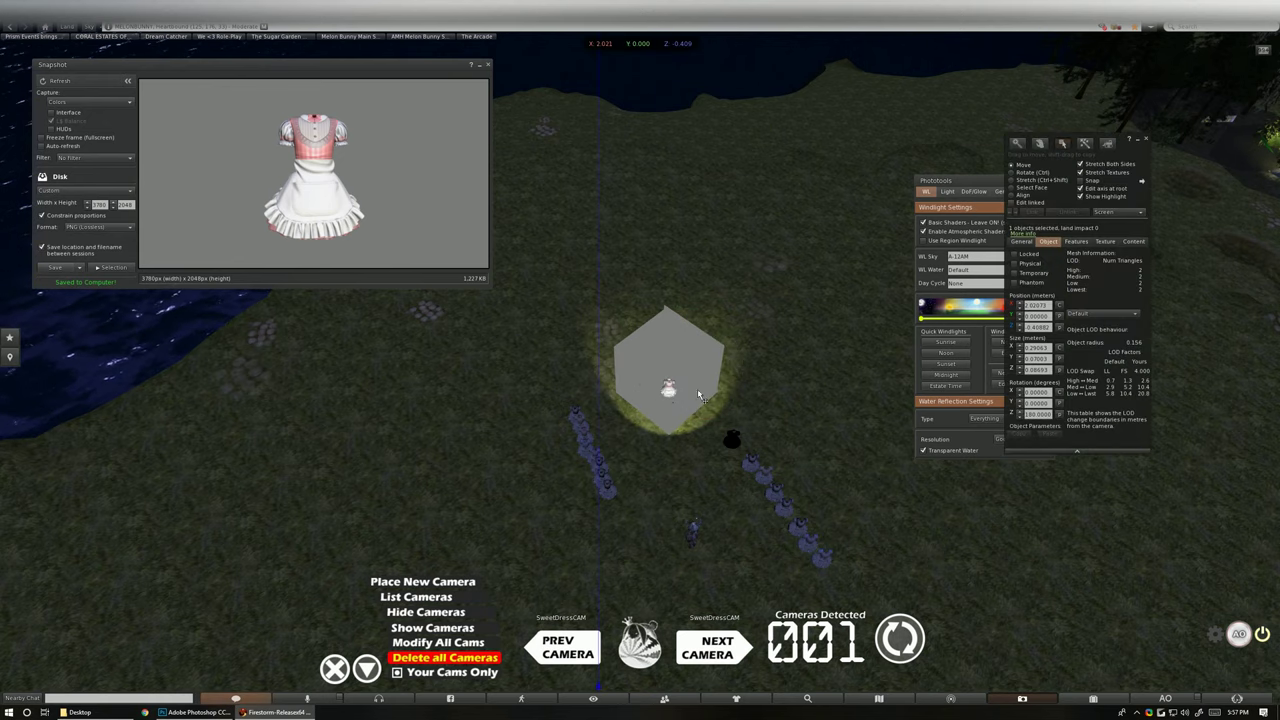
{"action": "left_click_drag", "start_coordinate": [523, 286], "coordinate": [894, 596]}
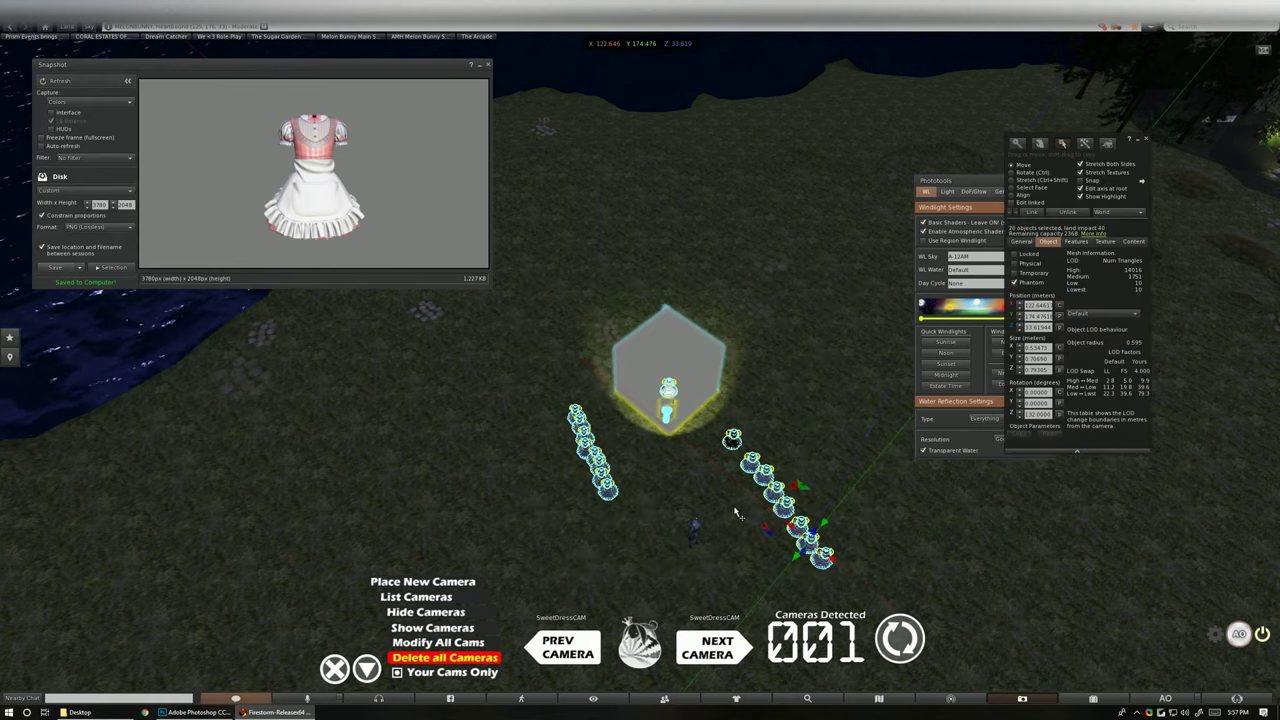
Take a copy of the selected photo set into the inventory and close the inventory window
{"action": "right_click", "coordinate": [676, 341]}
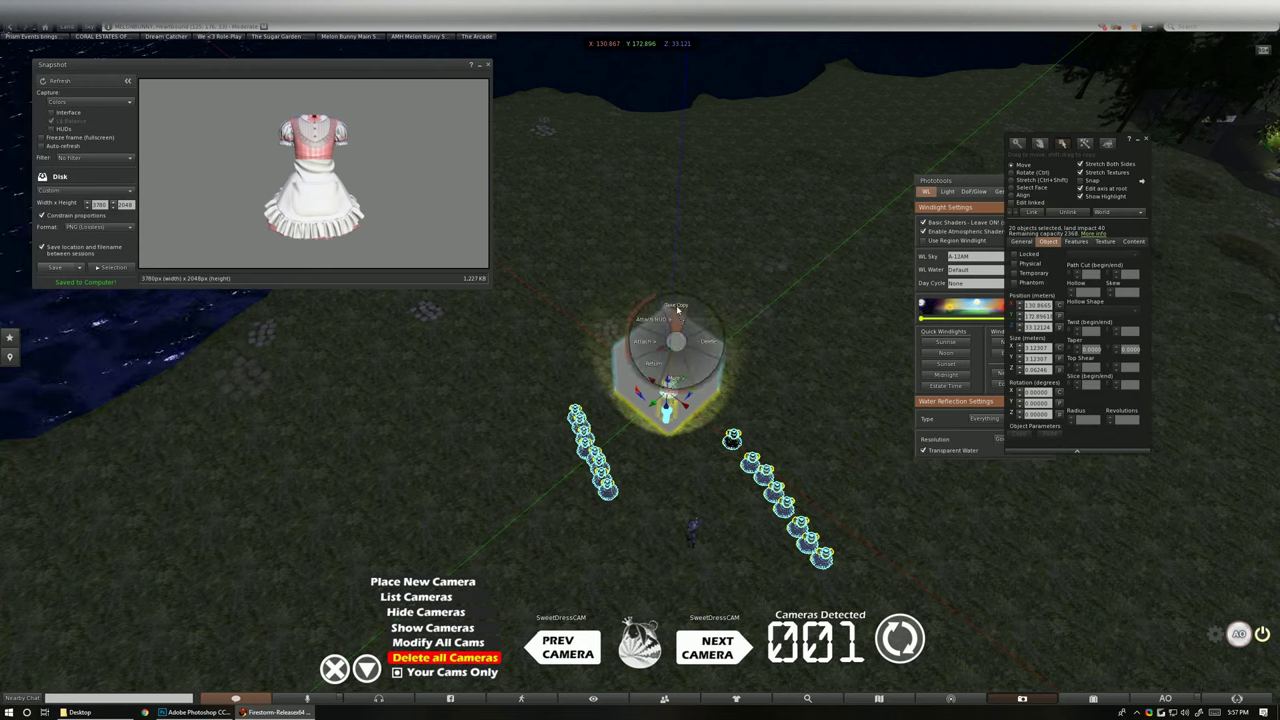
{"action": "left_click", "coordinate": [677, 311]}
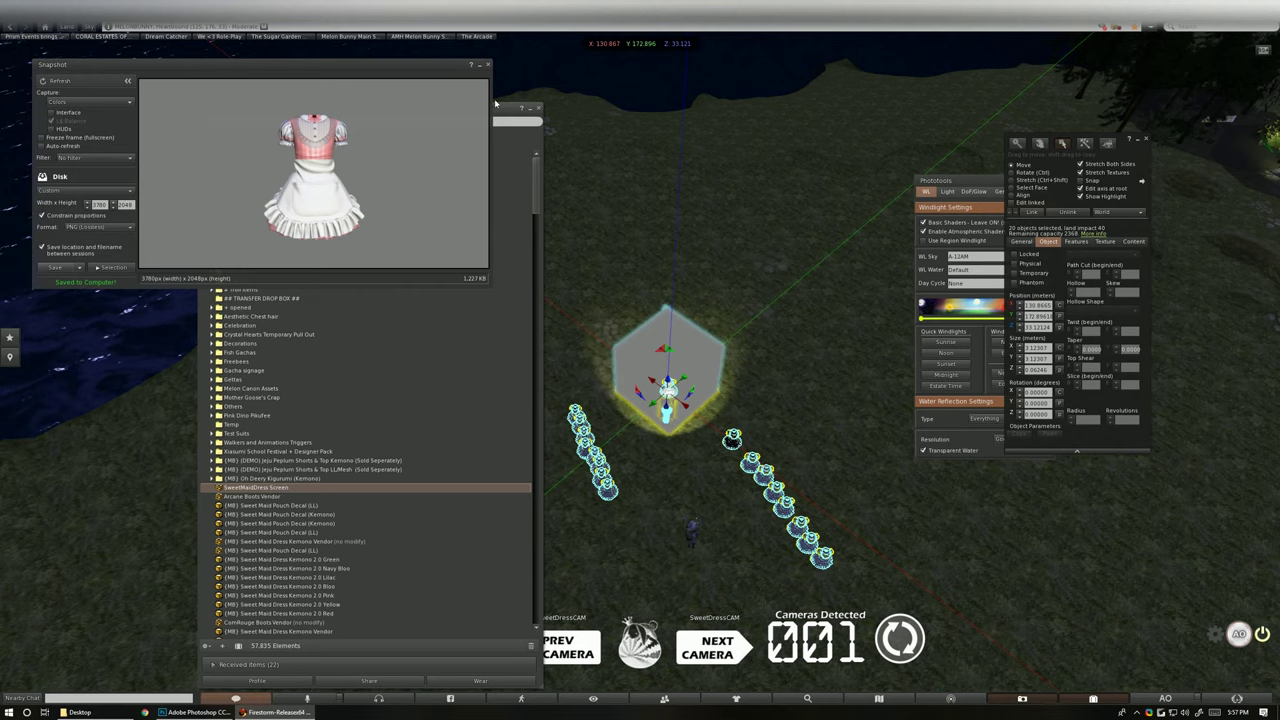
{"action": "left_click_drag", "start_coordinate": [505, 112], "coordinate": [1196, 76]}
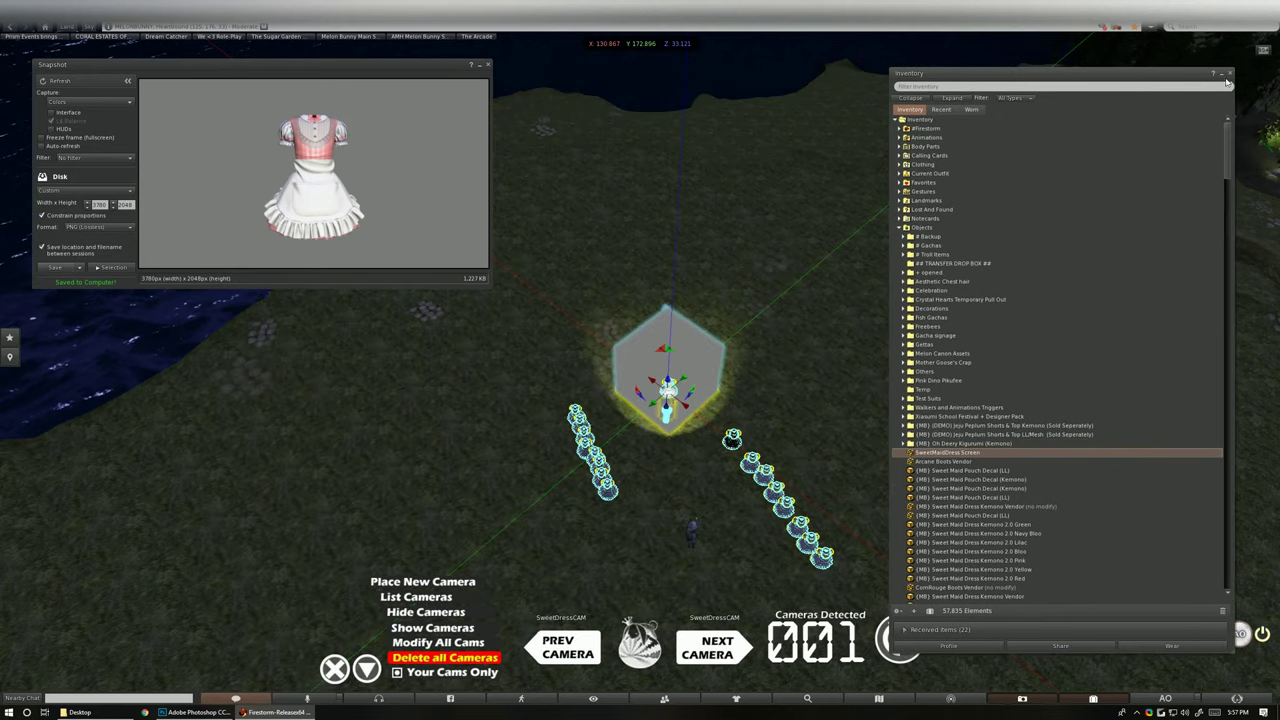
{"action": "left_click", "coordinate": [1233, 73]}
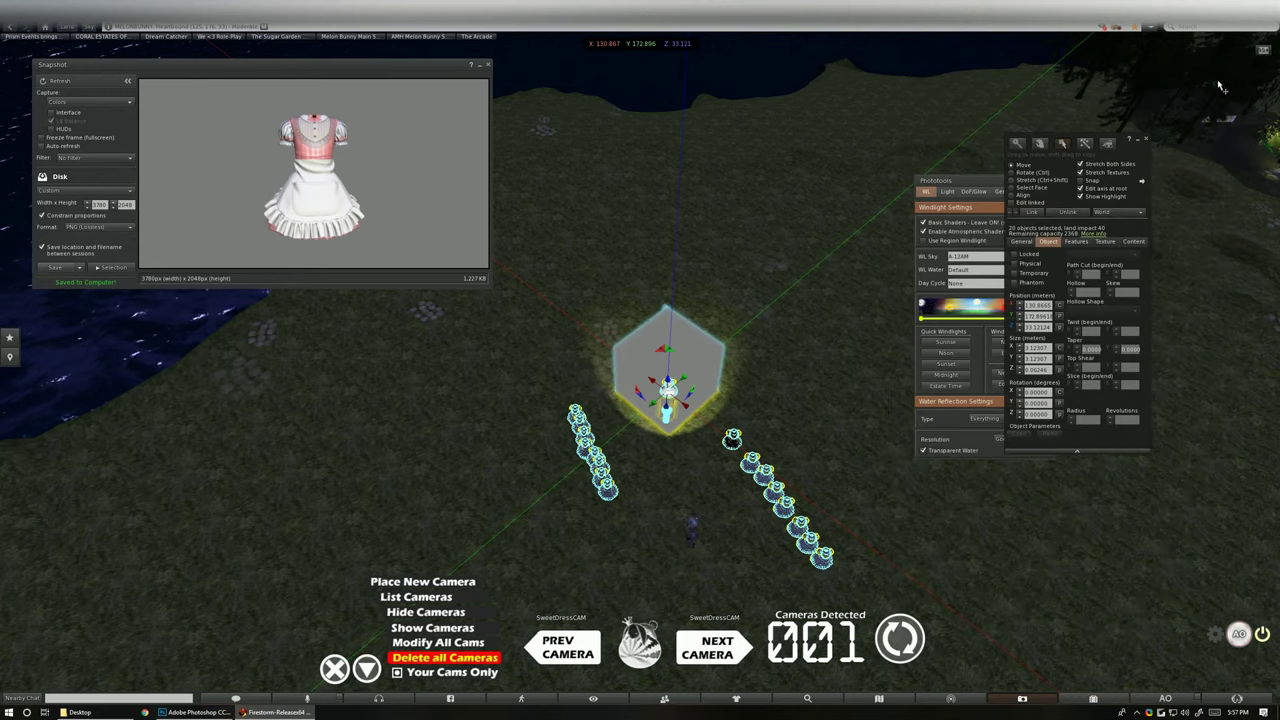
Deselect the set, return to the avatar view and switch to Adobe Photoshop CC
{"action": "left_click", "coordinate": [795, 373]}
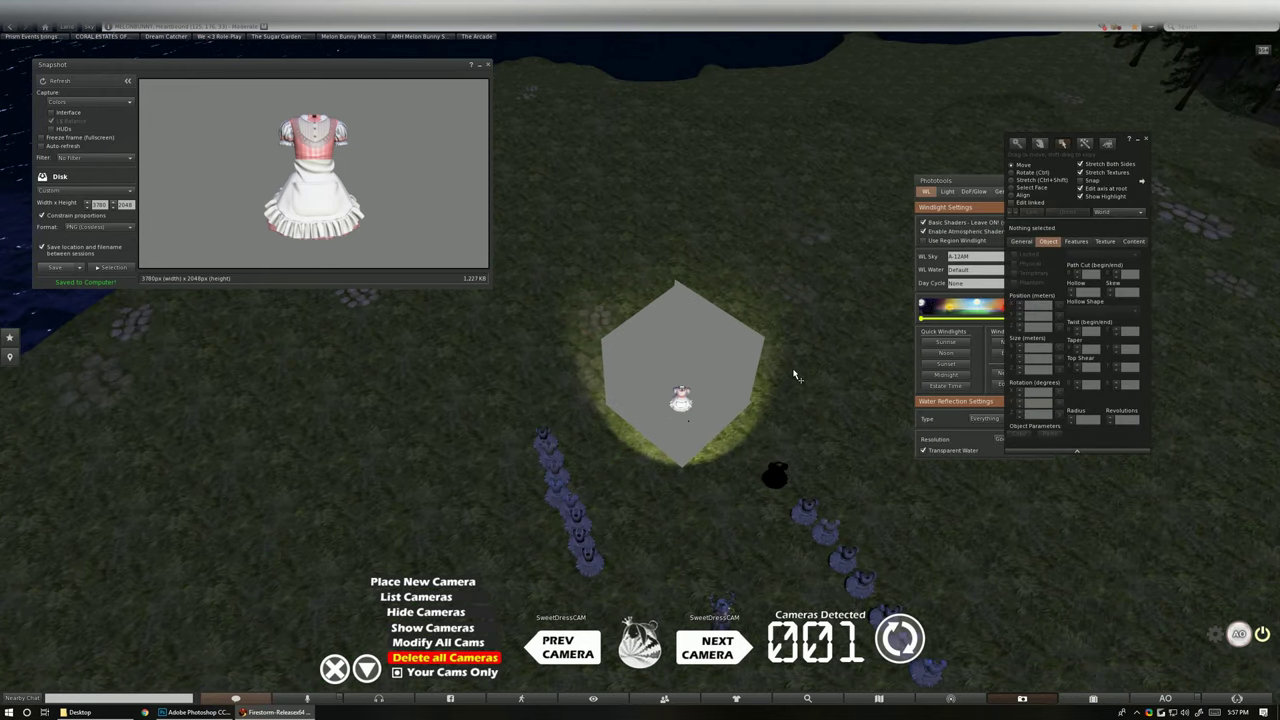
{"action": "key", "text": "Escape"}
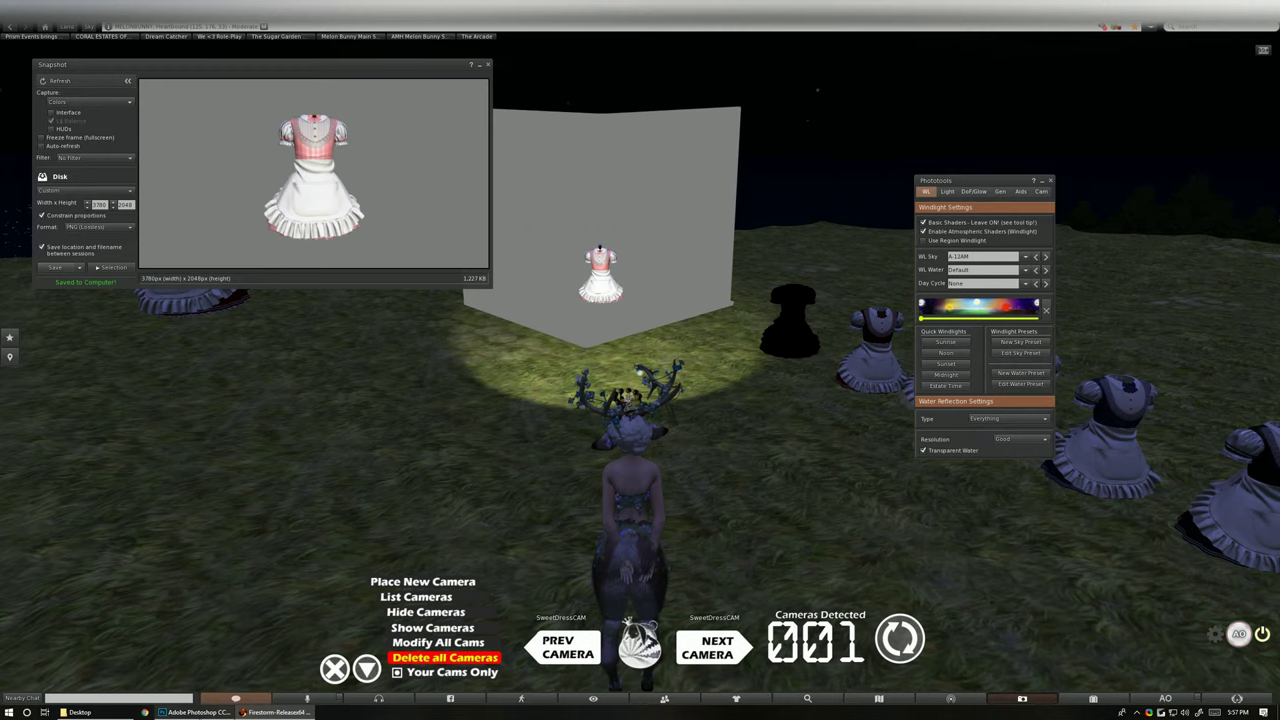
{"action": "left_click", "coordinate": [196, 712]}
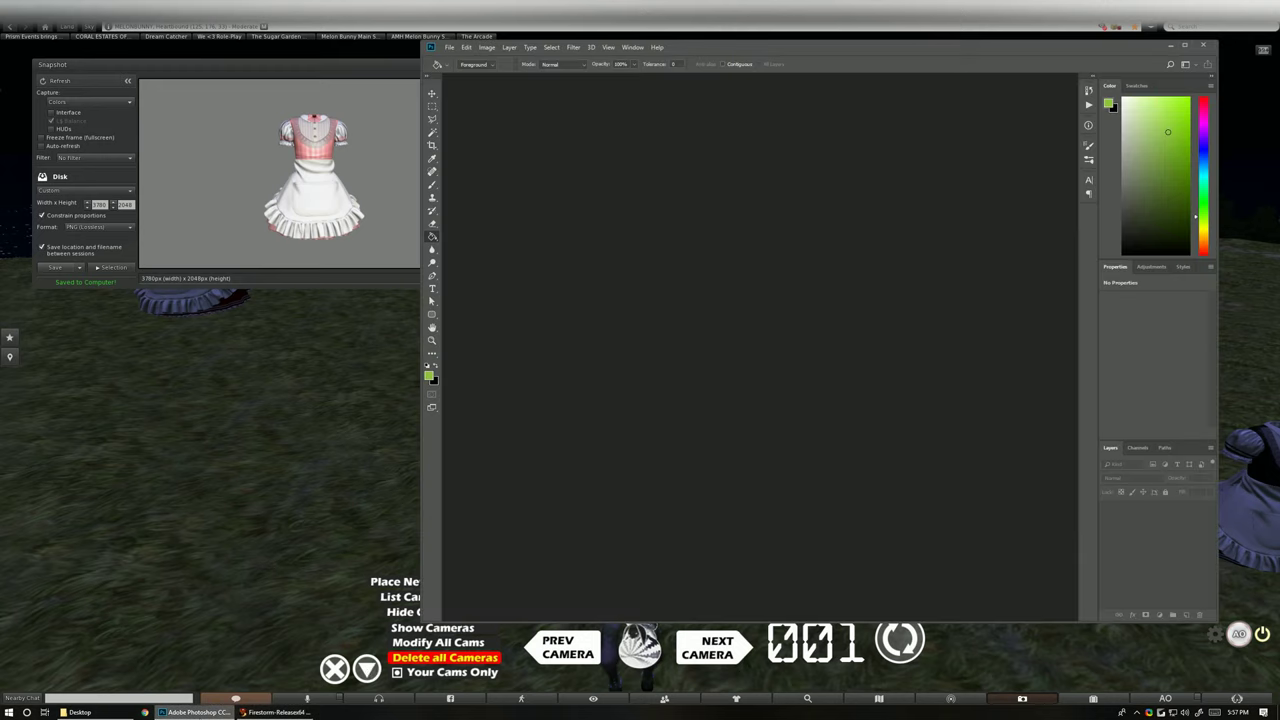
Open HDDressLL_Mask_001.png from the ScreenShots folder inside the SweetMaid project folder
{"action": "left_click", "coordinate": [450, 48]}
{"action": "left_click", "coordinate": [470, 68]}
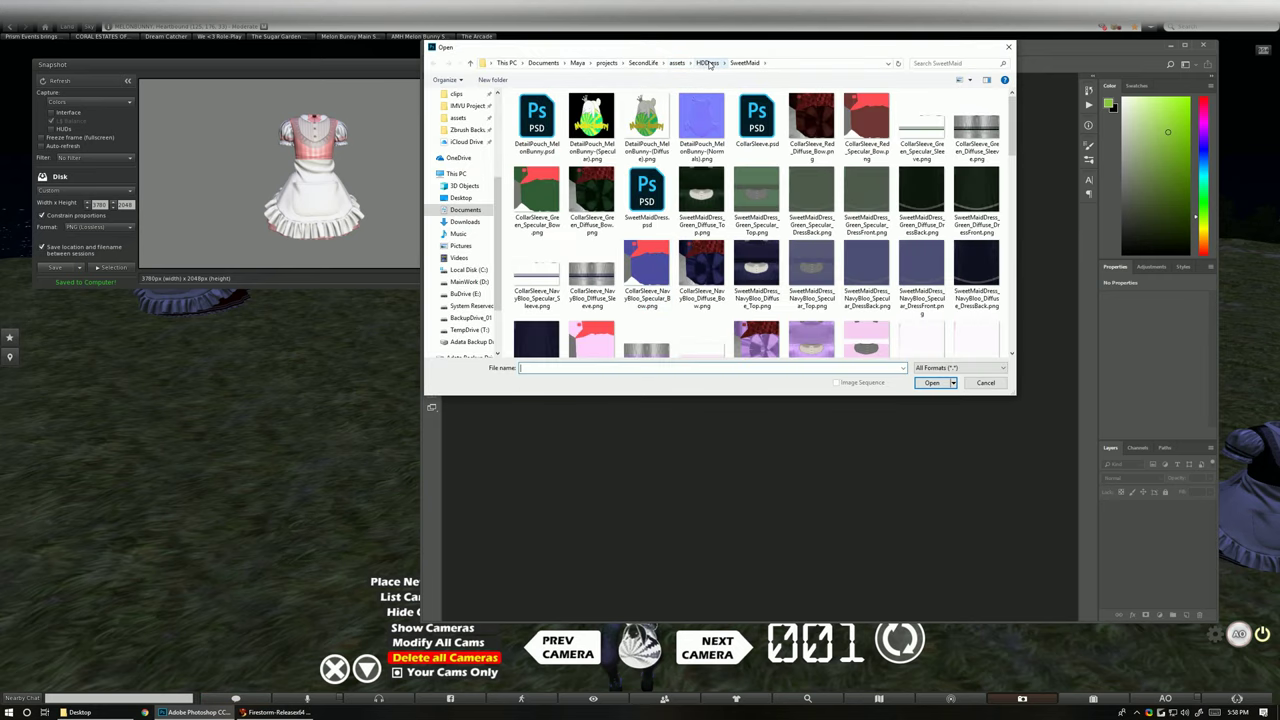
{"action": "left_click_drag", "start_coordinate": [1011, 160], "coordinate": [1011, 334]}
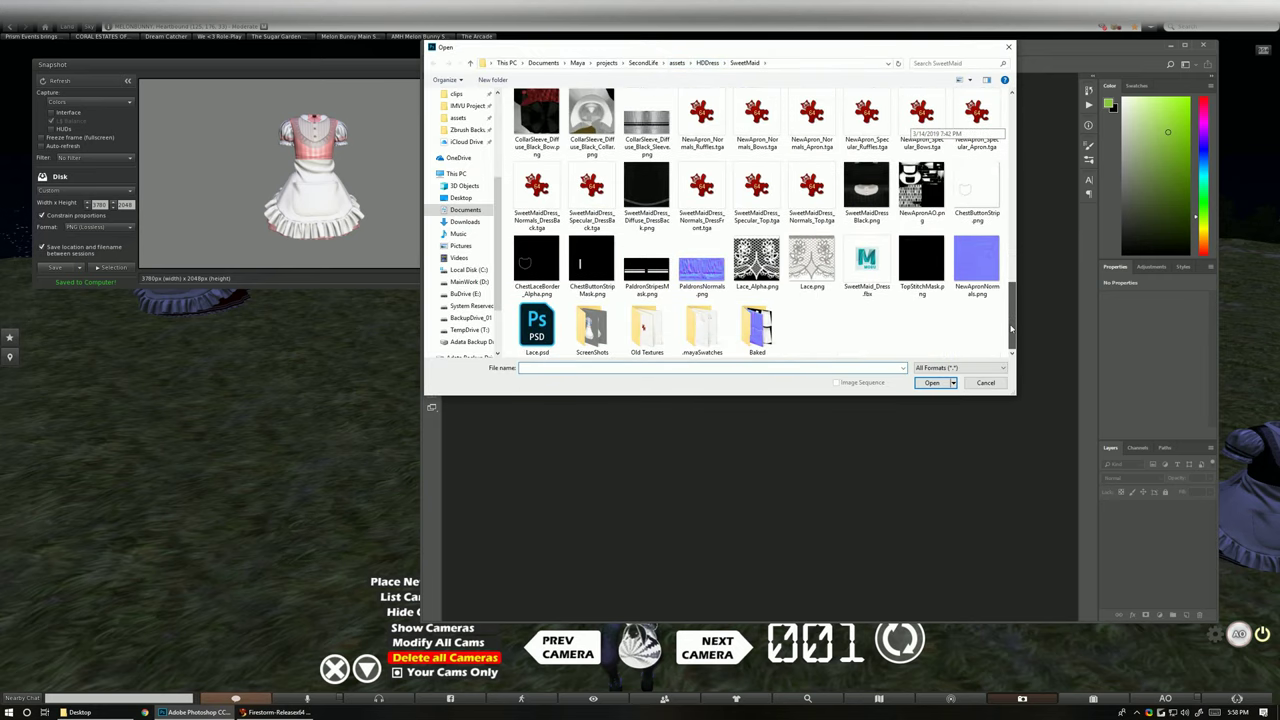
{"action": "double_click", "coordinate": [591, 330]}
{"action": "left_click", "coordinate": [765, 120]}
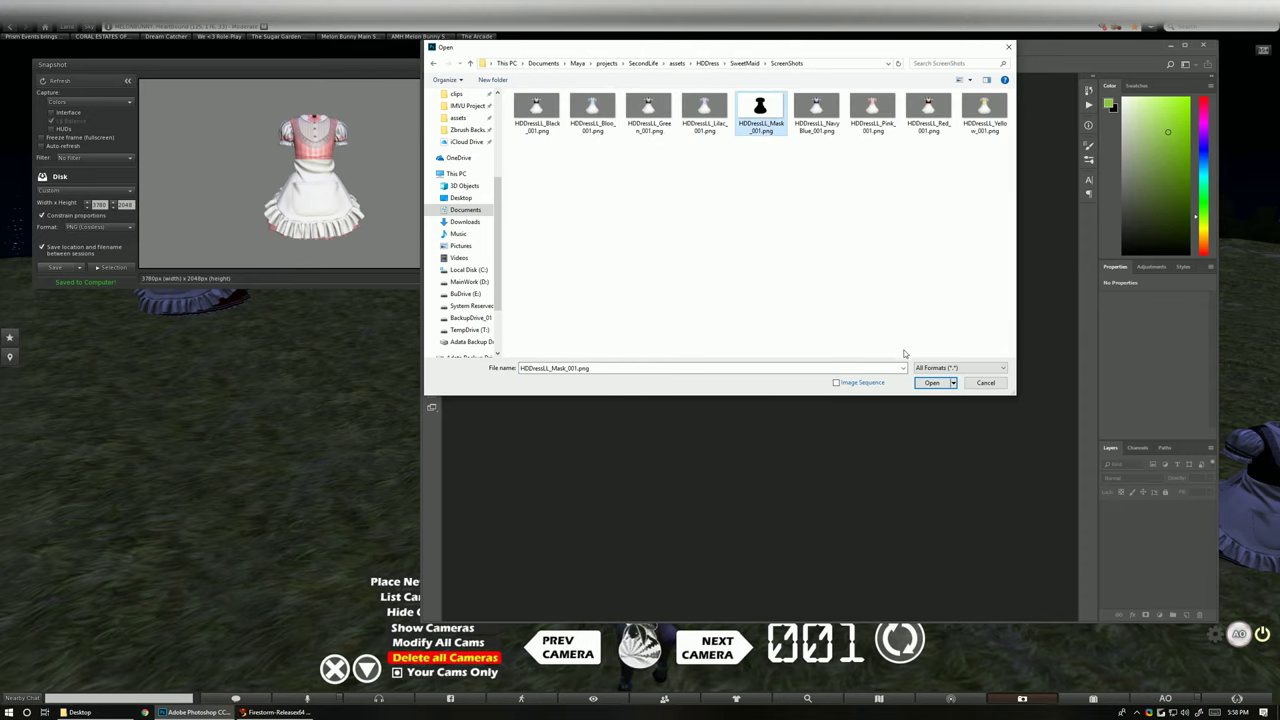
{"action": "left_click", "coordinate": [931, 383]}
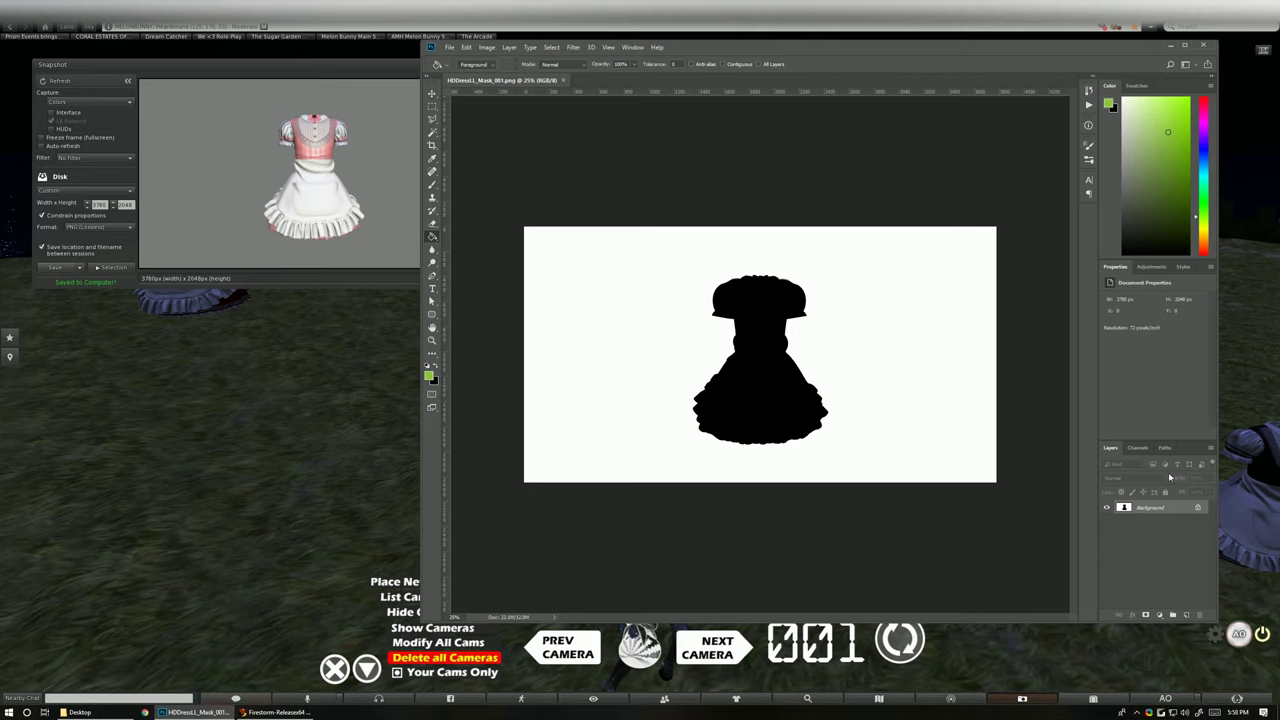
Convert the locked background into a regular layer named AlphaMask
{"action": "double_click", "coordinate": [1153, 508]}
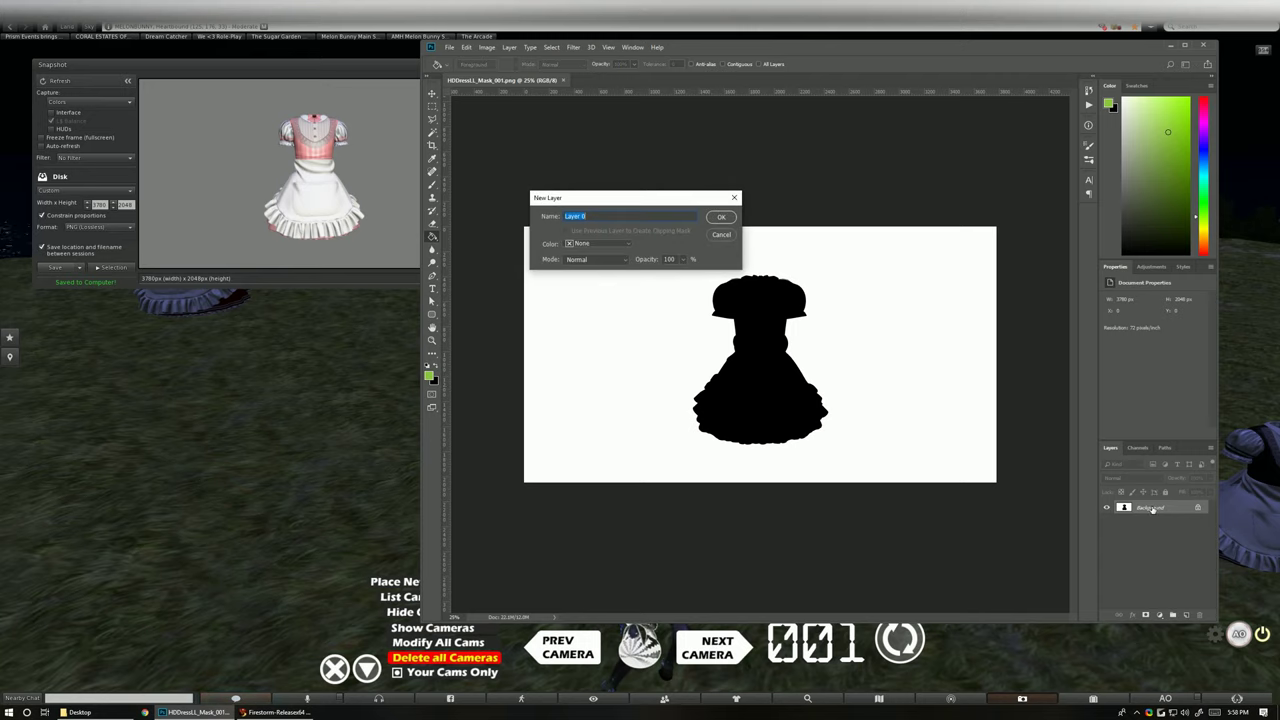
{"action": "type", "text": "AlphaMask"}
{"action": "key", "text": "Return"}
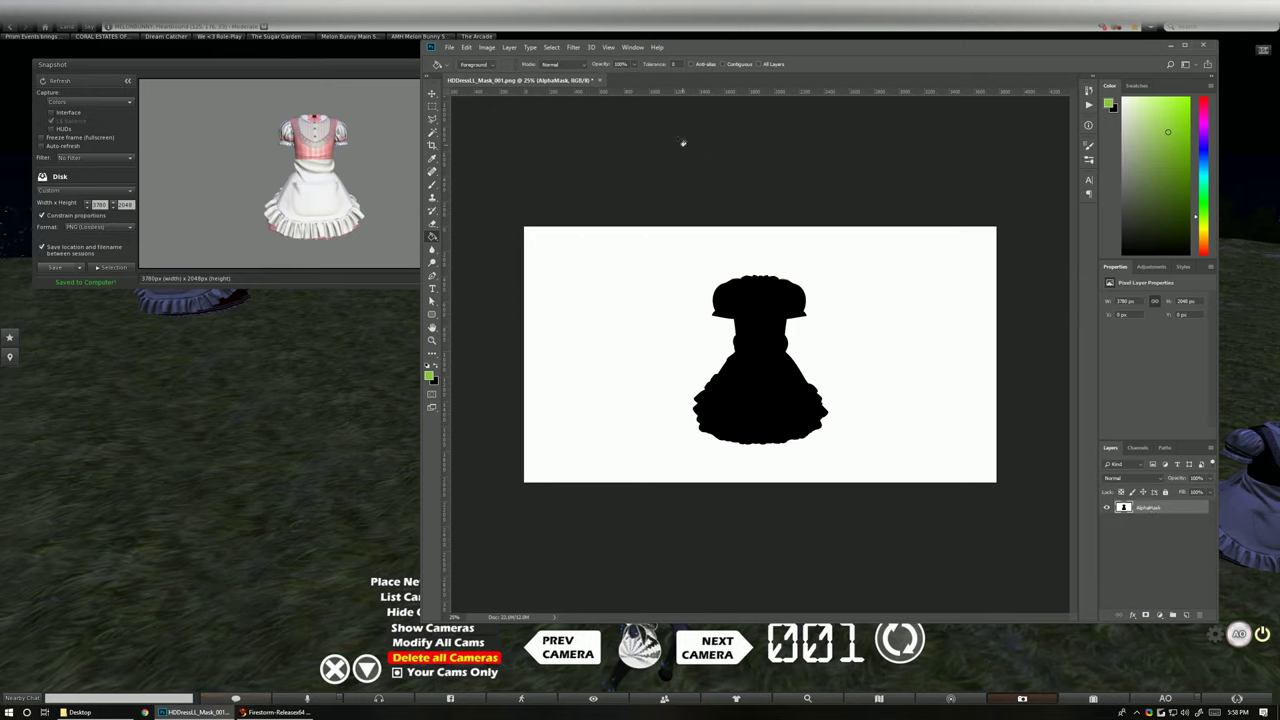
Invert the AlphaMask layer's colors so the dress silhouette is white on black
{"action": "left_click", "coordinate": [487, 47]}
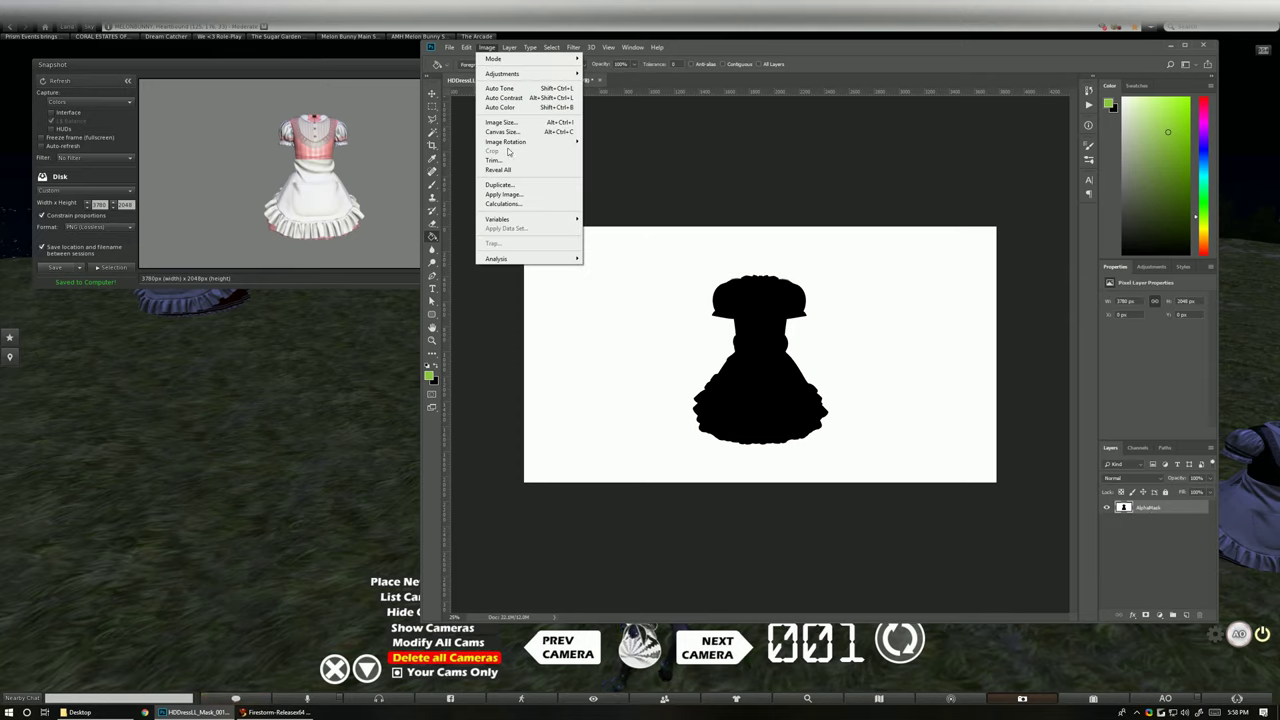
{"action": "mouse_move", "coordinate": [514, 64]}
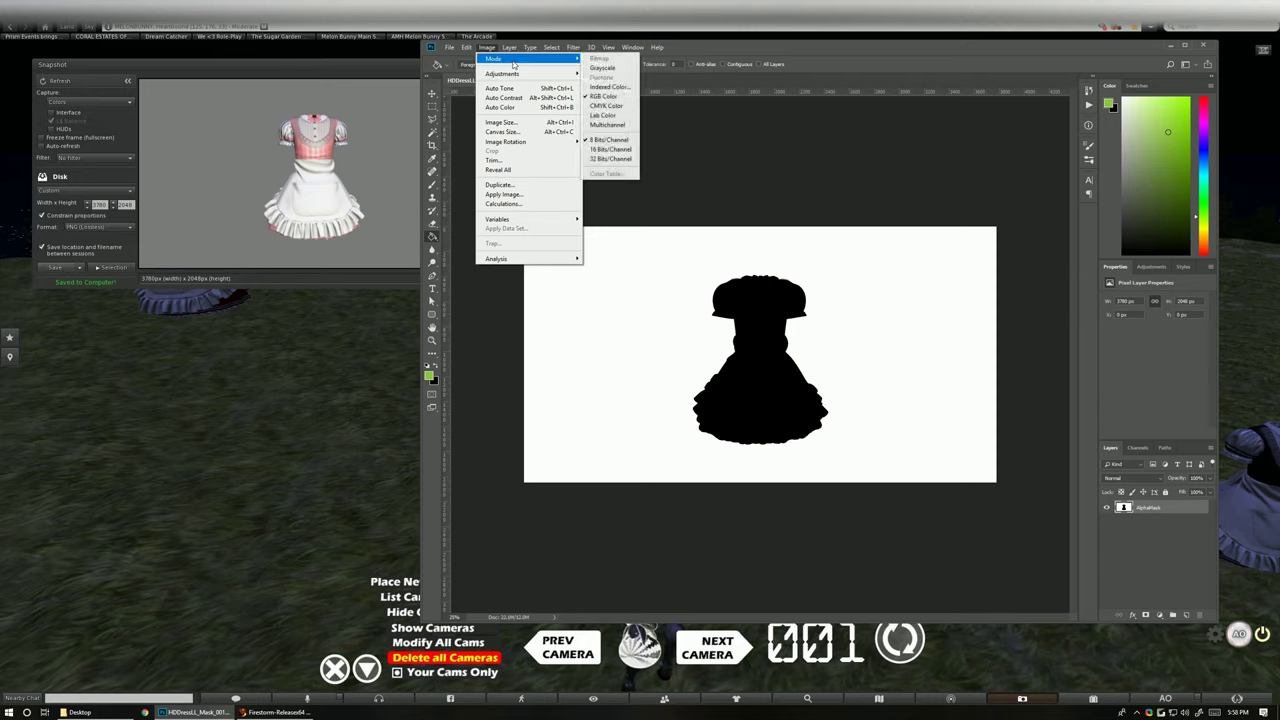
{"action": "mouse_move", "coordinate": [466, 47]}
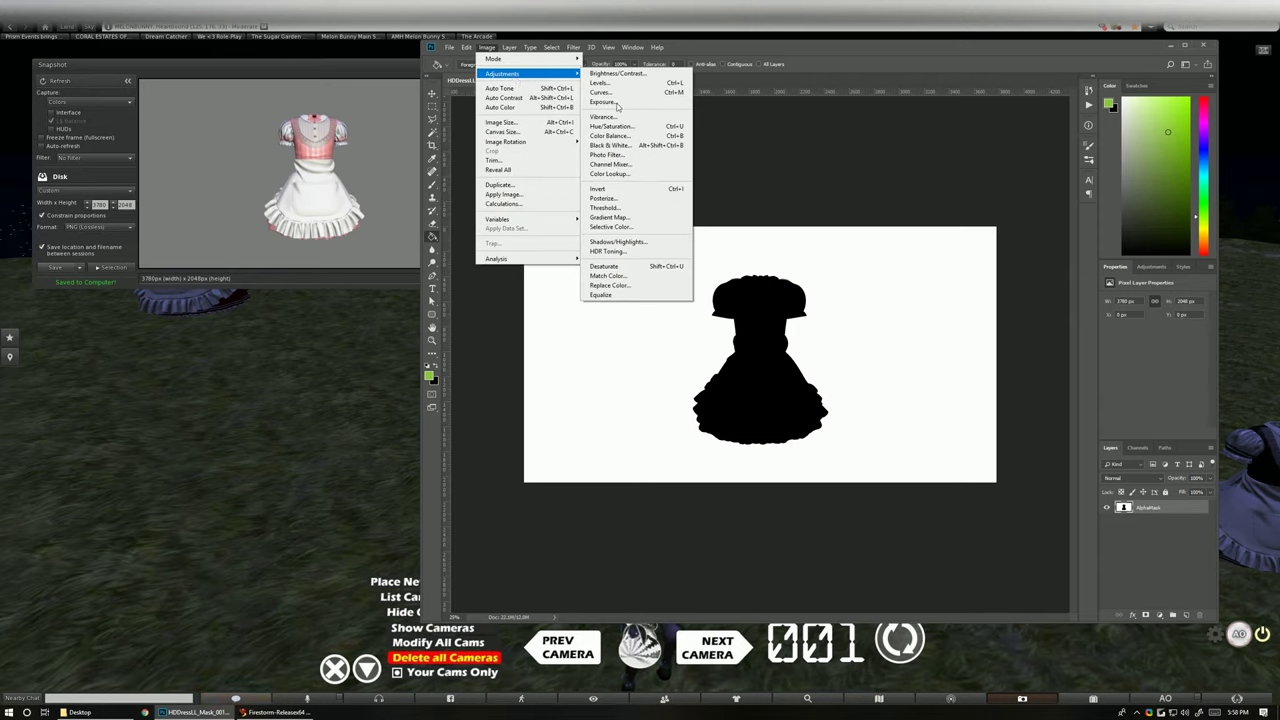
{"action": "left_click", "coordinate": [634, 189]}
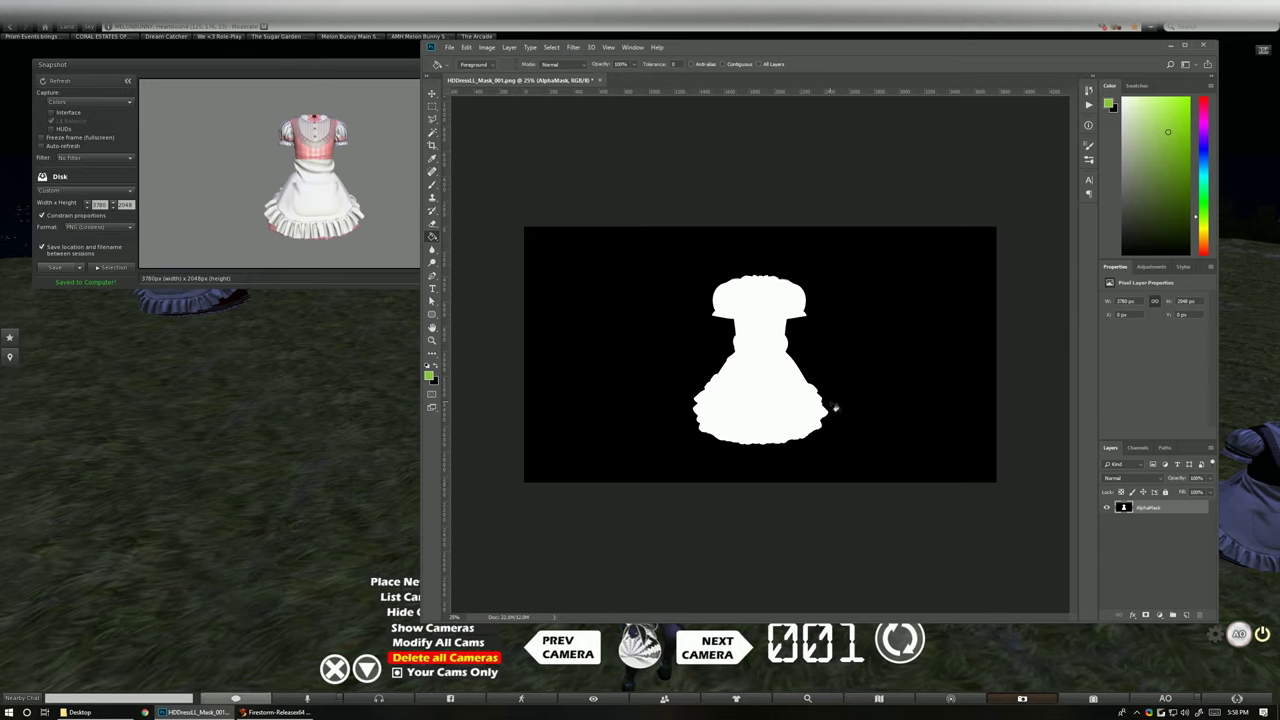
Select the entire canvas and copy the inverted mask image
{"action": "left_click", "coordinate": [466, 47]}
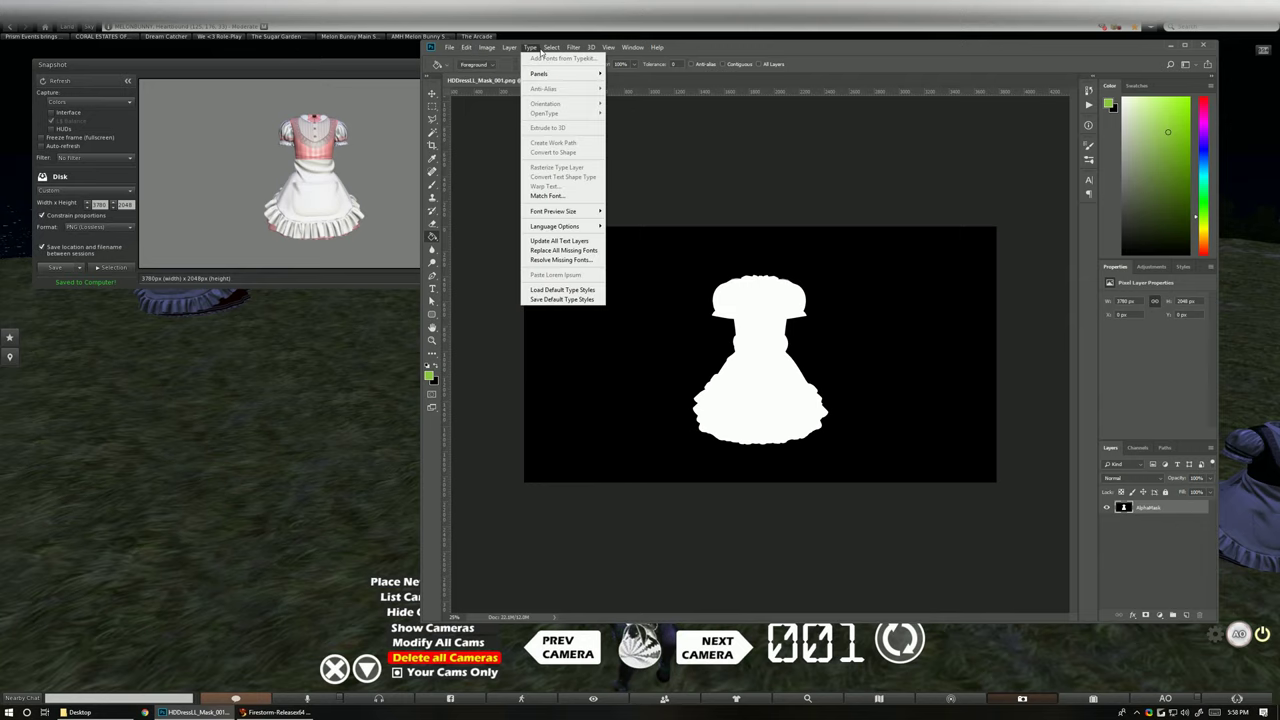
{"action": "left_click", "coordinate": [564, 60]}
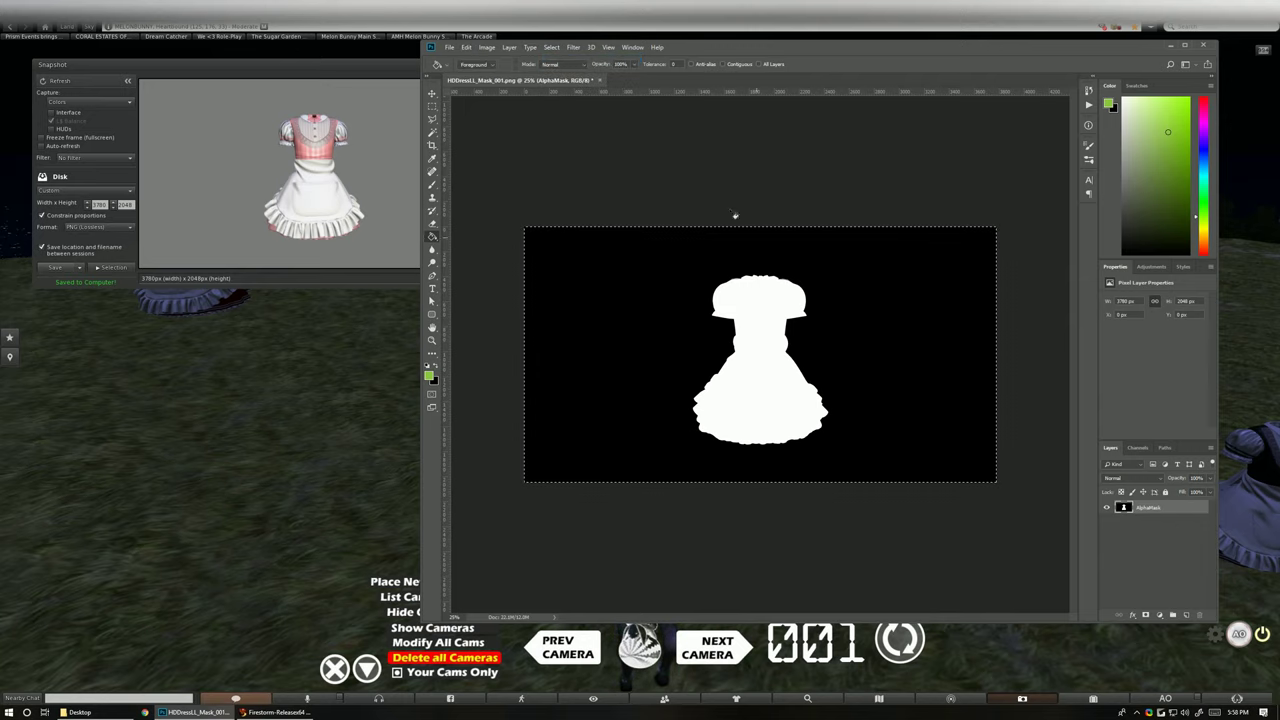
{"action": "left_click", "coordinate": [466, 47]}
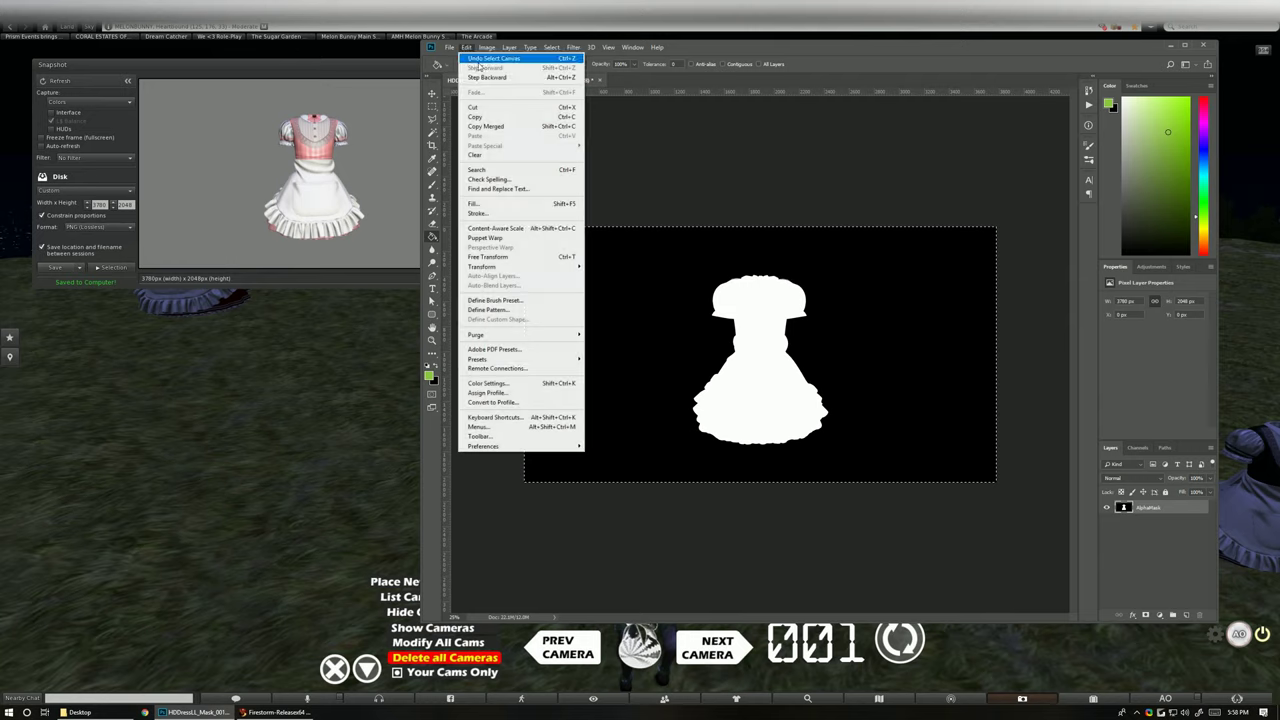
{"action": "left_click", "coordinate": [486, 118]}
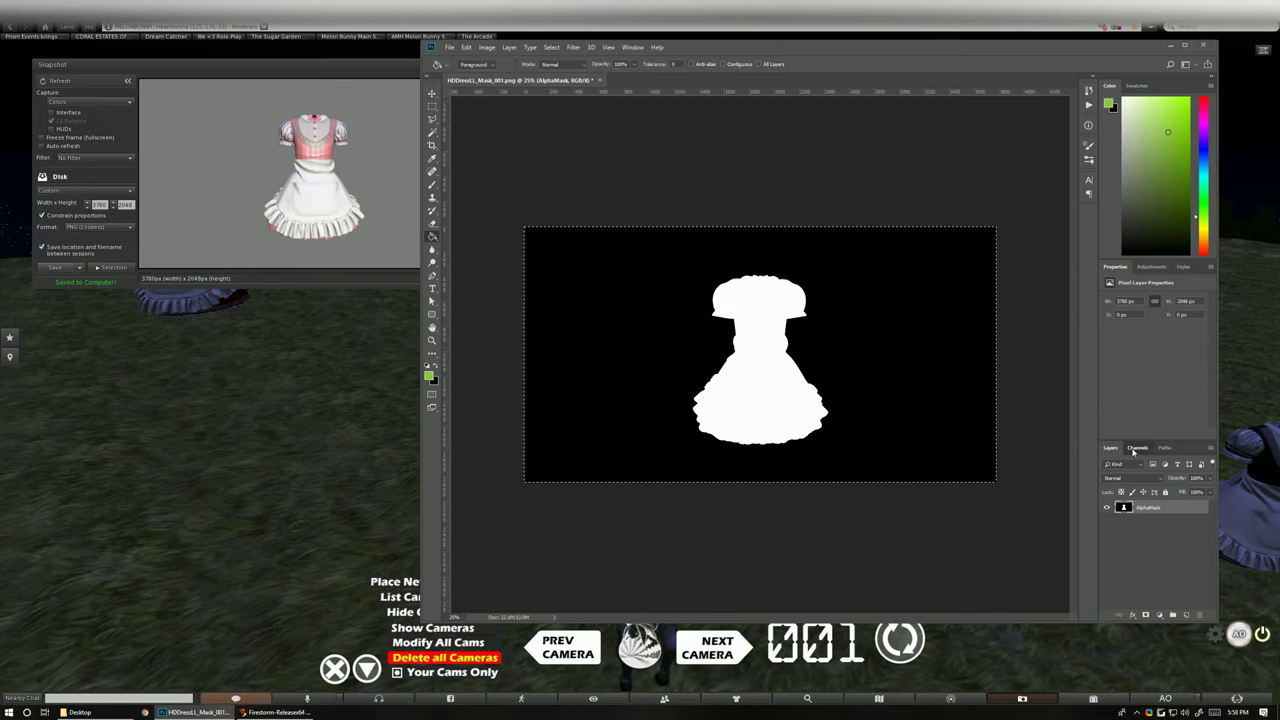
Create a new alpha channel, paste the copied mask into it and clear the selection
{"action": "left_click", "coordinate": [1138, 448]}
{"action": "left_click", "coordinate": [1185, 614]}
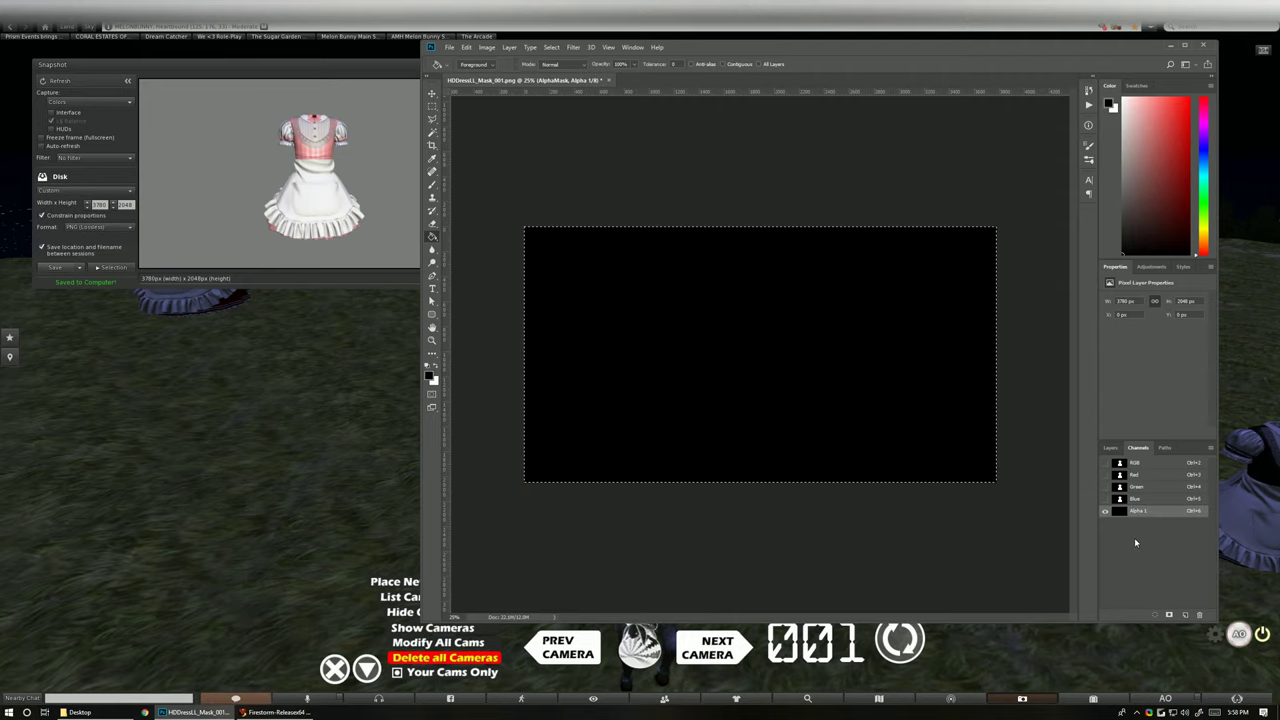
{"action": "left_click", "coordinate": [466, 47]}
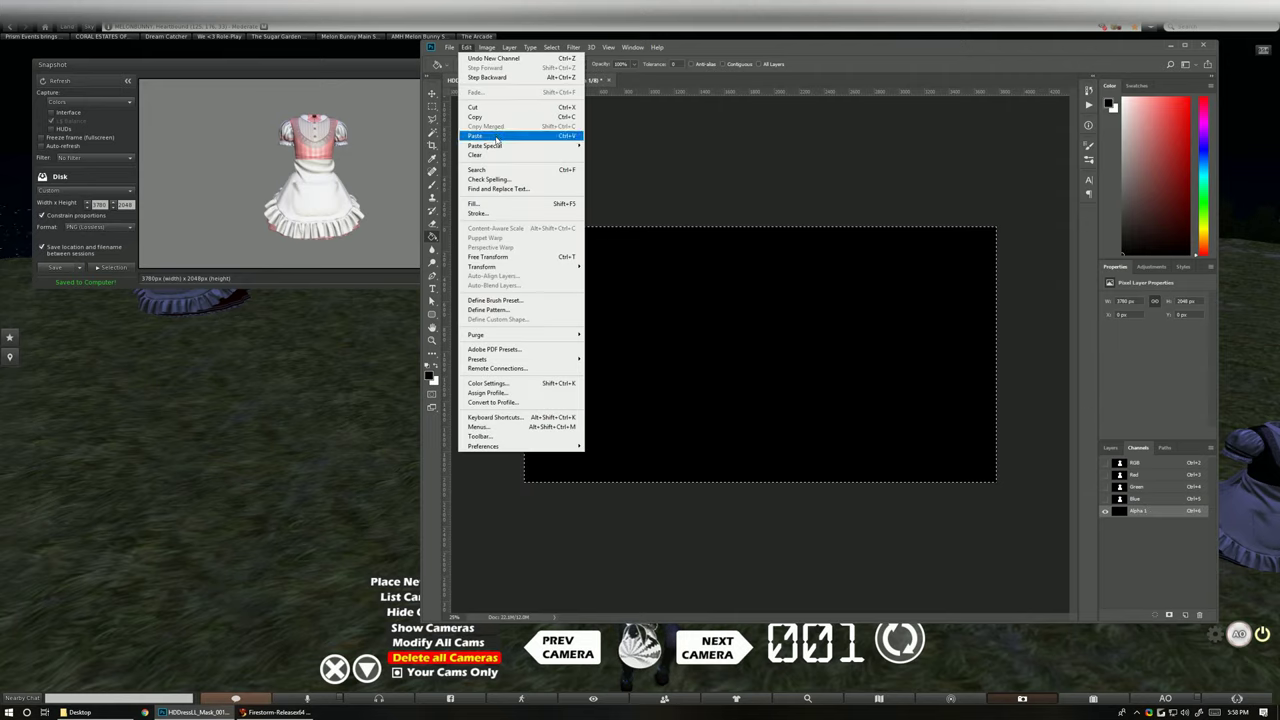
{"action": "left_click", "coordinate": [520, 135]}
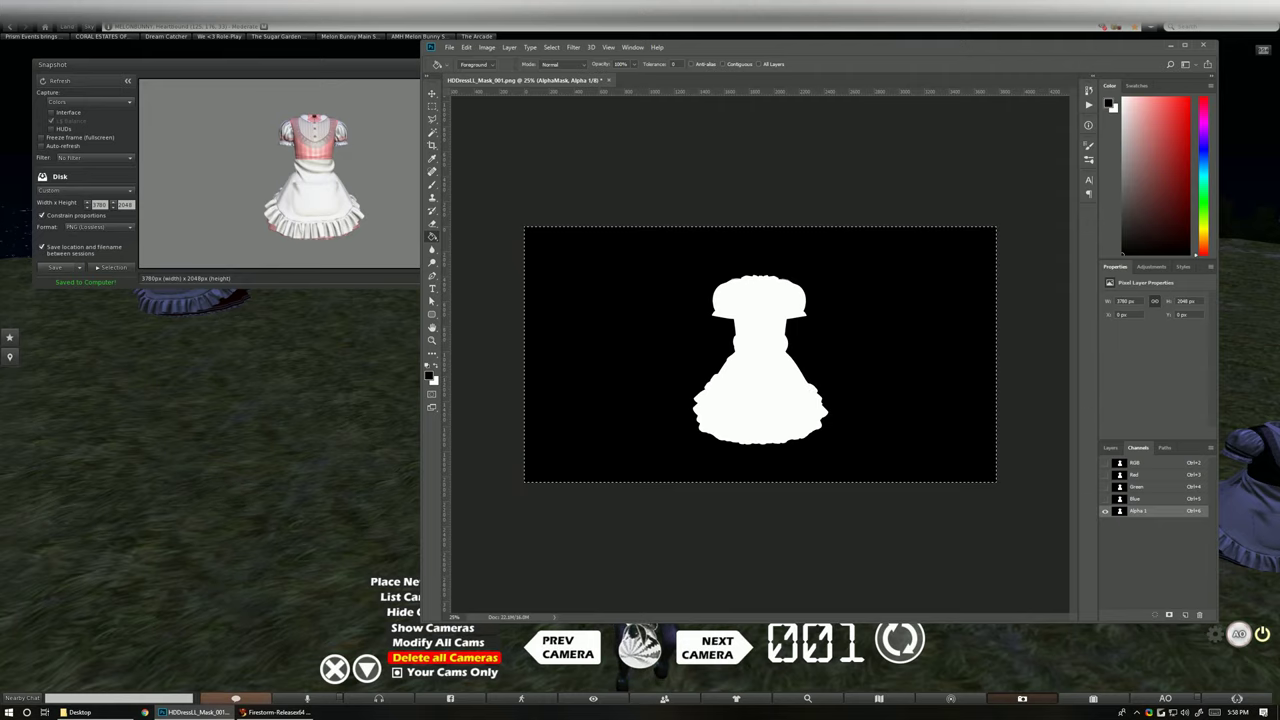
{"action": "left_click", "coordinate": [552, 48]}
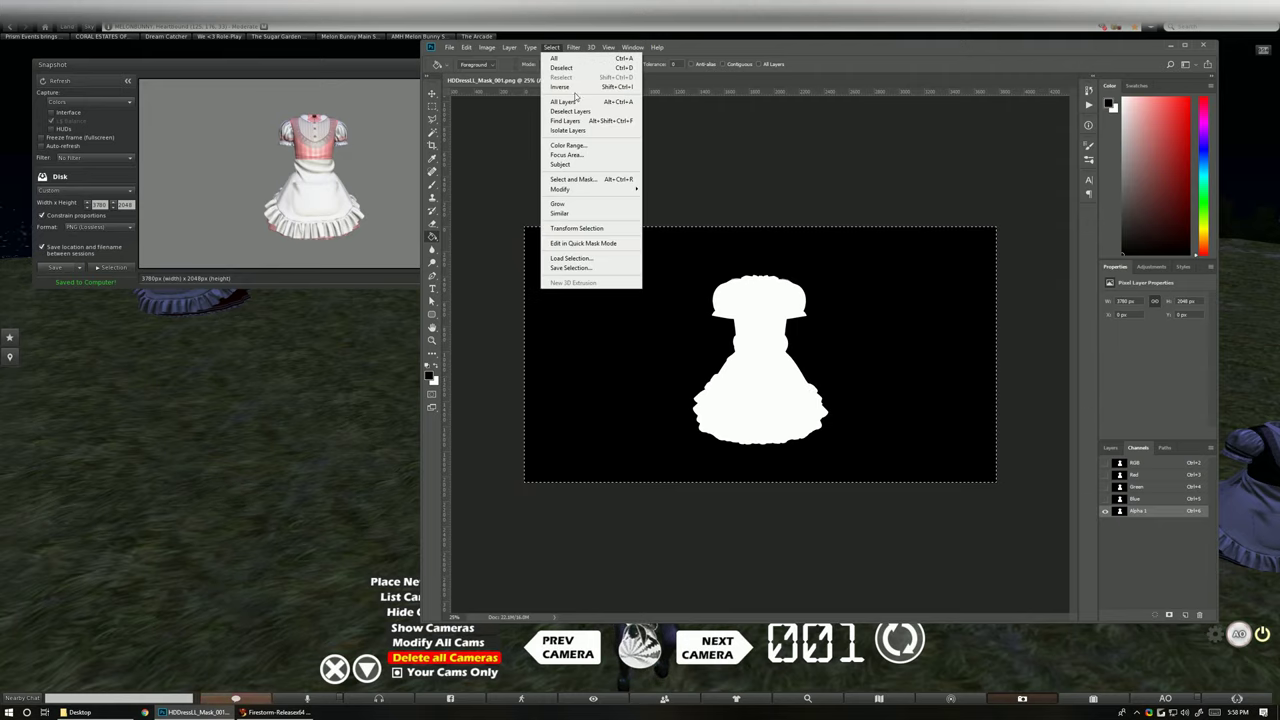
{"action": "left_click", "coordinate": [577, 70]}
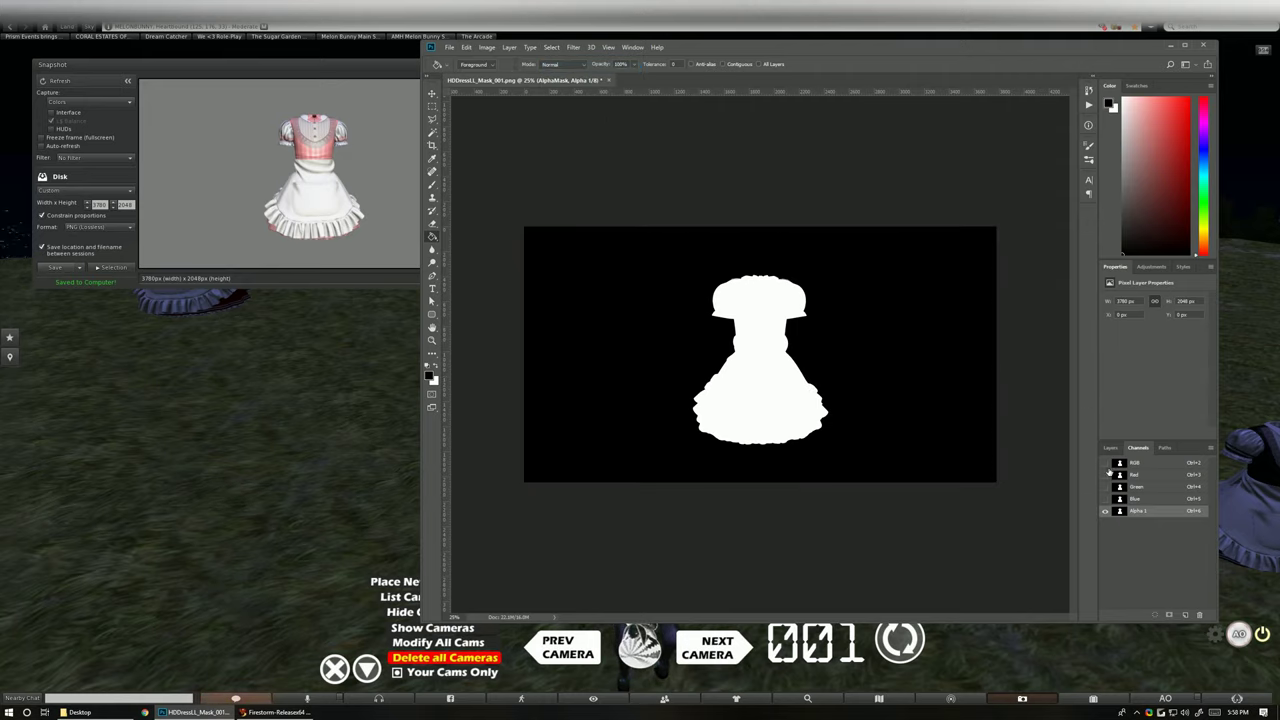
Reactivate the RGB composite channel, return to the layers and hide the AlphaMask layer
{"action": "left_click", "coordinate": [1141, 465]}
{"action": "left_click", "coordinate": [1112, 449]}
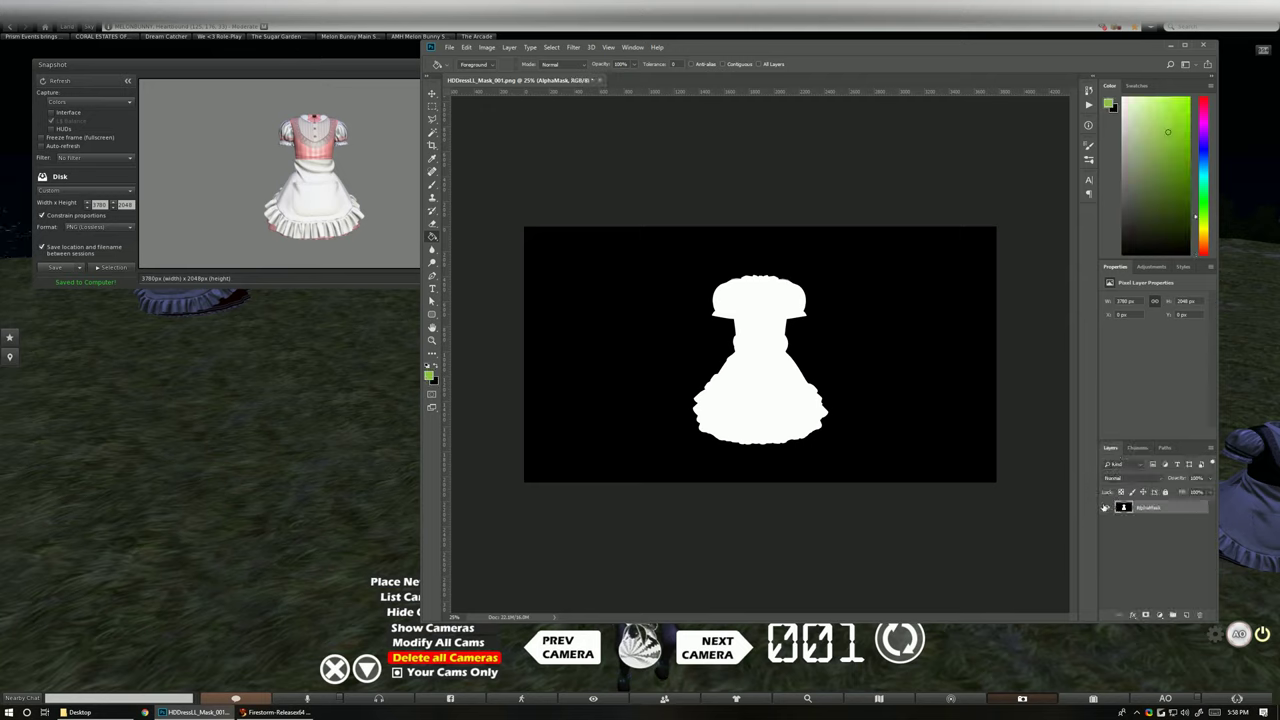
{"action": "left_click", "coordinate": [1106, 508]}
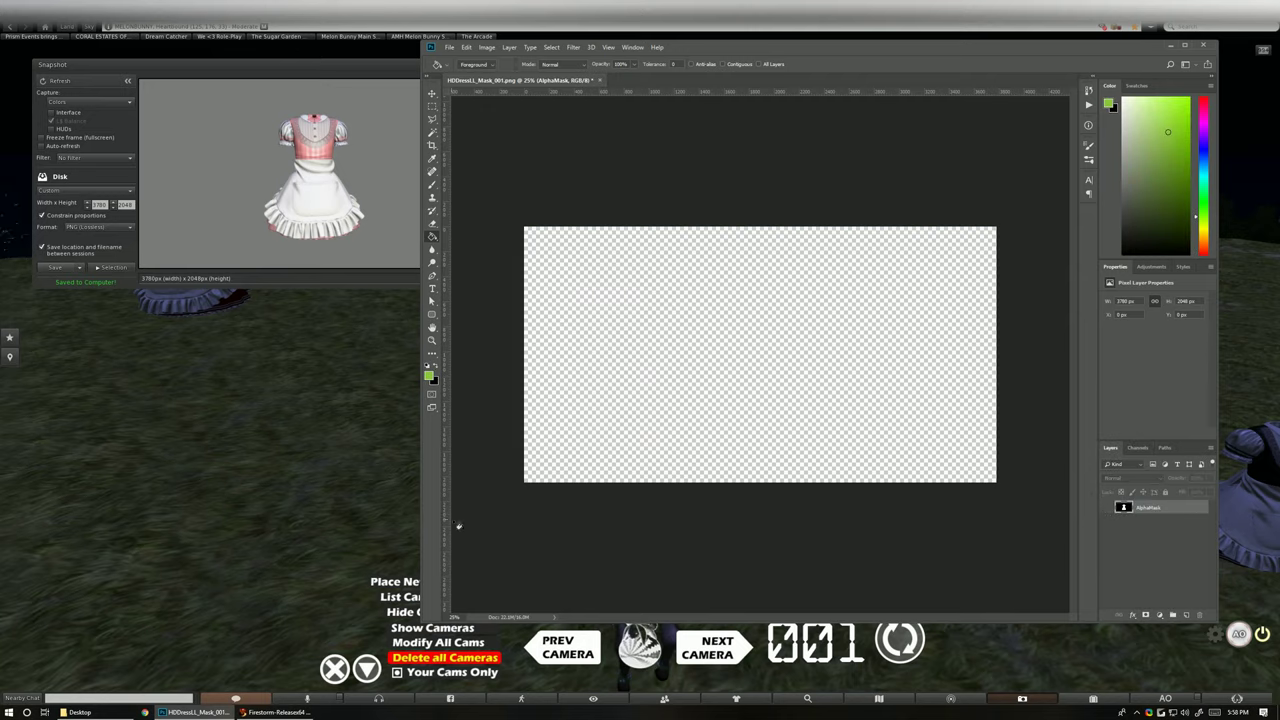
Switch to File Explorer and browse from assets through HDDress and SweetMaid to the ScreenShots folder
{"action": "left_click", "coordinate": [449, 48]}
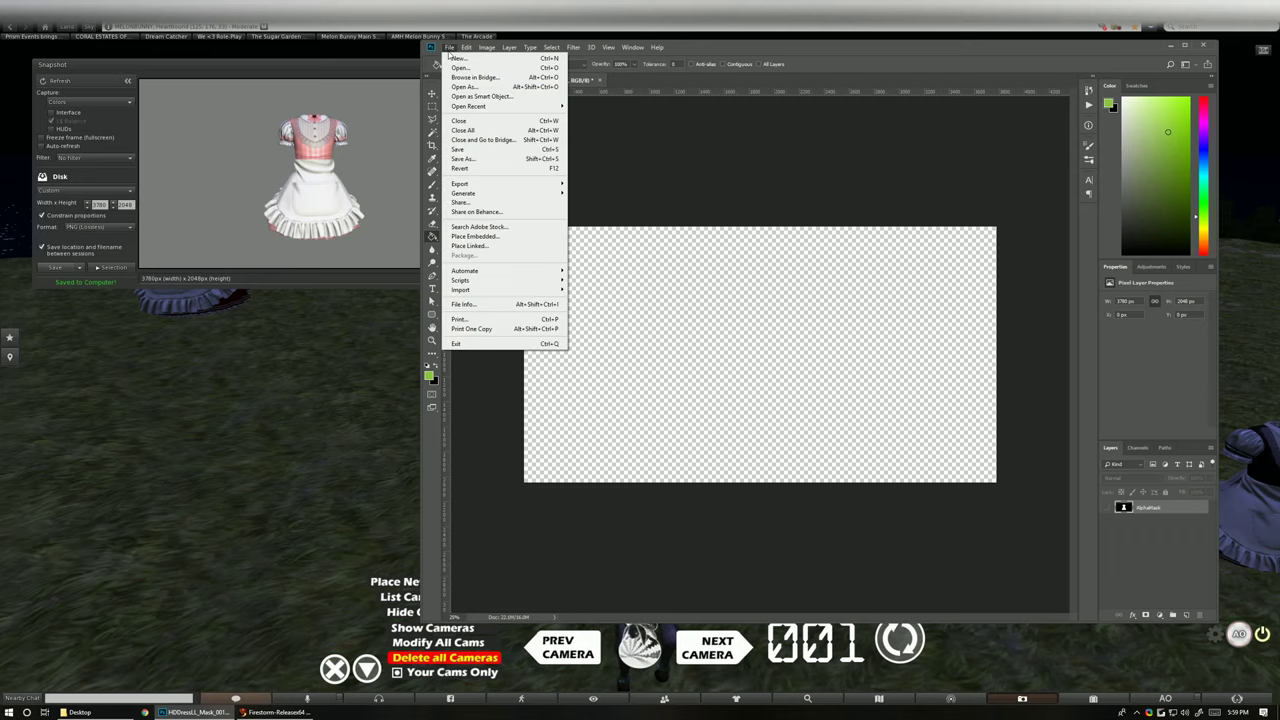
{"action": "left_click", "coordinate": [80, 711]}
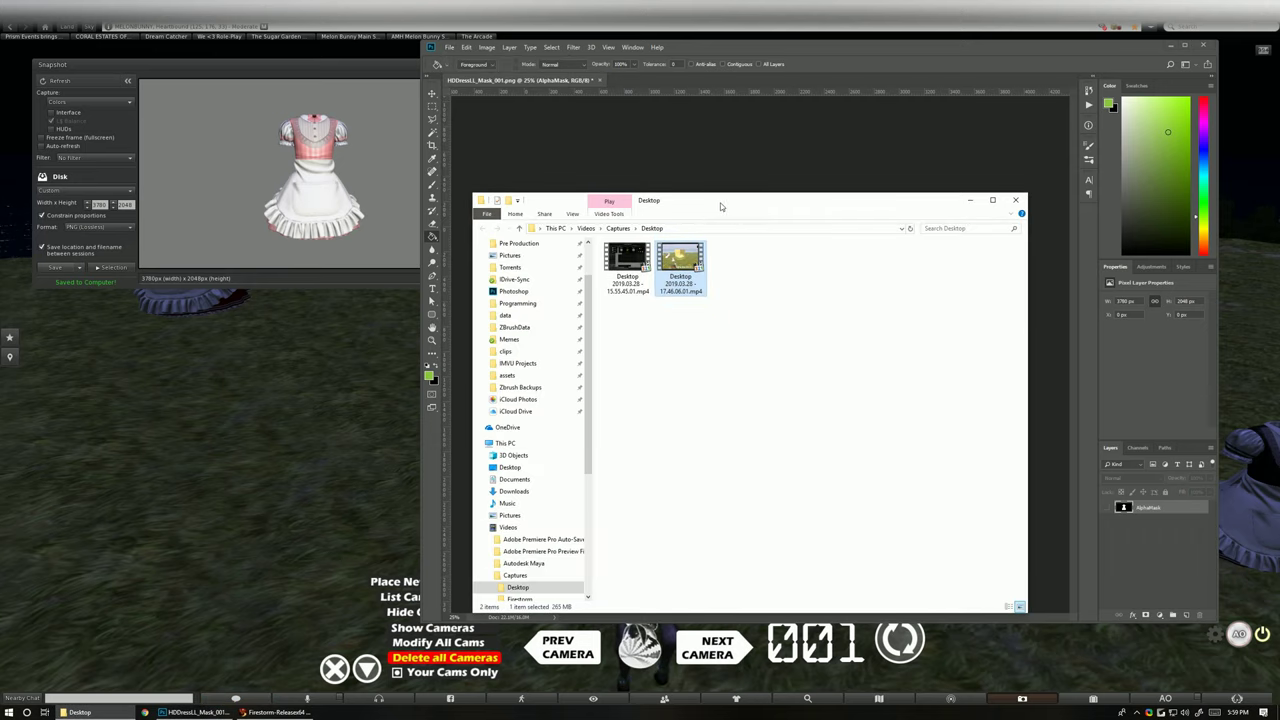
{"action": "left_click_drag", "start_coordinate": [720, 206], "coordinate": [755, 170]}
{"action": "left_click", "coordinate": [570, 342]}
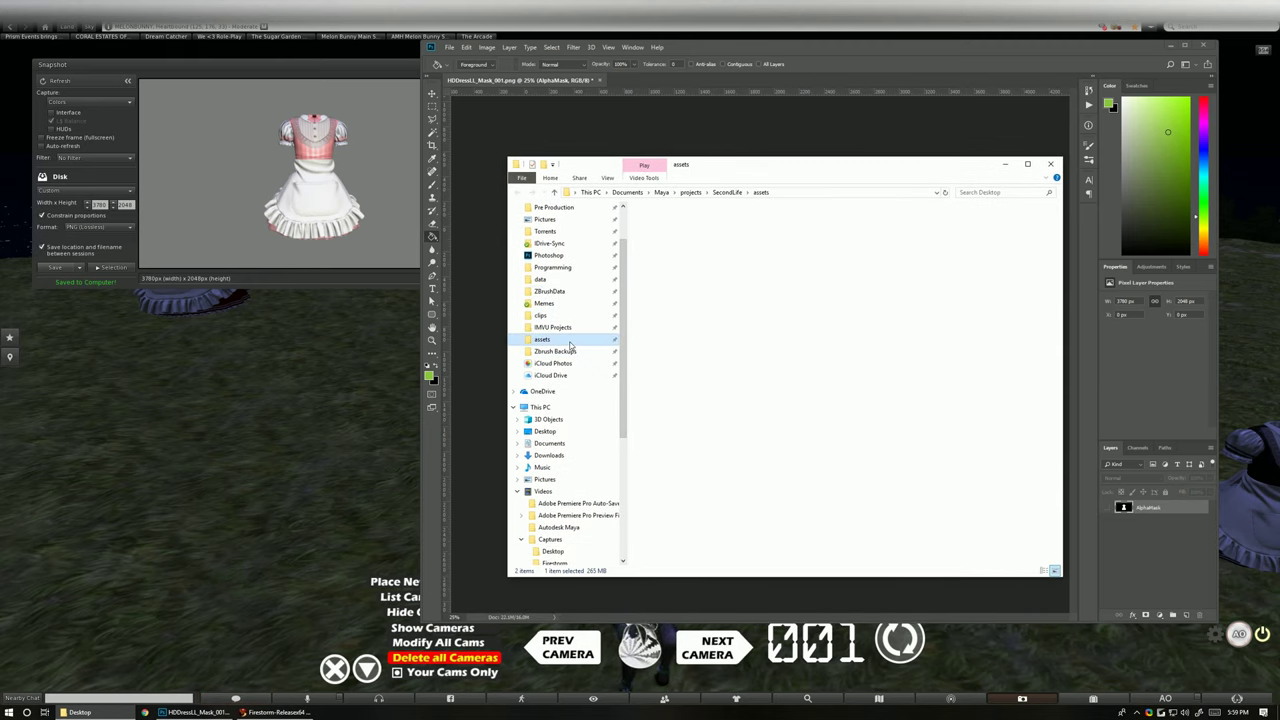
{"action": "scroll", "coordinate": [760, 343], "scroll_direction": "down", "scroll_amount": 10}
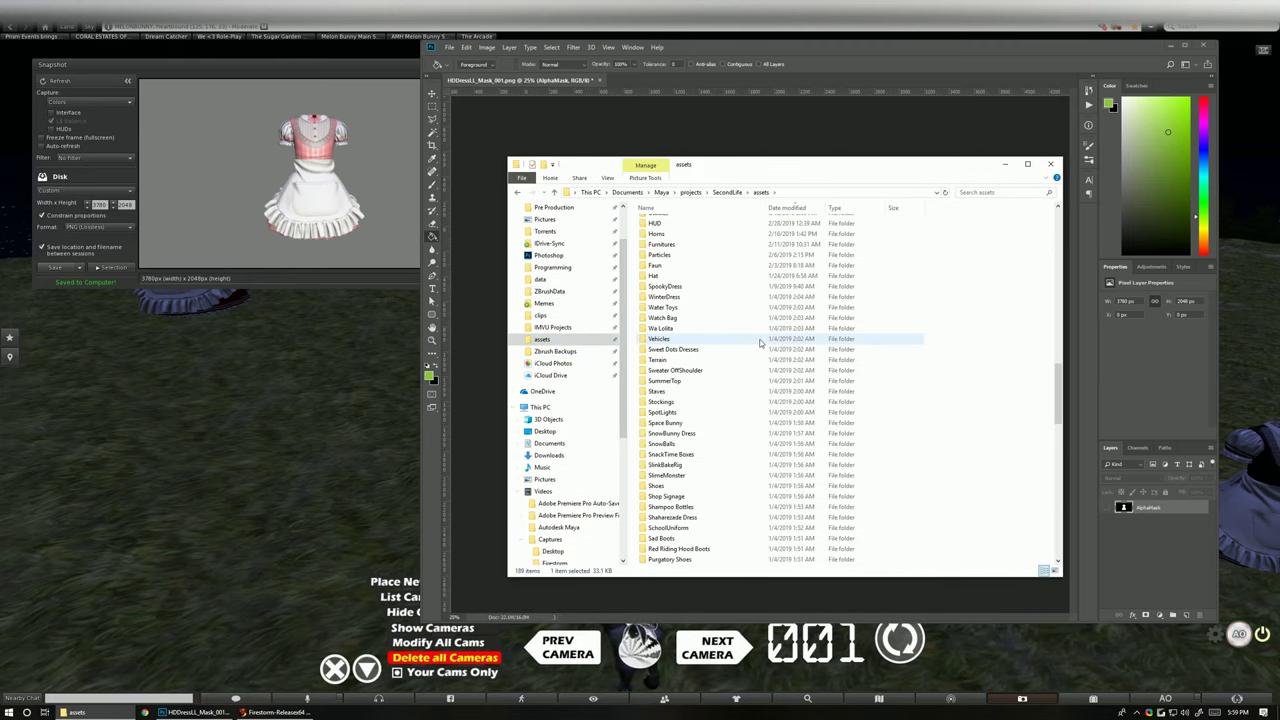
{"action": "scroll", "coordinate": [760, 343], "scroll_direction": "up", "scroll_amount": 4}
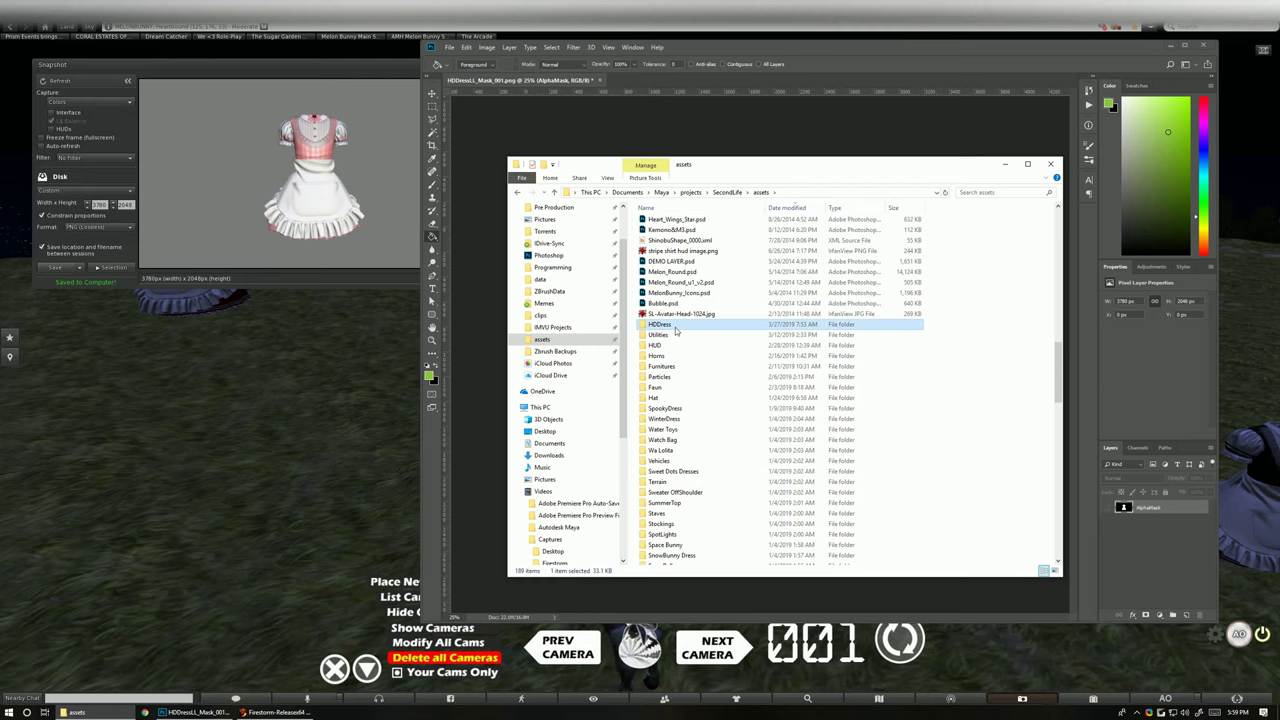
{"action": "double_click", "coordinate": [676, 326]}
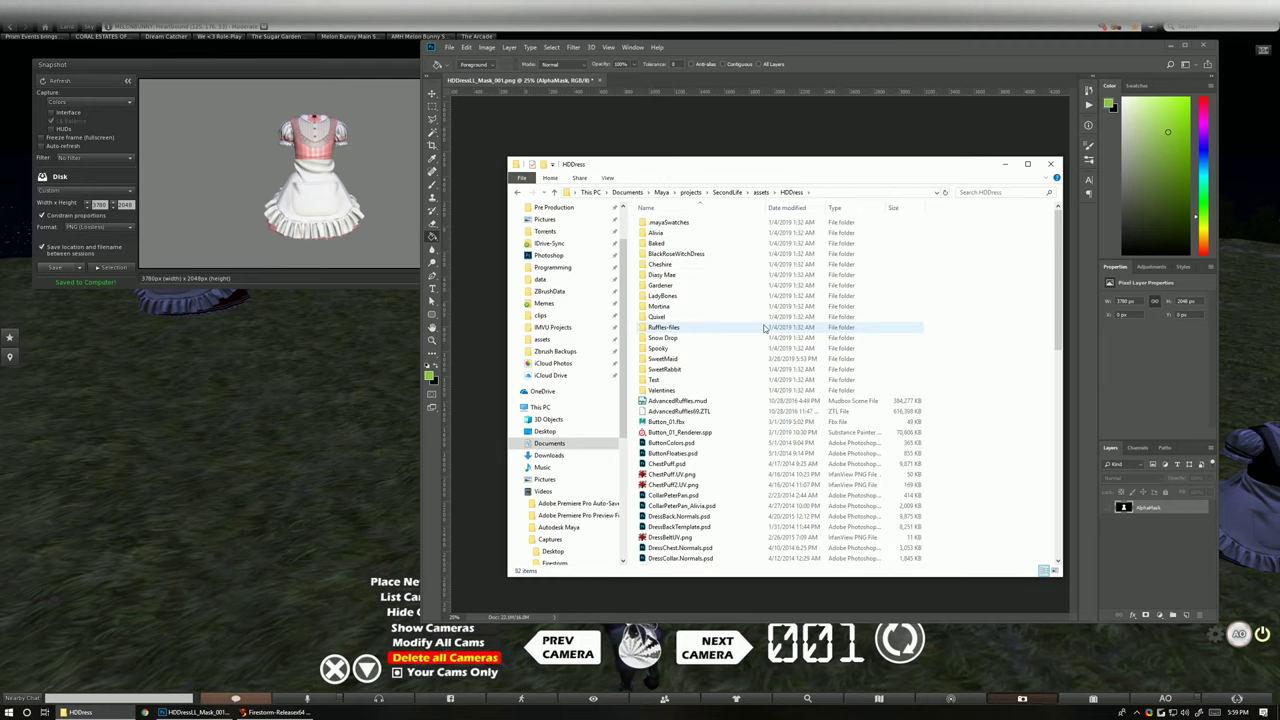
{"action": "double_click", "coordinate": [674, 359]}
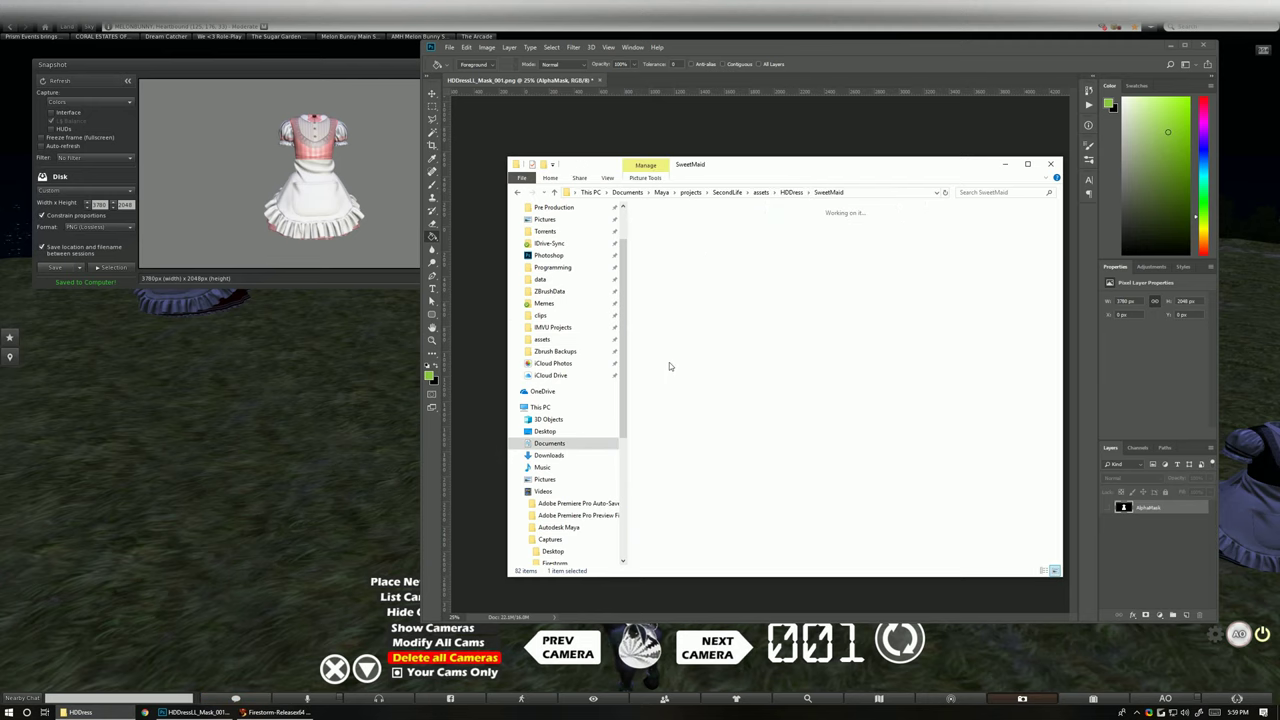
{"action": "scroll", "coordinate": [833, 352], "scroll_direction": "down", "scroll_amount": 5}
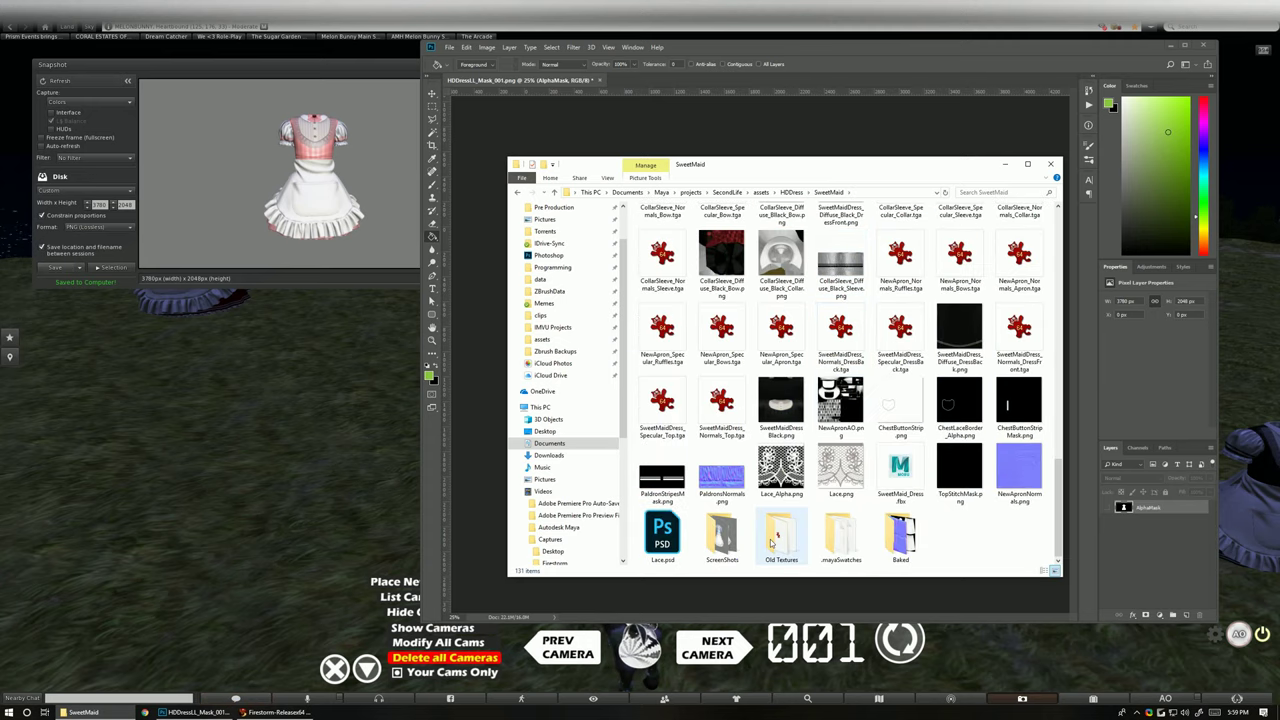
{"action": "double_click", "coordinate": [721, 536]}
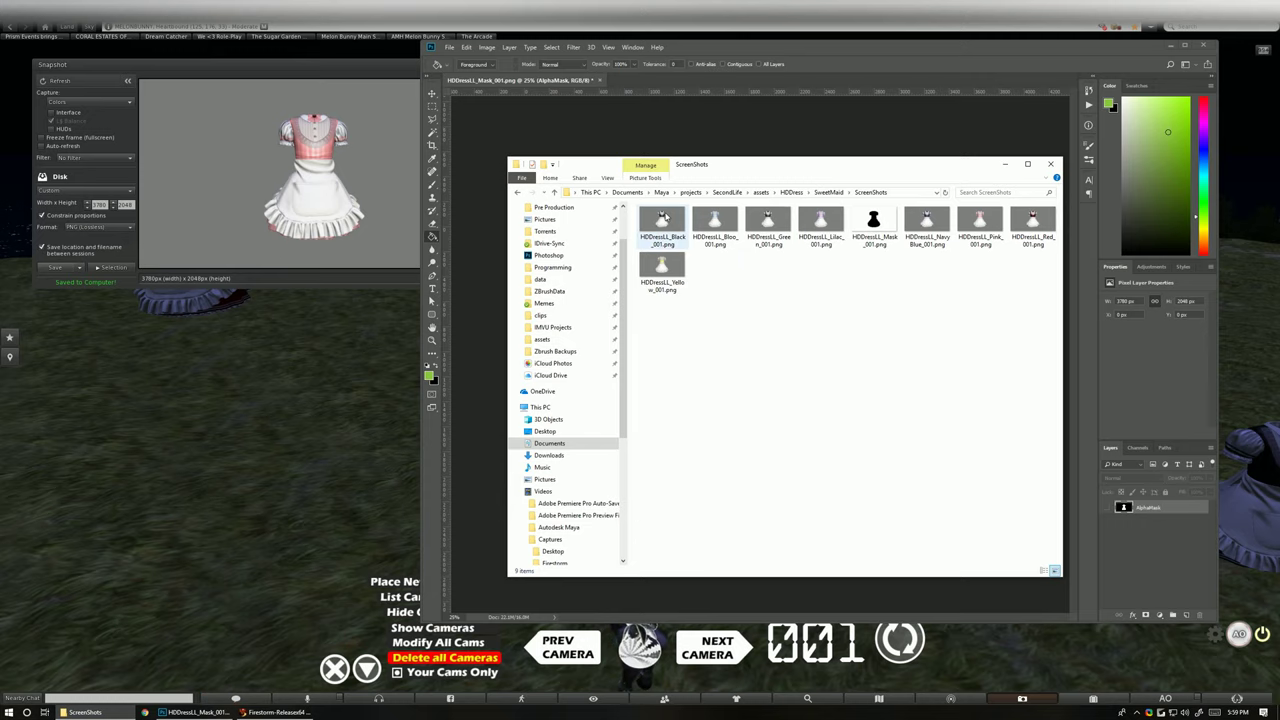
Select all the dress colour screenshots except the mask image and place them into the open Photoshop document
{"action": "left_click", "coordinate": [655, 215]}
{"action": "left_click", "coordinate": [675, 266], "text": "shift"}
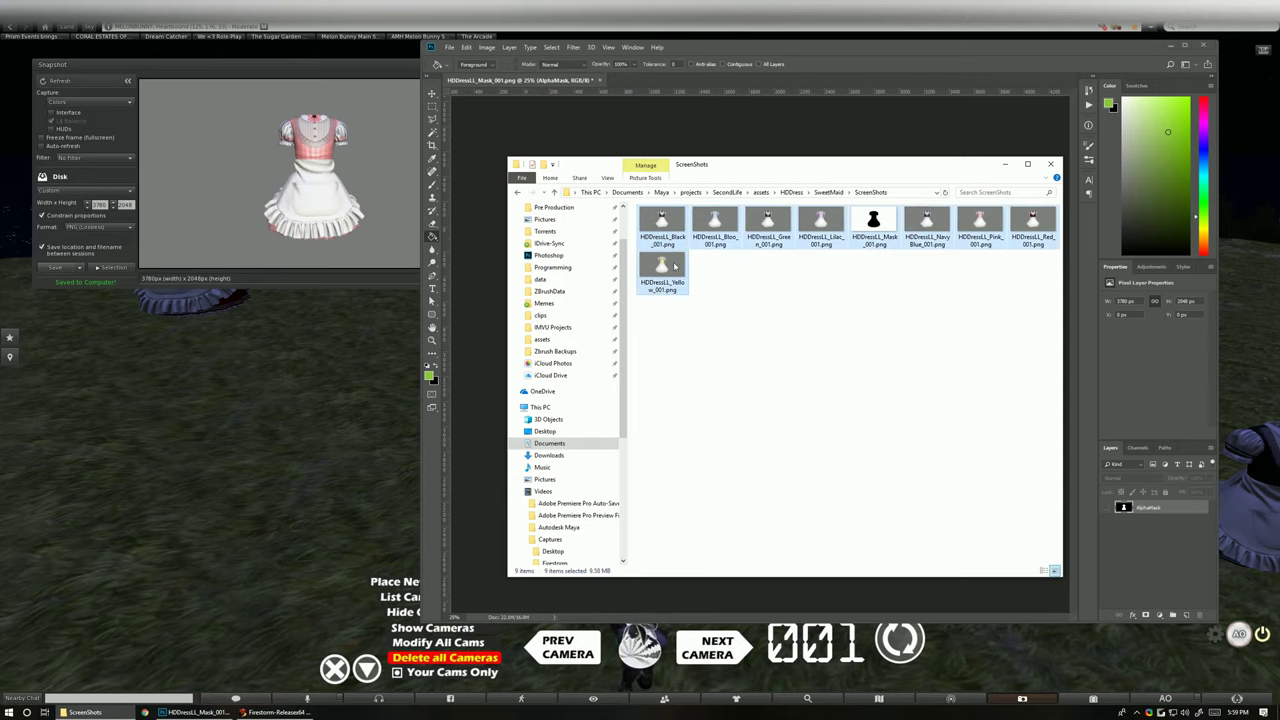
{"action": "left_click_drag", "start_coordinate": [920, 167], "coordinate": [453, 251]}
{"action": "left_click_drag", "start_coordinate": [565, 305], "coordinate": [767, 350]}
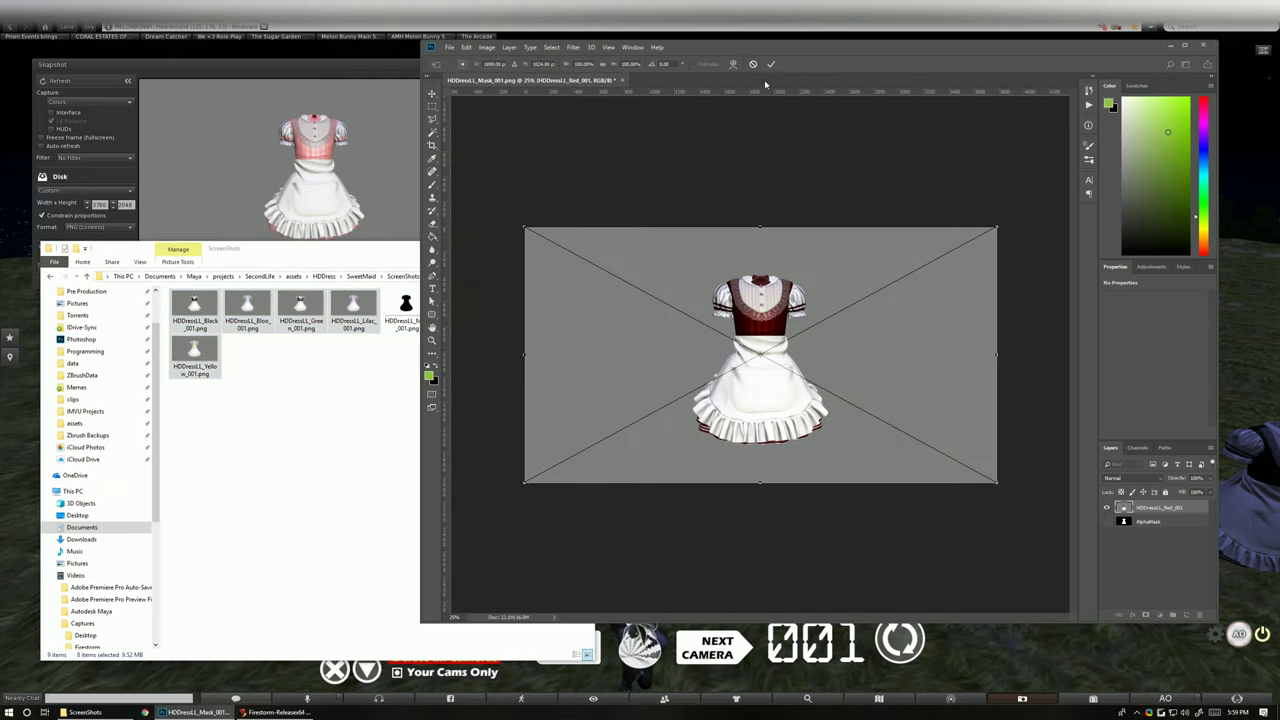
Commit every placed dress image at its original size as a separate layer and maximize the Photoshop window
{"action": "left_click", "coordinate": [770, 66]}
{"action": "left_click", "coordinate": [770, 66]}
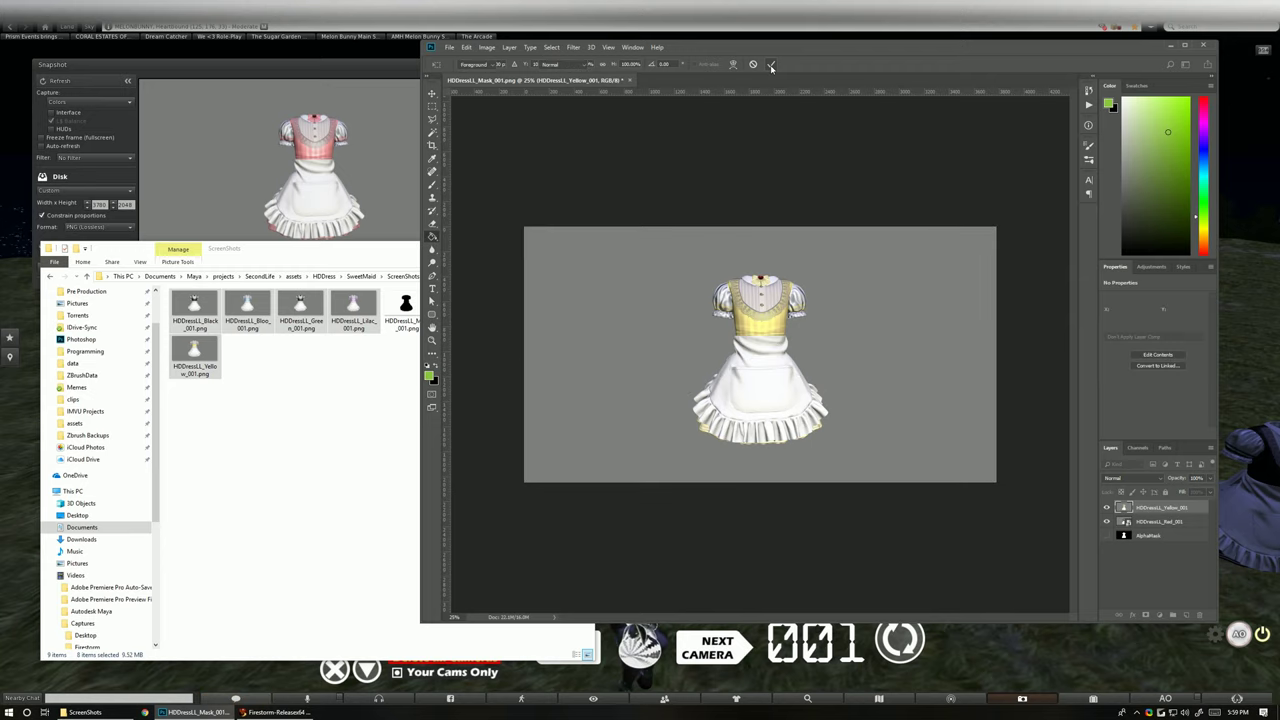
{"action": "left_click", "coordinate": [770, 66]}
{"action": "left_click", "coordinate": [770, 66]}
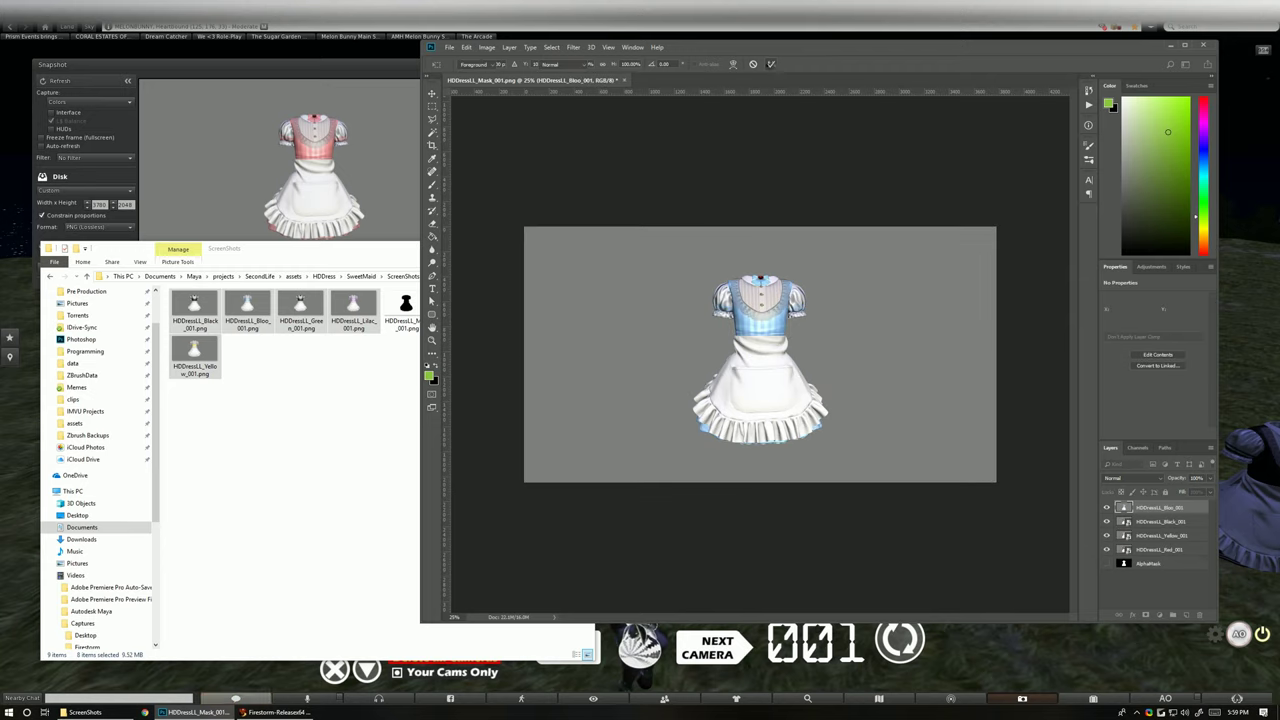
{"action": "left_click", "coordinate": [770, 66]}
{"action": "left_click", "coordinate": [770, 66]}
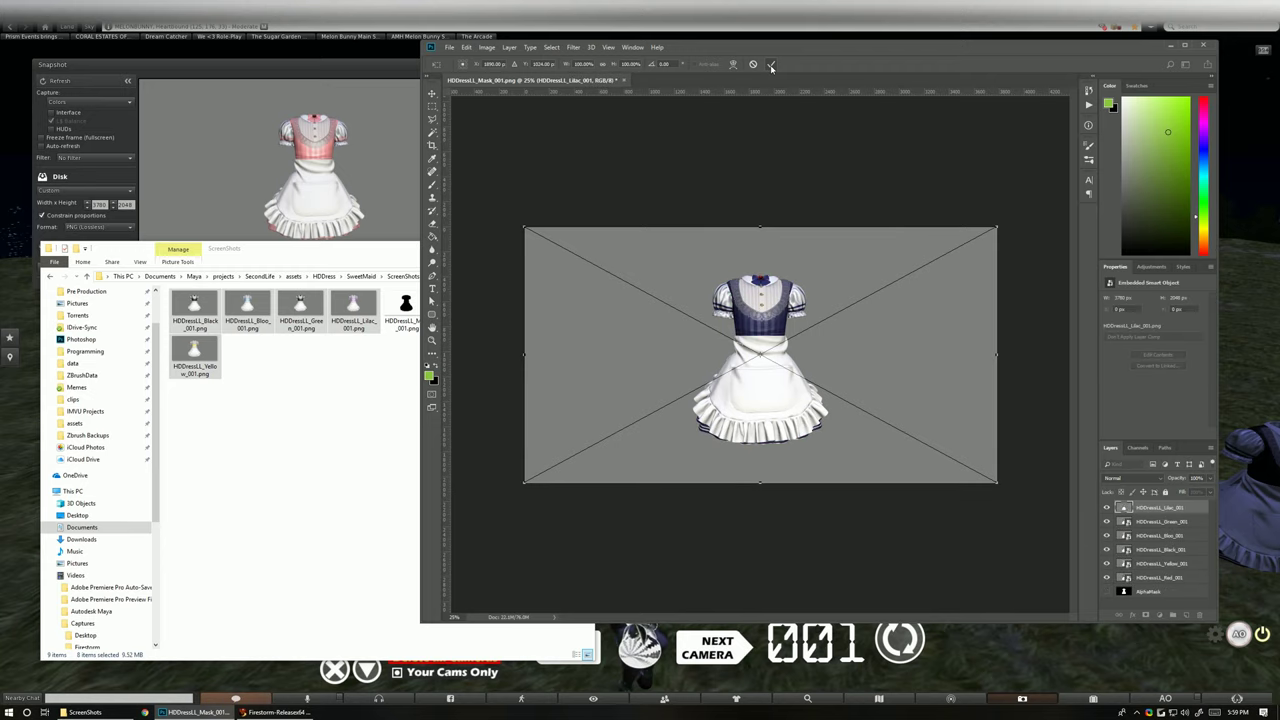
{"action": "left_click", "coordinate": [770, 66]}
{"action": "left_click", "coordinate": [770, 66]}
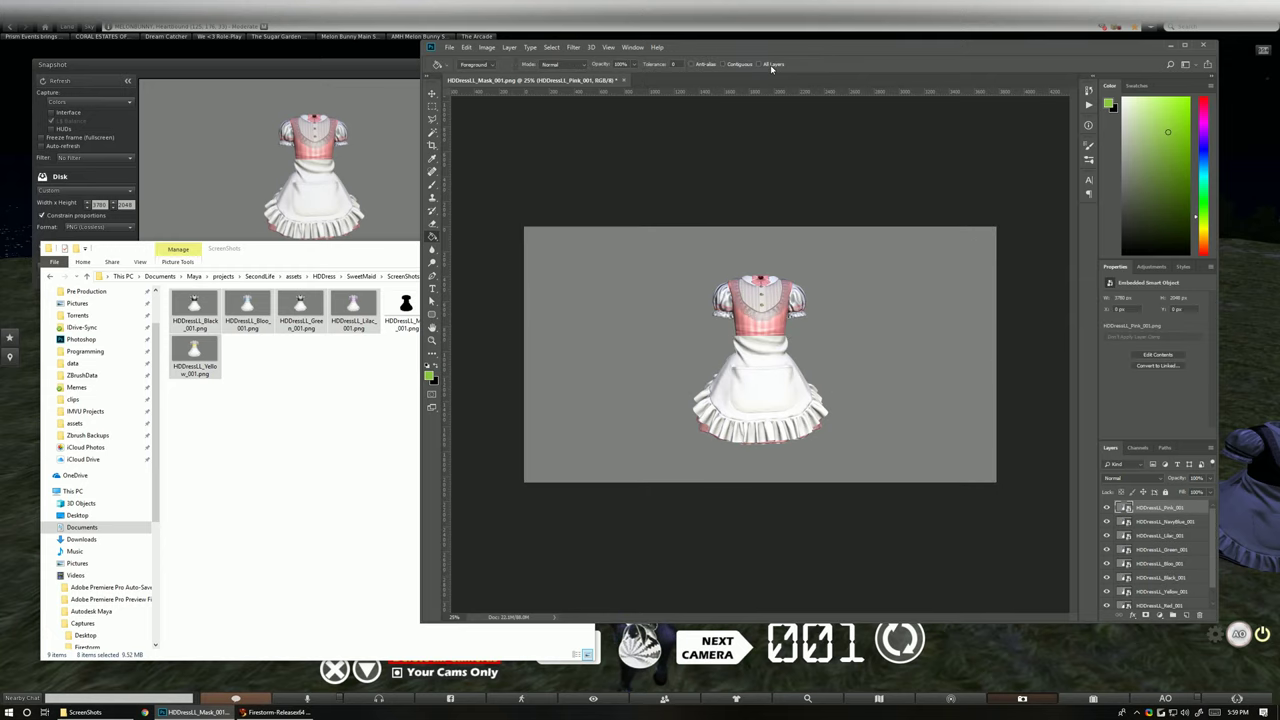
{"action": "left_click", "coordinate": [1185, 47]}
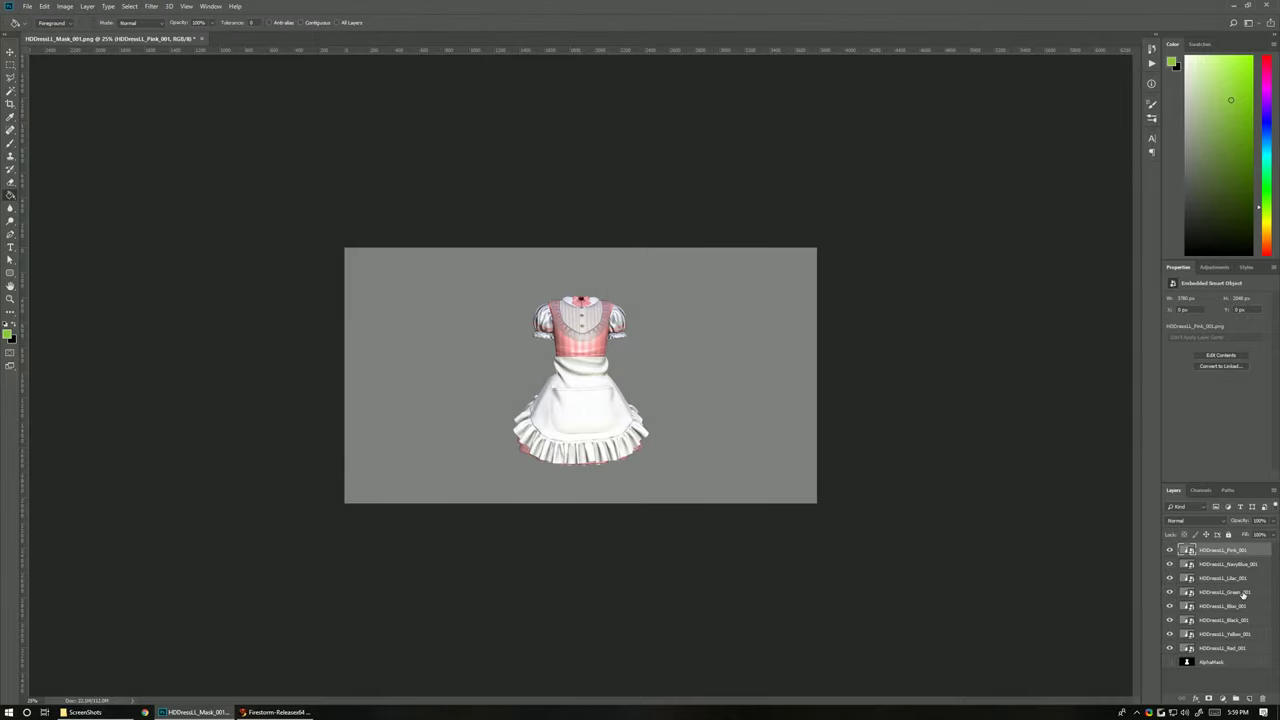
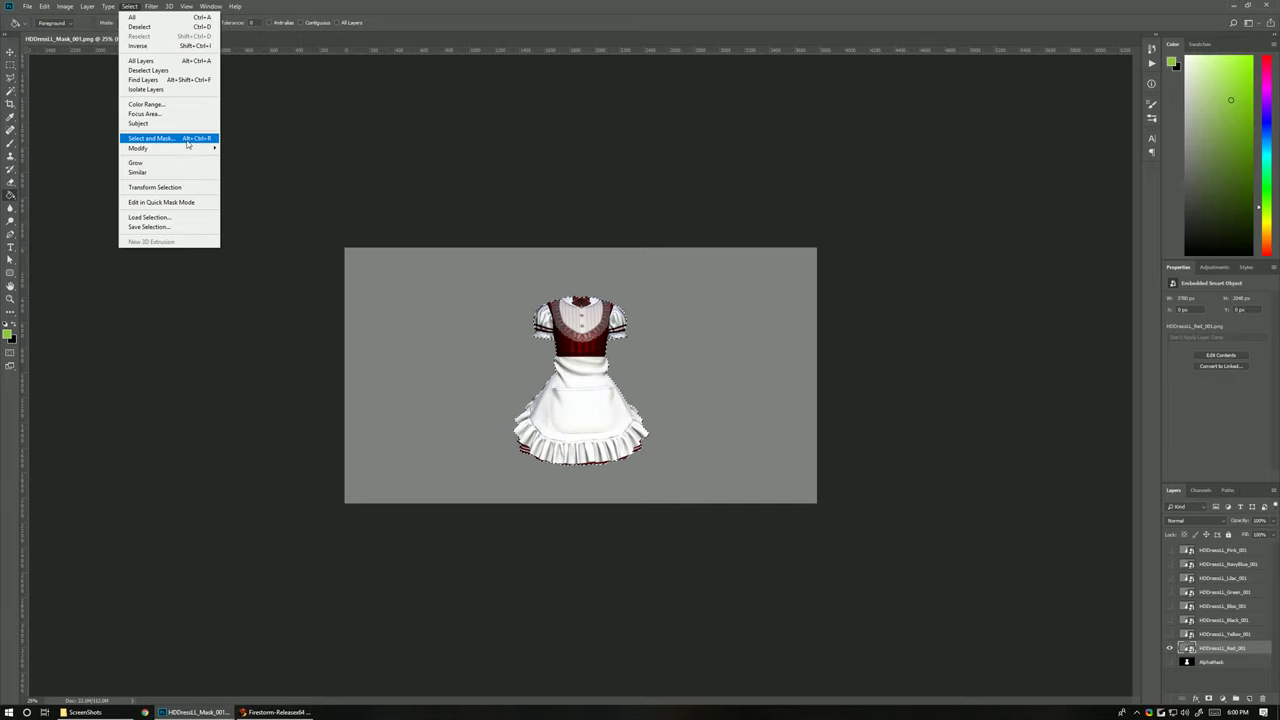
Open Select and Mask for the red dress selection and examine the cutout's edges around the collar and shoulders
{"action": "left_click", "coordinate": [150, 138]}
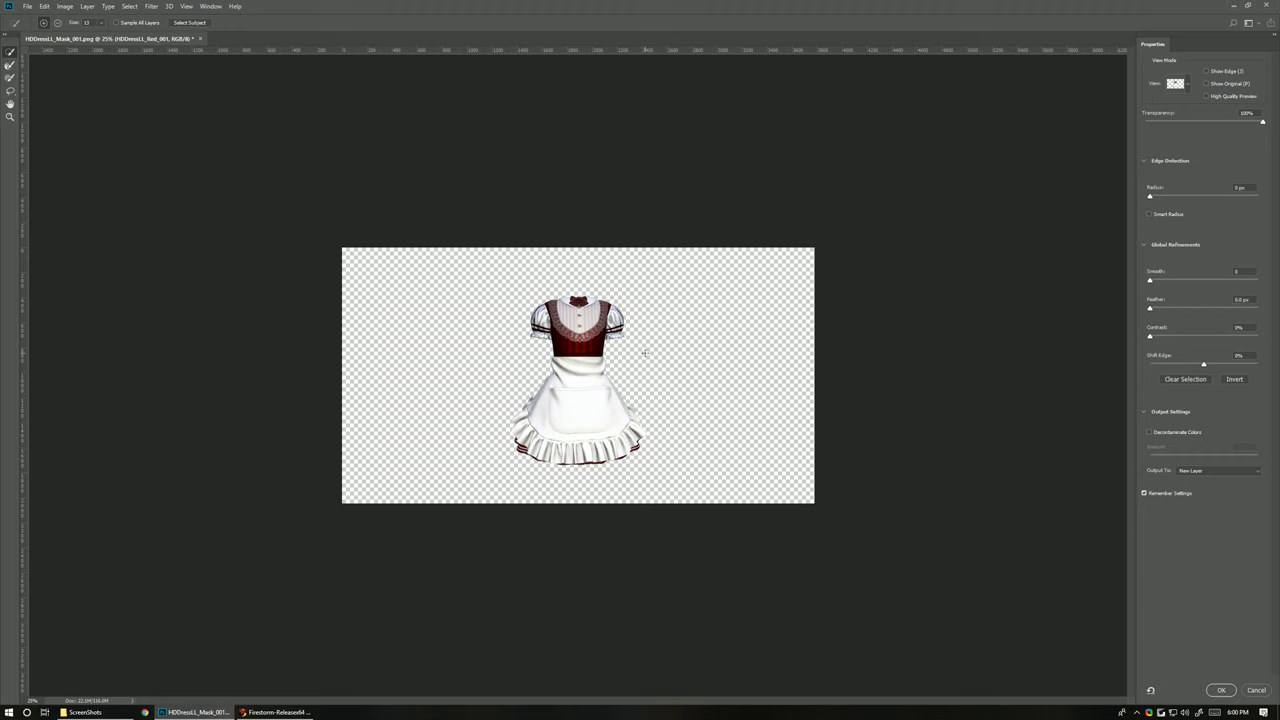
{"action": "key", "text": "ctrl+plus"}
{"action": "key", "text": "ctrl+plus"}
{"action": "key", "text": "ctrl+plus"}
{"action": "key", "text": "ctrl+plus"}
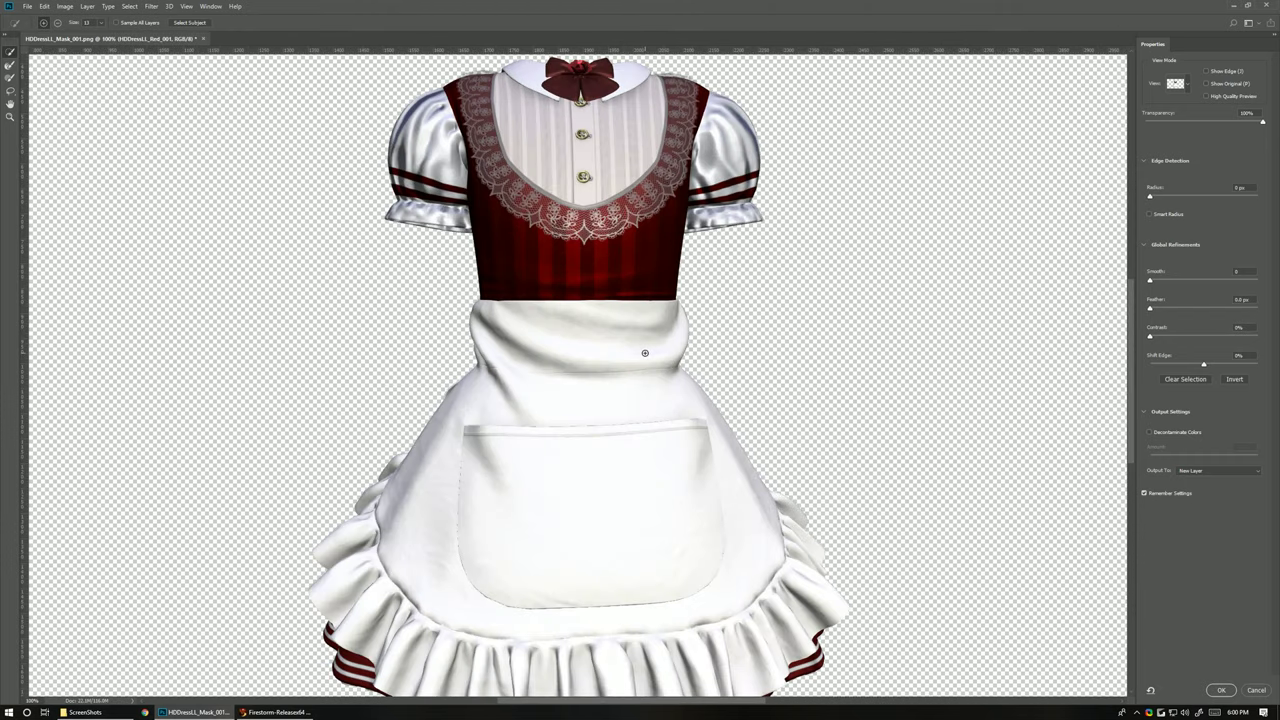
{"action": "key", "text": "ctrl+plus"}
{"action": "key", "text": "ctrl+minus"}
{"action": "left_click_drag", "start_coordinate": [612, 102], "coordinate": [626, 208]}
{"action": "key", "text": "ctrl+plus"}
{"action": "key", "text": "ctrl+plus"}
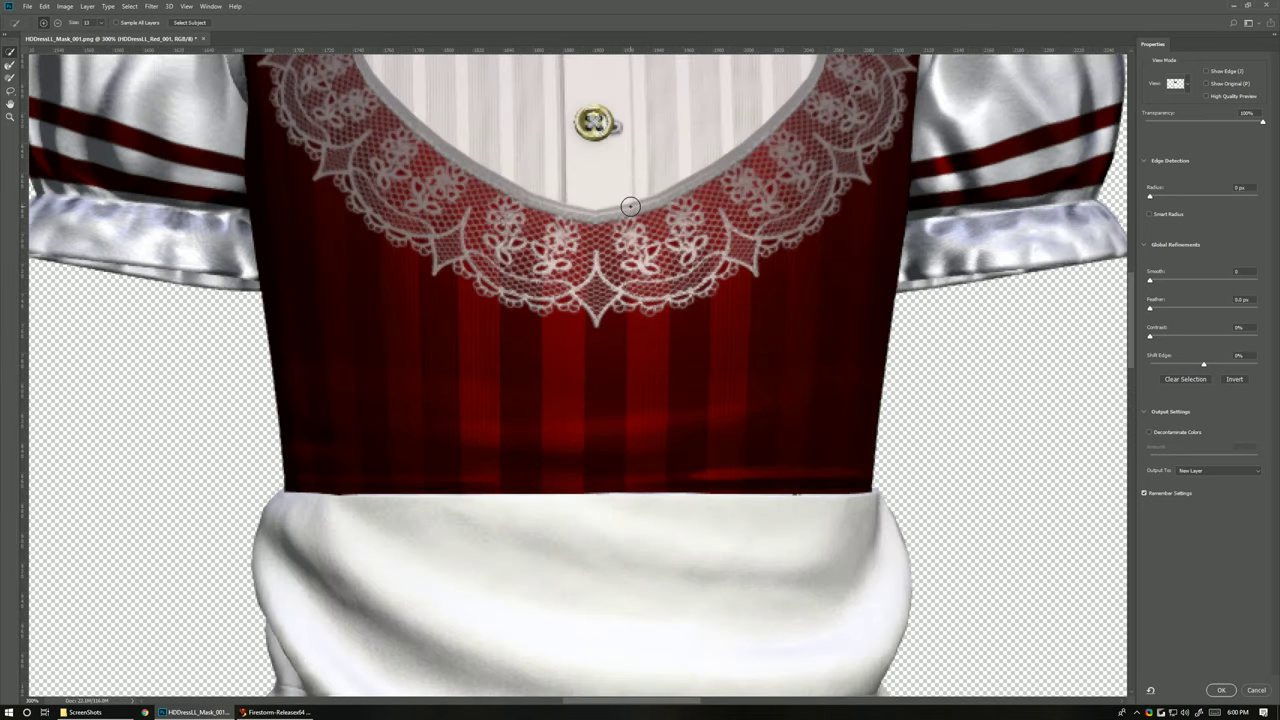
{"action": "left_click_drag", "start_coordinate": [655, 149], "coordinate": [643, 473]}
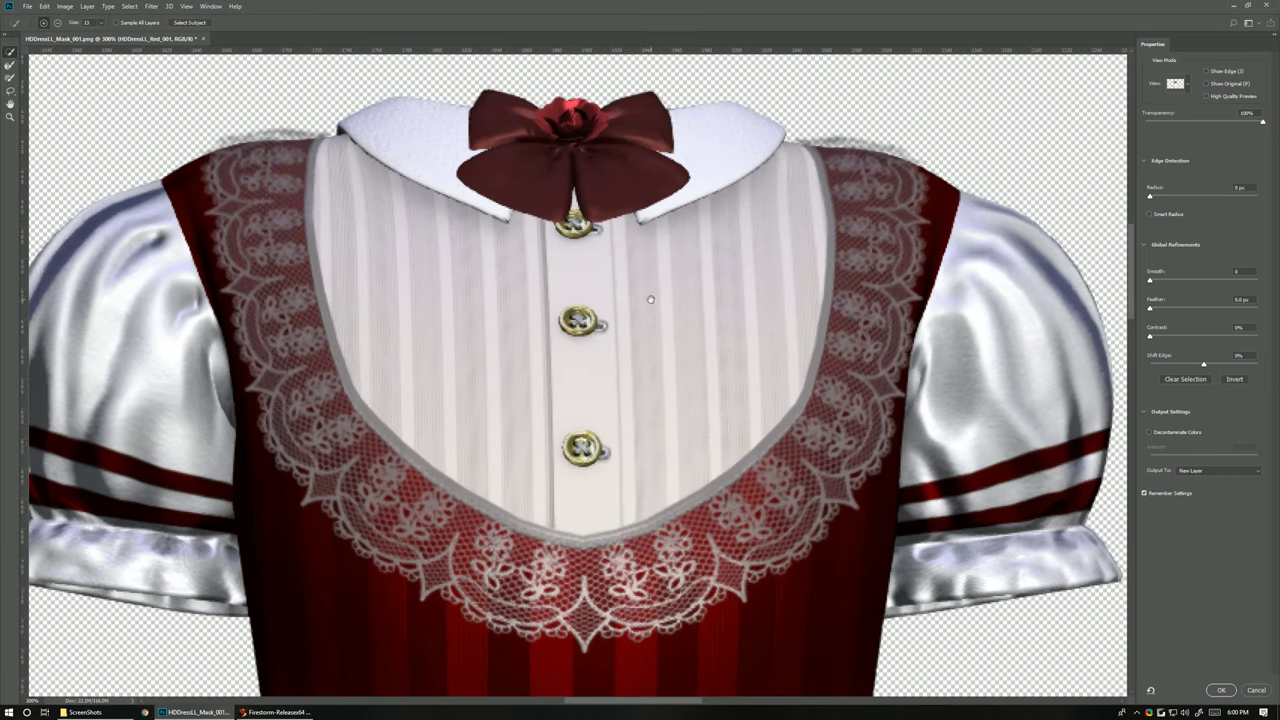
{"action": "left_click_drag", "start_coordinate": [667, 302], "coordinate": [728, 348]}
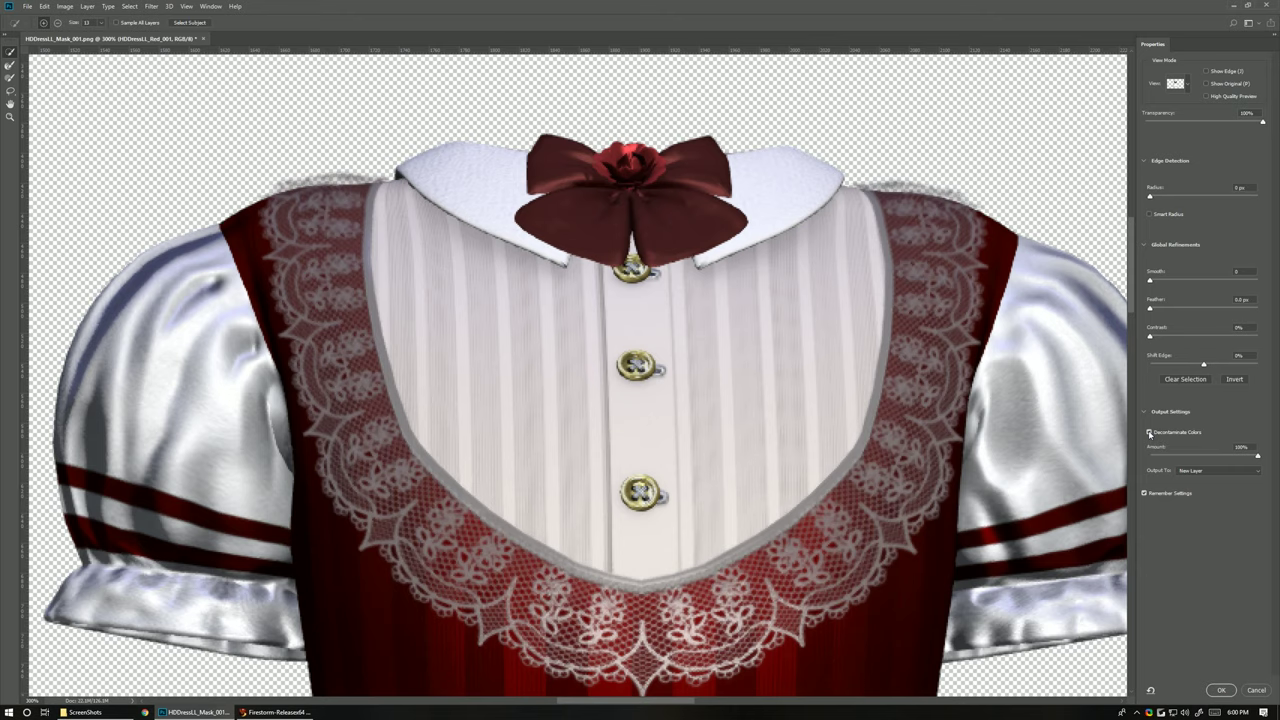
Enable Decontaminate Colors and output the red dress cutout to a new layer
{"action": "left_click", "coordinate": [1149, 433]}
{"action": "scroll", "coordinate": [1211, 148], "scroll_direction": "up", "scroll_amount": 3}
{"action": "scroll", "coordinate": [1212, 158], "scroll_direction": "down", "scroll_amount": 2}
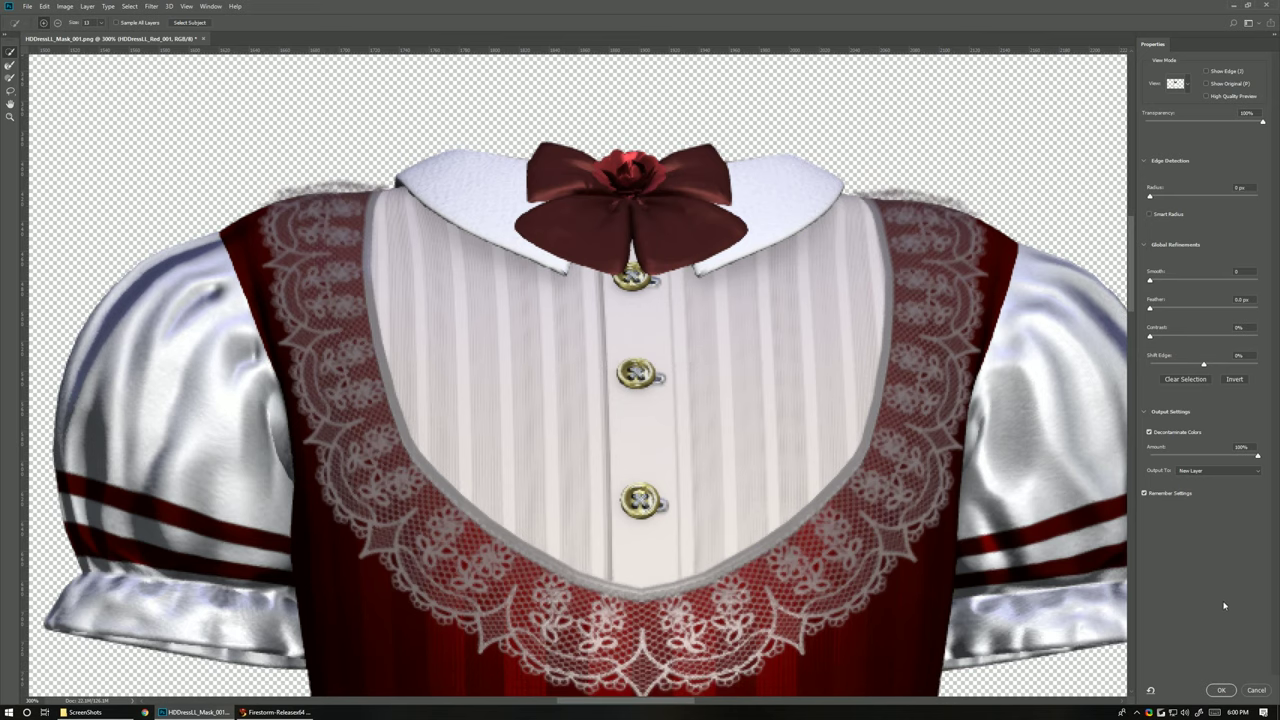
{"action": "left_click", "coordinate": [1220, 690]}
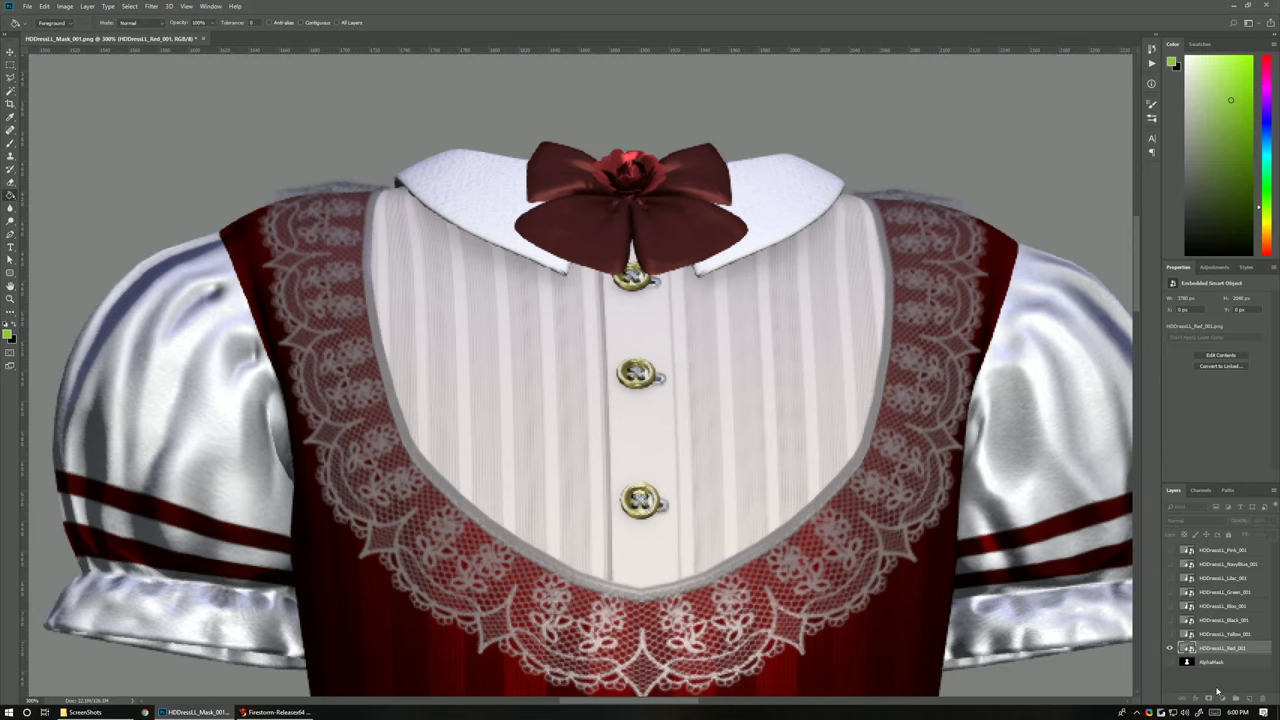
{"action": "key", "text": "ctrl+minus"}
{"action": "key", "text": "ctrl+minus"}
{"action": "key", "text": "ctrl+minus"}
{"action": "key", "text": "ctrl+minus"}
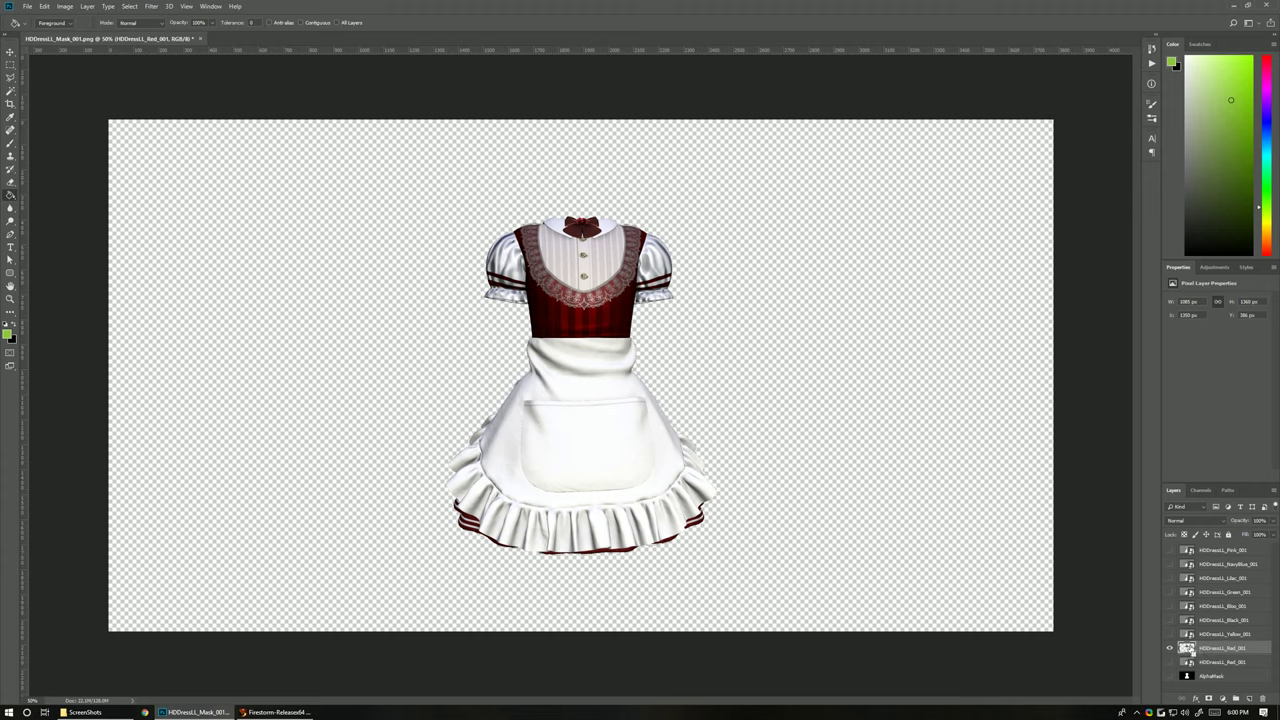
Load the red dress cutout's outline as a selection, and select and show the HDDressLL_Yellow_001 layer
{"action": "left_click", "coordinate": [1188, 650], "text": "ctrl"}
{"action": "left_click", "coordinate": [1222, 634]}
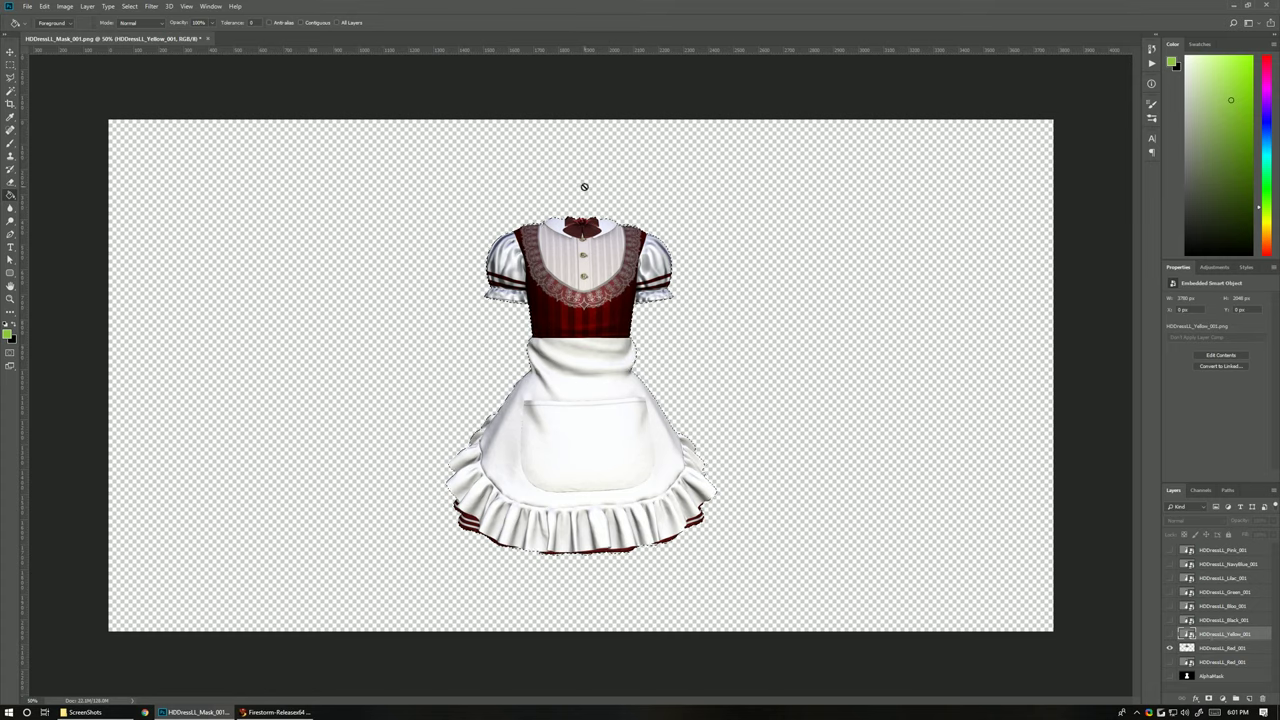
{"action": "left_click", "coordinate": [130, 6]}
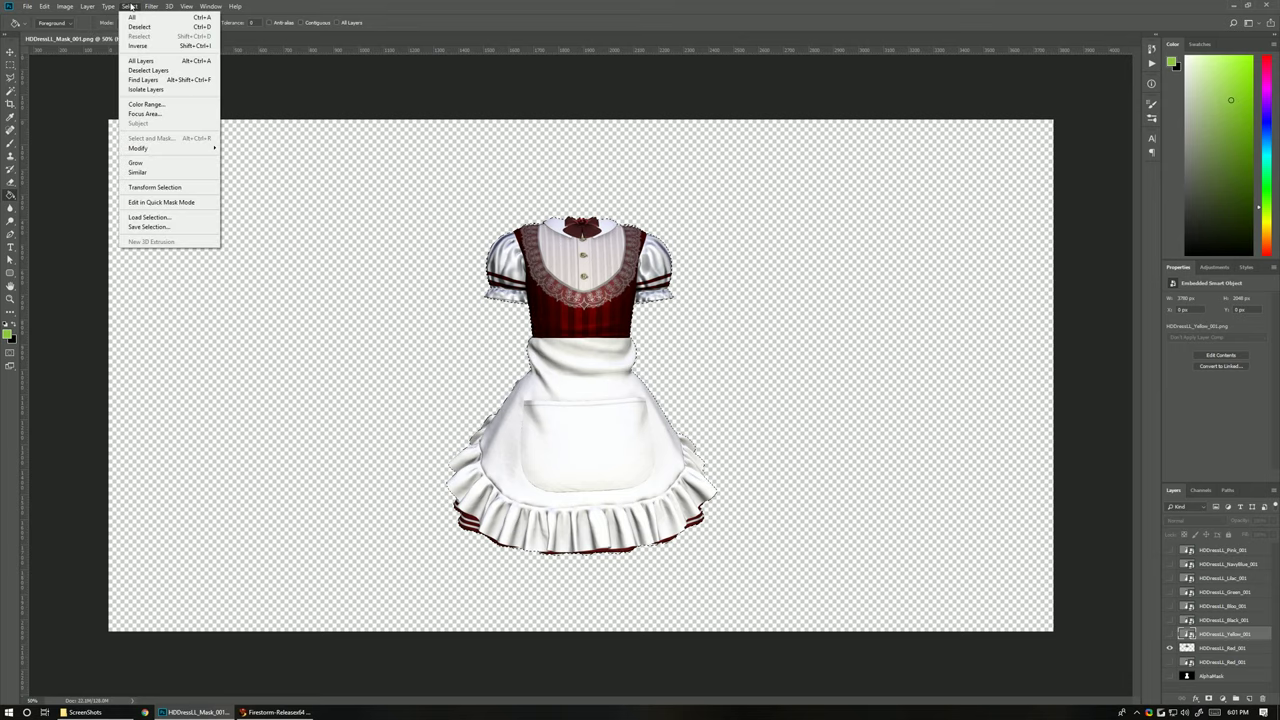
{"action": "left_click", "coordinate": [1168, 638]}
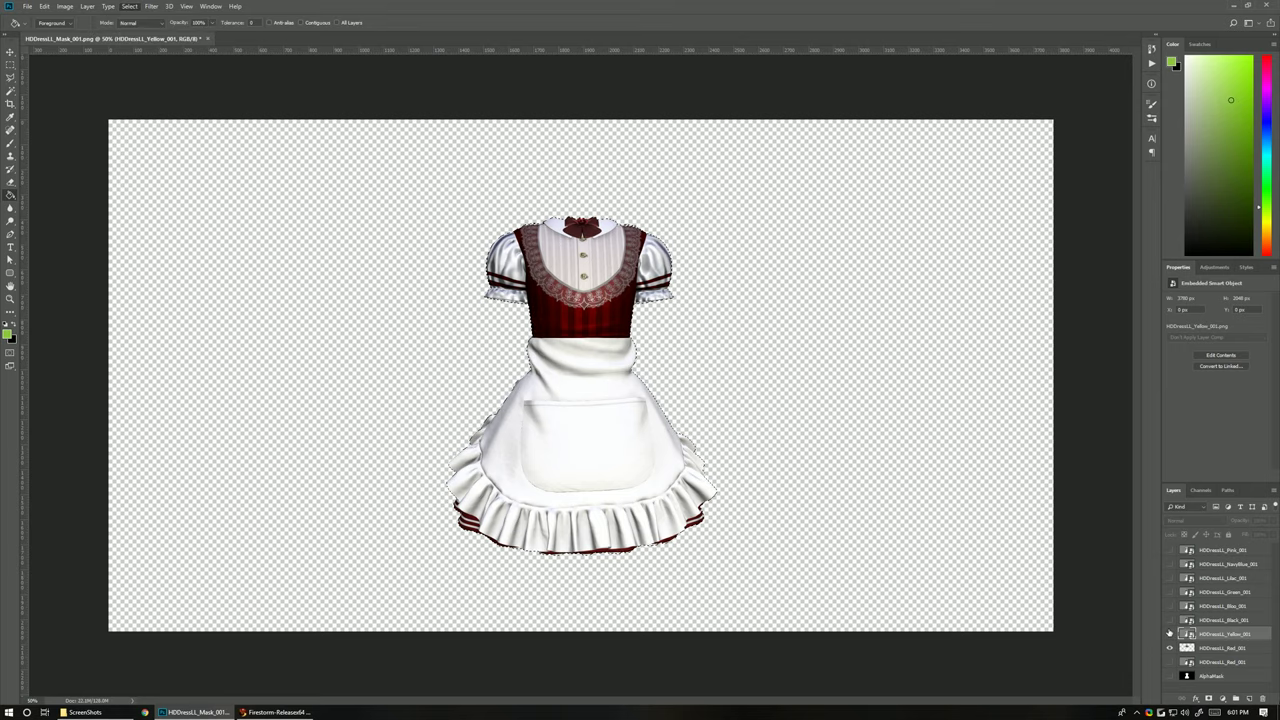
{"action": "left_click", "coordinate": [1170, 635]}
Cut out the yellow dress with Select and Mask and output it to a new layer
{"action": "left_click", "coordinate": [151, 6]}
{"action": "mouse_move", "coordinate": [130, 6]}
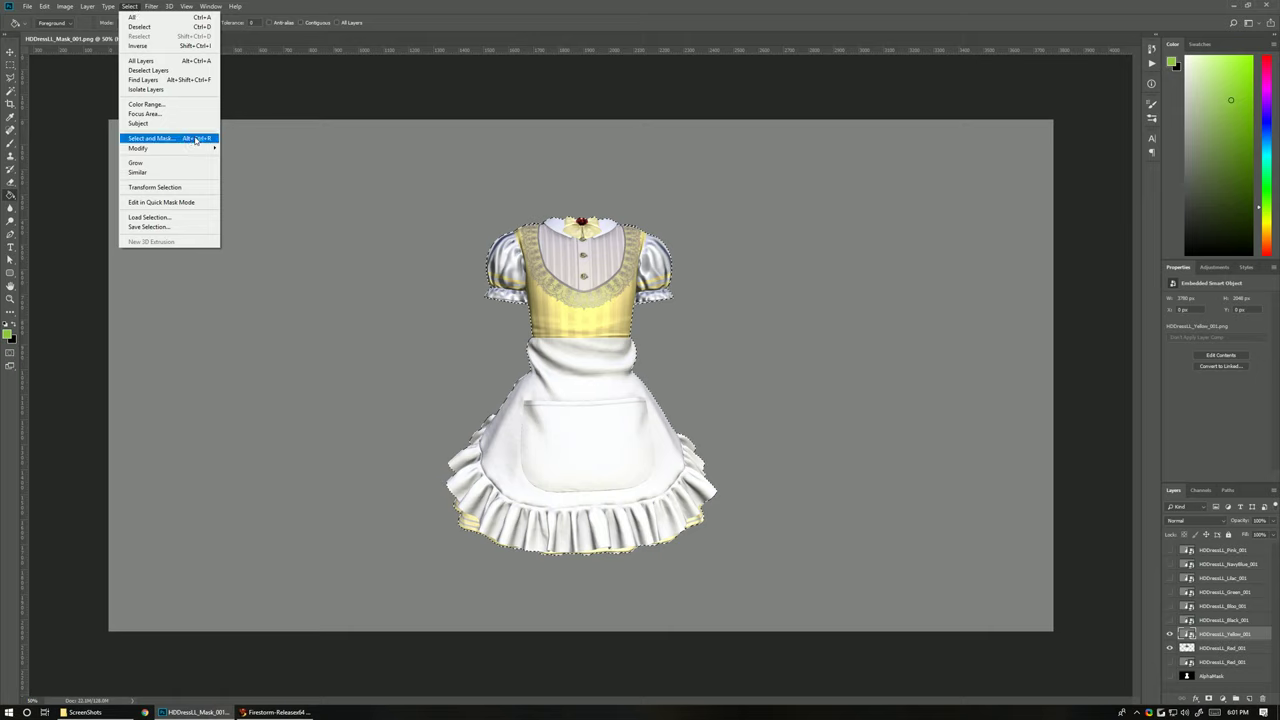
{"action": "left_click", "coordinate": [493, 9]}
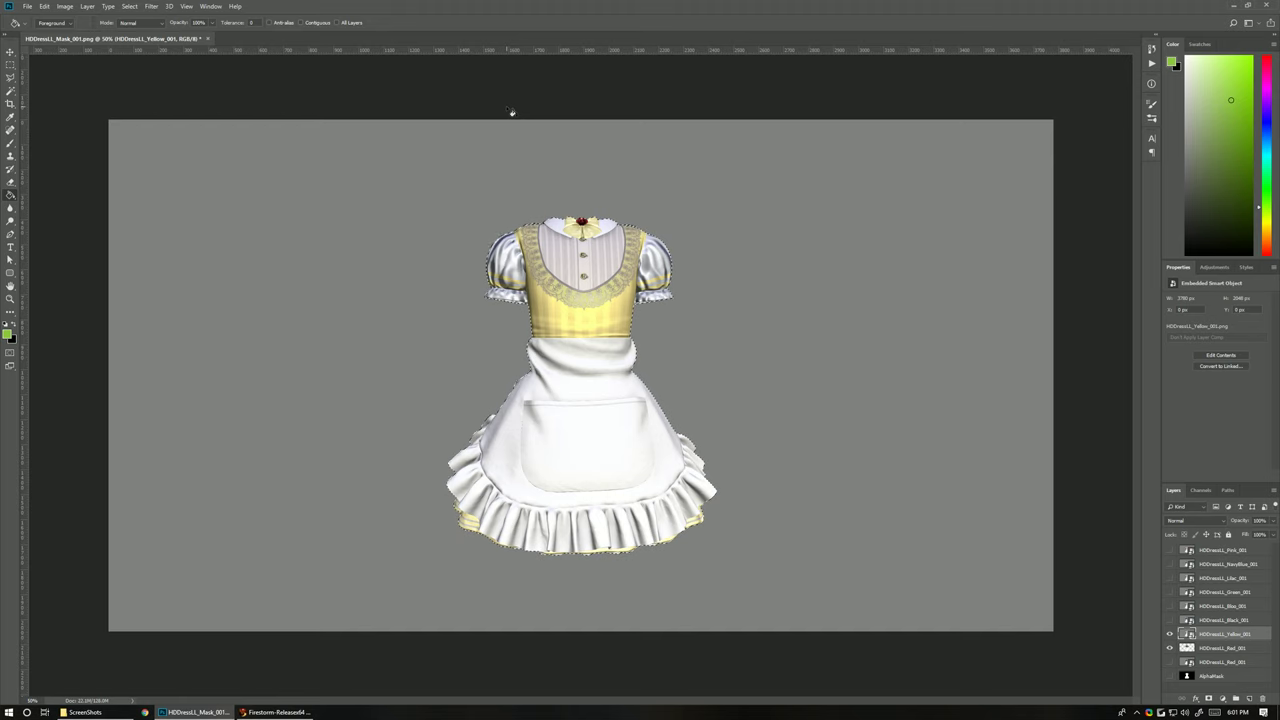
{"action": "key", "text": "ctrl+alt+r"}
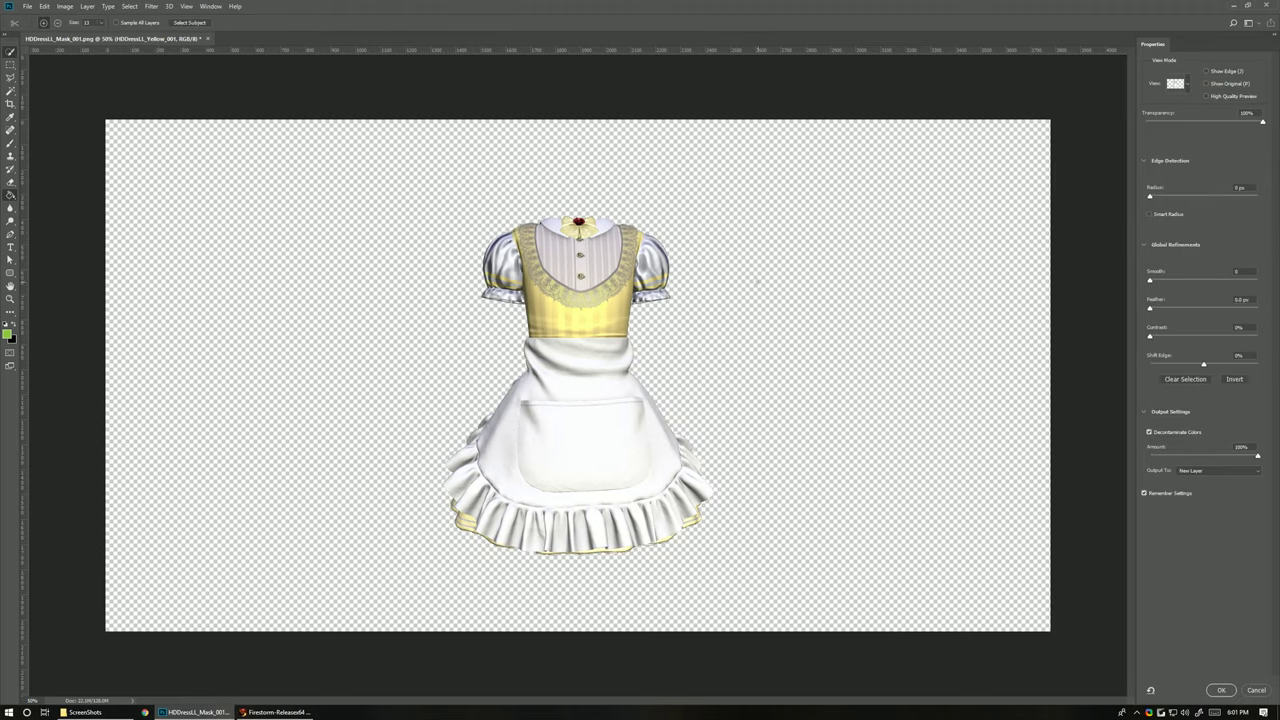
{"action": "left_click", "coordinate": [1221, 690]}
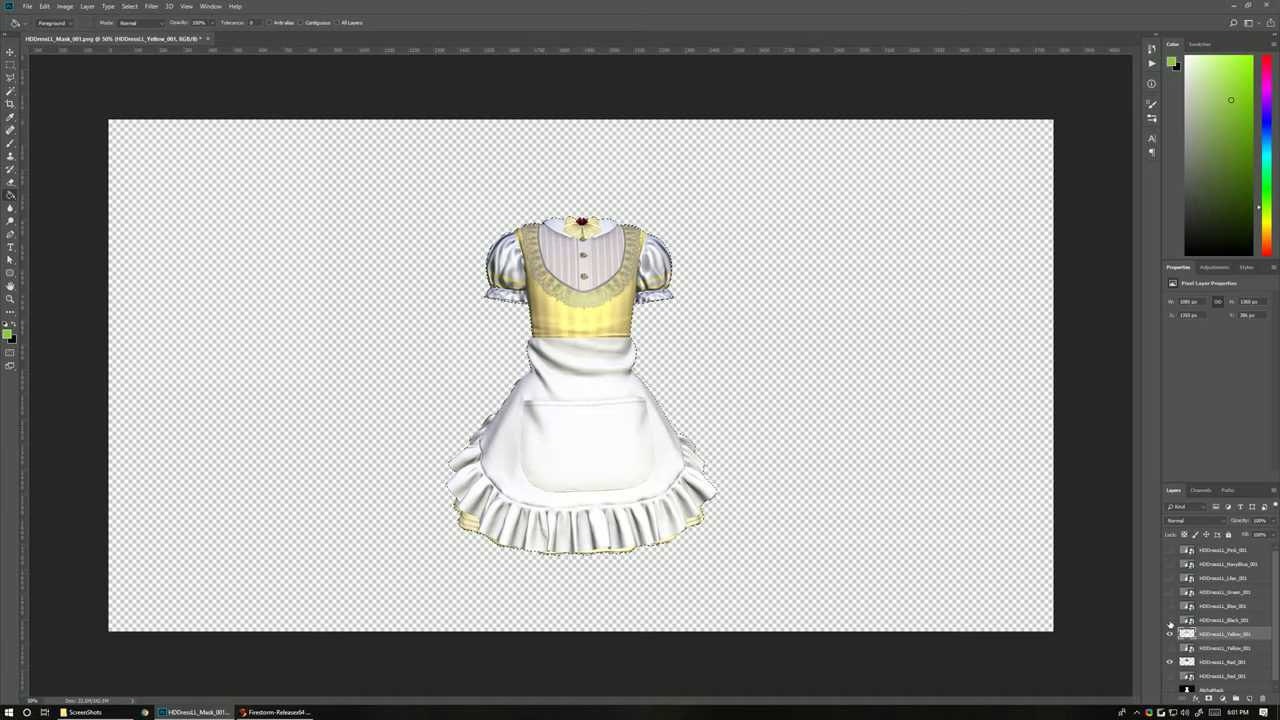
Show the HDDressLL_Black_001 layer and cut out the black dress to a new layer with Select and Mask
{"action": "left_click", "coordinate": [1170, 620]}
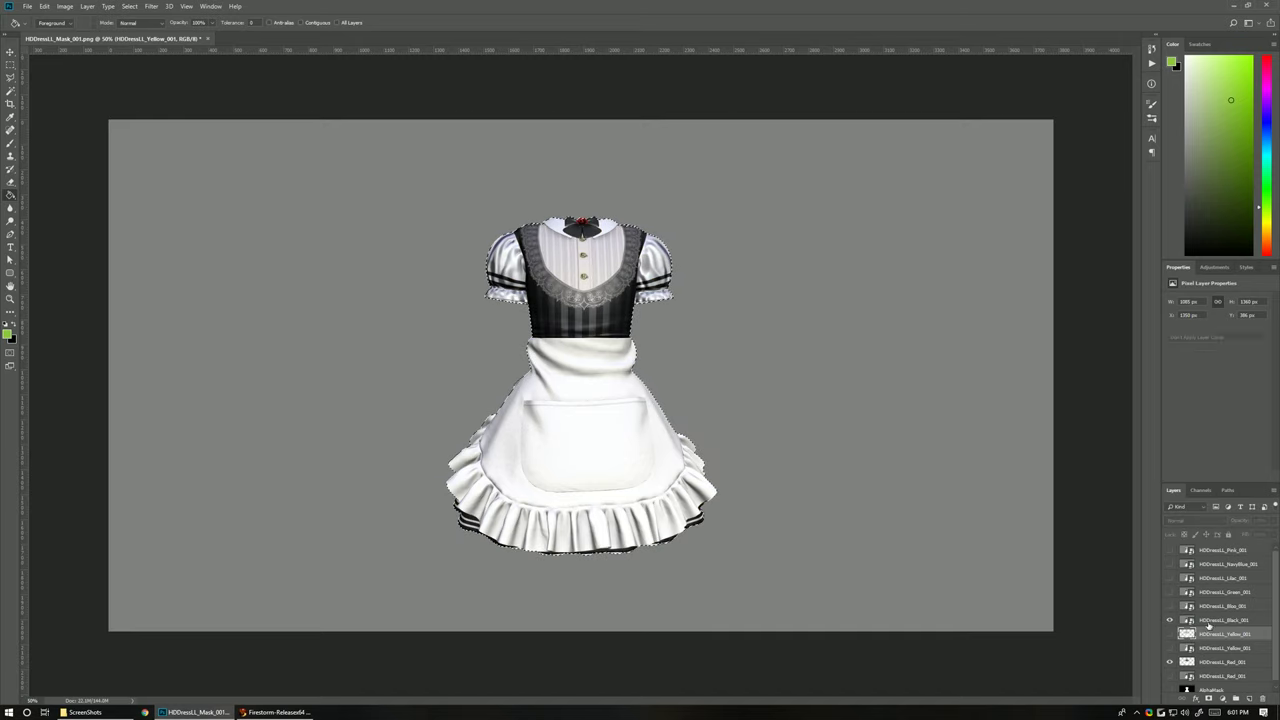
{"action": "left_click", "coordinate": [1215, 620]}
{"action": "key", "text": "alt+ctrl+r"}
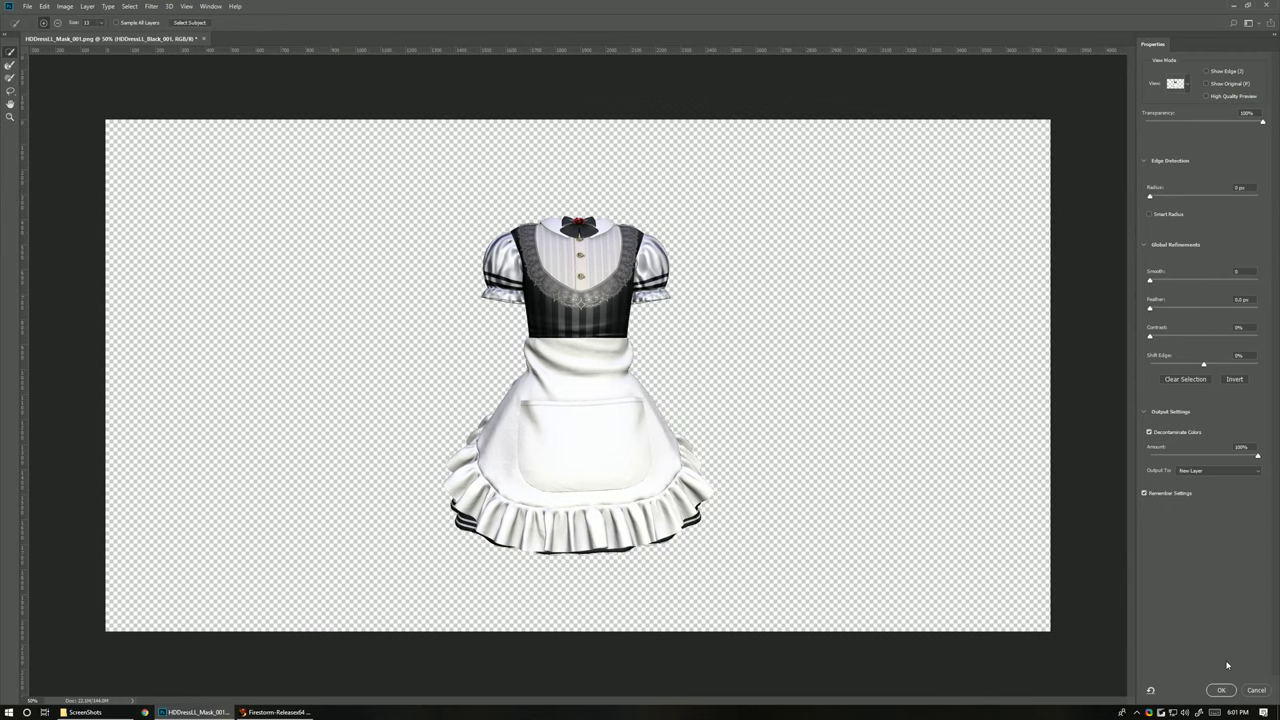
{"action": "left_click", "coordinate": [1221, 690]}
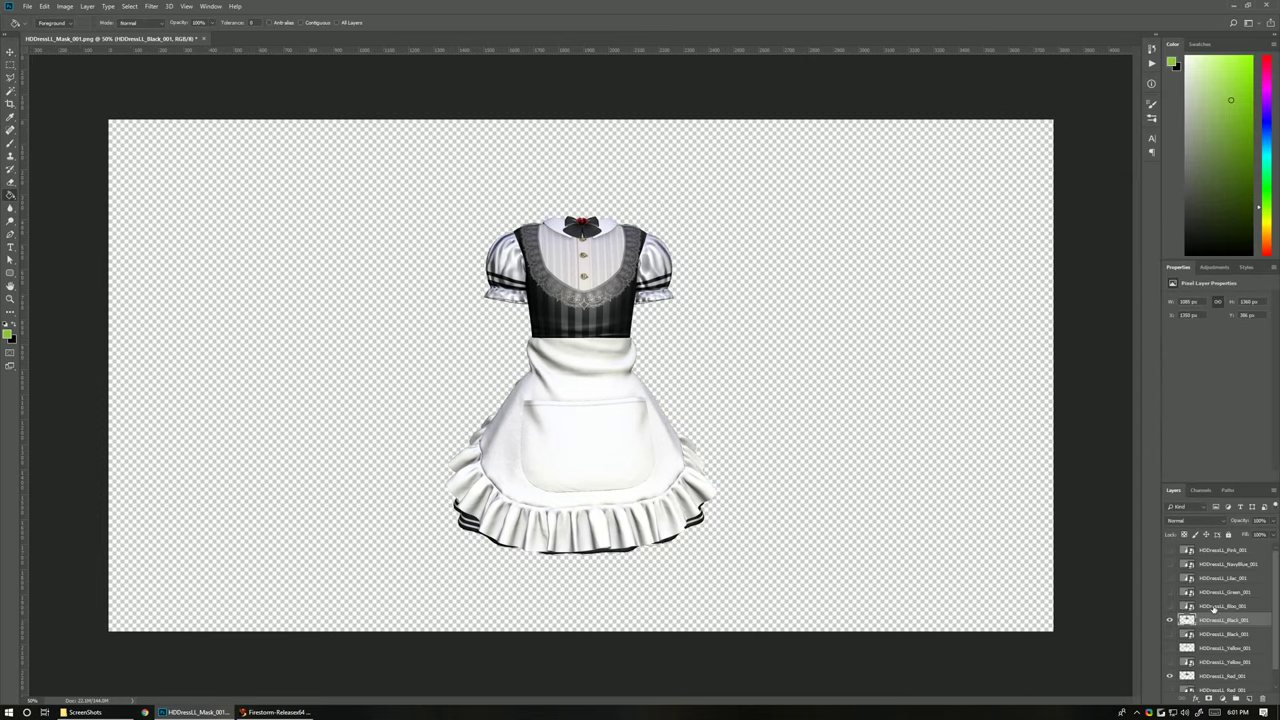
Select and show the light blue dress layer, and hide the black and red cutout layers
{"action": "left_click", "coordinate": [1212, 606]}
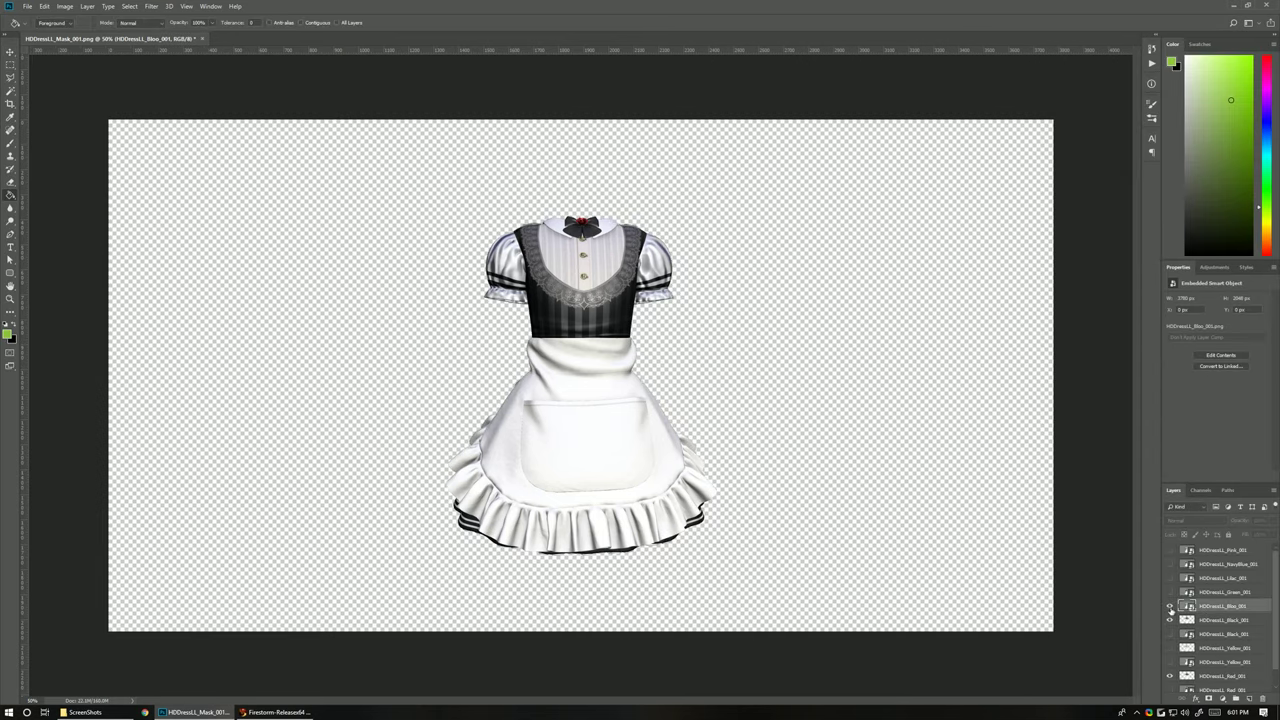
{"action": "left_click", "coordinate": [1170, 607]}
{"action": "left_click", "coordinate": [1170, 676]}
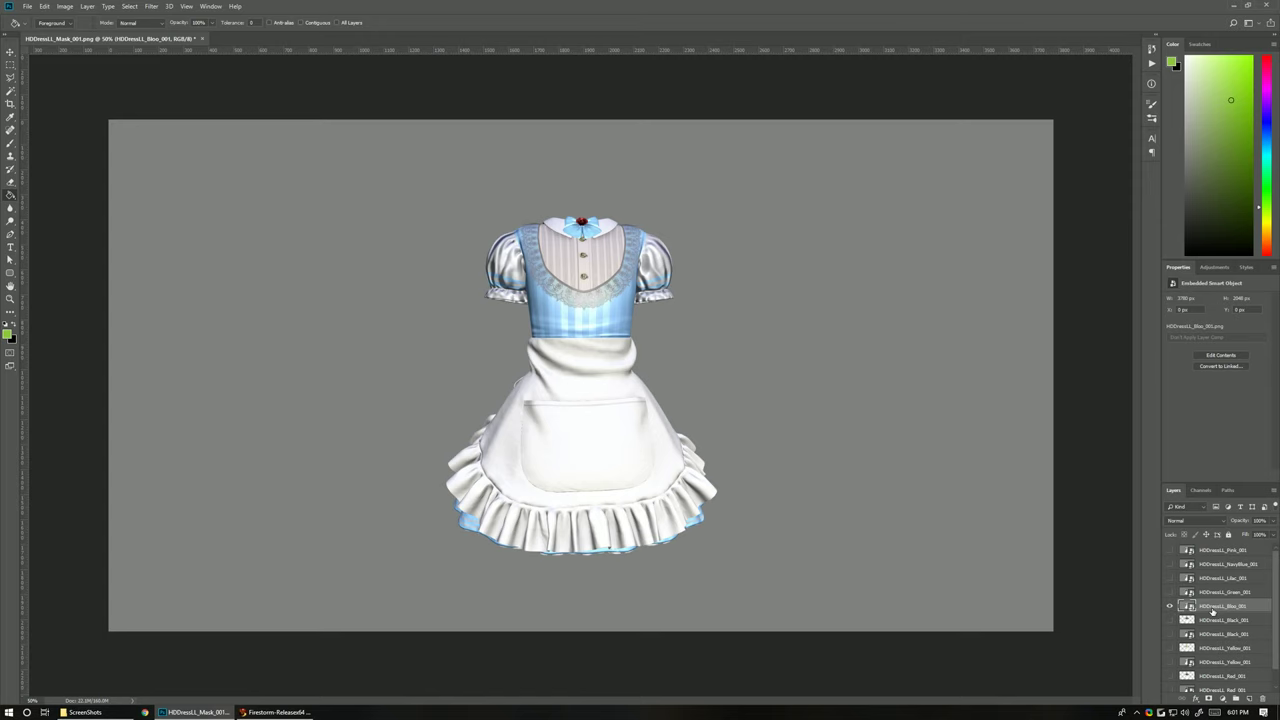
Load the black dress cutout's outline as a selection and output the light blue dress to a new layer with Select and Mask
{"action": "key", "text": "ctrl+alt+r"}
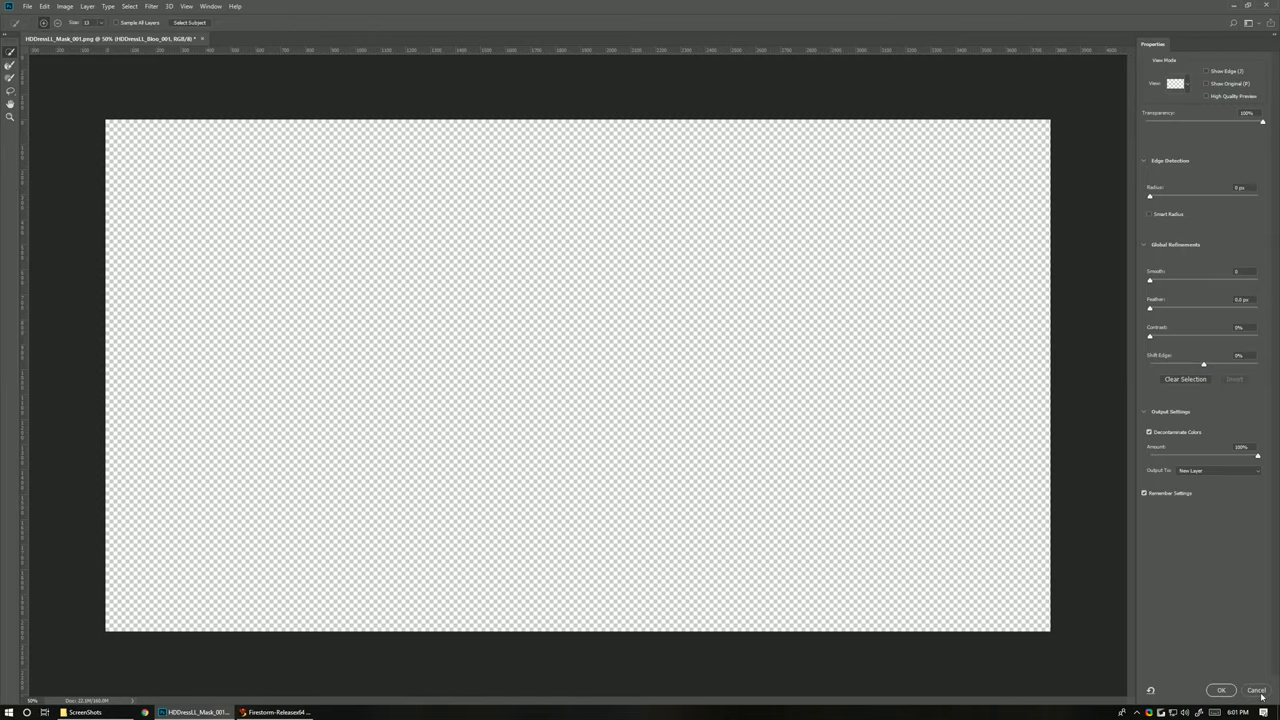
{"action": "key", "text": "Escape"}
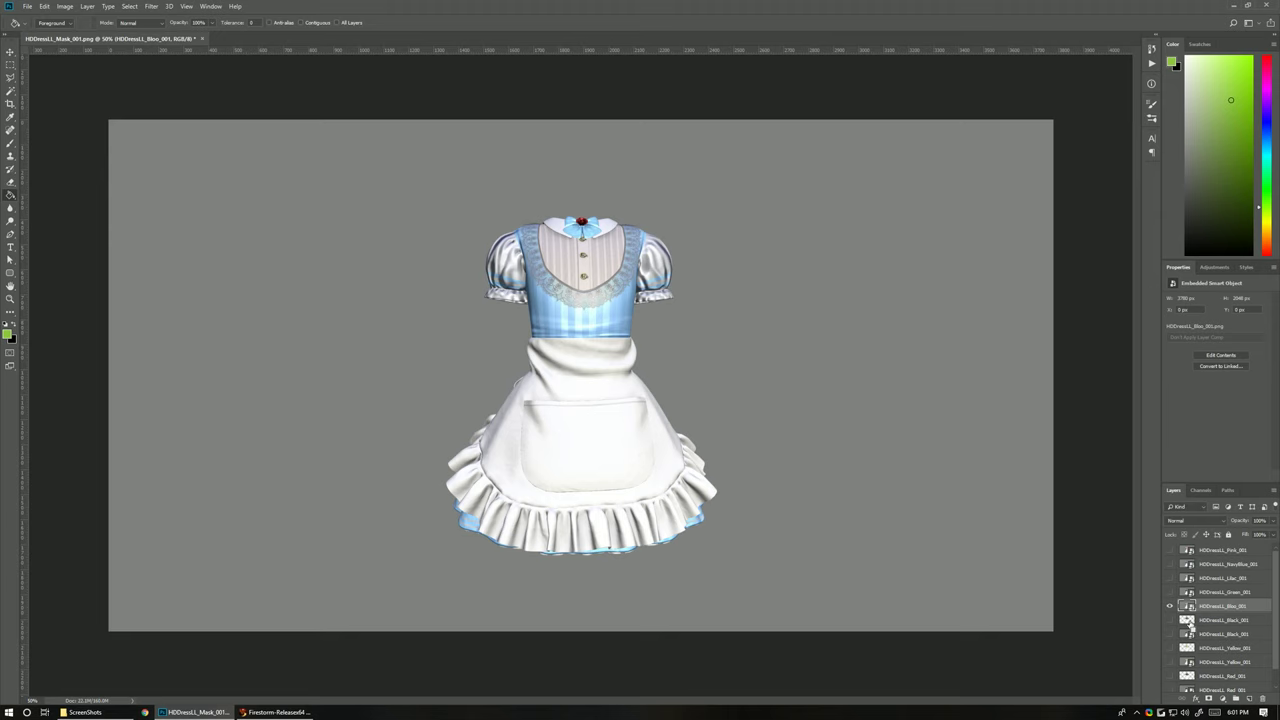
{"action": "left_click", "coordinate": [1189, 621], "text": "ctrl"}
{"action": "key", "text": "ctrl+alt+r"}
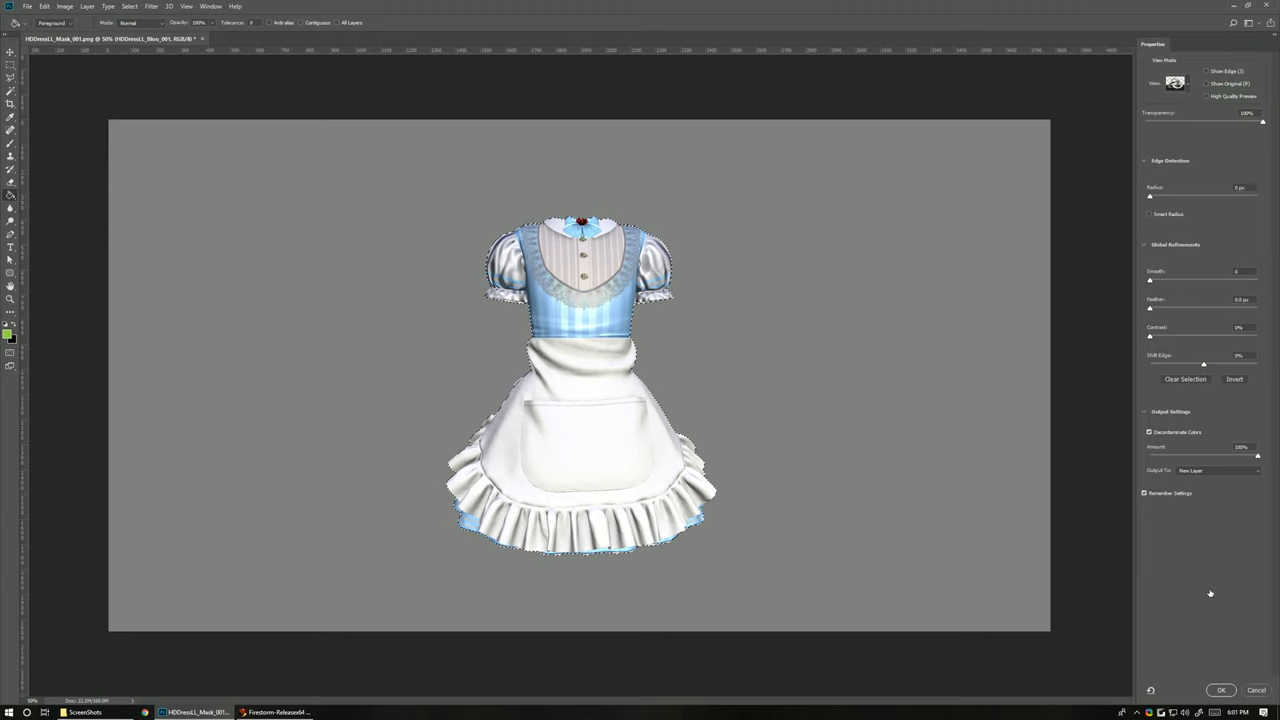
{"action": "left_click", "coordinate": [1224, 690]}
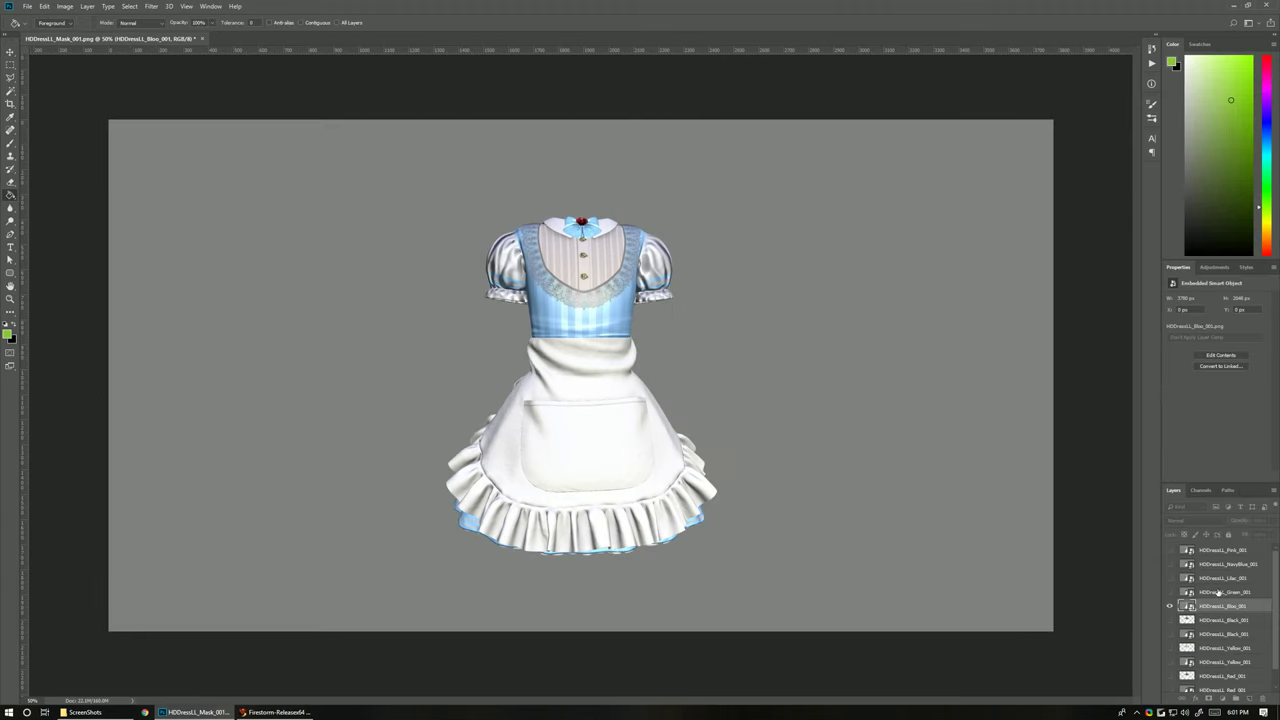
Show the HDDressLL_Green_001 layer, load the dress outline as a selection and output the green dress to a new layer with Select and Mask
{"action": "left_click", "coordinate": [1211, 592]}
{"action": "left_click", "coordinate": [1170, 592]}
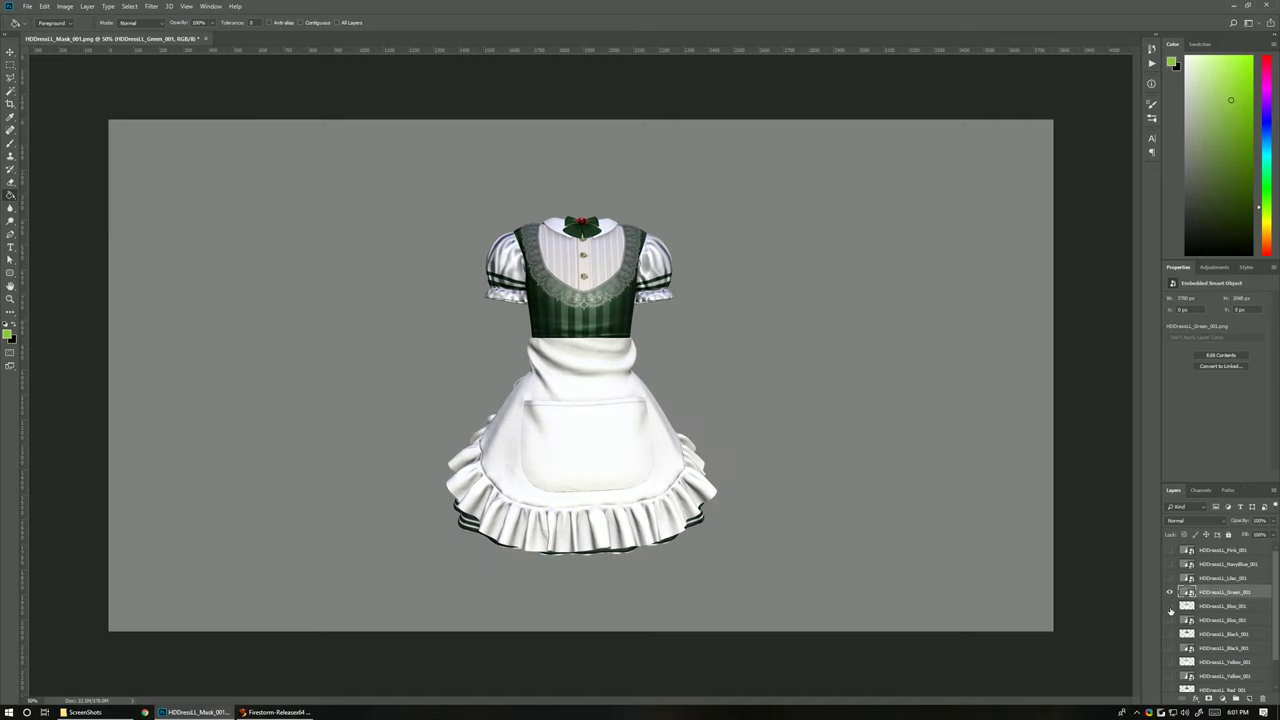
{"action": "left_click", "coordinate": [1188, 594], "text": "ctrl"}
{"action": "key", "text": "alt+ctrl+r"}
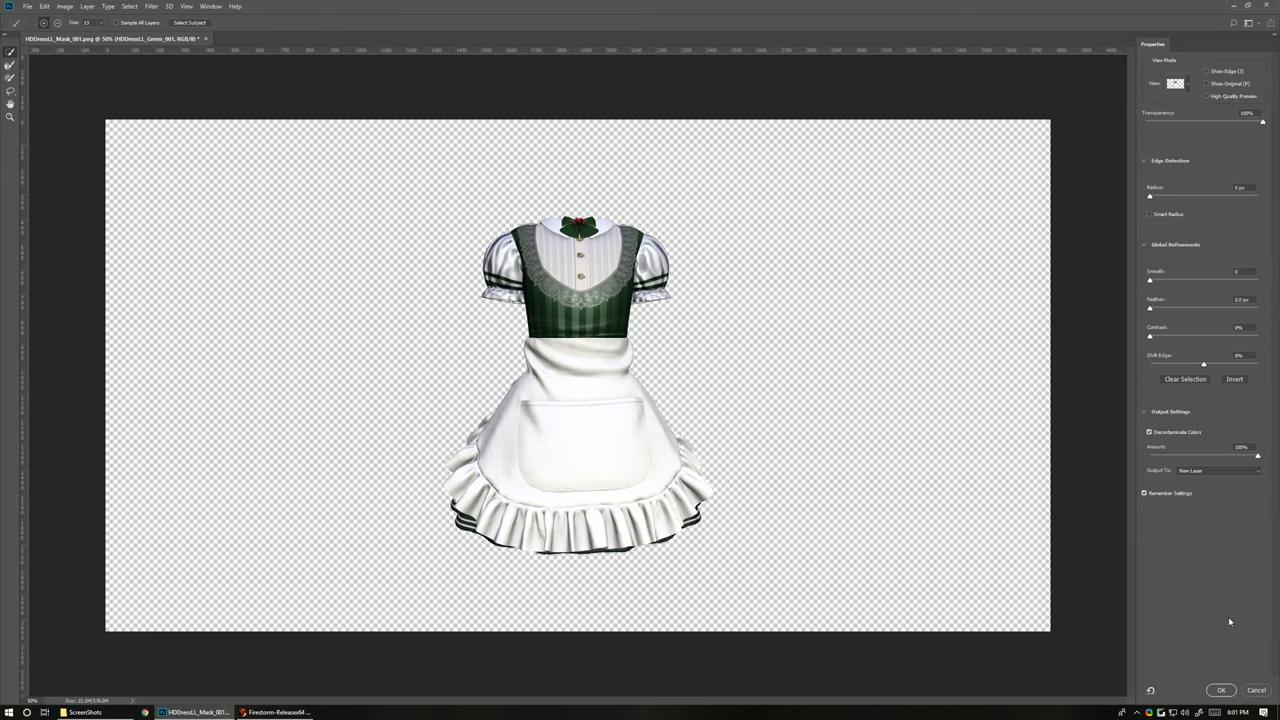
{"action": "left_click", "coordinate": [1220, 689]}
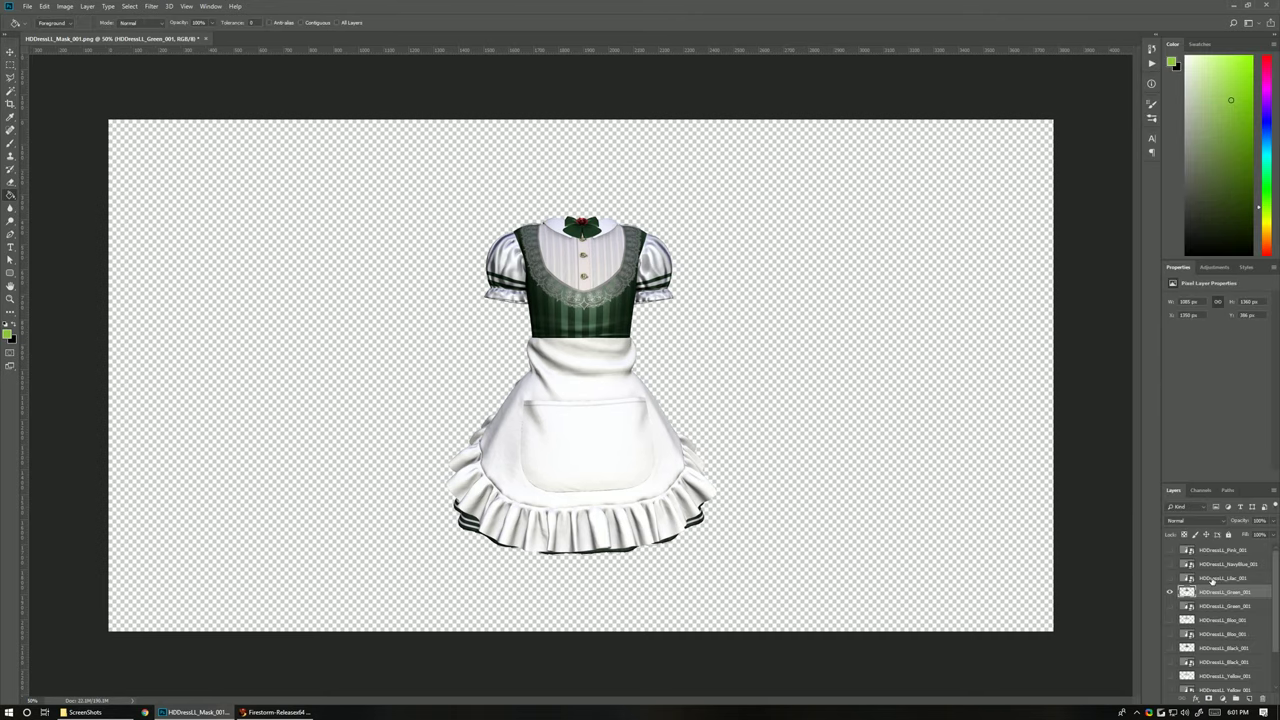
Show the HDDressLL_Lilac_001 layer, load the green cutout's outline as a selection and output the lilac dress to a new layer with Select and Mask
{"action": "left_click", "coordinate": [1169, 578]}
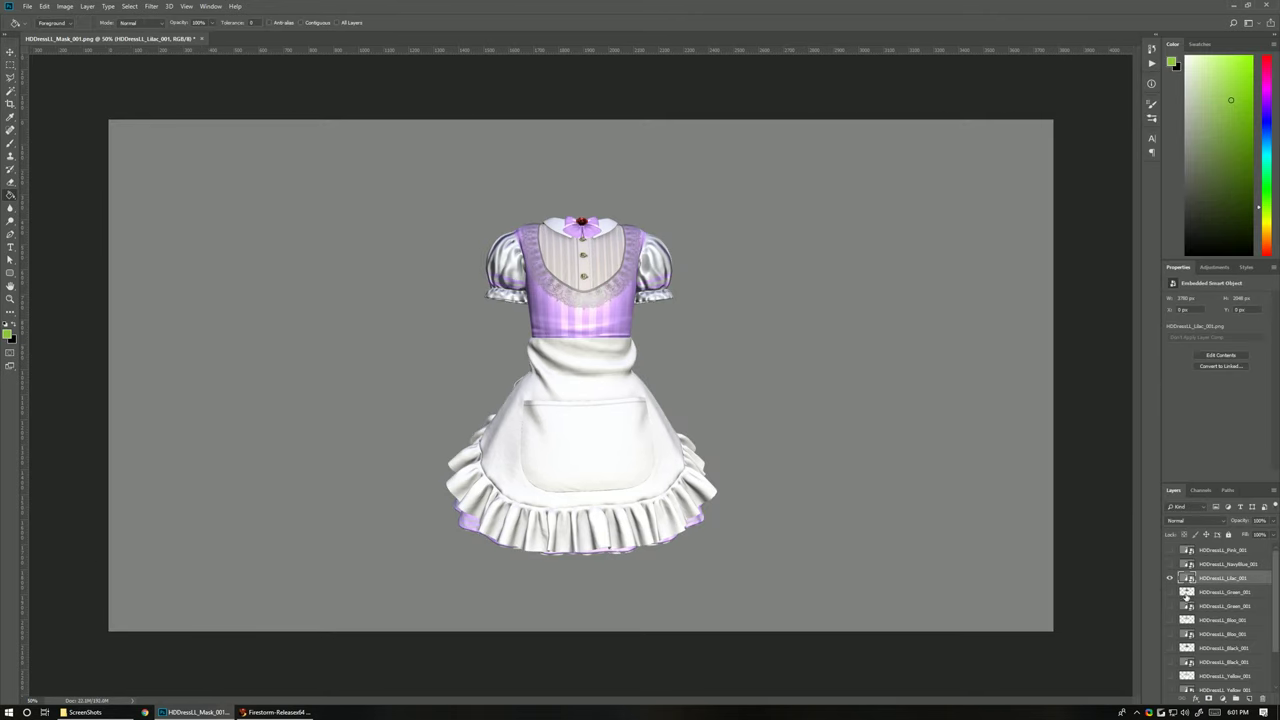
{"action": "left_click", "coordinate": [1186, 597], "text": "ctrl"}
{"action": "key", "text": "alt+ctrl+r"}
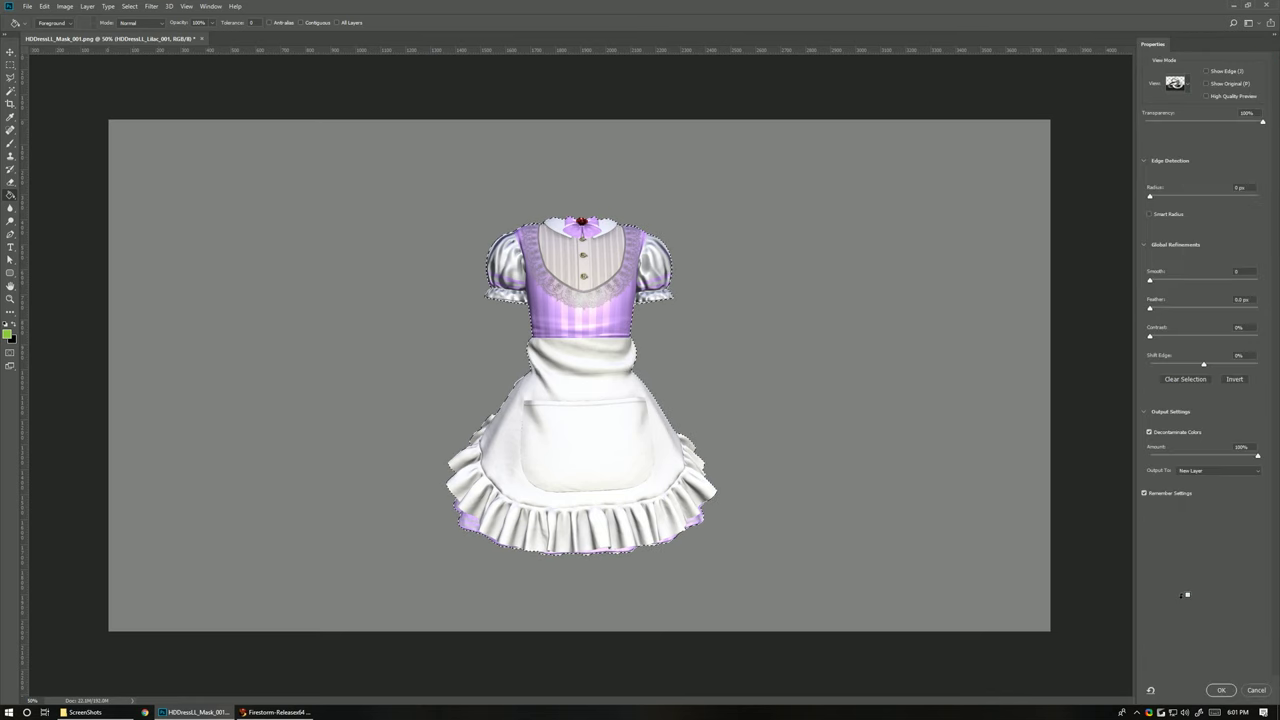
{"action": "left_click", "coordinate": [1219, 691]}
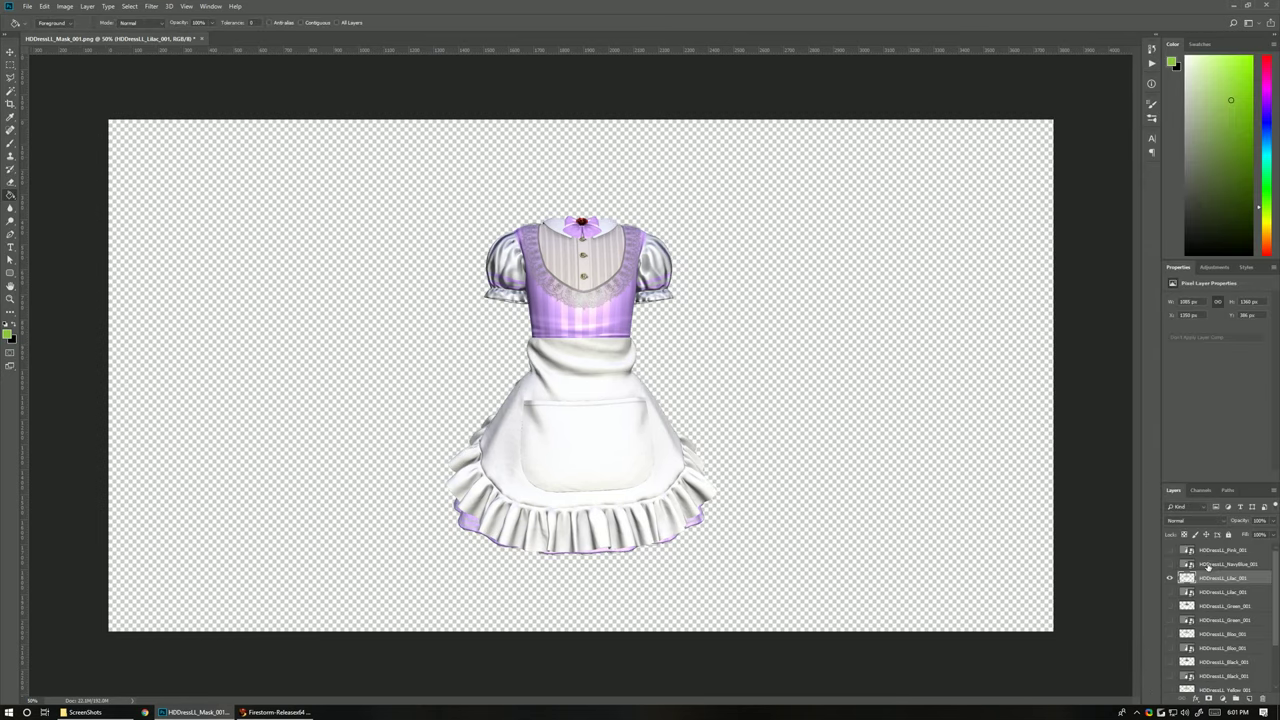
Show the HDDressLL_NavyBlue_001 layer, load the lilac cutout's outline as a selection and output the navy dress to a new layer with Select and Mask
{"action": "left_click", "coordinate": [1207, 565]}
{"action": "left_click", "coordinate": [1169, 564]}
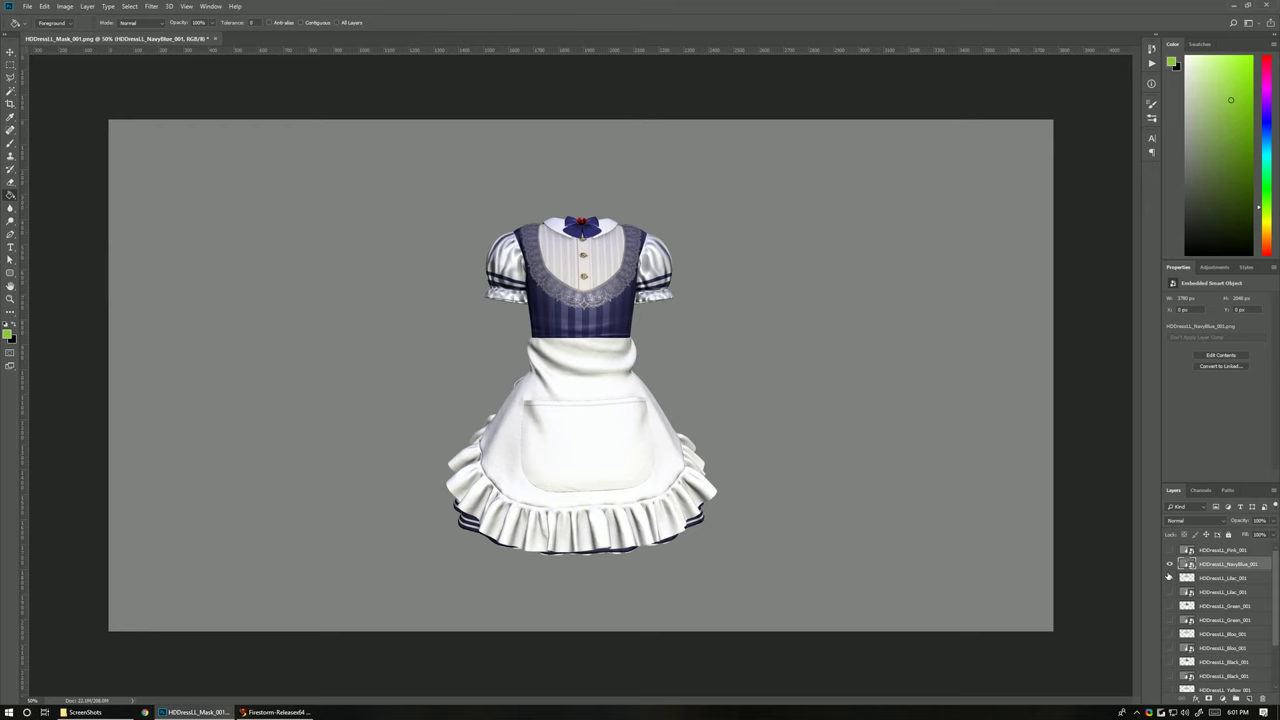
{"action": "left_click", "coordinate": [1190, 578], "text": "ctrl"}
{"action": "key", "text": "alt+ctrl+r"}
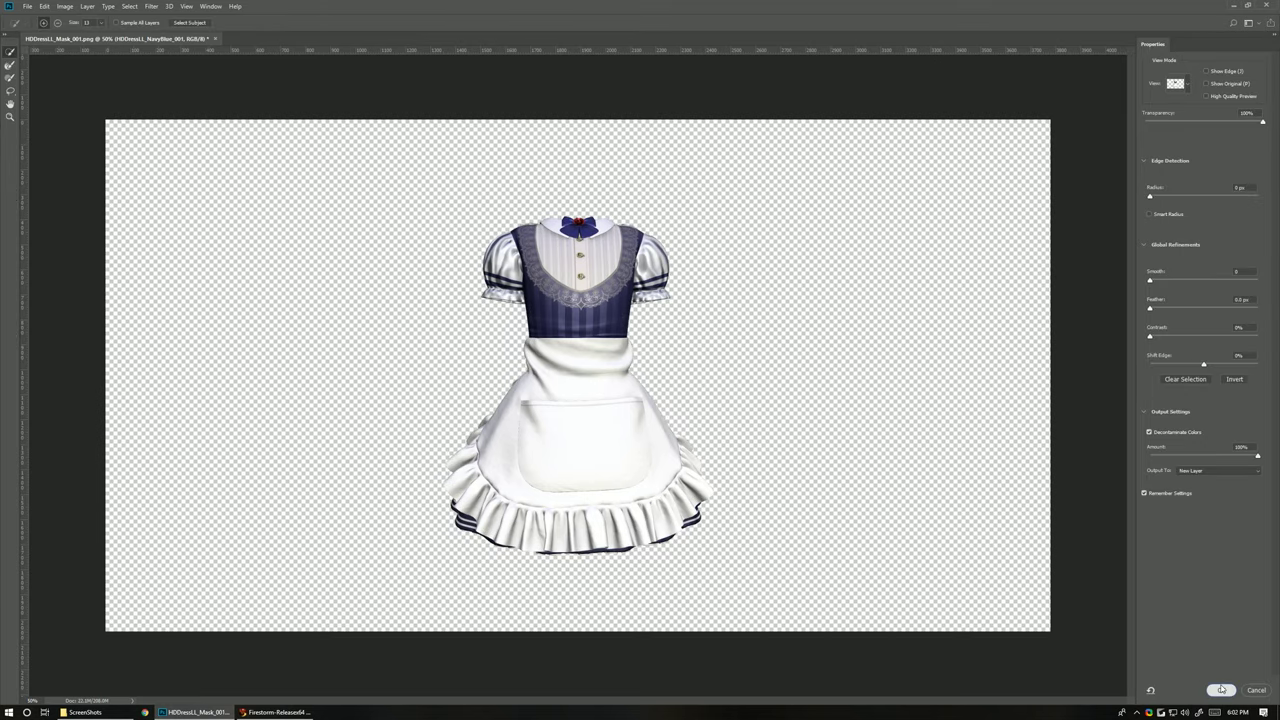
{"action": "left_click", "coordinate": [1221, 690]}
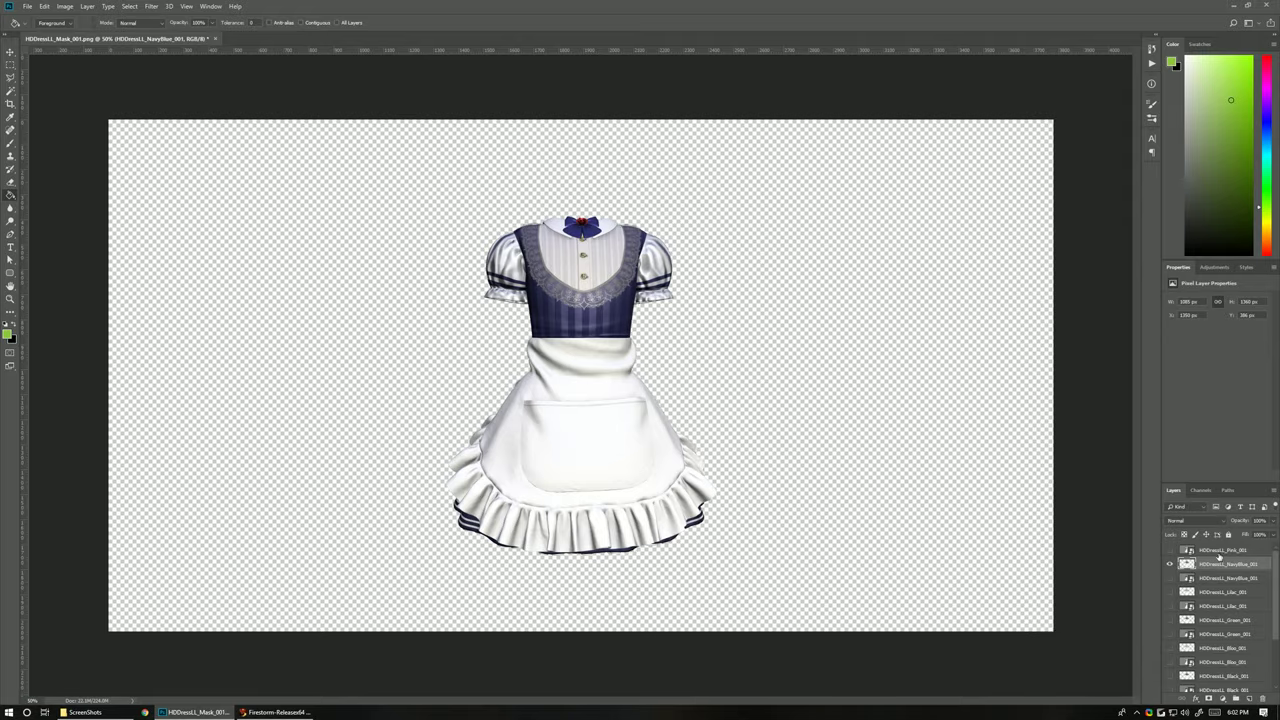
Show only HDDressLL_Pink_001, load the navy cutout's outline as a selection and output the pink dress to a new layer with Select and Mask
{"action": "left_click", "coordinate": [1210, 551]}
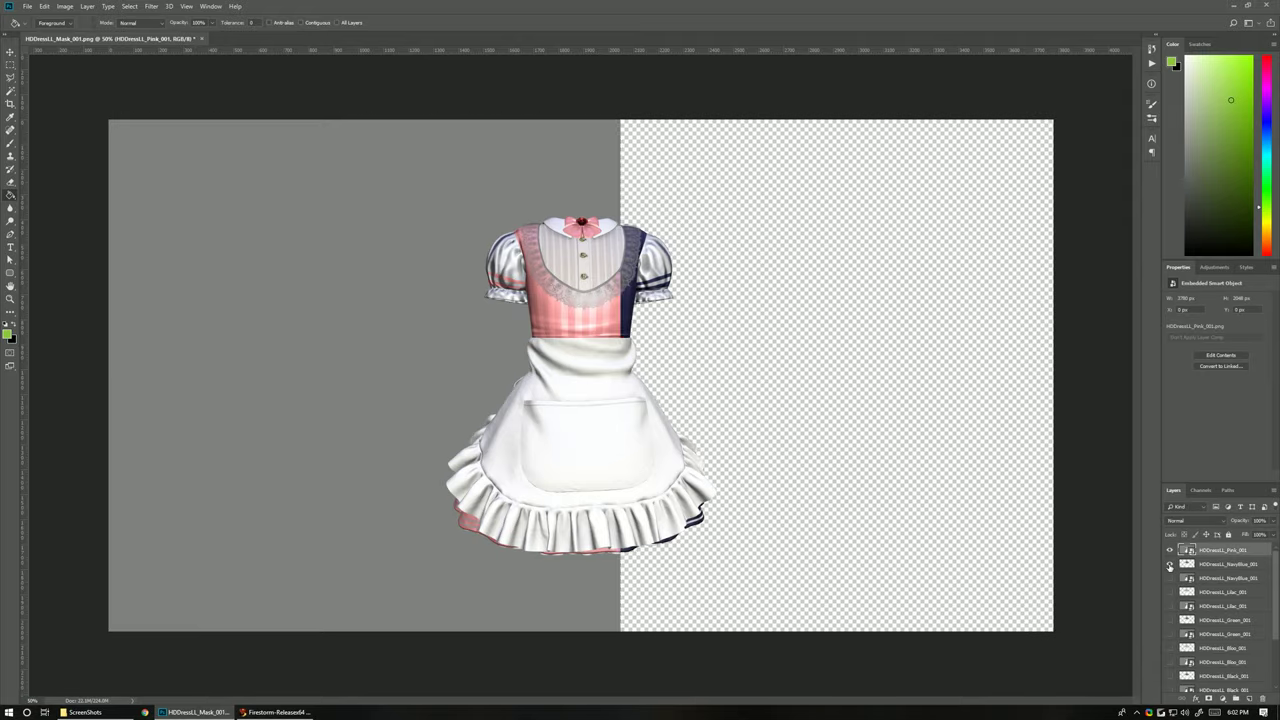
{"action": "key", "text": "ctrl+alt+r"}
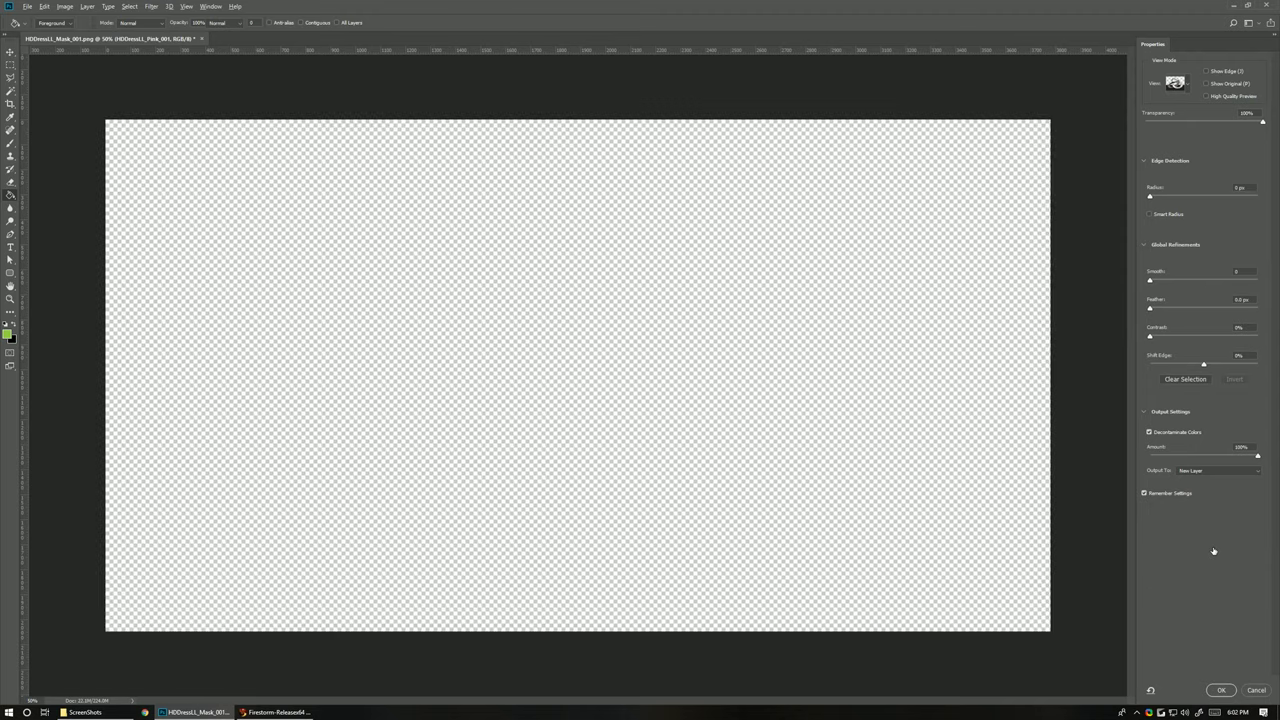
{"action": "left_click", "coordinate": [1256, 690]}
{"action": "left_click", "coordinate": [1187, 571], "text": "ctrl"}
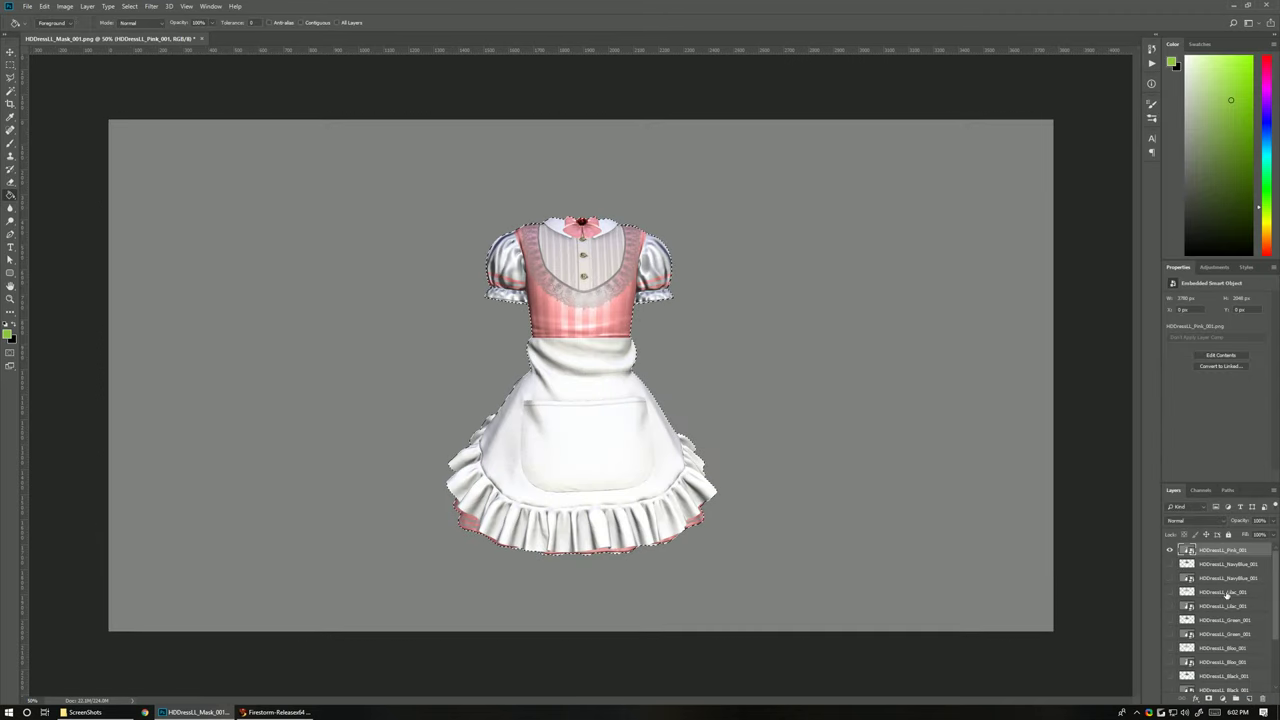
{"action": "key", "text": "ctrl+alt+r"}
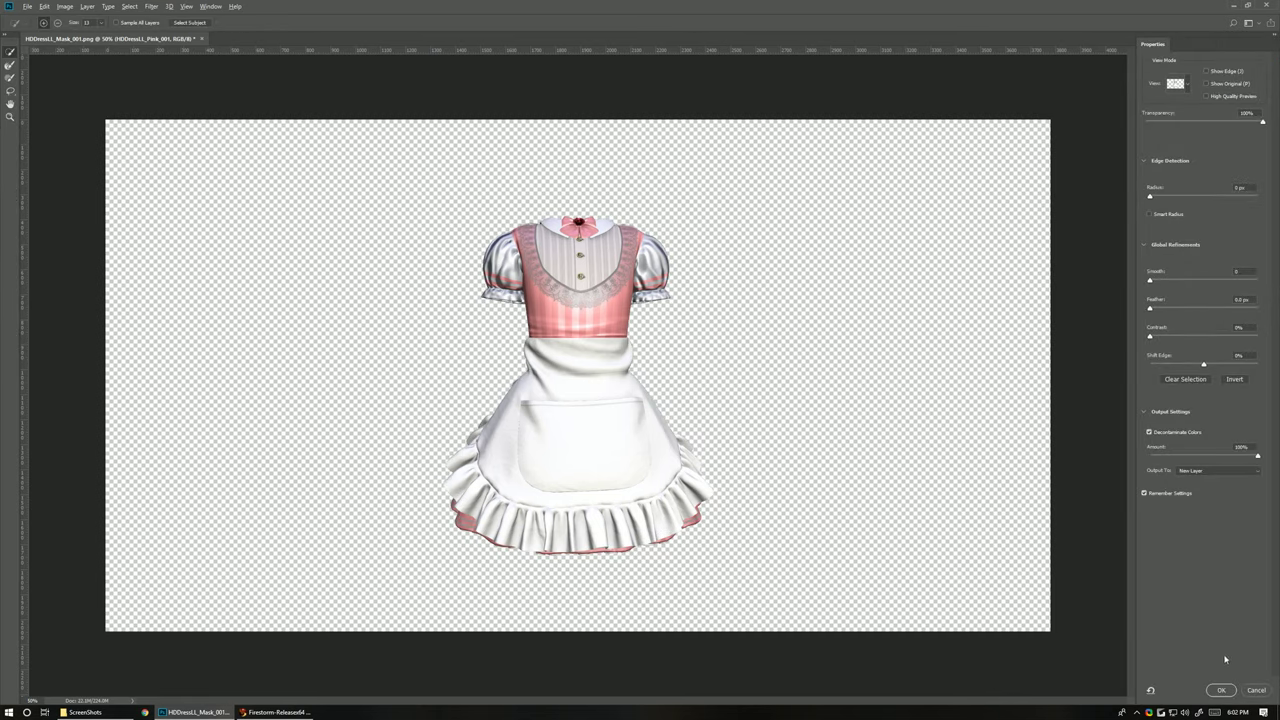
{"action": "left_click", "coordinate": [1220, 690]}
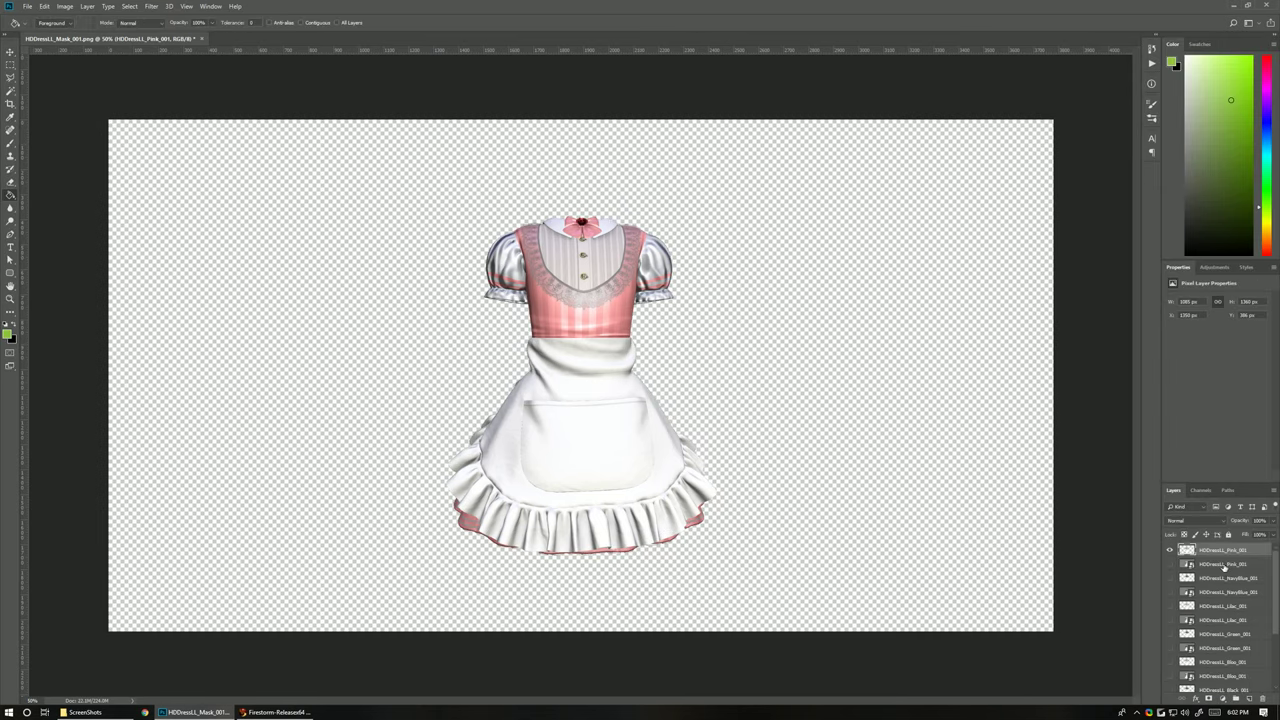
Select the original smart object layer of all eight dress colors, from Pink down to Red, and delete them, keeping the cutouts and AlphaMask
{"action": "left_click", "coordinate": [1217, 566]}
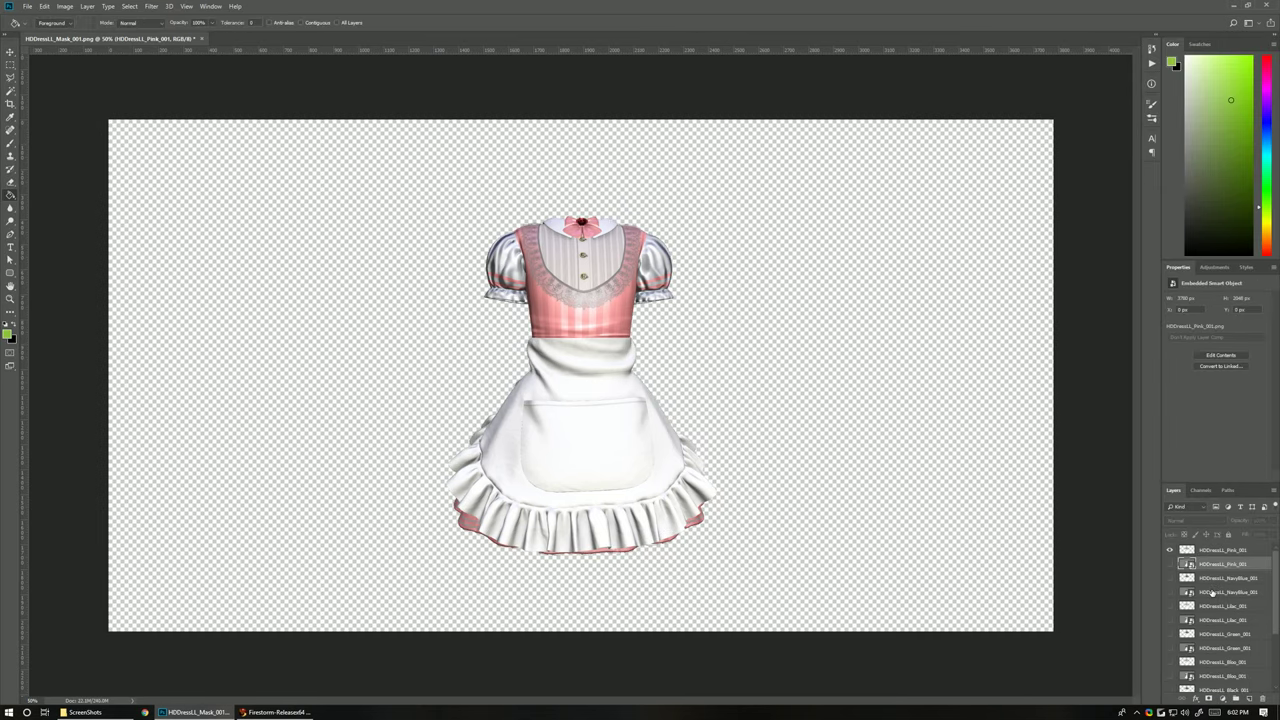
{"action": "left_click", "coordinate": [1212, 592], "text": "ctrl"}
{"action": "left_click", "coordinate": [1208, 620], "text": "ctrl"}
{"action": "left_click", "coordinate": [1208, 648], "text": "ctrl"}
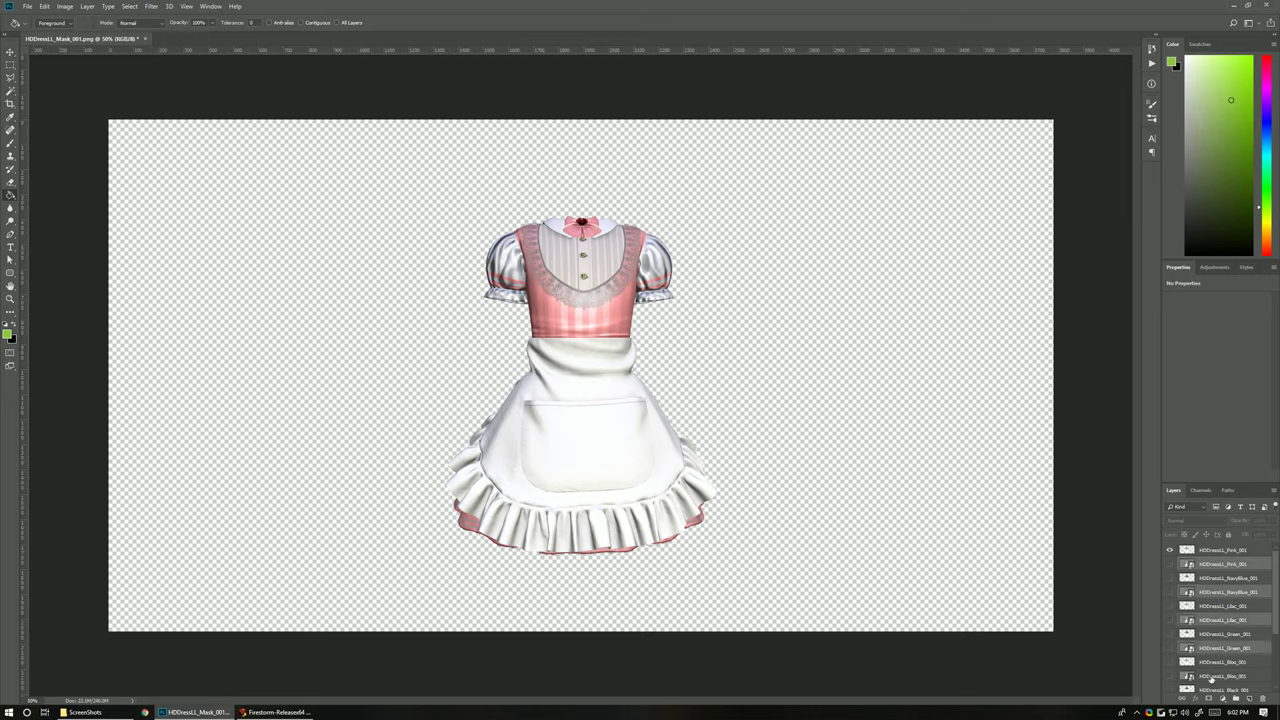
{"action": "left_click", "coordinate": [1212, 676], "text": "ctrl"}
{"action": "scroll", "coordinate": [1230, 640], "scroll_direction": "down", "scroll_amount": 3}
{"action": "left_click", "coordinate": [1222, 621], "text": "ctrl"}
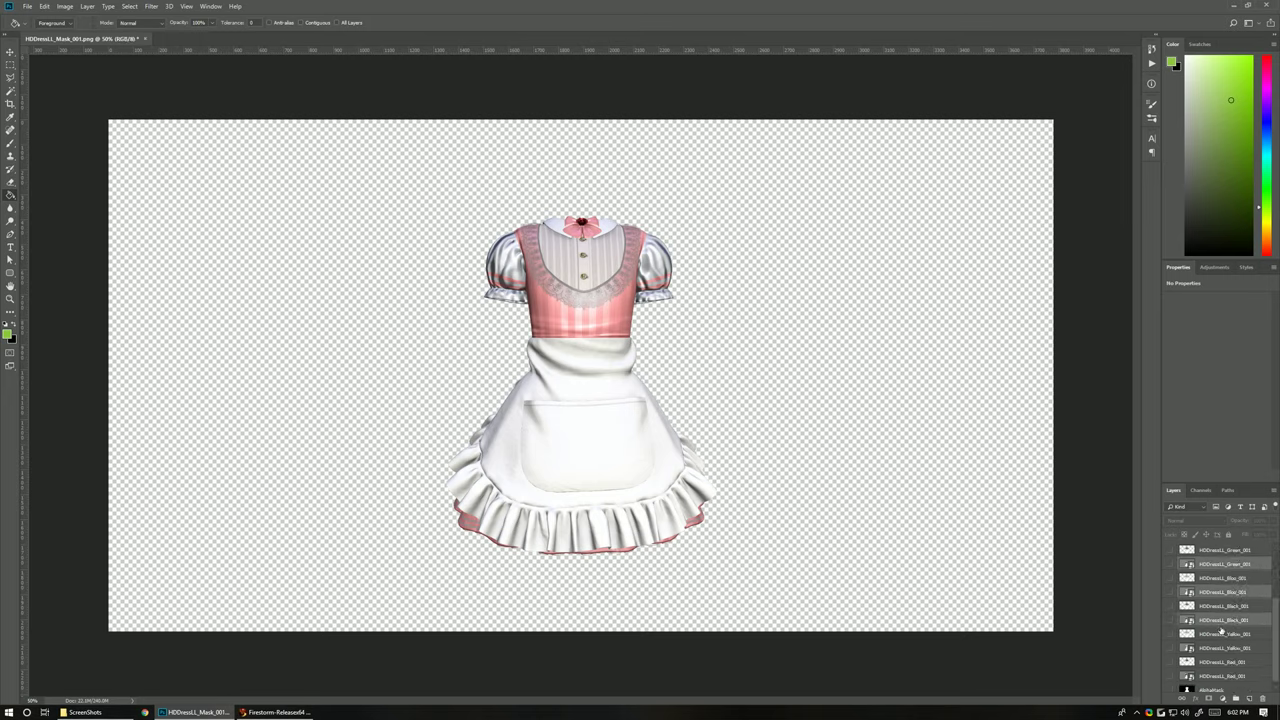
{"action": "left_click", "coordinate": [1212, 648], "text": "ctrl"}
{"action": "left_click", "coordinate": [1208, 678], "text": "ctrl"}
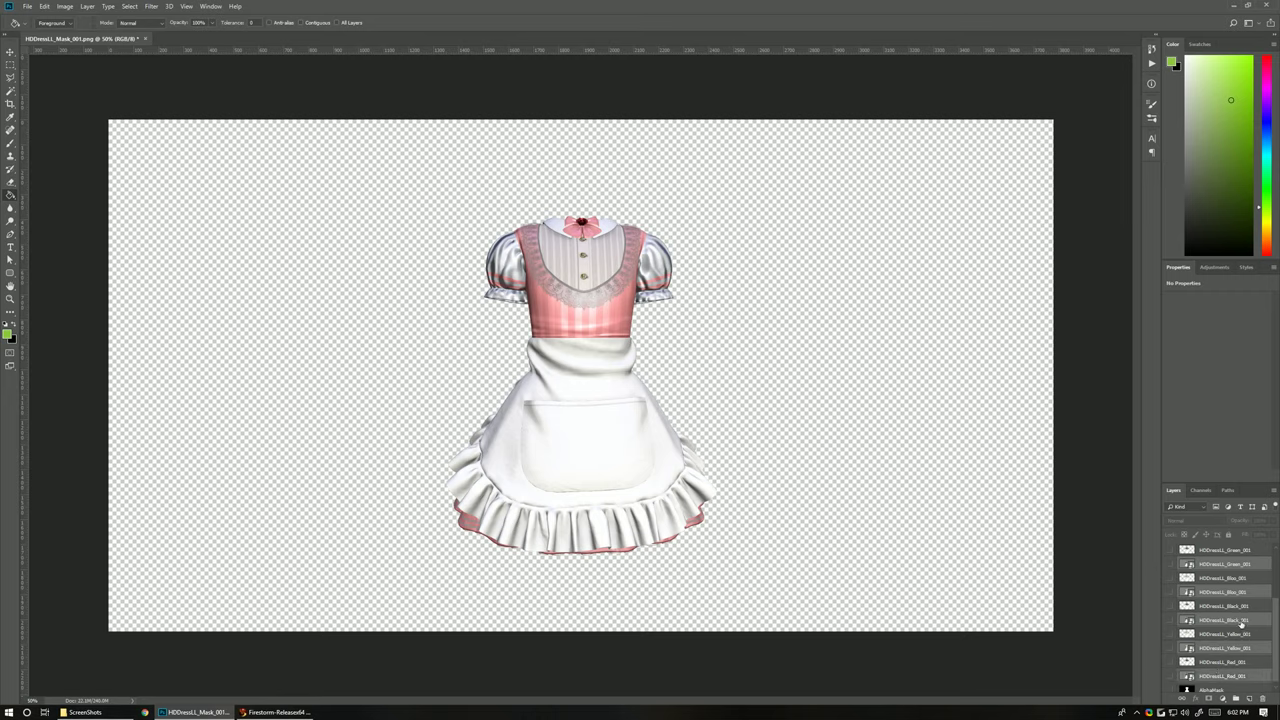
{"action": "scroll", "coordinate": [1242, 626], "scroll_direction": "down", "scroll_amount": 1}
{"action": "left_click_drag", "start_coordinate": [1258, 675], "coordinate": [1261, 695]}
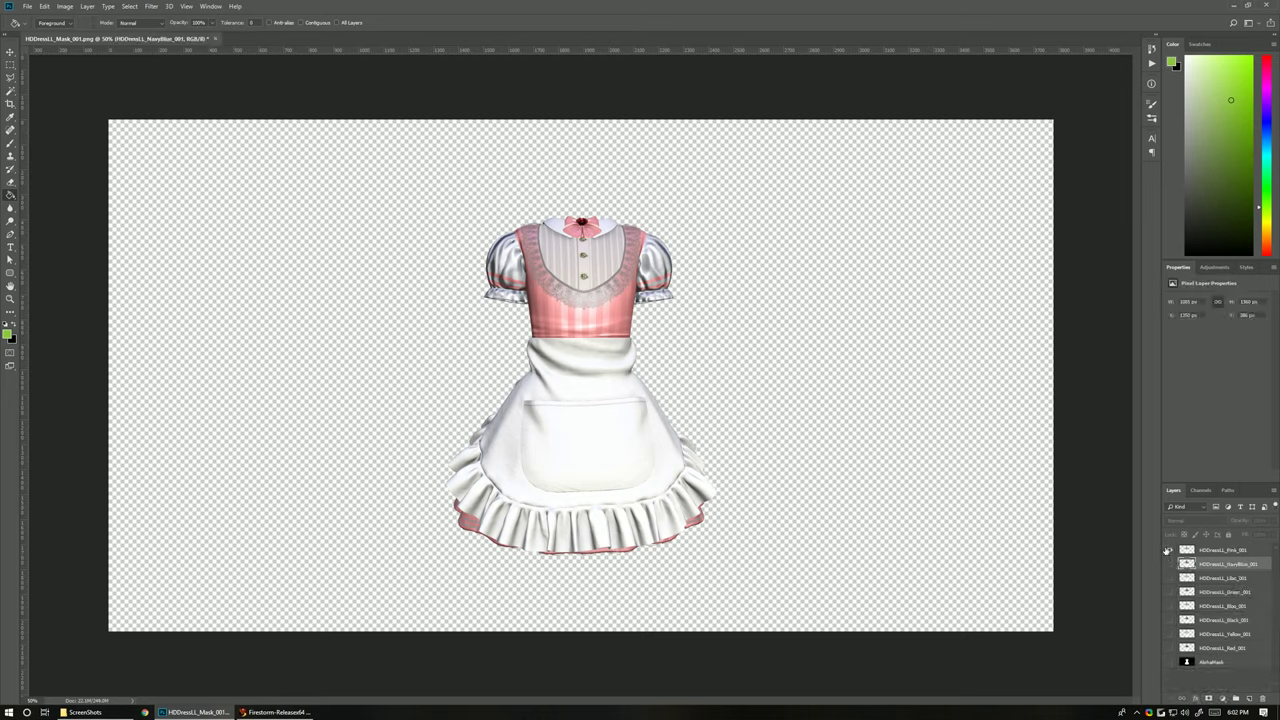
Check the pink, navy, lilac and green dress cutouts one at a time by toggling their visibility
{"action": "left_click", "coordinate": [1169, 551]}
{"action": "left_click", "coordinate": [1169, 551]}
{"action": "left_click", "coordinate": [1169, 551]}
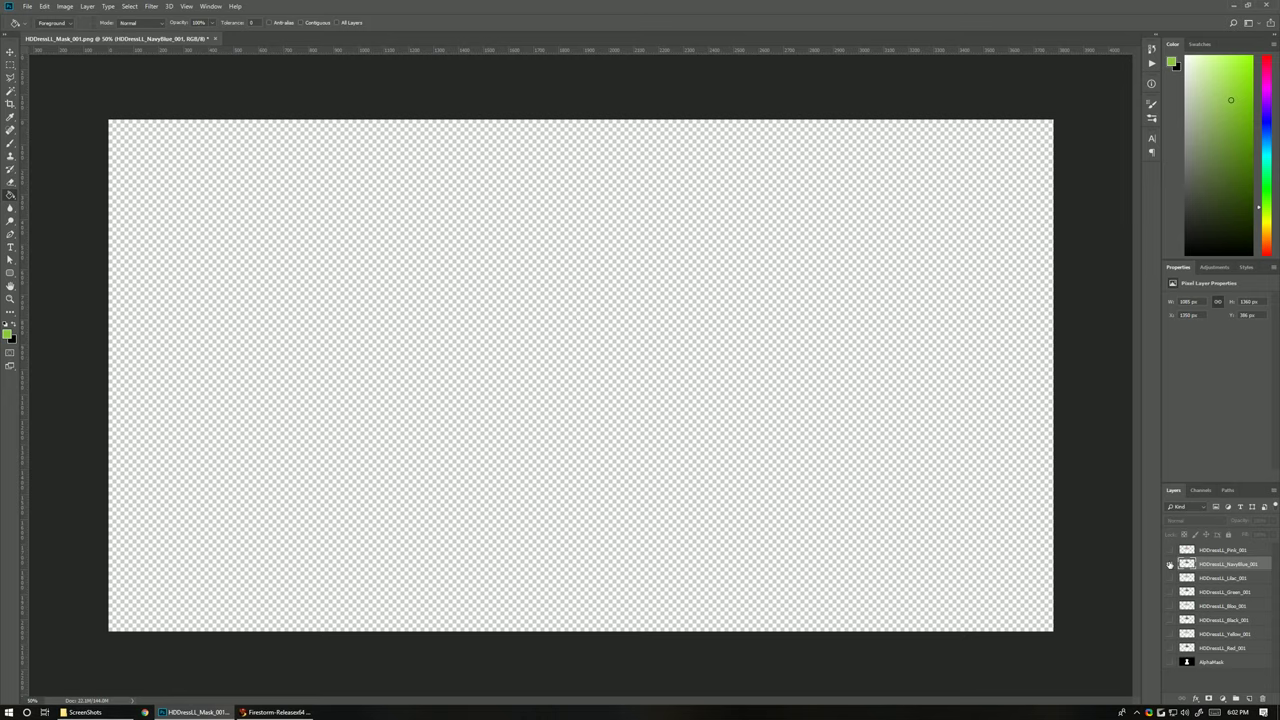
{"action": "left_click", "coordinate": [1170, 565]}
{"action": "left_click", "coordinate": [1169, 564]}
{"action": "left_click", "coordinate": [1169, 578]}
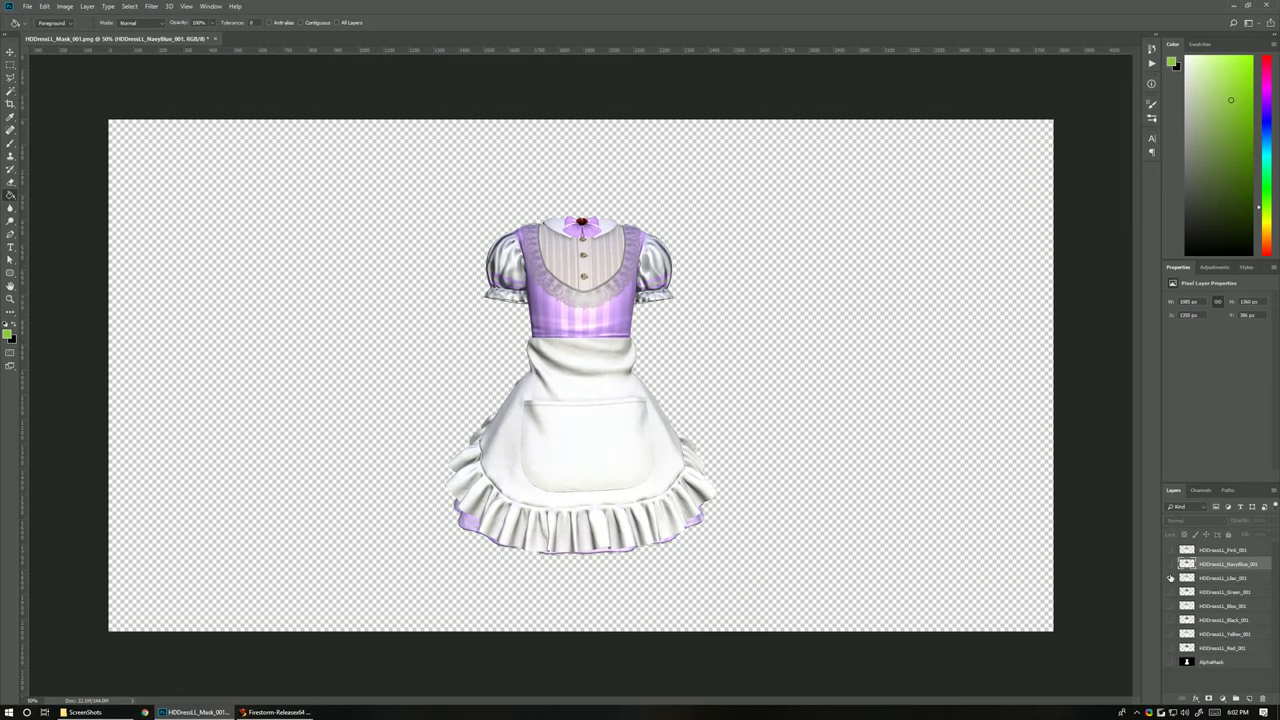
{"action": "left_click", "coordinate": [1169, 578]}
{"action": "left_click", "coordinate": [1170, 592]}
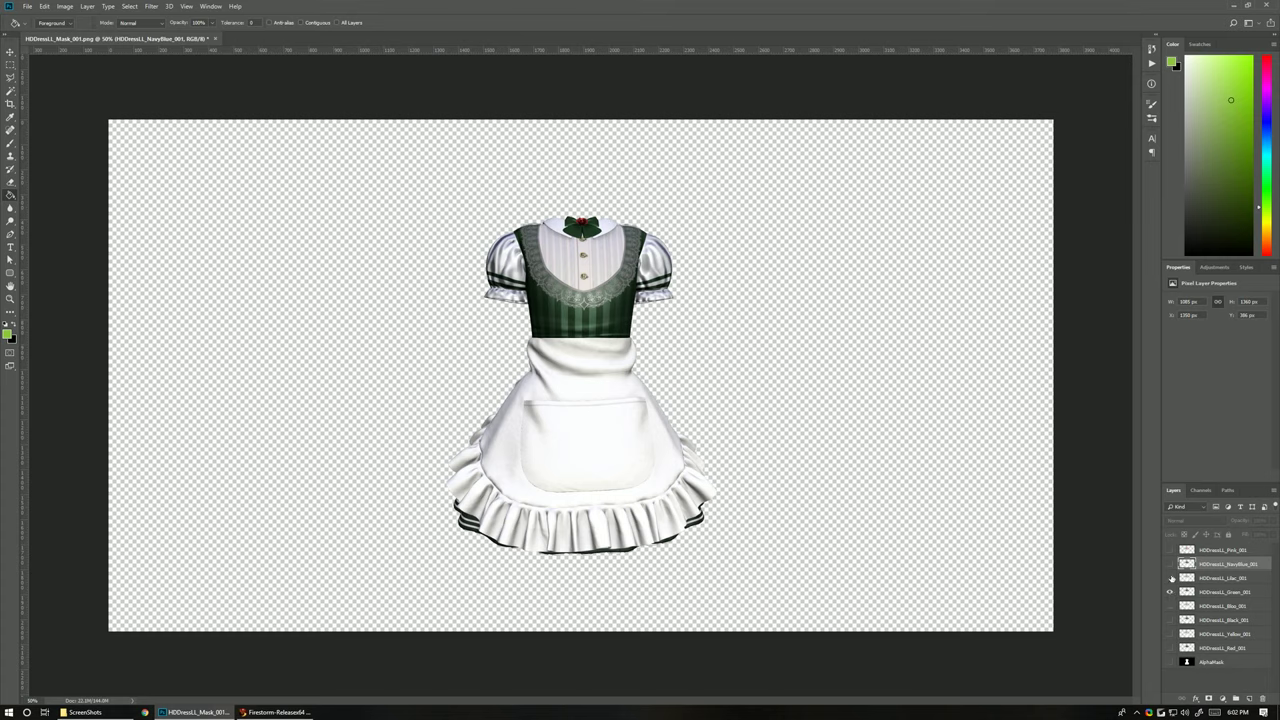
Make all eight dress cutout layers visible while leaving AlphaMask hidden
{"action": "left_click", "coordinate": [1169, 578]}
{"action": "left_click", "coordinate": [1169, 564]}
{"action": "left_click", "coordinate": [1169, 550]}
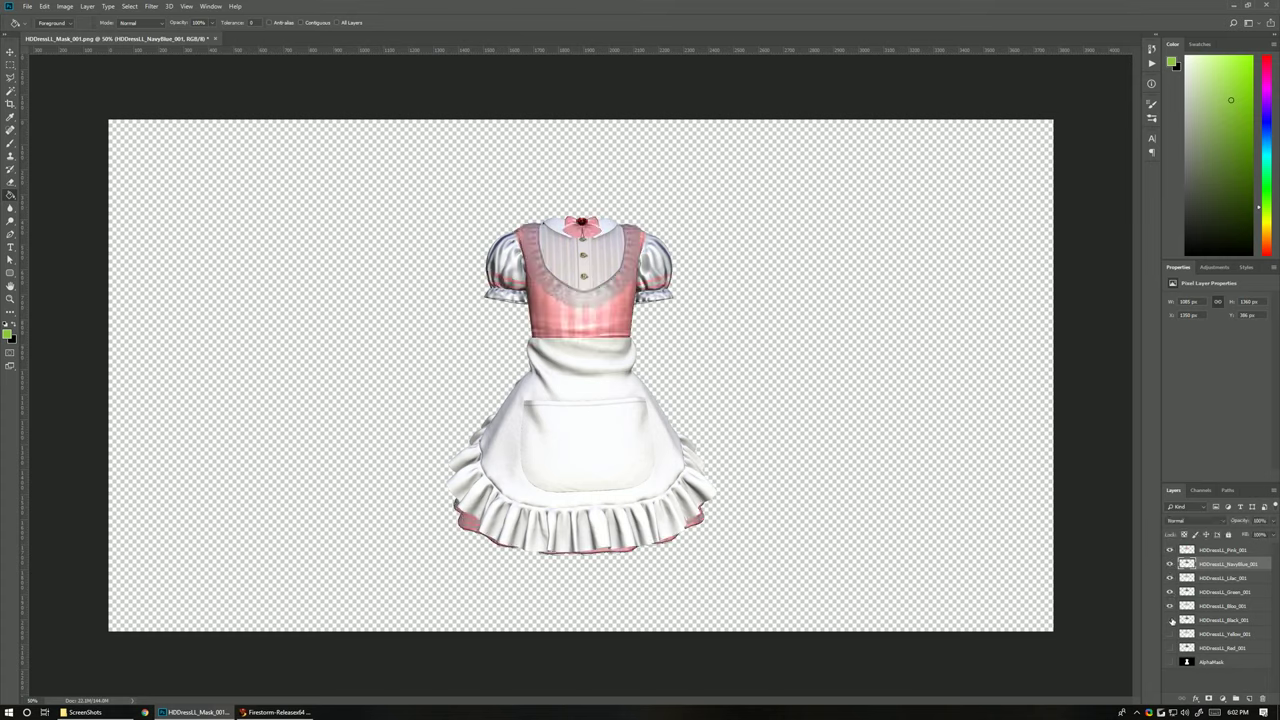
Try moving the pink dress to the canvas's left side and the red one to its right, and distribute all eight dress layers horizontally
{"action": "left_click", "coordinate": [1221, 551]}
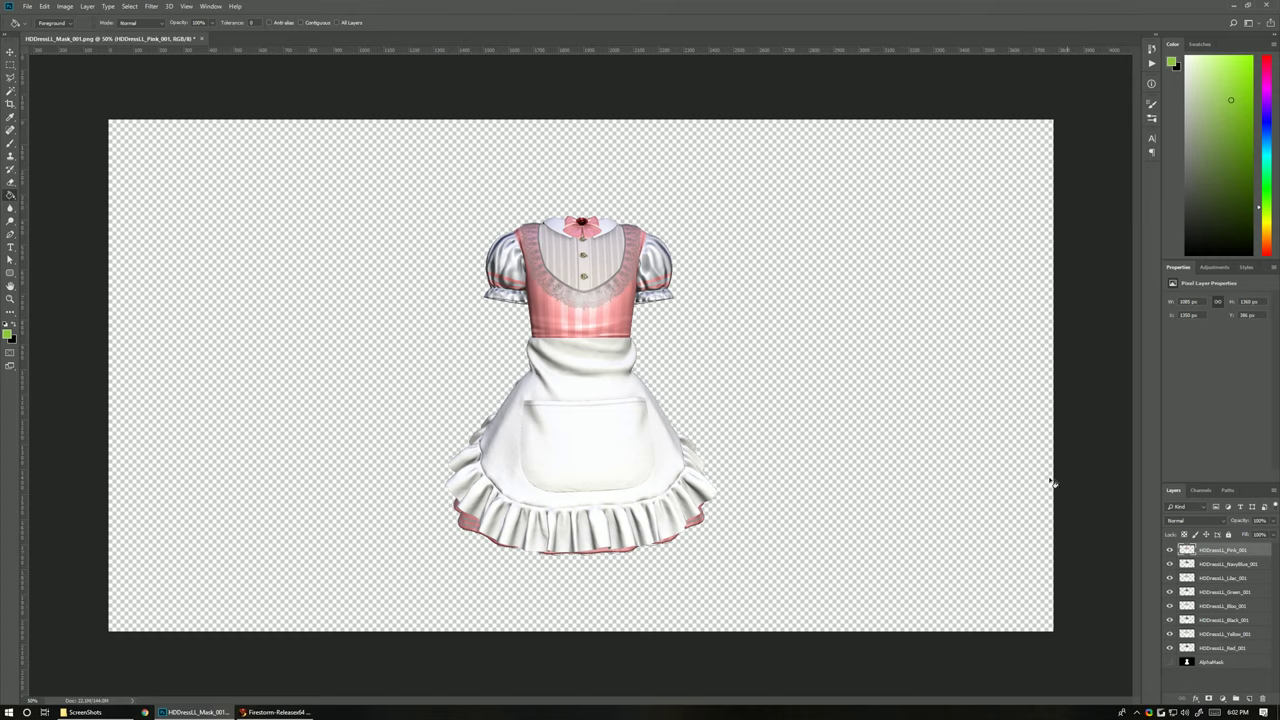
{"action": "left_click", "coordinate": [11, 52]}
{"action": "left_click_drag", "start_coordinate": [583, 306], "coordinate": [267, 305]}
{"action": "left_click", "coordinate": [1216, 648]}
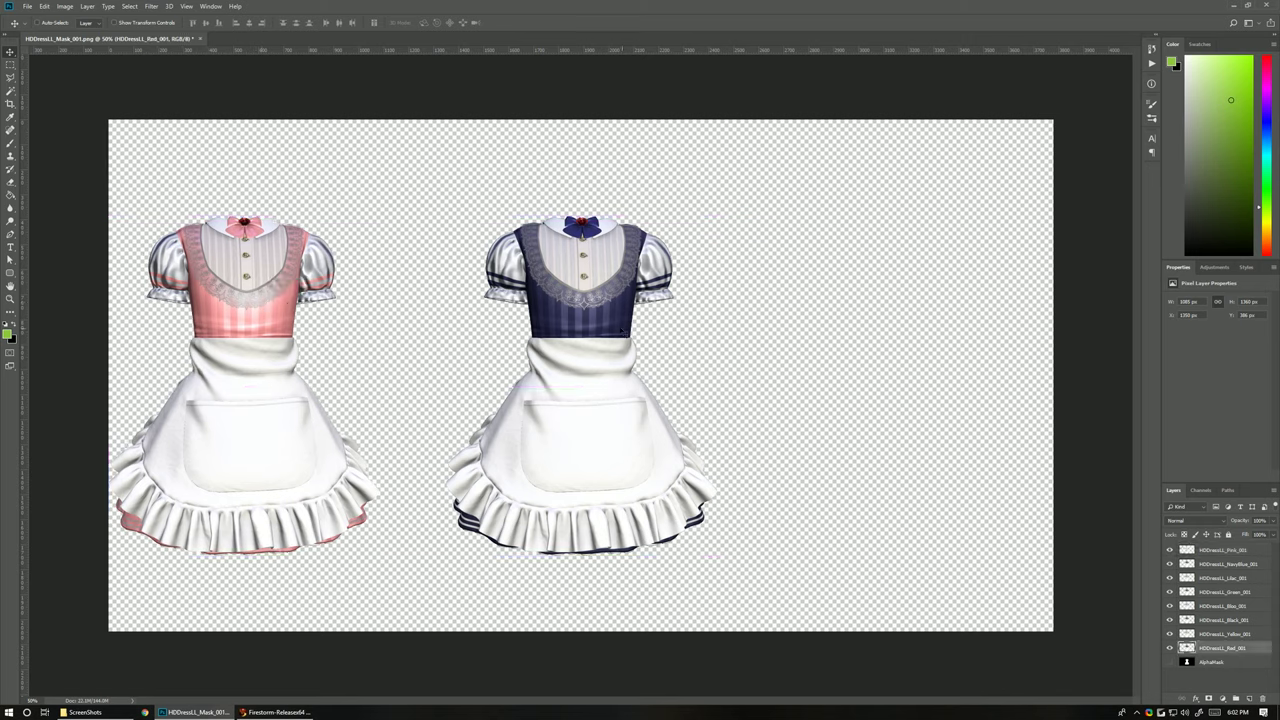
{"action": "left_click_drag", "start_coordinate": [580, 305], "coordinate": [912, 305]}
{"action": "left_click", "coordinate": [1216, 551], "text": "shift"}
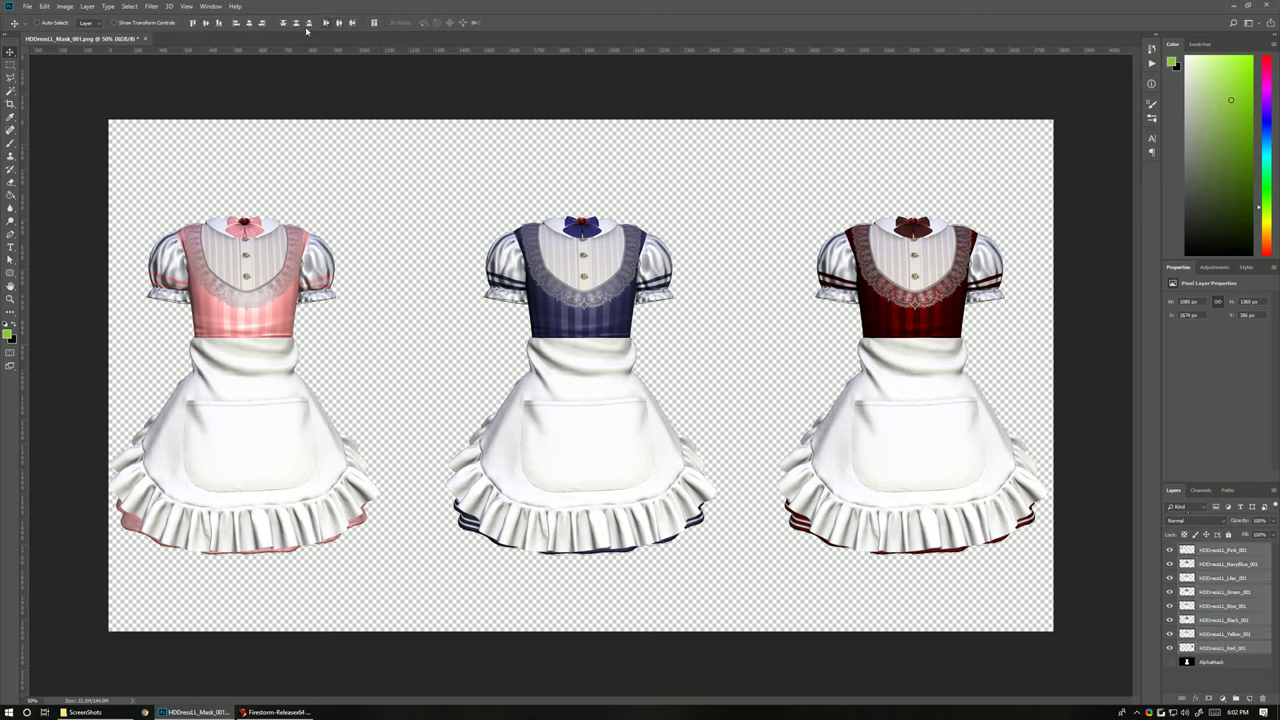
{"action": "left_click", "coordinate": [340, 23]}
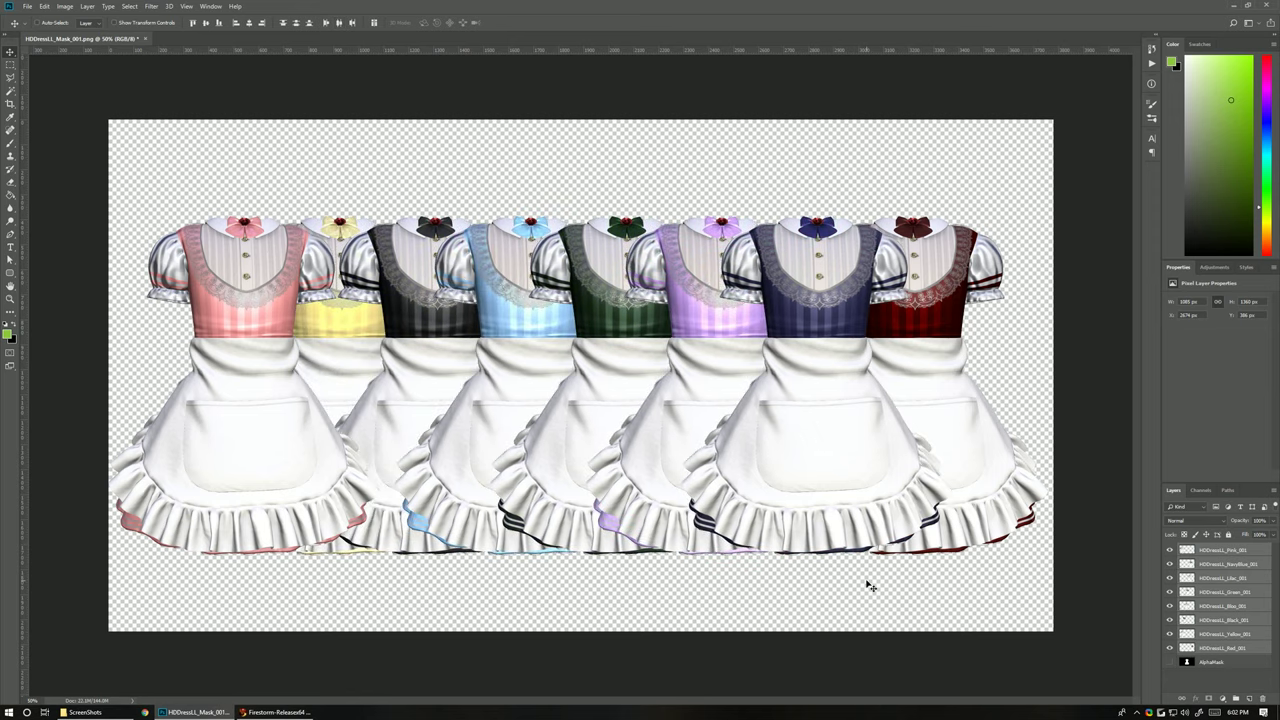
Undo the horizontal distribution and the moves of the red and pink dresses
{"action": "key", "text": "ctrl+z"}
{"action": "key", "text": "ctrl+z"}
{"action": "key", "text": "ctrl+z"}
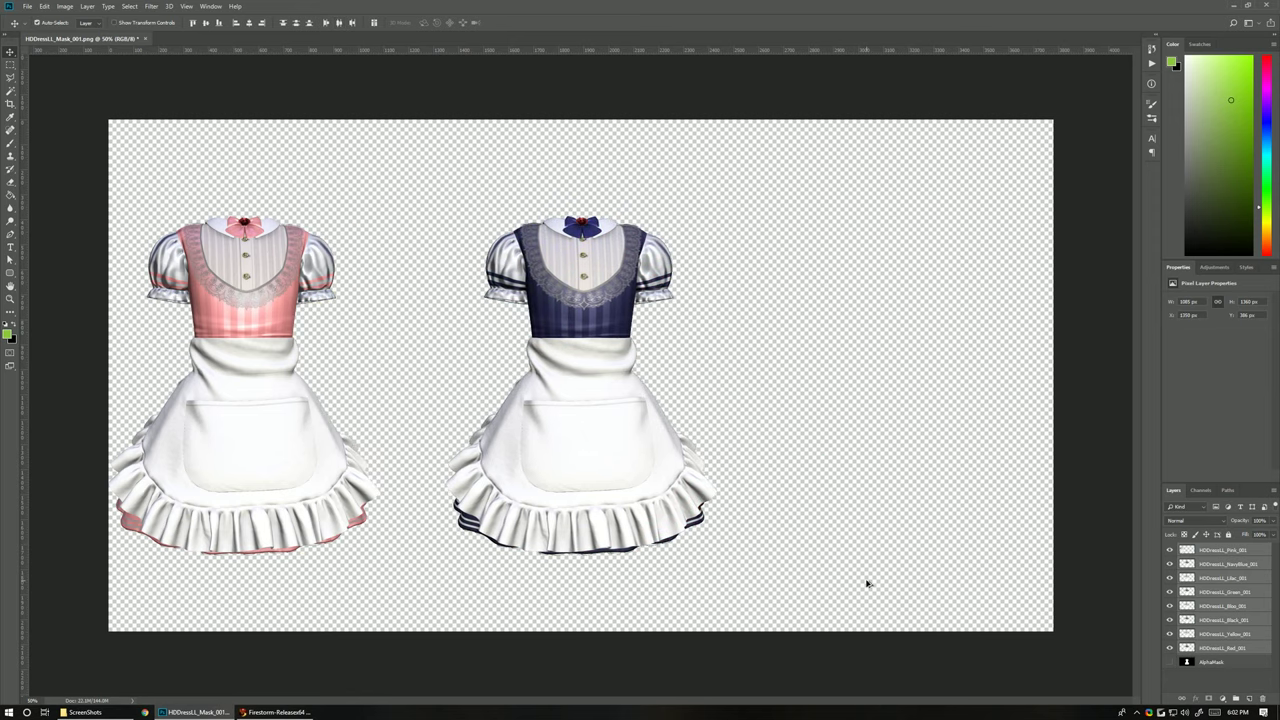
Hide every dress layer except the pink one and save the document as the Photoshop file HDDressLL_Cutouts.psd
{"action": "left_click", "coordinate": [1170, 564]}
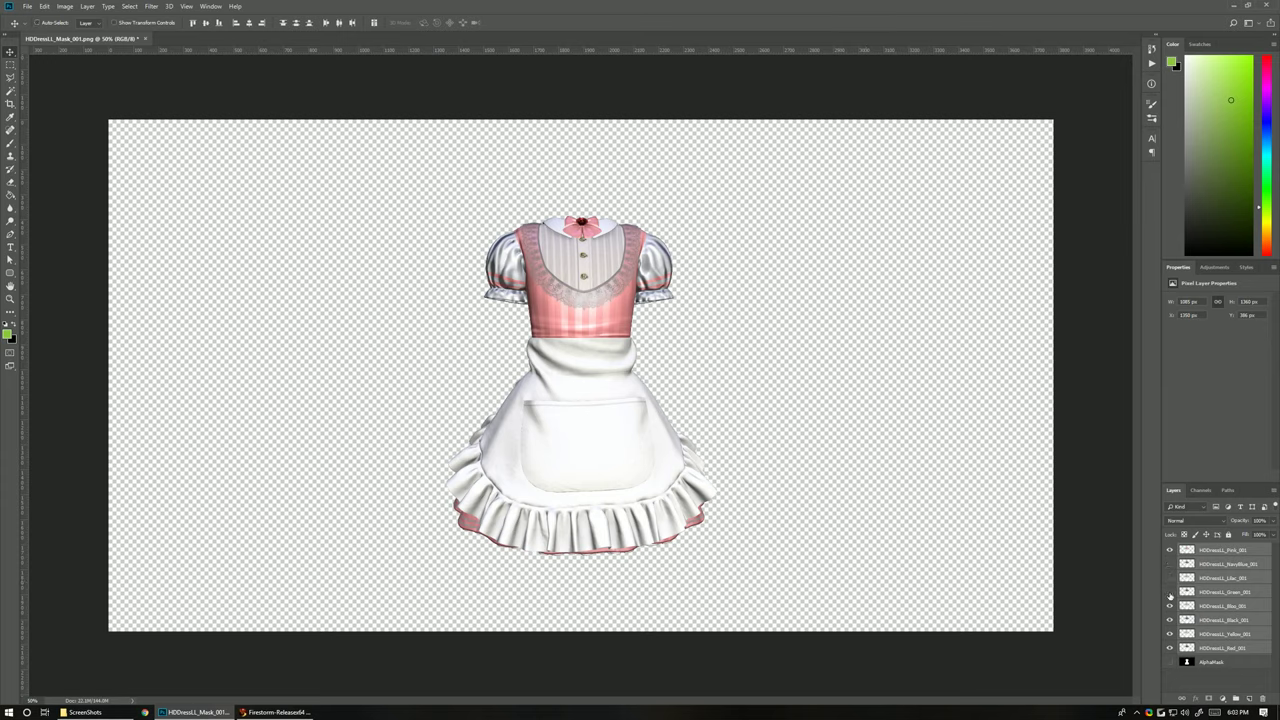
{"action": "left_click", "coordinate": [1170, 620]}
{"action": "left_click", "coordinate": [28, 6]}
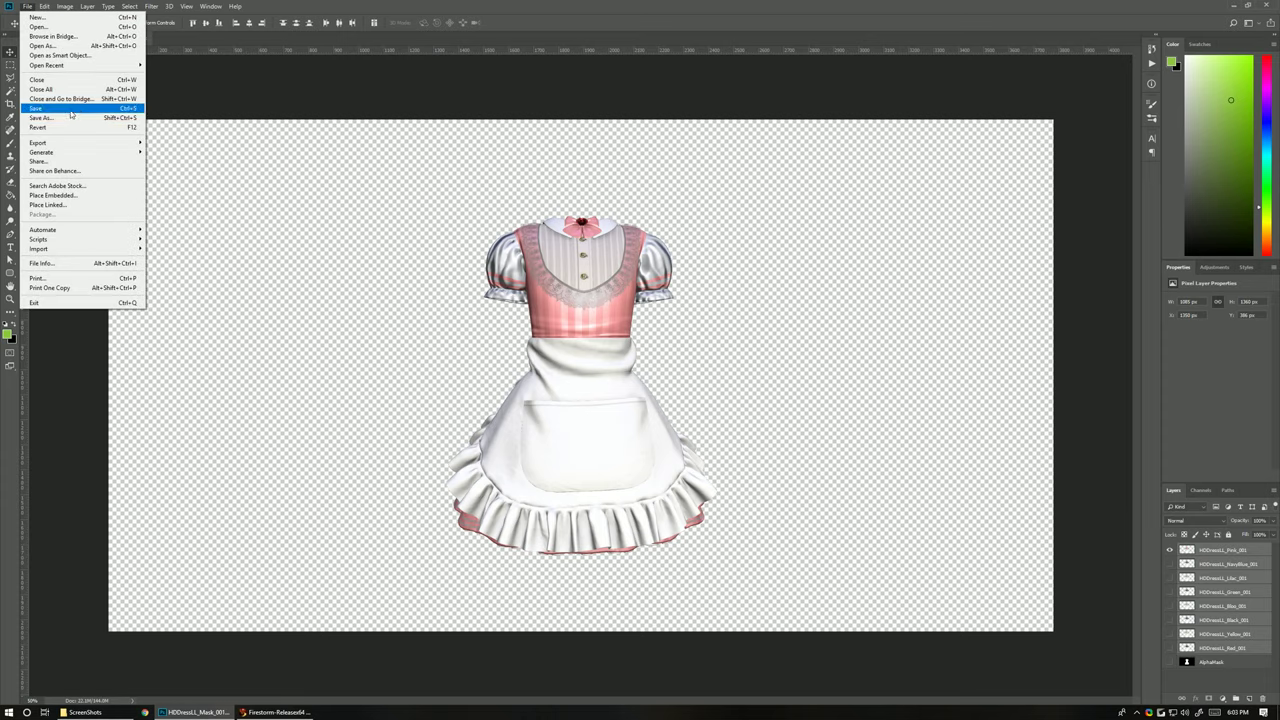
{"action": "left_click", "coordinate": [69, 121]}
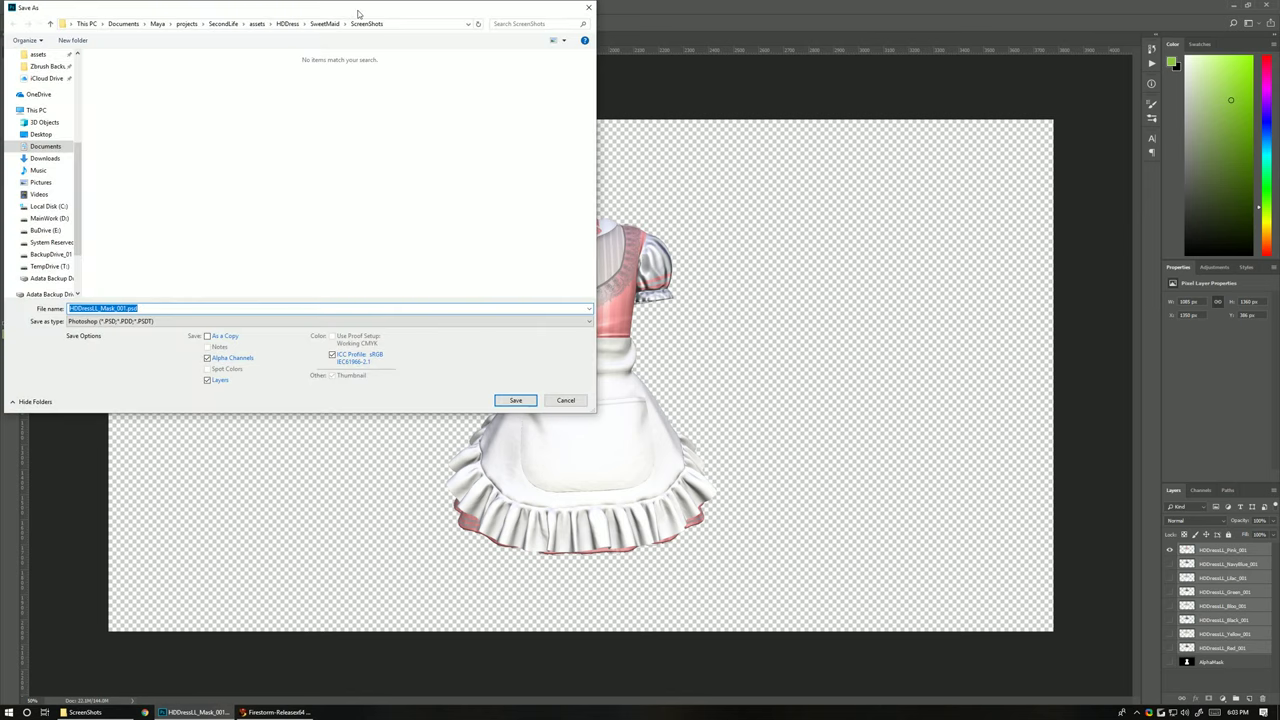
{"action": "left_click_drag", "start_coordinate": [355, 15], "coordinate": [729, 222]}
{"action": "type", "text": "HDDress"}
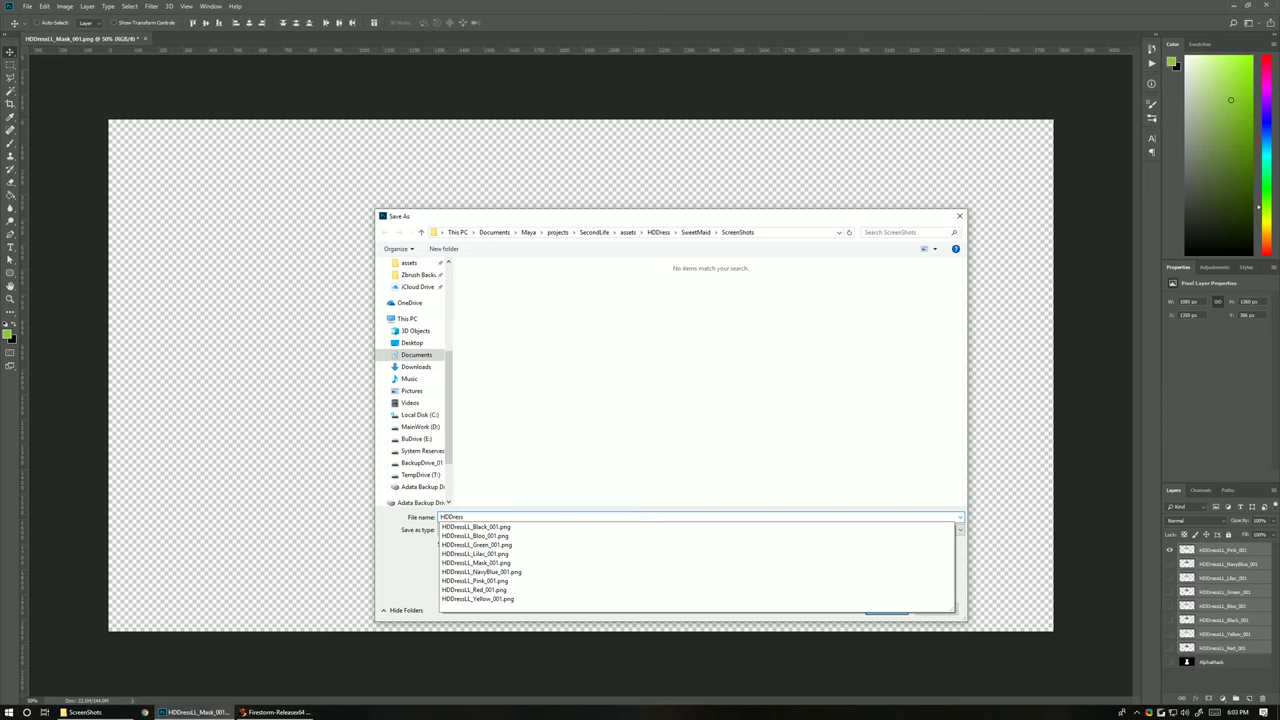
{"action": "type", "text": "LL_Cutou"}
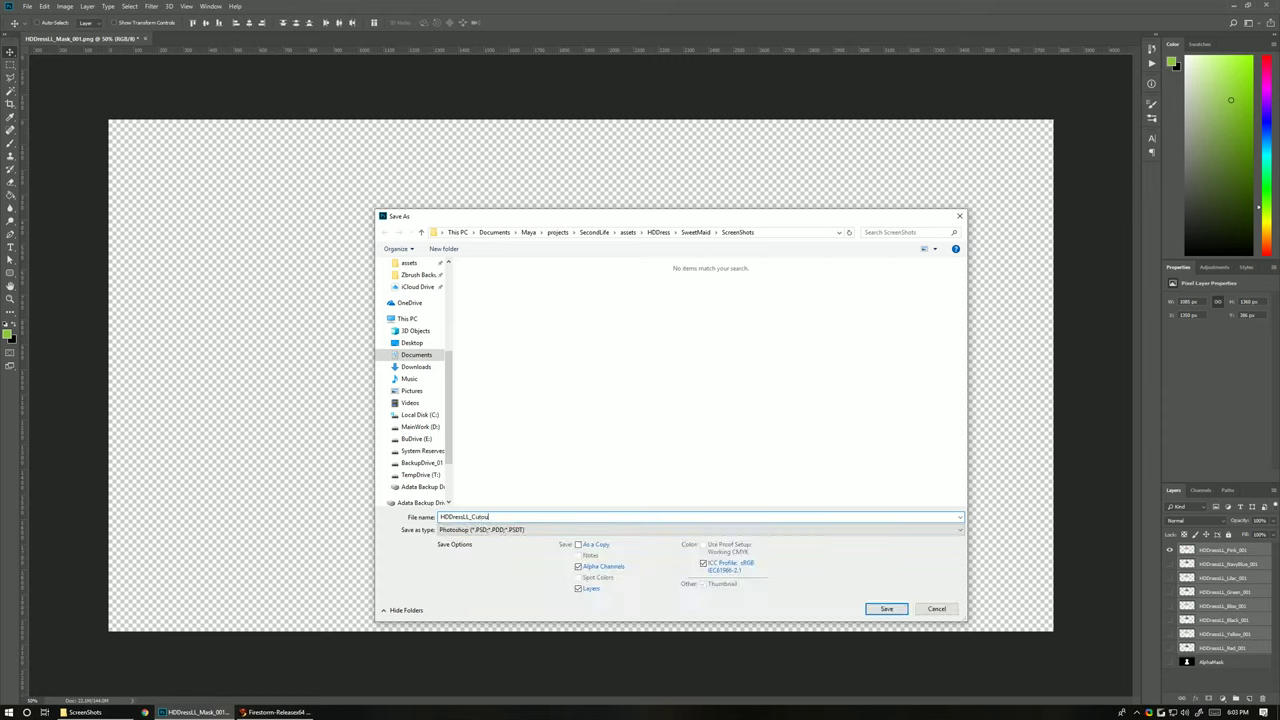
{"action": "type", "text": "ts.psd"}
{"action": "key", "text": "Return"}
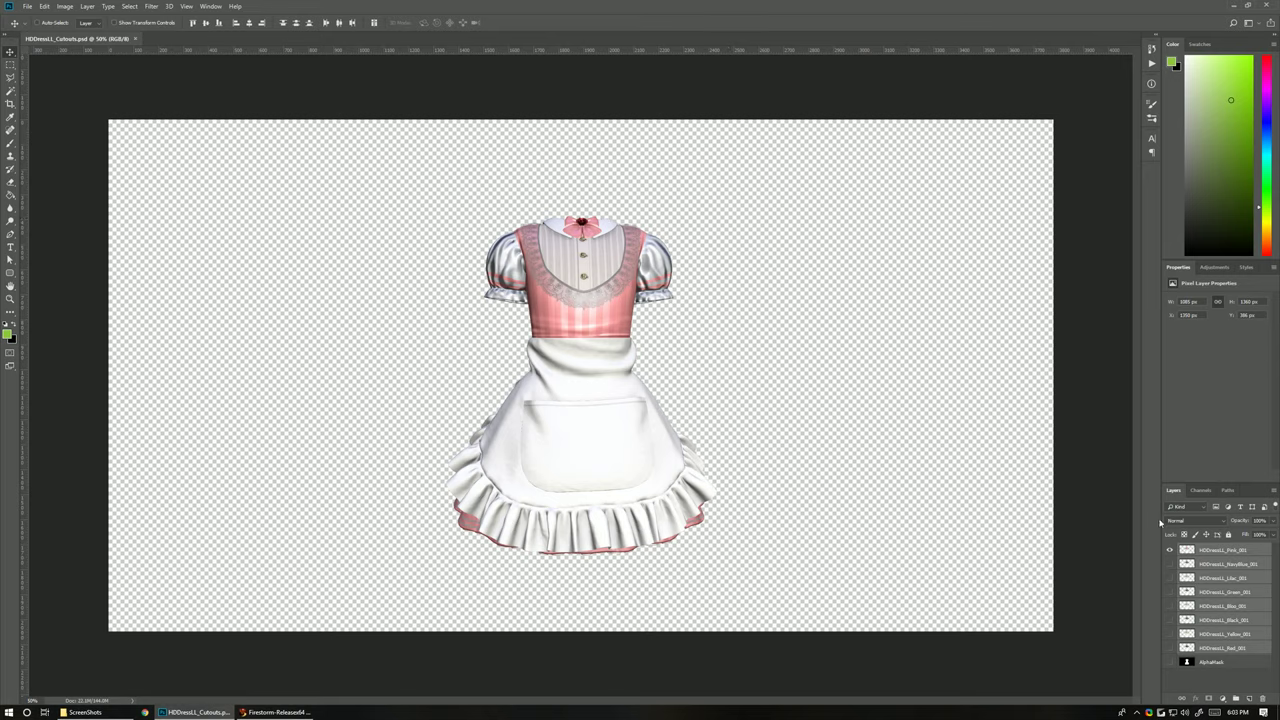
Show the seven hidden dress cutout layers, from NavyBlue through Red, again alongside the pink one
{"action": "left_click", "coordinate": [1170, 564]}
{"action": "left_click", "coordinate": [1170, 578]}
{"action": "left_click", "coordinate": [1170, 606]}
{"action": "left_click", "coordinate": [1170, 620]}
{"action": "left_click", "coordinate": [1170, 634]}
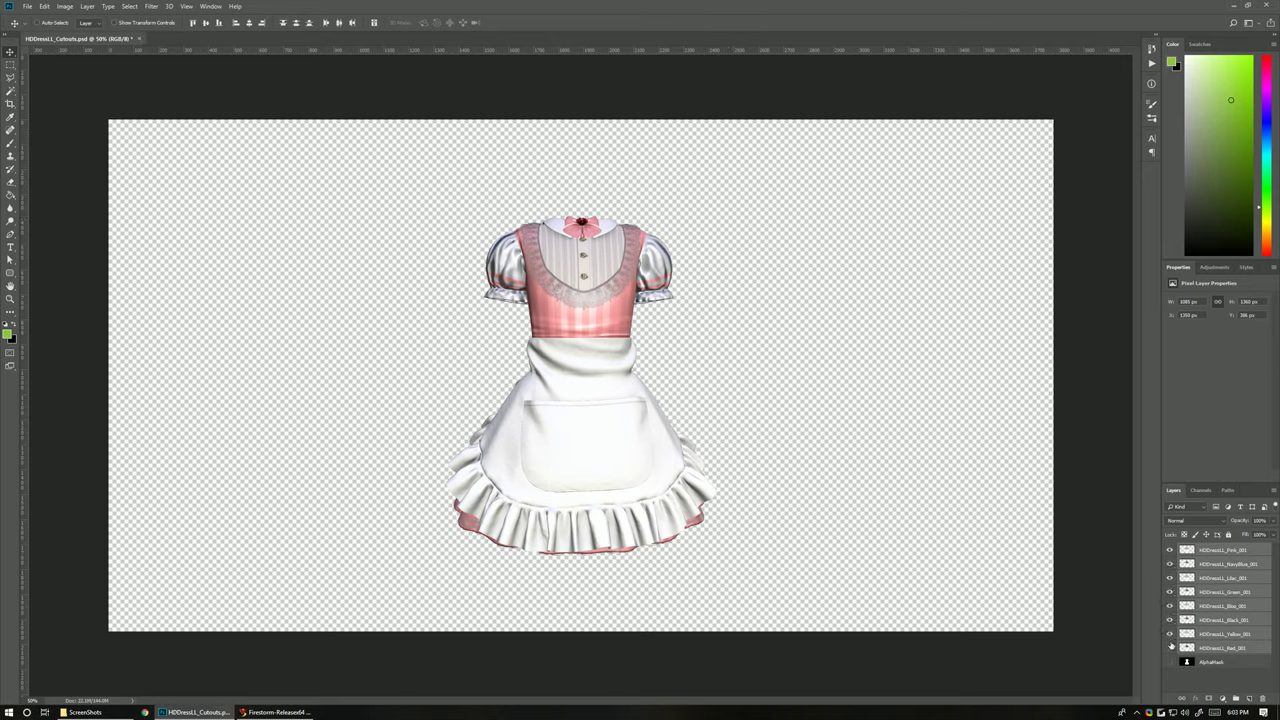
Set up an Export As of all eight dress layers, entering an image width of 512 px and finally a height of 512 px
{"action": "right_click", "coordinate": [1230, 554]}
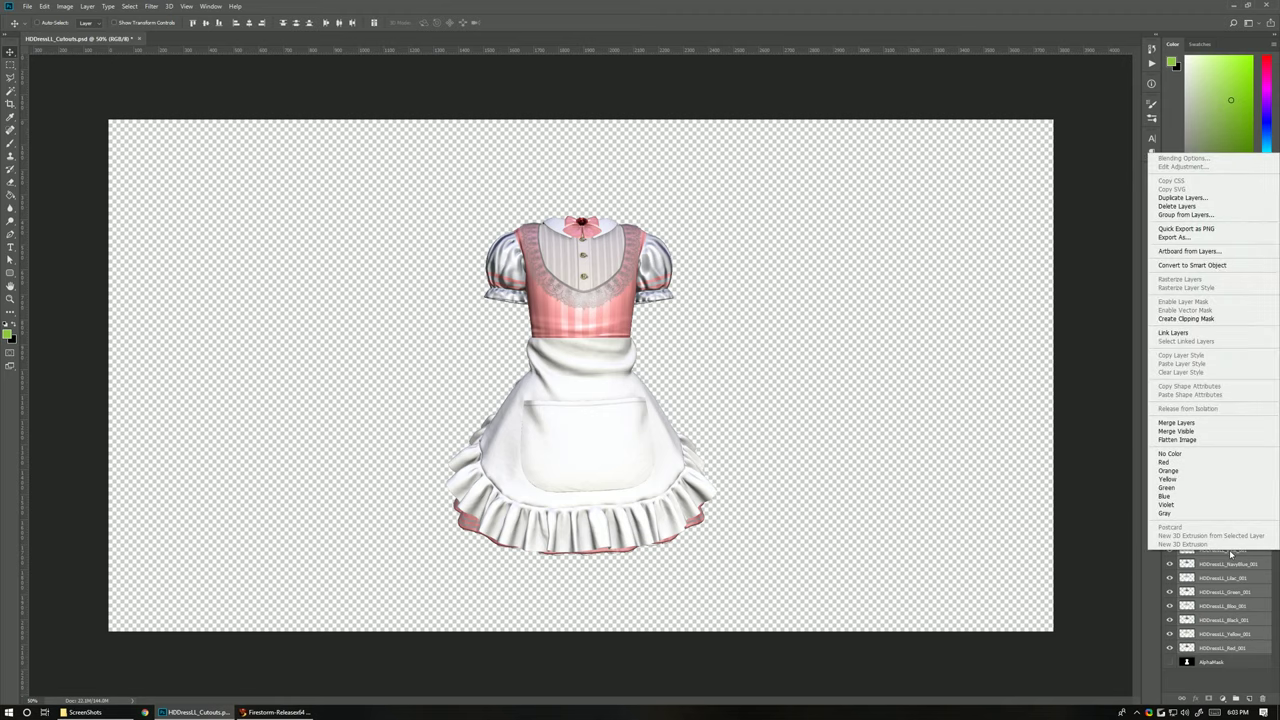
{"action": "left_click", "coordinate": [1205, 240]}
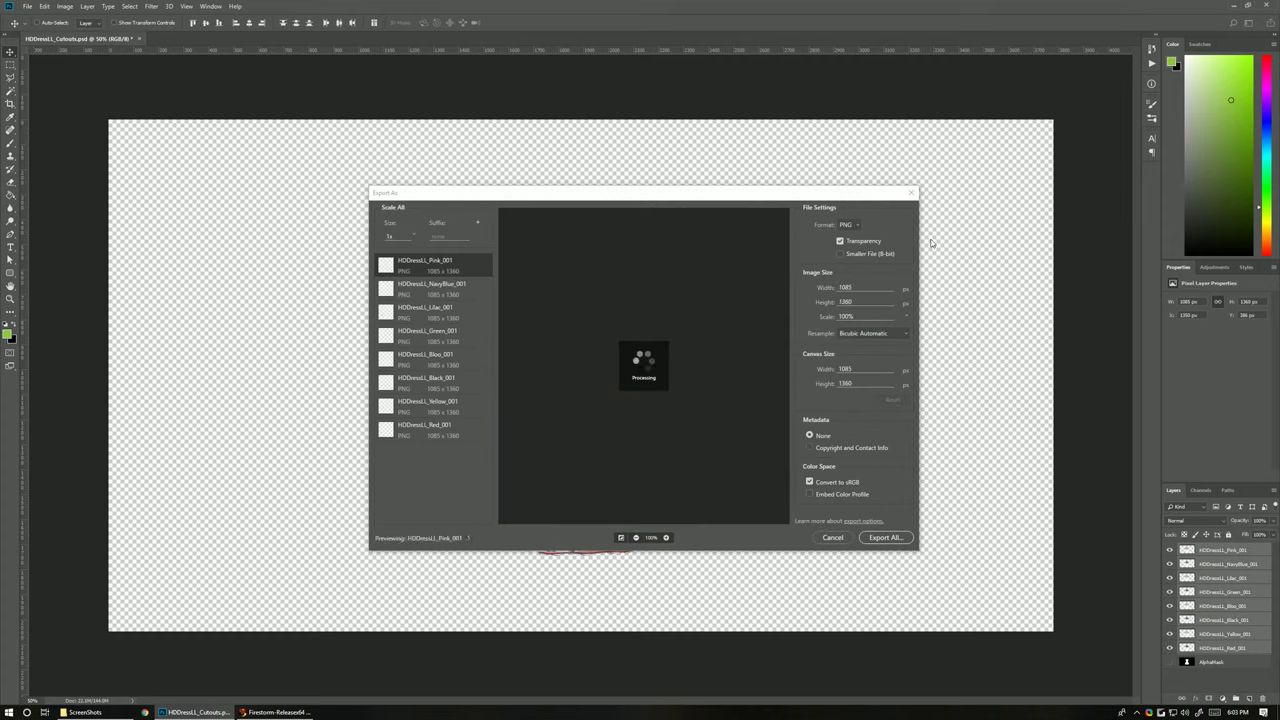
{"action": "left_click", "coordinate": [437, 429], "text": "shift"}
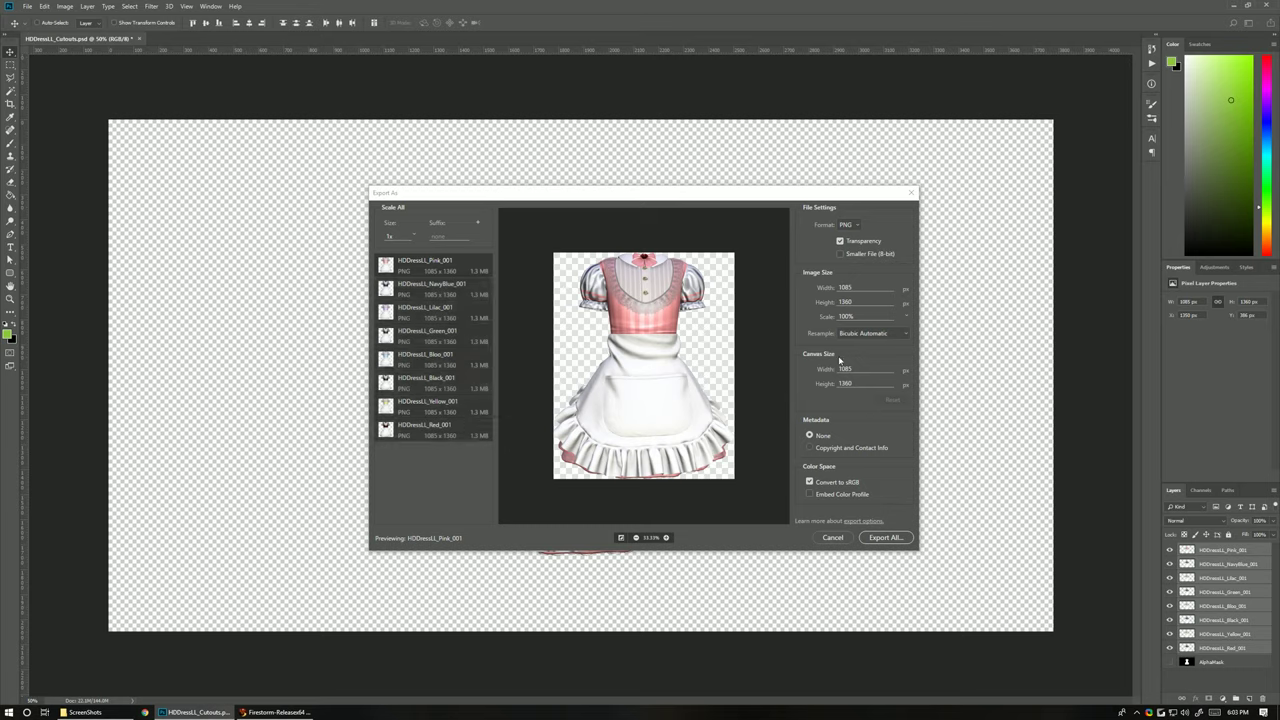
{"action": "left_click", "coordinate": [858, 288]}
{"action": "type", "text": "512"}
{"action": "left_click", "coordinate": [863, 301]}
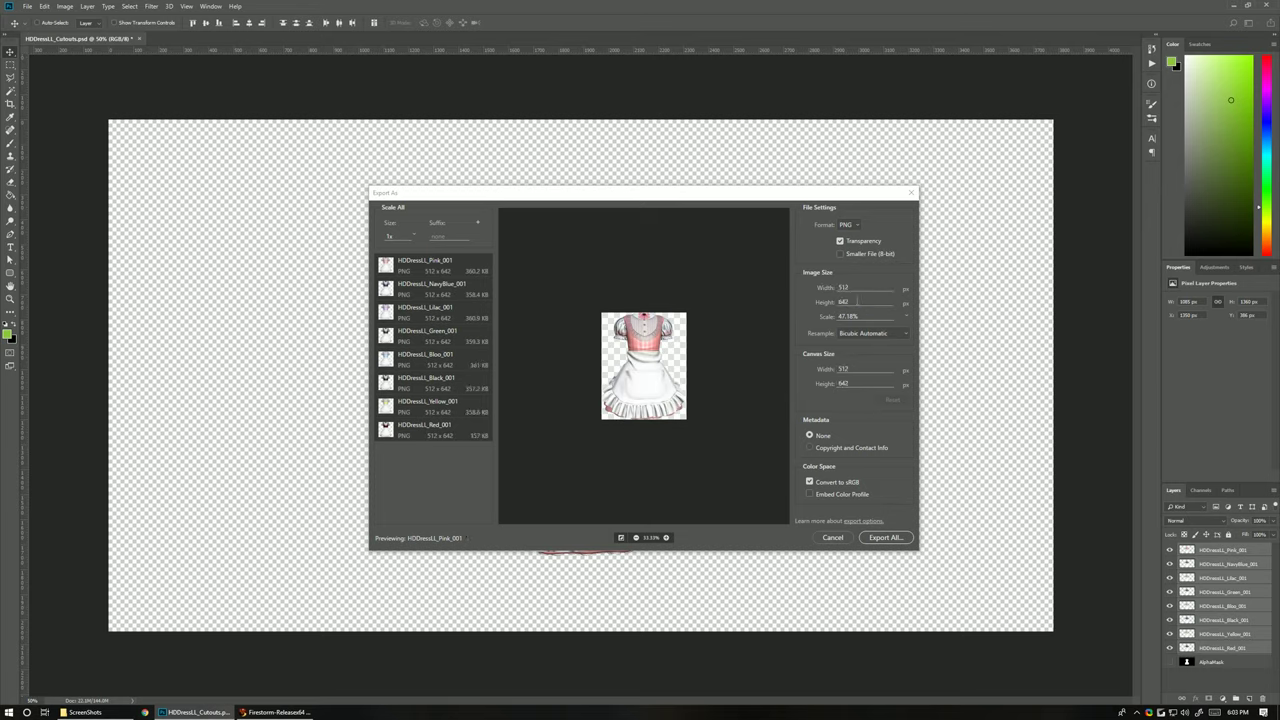
{"action": "type", "text": "512"}
Set the export canvas size of all the dresses to 512 by 512 px and enlarge the preview to 100%
{"action": "left_click", "coordinate": [863, 384]}
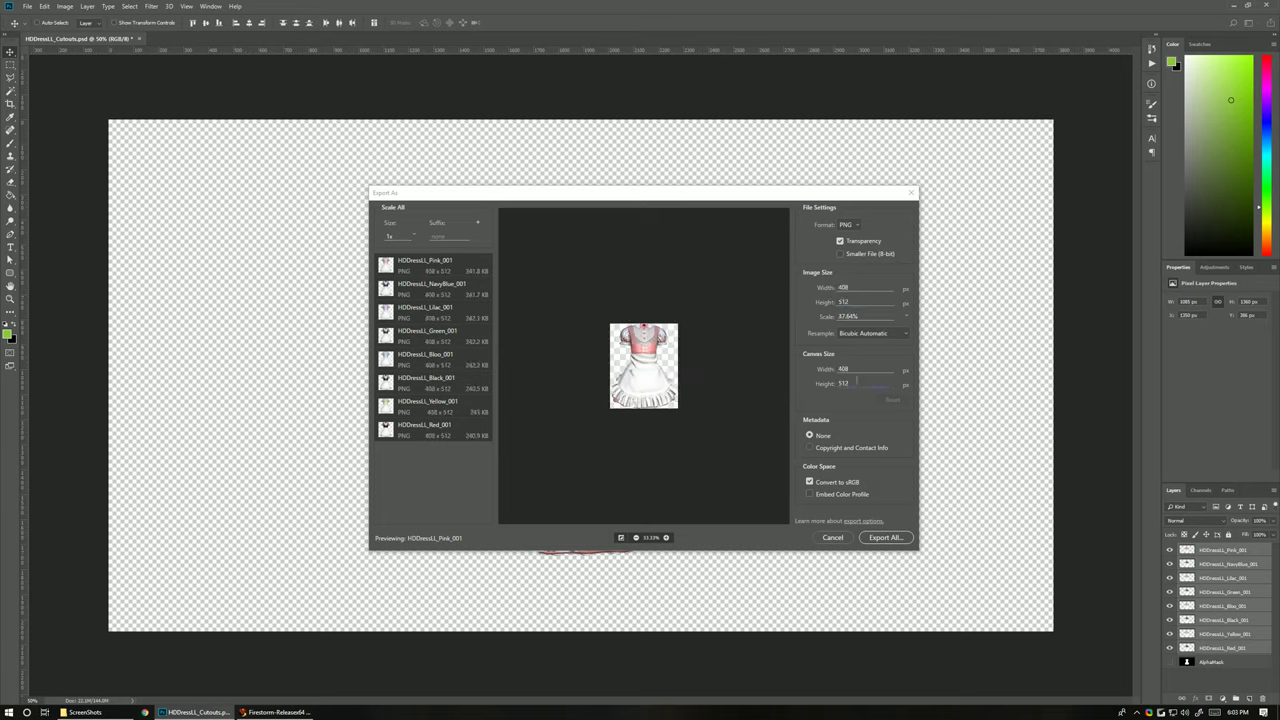
{"action": "left_click", "coordinate": [855, 368]}
{"action": "type", "text": "512"}
{"action": "left_click", "coordinate": [857, 383]}
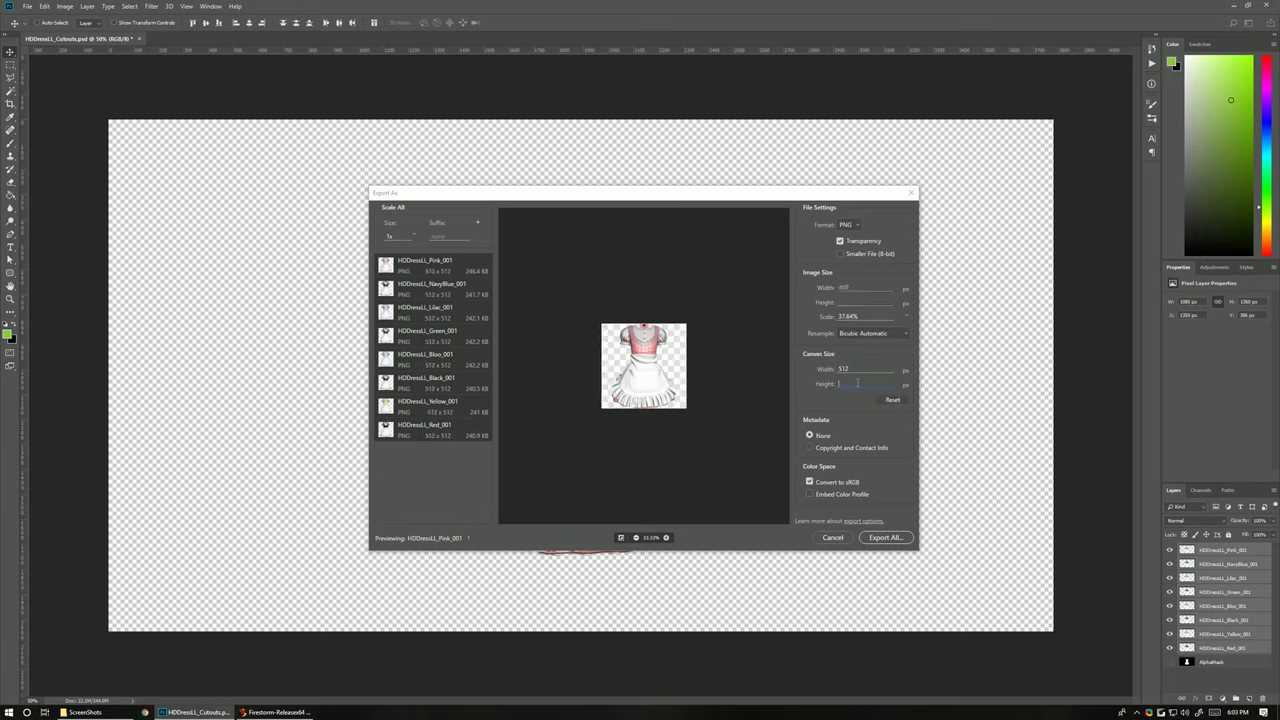
{"action": "type", "text": "512"}
{"action": "left_click", "coordinate": [666, 538]}
{"action": "left_click", "coordinate": [666, 538]}
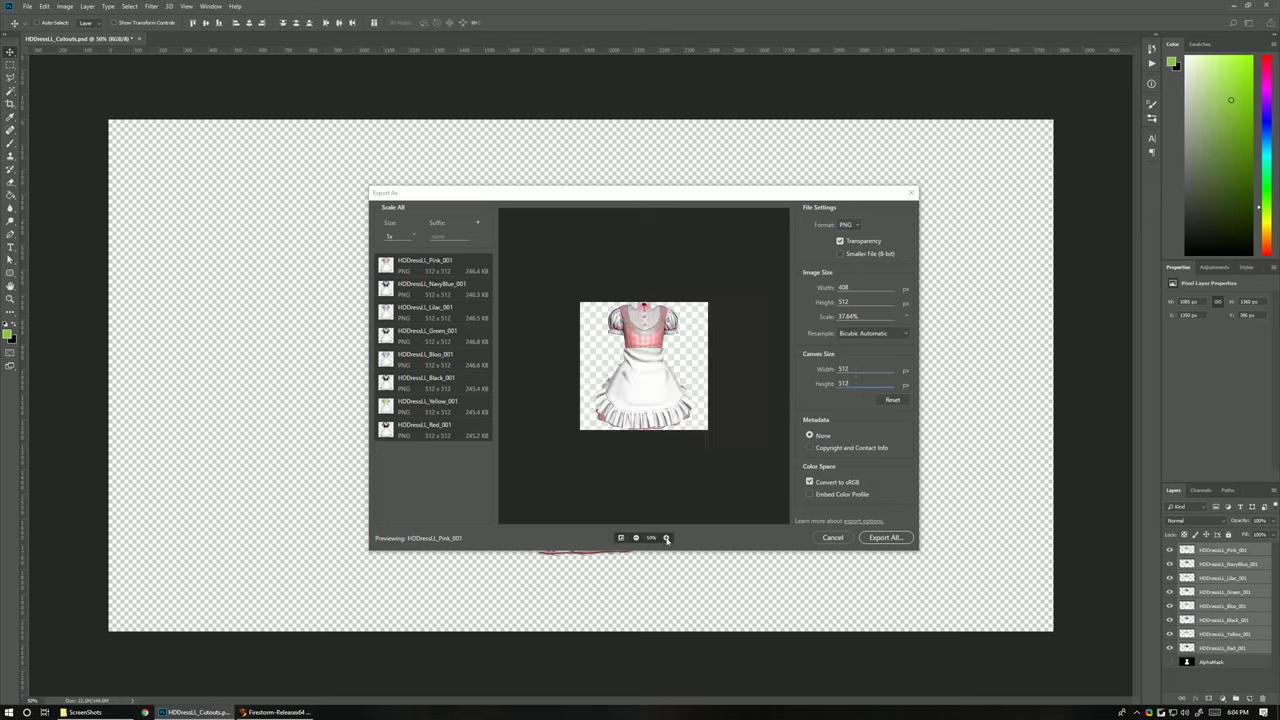
{"action": "left_click", "coordinate": [666, 538]}
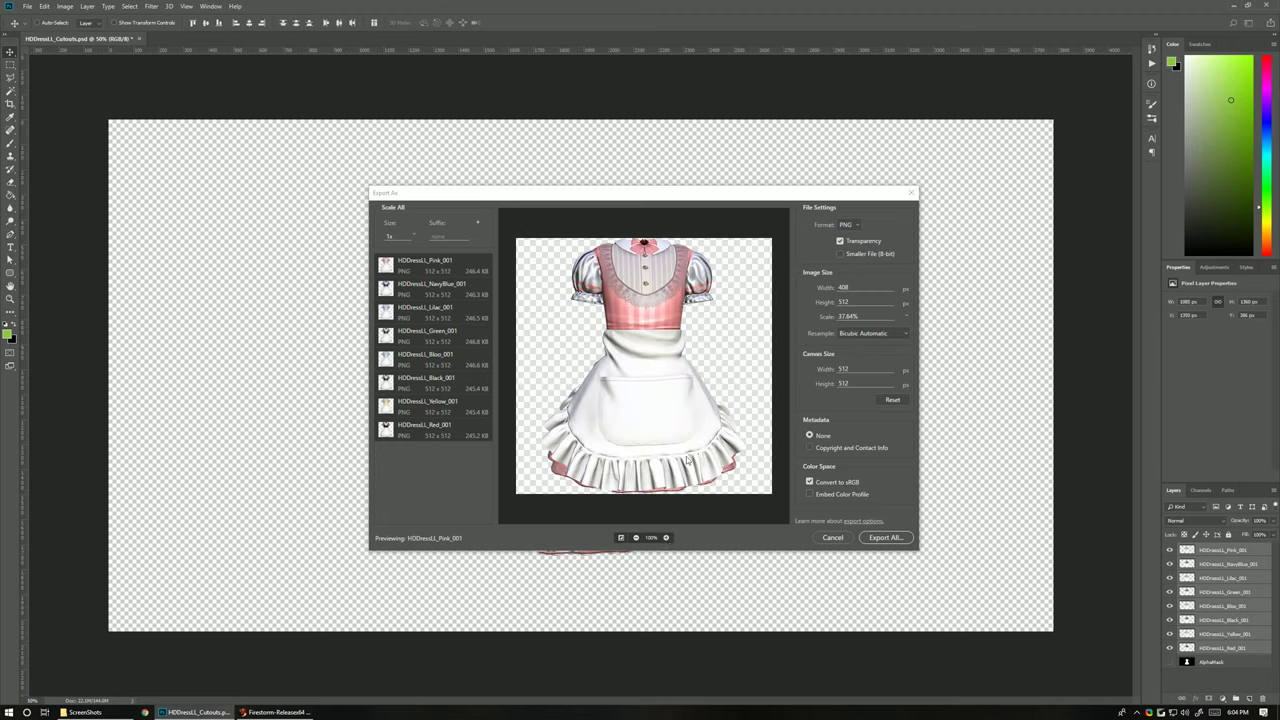
Reduce the exported image height to 511 px and set the canvas height back to 512 px
{"action": "left_click", "coordinate": [856, 301]}
{"action": "type", "text": "513"}
{"action": "left_click", "coordinate": [853, 383]}
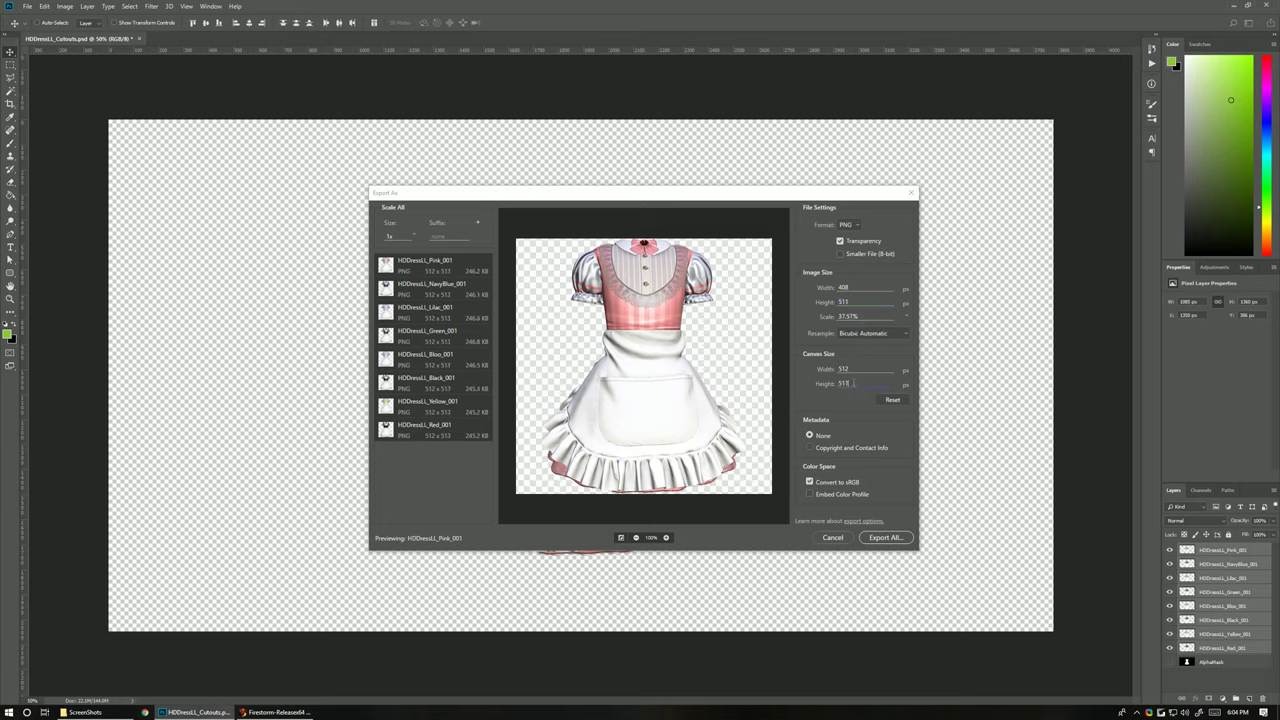
{"action": "left_click_drag", "start_coordinate": [857, 383], "coordinate": [837, 383]}
{"action": "type", "text": "512"}
{"action": "left_click", "coordinate": [855, 369]}
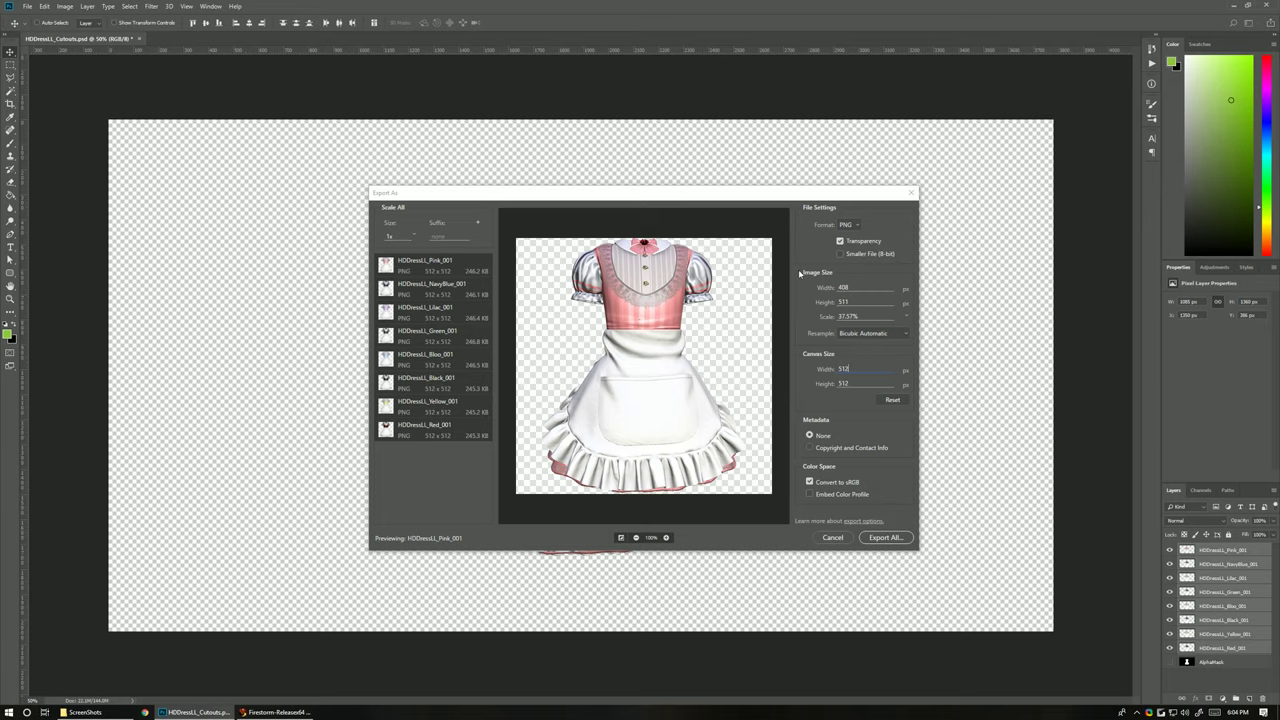
Export all the dress layers as PNGs into a new folder named Export inside the ScreenShots folder
{"action": "left_click", "coordinate": [879, 539]}
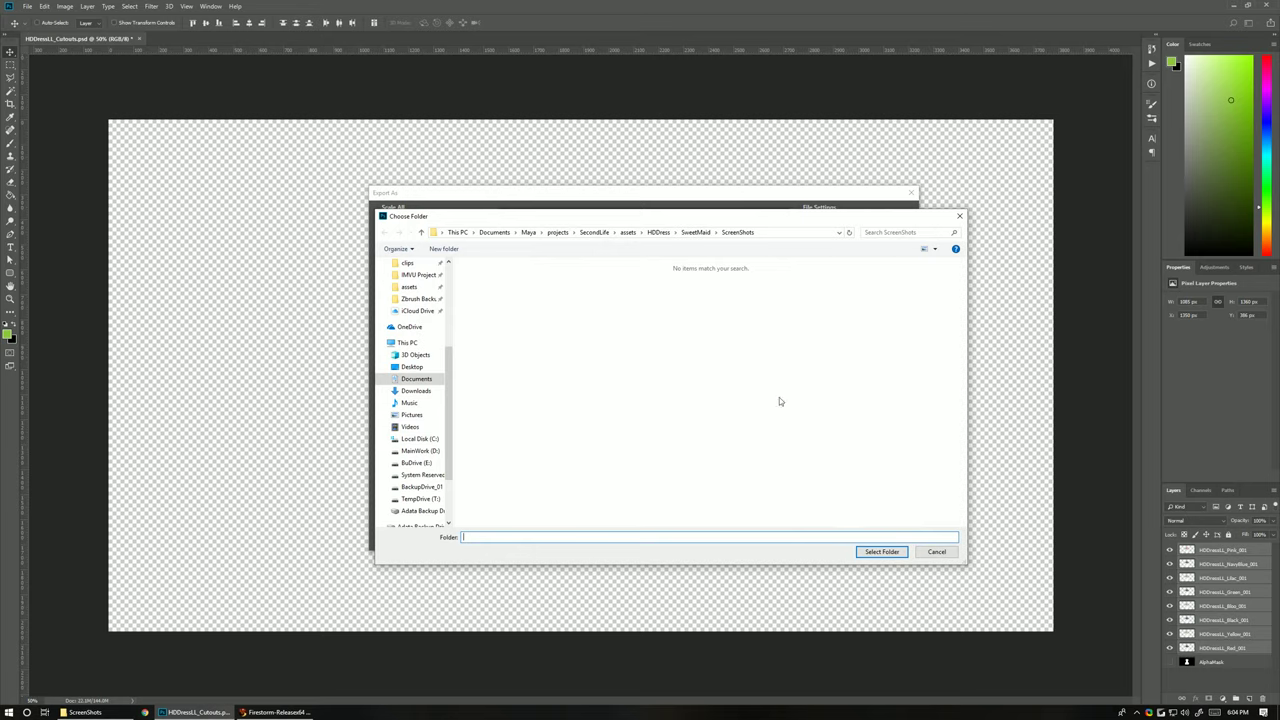
{"action": "left_click", "coordinate": [444, 248]}
{"action": "type", "text": "Export"}
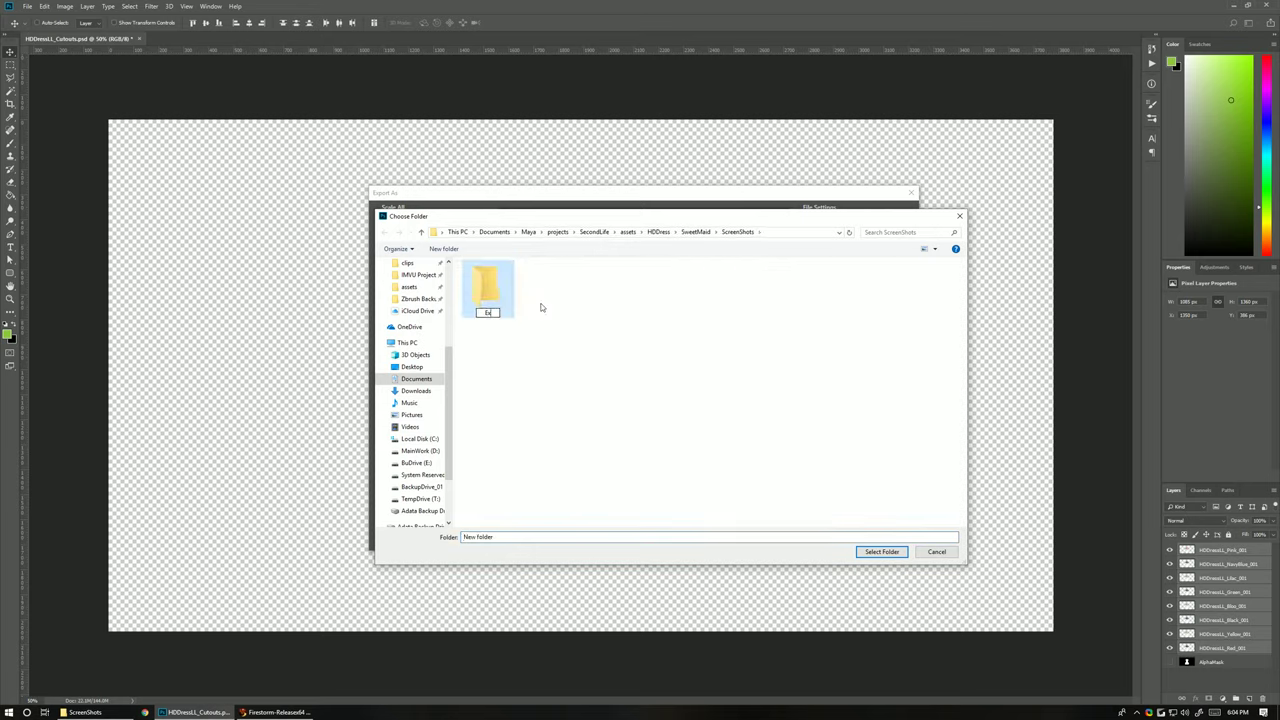
{"action": "key", "text": "Return"}
{"action": "double_click", "coordinate": [489, 290]}
{"action": "left_click", "coordinate": [882, 553]}
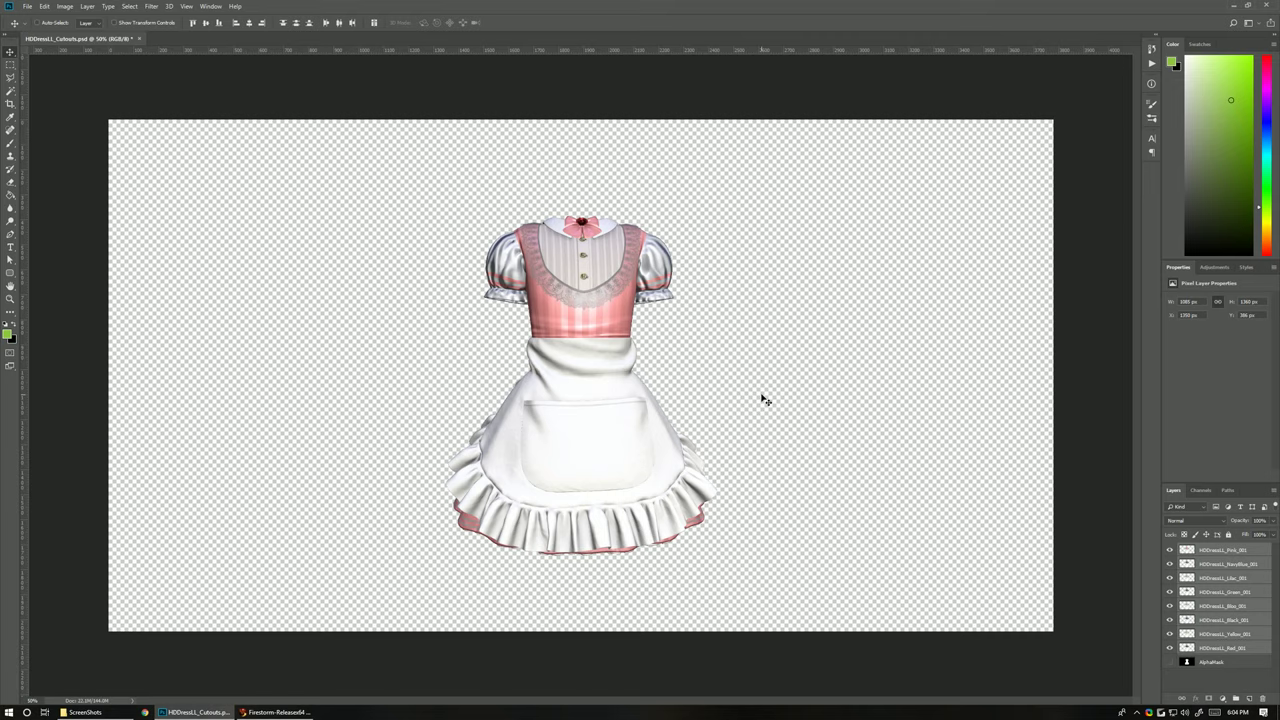
Open the Export folder in File Explorer, check each exported dress PNG from Black to Yellow, and return to Photoshop
{"action": "left_click", "coordinate": [95, 712]}
{"action": "double_click", "coordinate": [195, 318]}
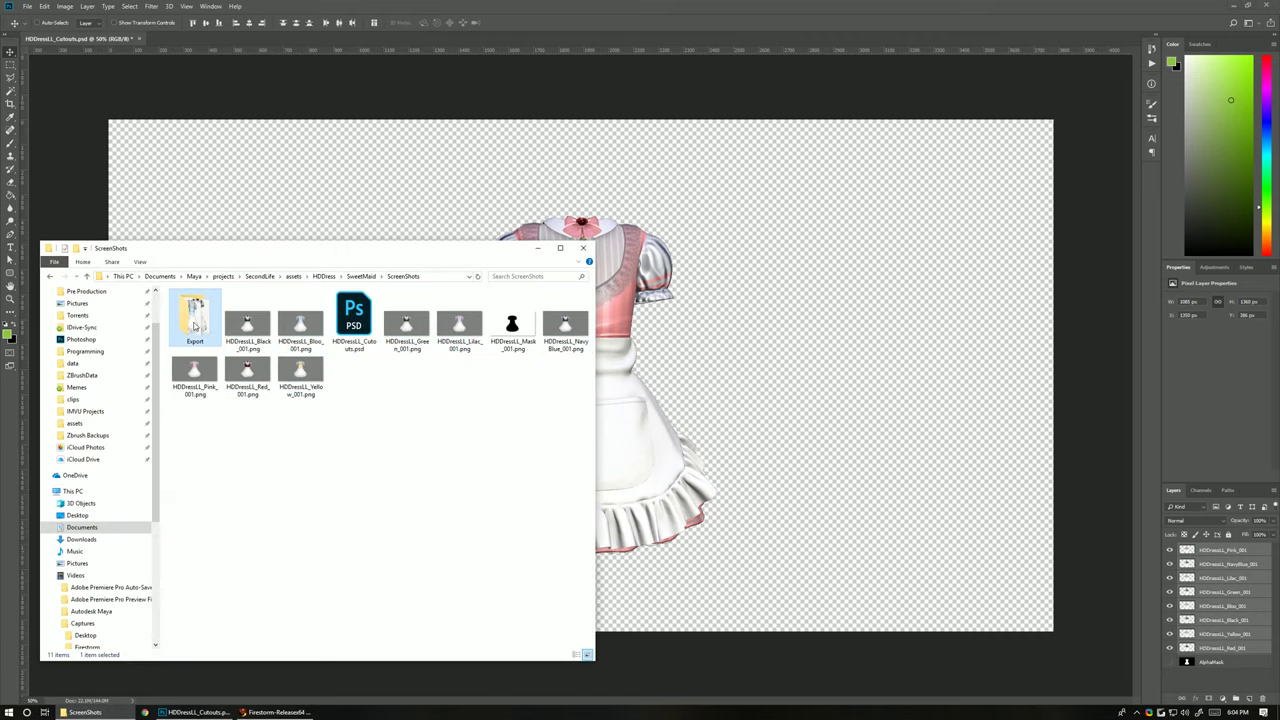
{"action": "left_click_drag", "start_coordinate": [393, 247], "coordinate": [673, 232]}
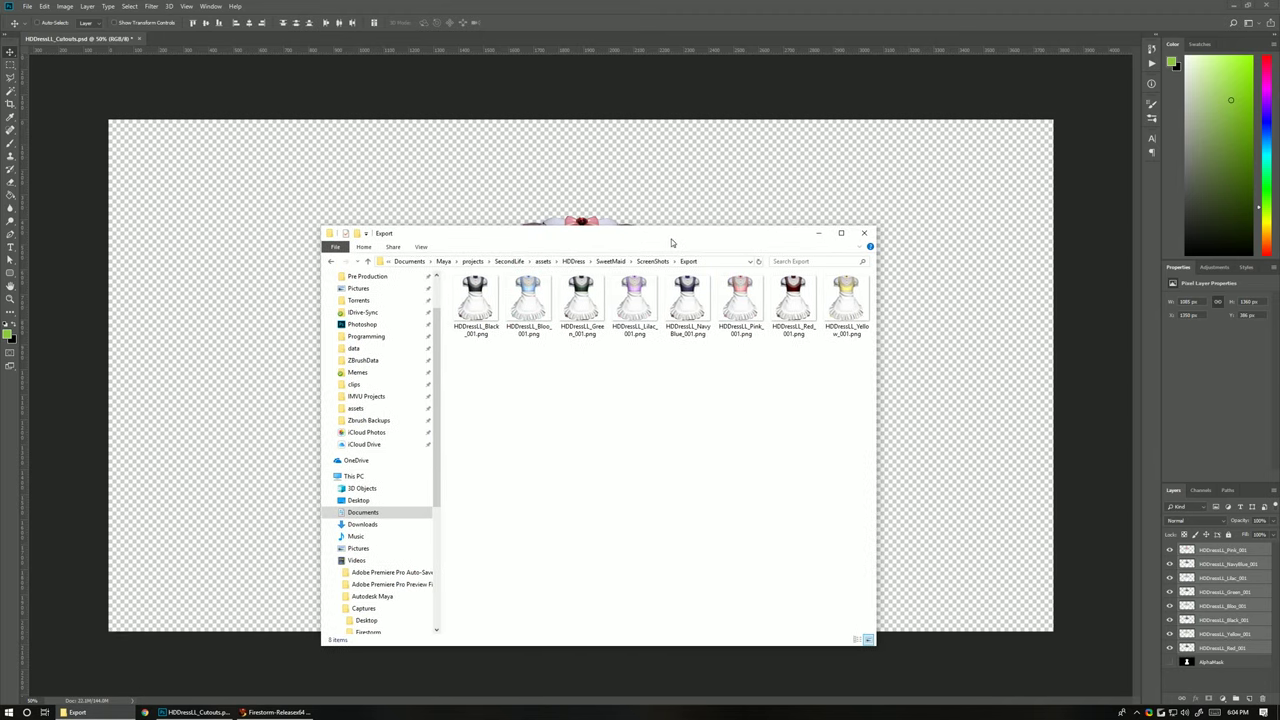
{"action": "left_click", "coordinate": [472, 312]}
{"action": "left_click", "coordinate": [528, 306]}
{"action": "left_click", "coordinate": [586, 303]}
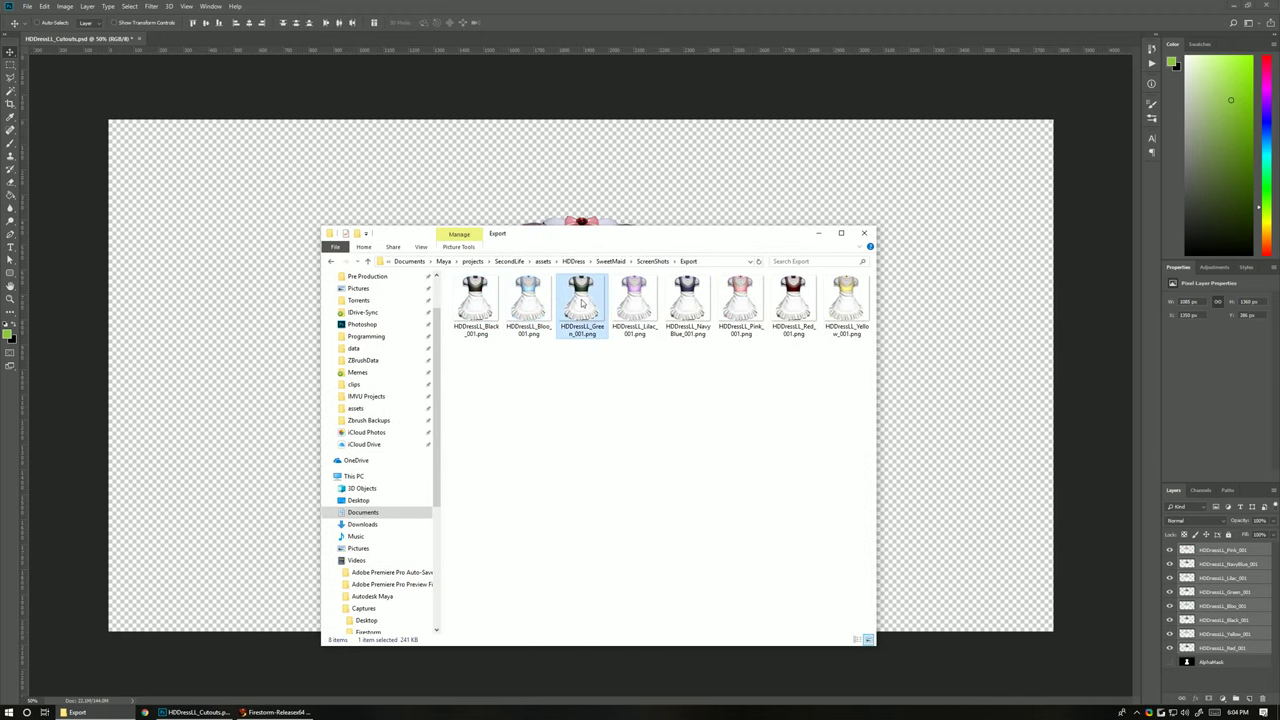
{"action": "left_click", "coordinate": [633, 298]}
{"action": "left_click", "coordinate": [687, 298]}
{"action": "left_click", "coordinate": [740, 297]}
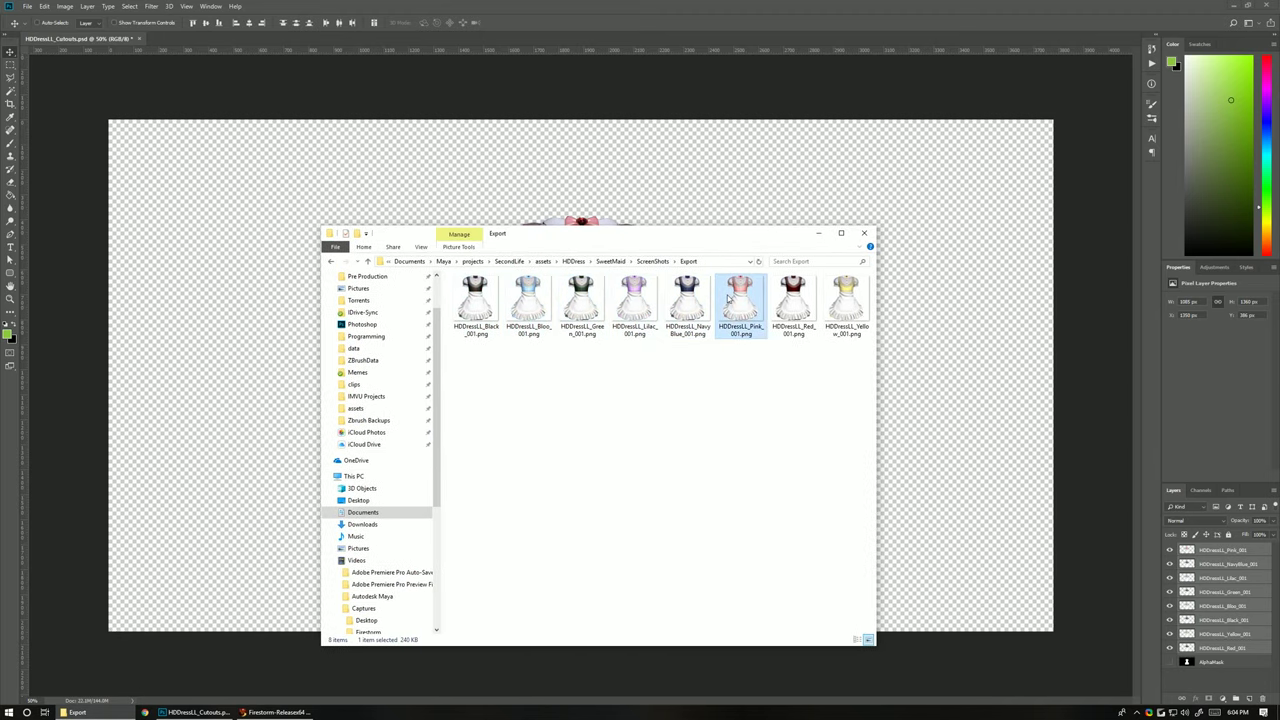
{"action": "left_click", "coordinate": [793, 296]}
{"action": "left_click", "coordinate": [845, 297]}
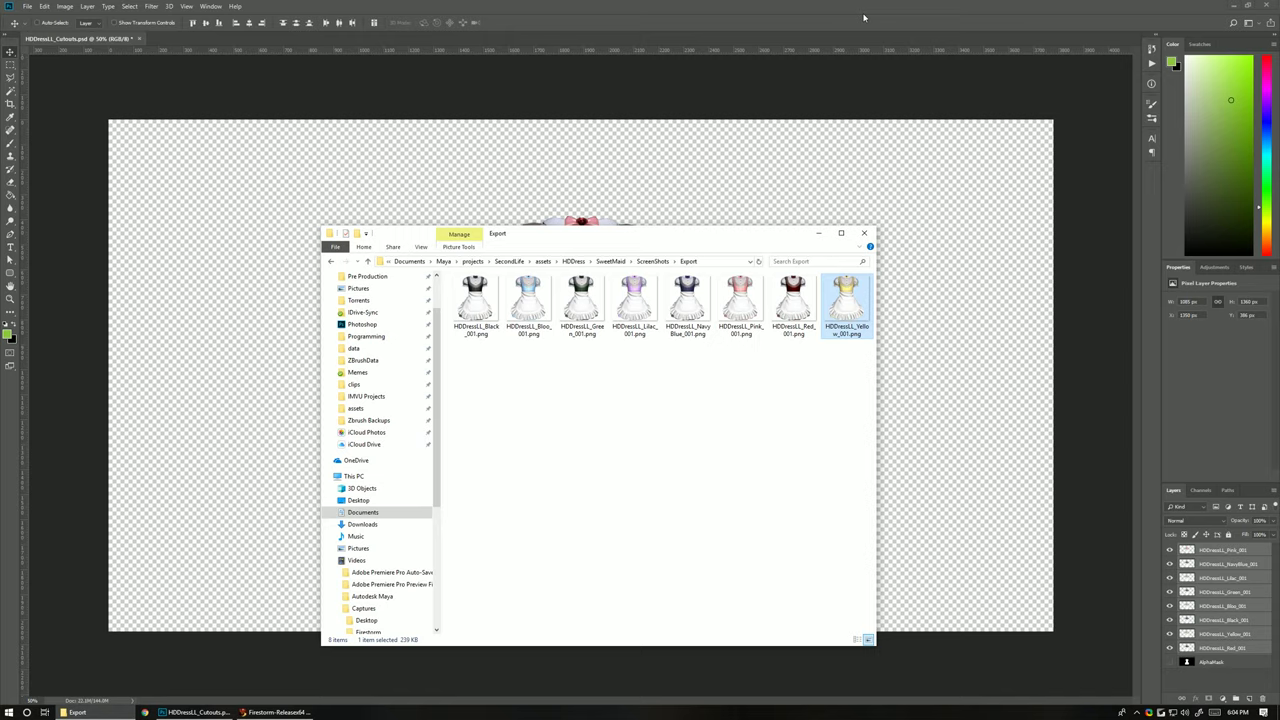
{"action": "key", "text": "alt"}
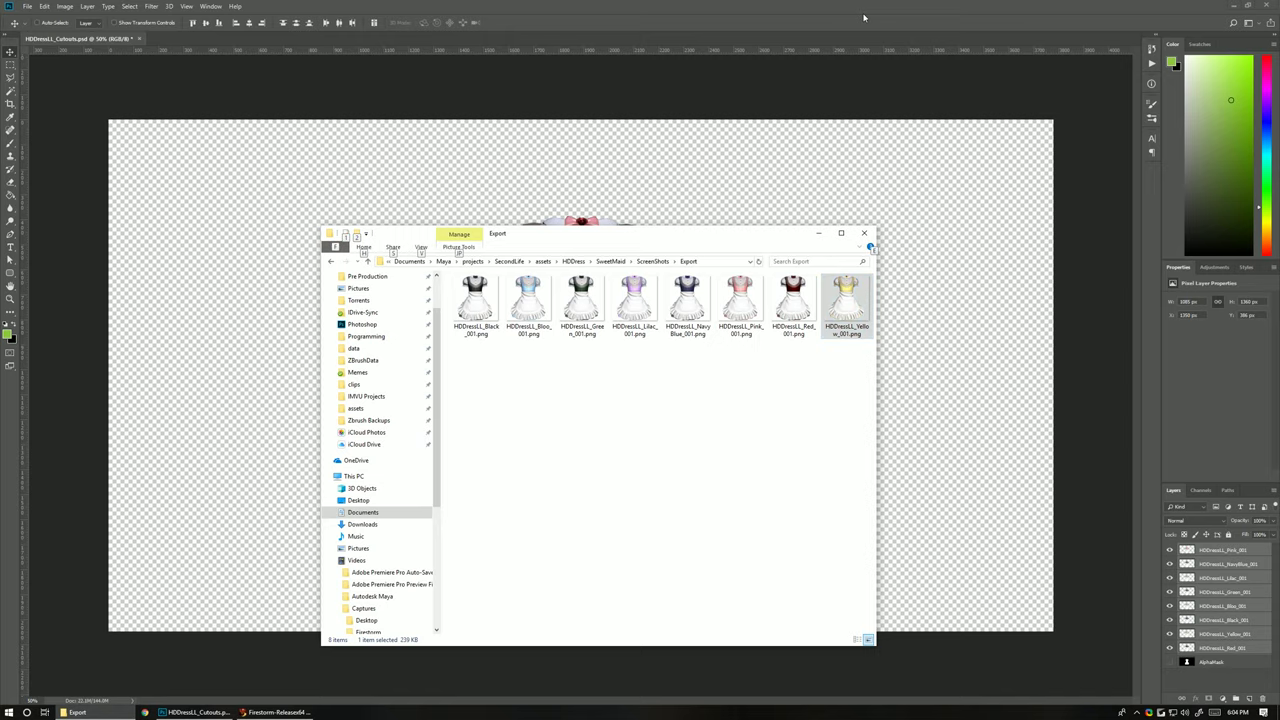
{"action": "key", "text": "alt+Tab"}
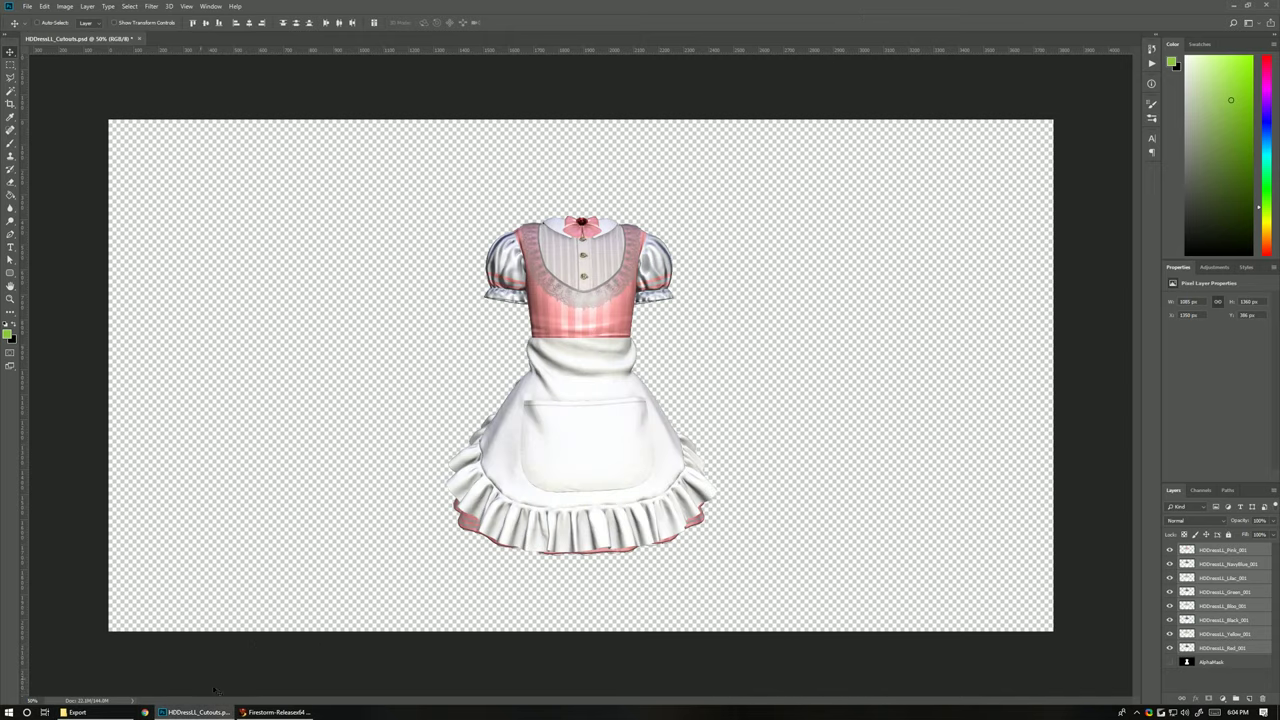